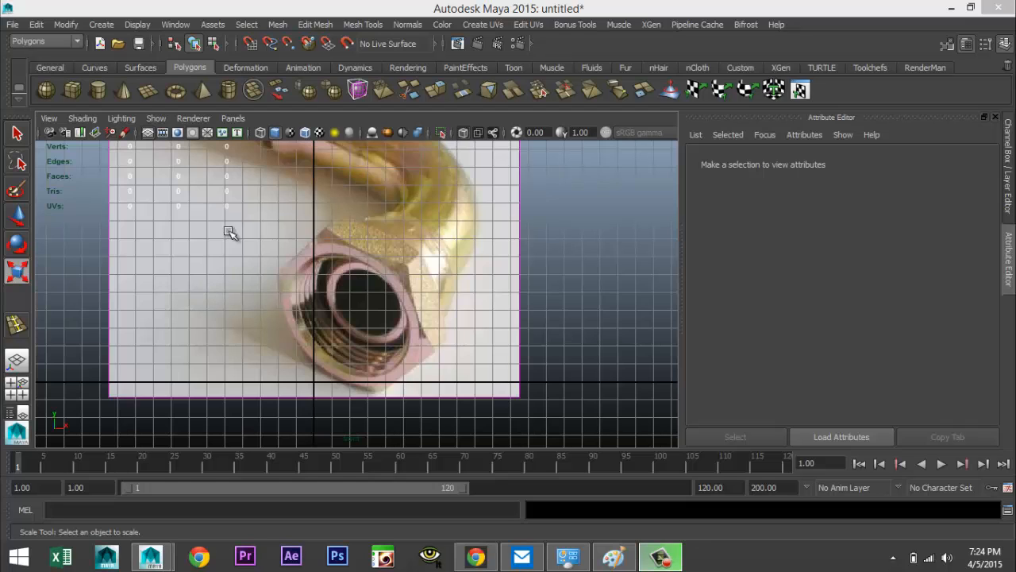
Create a polygon pipe on the grid in front of the fitting reference image in the perspective view
{"action": "middle_click_drag", "start_coordinate": [284, 274], "coordinate": [288, 299], "text": "alt"}
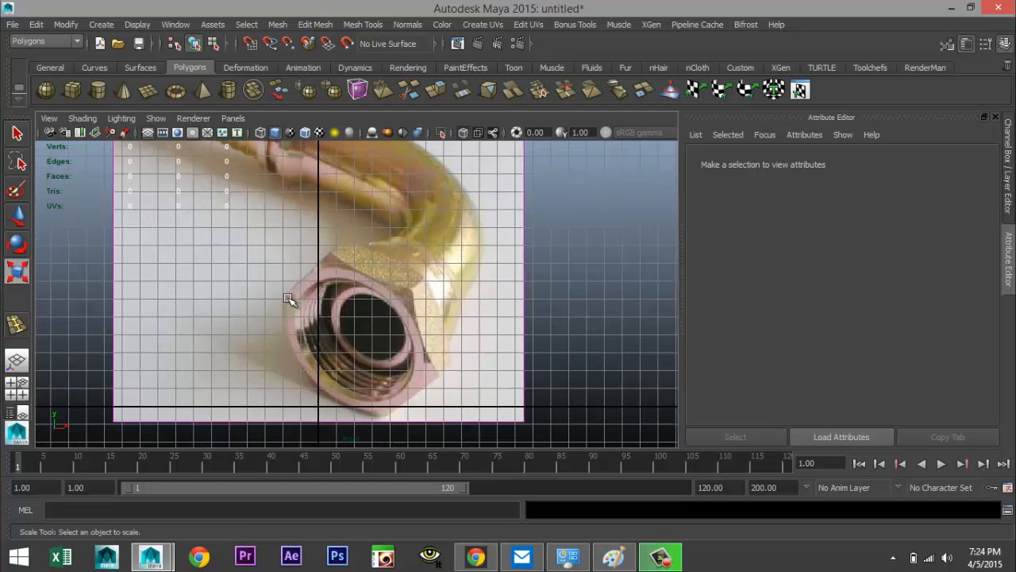
{"action": "left_click", "coordinate": [22, 394]}
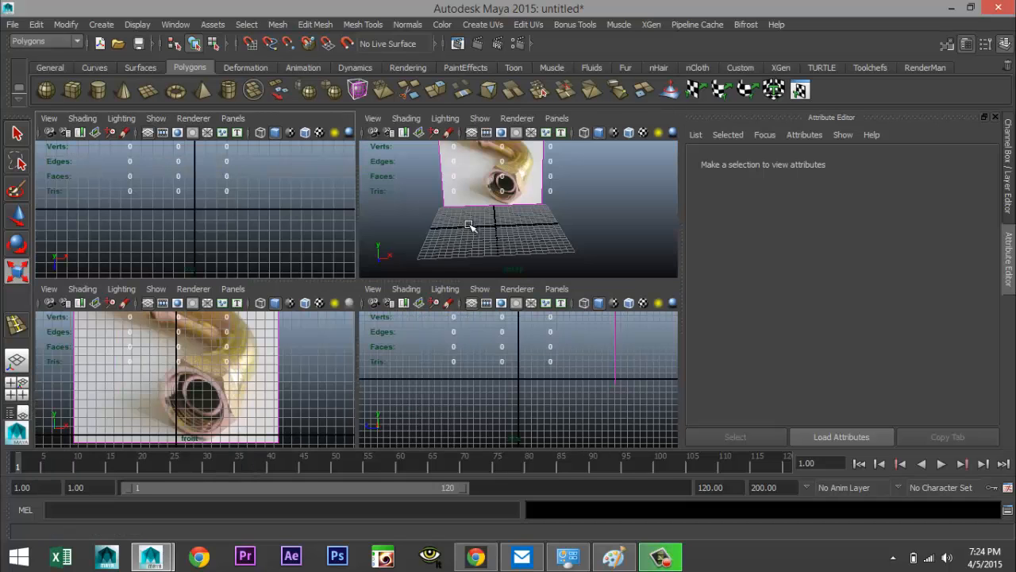
{"action": "key", "text": "space"}
{"action": "scroll", "coordinate": [529, 231], "scroll_direction": "down", "scroll_amount": 5}
{"action": "scroll", "coordinate": [530, 234], "scroll_direction": "up", "scroll_amount": 7}
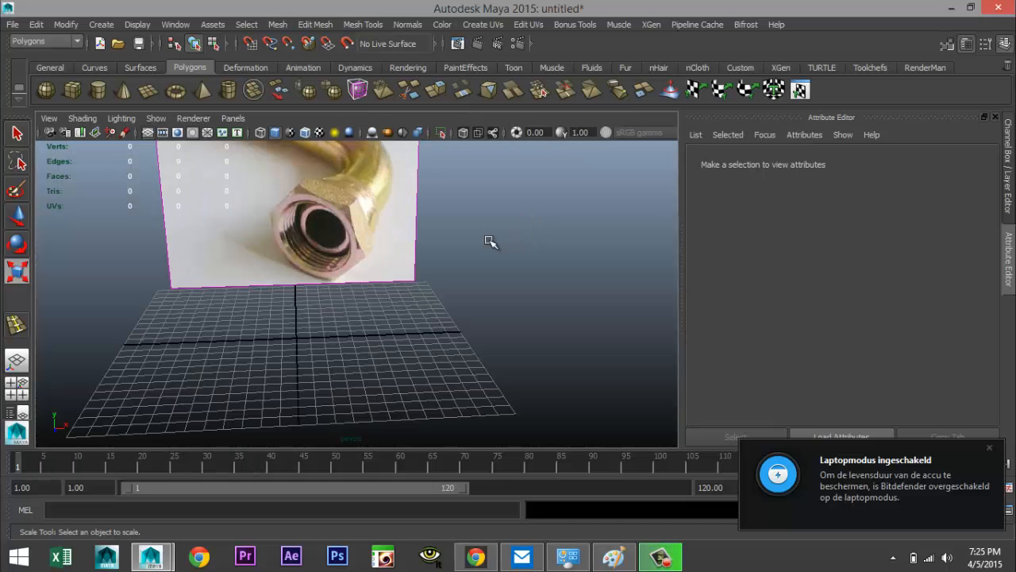
{"action": "left_click_drag", "start_coordinate": [473, 241], "coordinate": [451, 249], "text": "alt"}
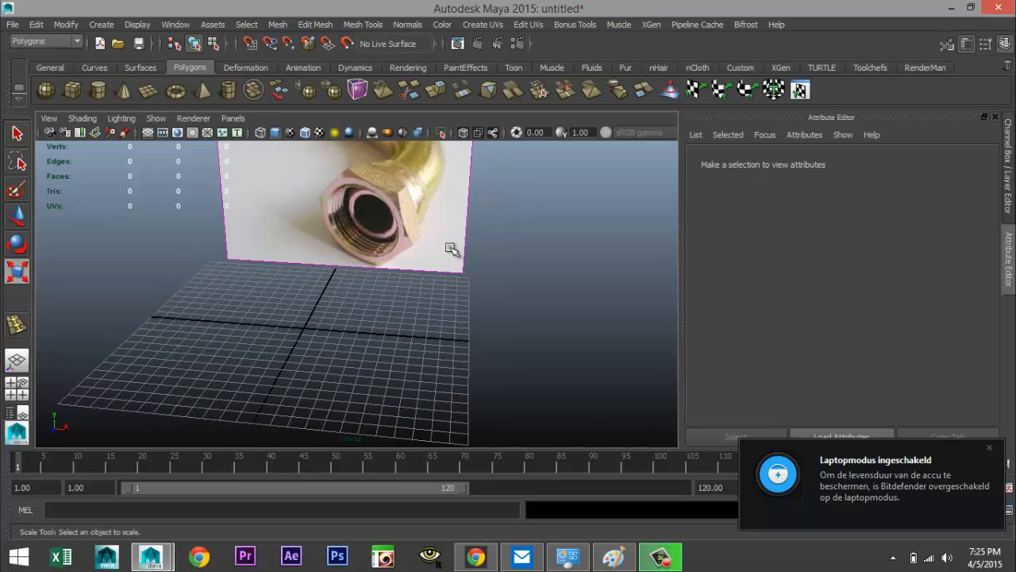
{"action": "left_click", "coordinate": [991, 453]}
{"action": "middle_click_drag", "start_coordinate": [393, 323], "coordinate": [497, 314], "text": "alt"}
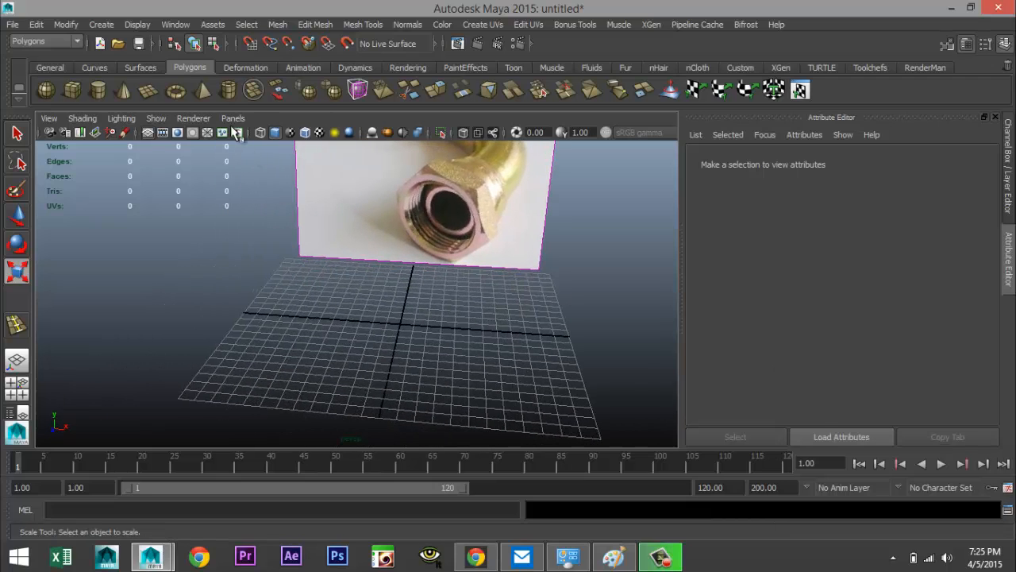
{"action": "left_click", "coordinate": [230, 90]}
{"action": "left_click_drag", "start_coordinate": [419, 324], "coordinate": [522, 293], "text": "alt"}
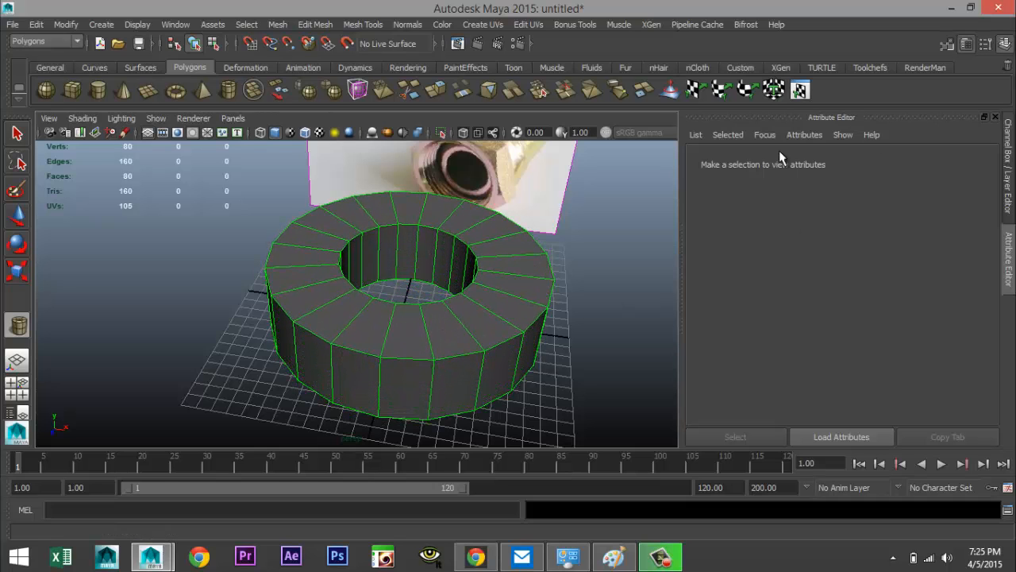
Set the pipe's thickness to 2
{"action": "key", "text": "r"}
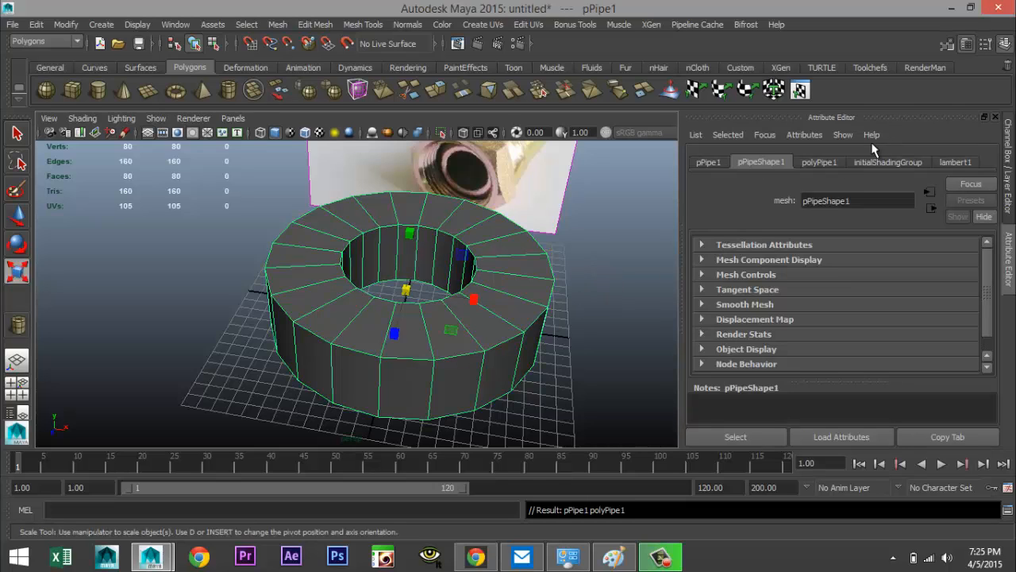
{"action": "left_click", "coordinate": [825, 163]}
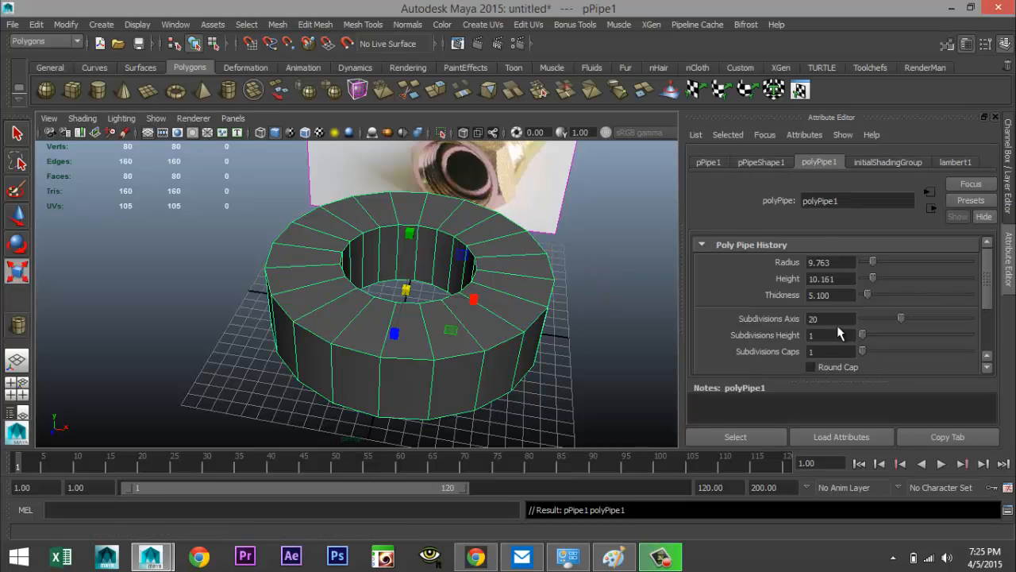
{"action": "left_click", "coordinate": [849, 295]}
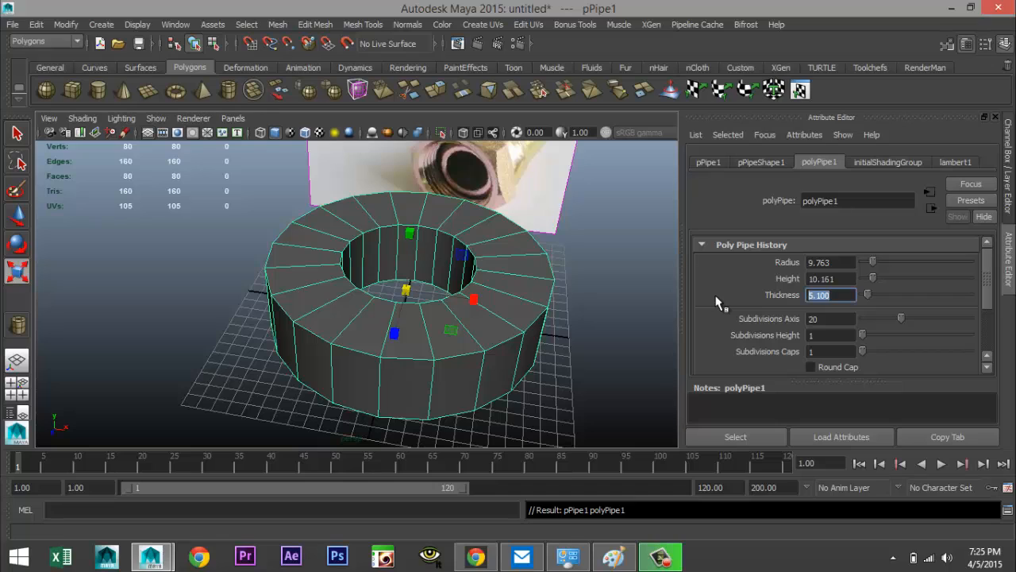
{"action": "type", "text": "2"}
{"action": "key", "text": "Return"}
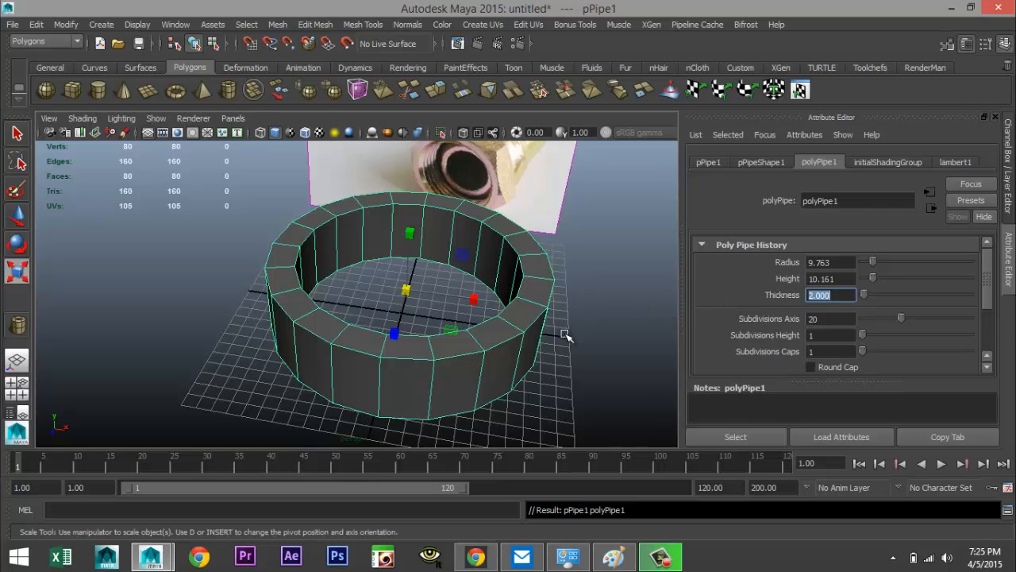
Rotate the pipe upright so its X rotation is 90 degrees, facing the reference image
{"action": "mouse_move", "coordinate": [563, 343]}
{"action": "left_mouse_down", "text": "alt"}
{"action": "mouse_move", "coordinate": [587, 357]}
{"action": "mouse_move", "coordinate": [586, 324]}
{"action": "mouse_move", "coordinate": [582, 368]}
{"action": "mouse_move", "coordinate": [588, 333]}
{"action": "mouse_move", "coordinate": [578, 352]}
{"action": "left_mouse_up", "text": "alt"}
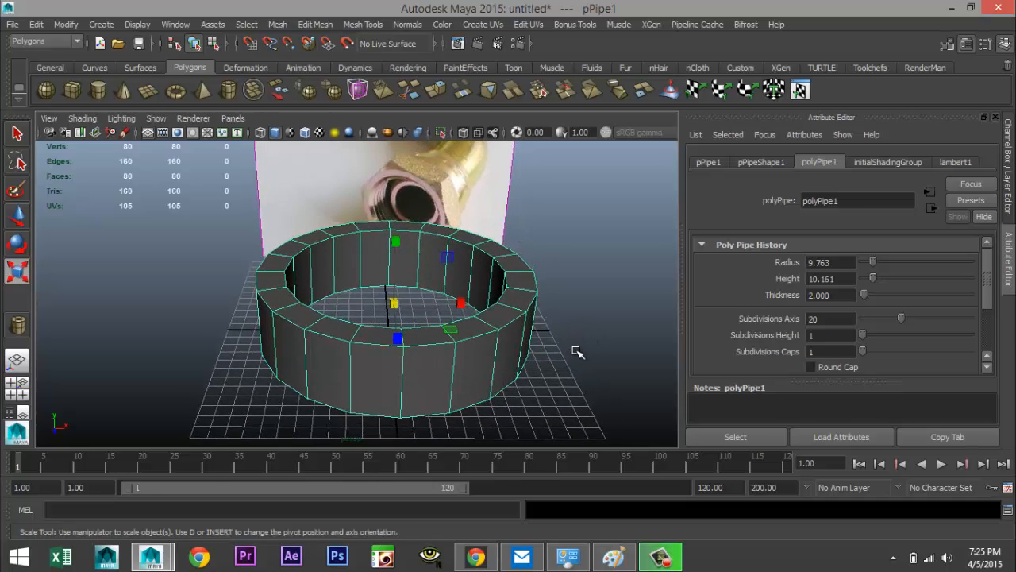
{"action": "key", "text": "e"}
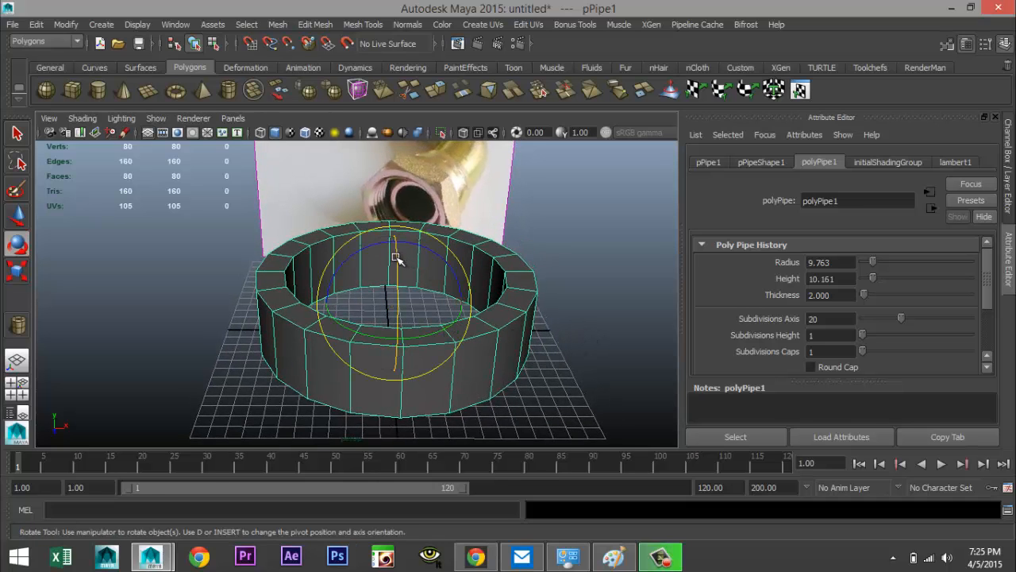
{"action": "left_click_drag", "start_coordinate": [399, 257], "coordinate": [403, 358]}
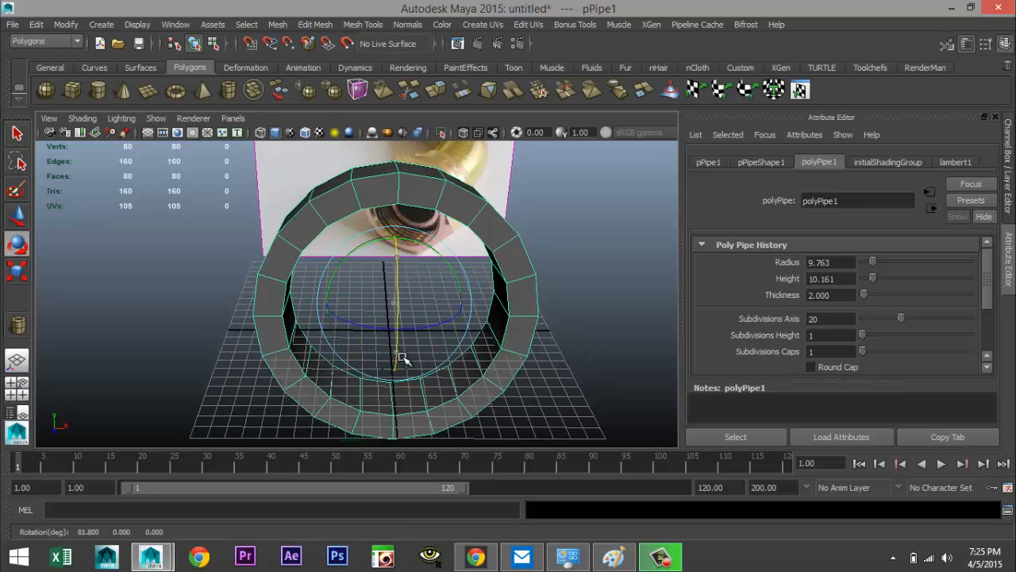
{"action": "left_click", "coordinate": [709, 163]}
{"action": "left_click", "coordinate": [848, 278]}
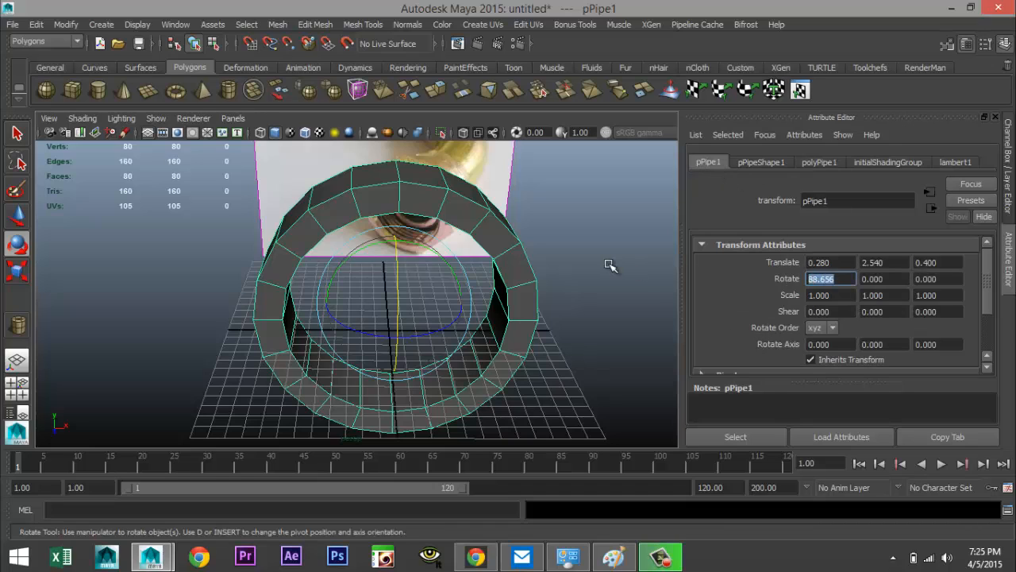
{"action": "key", "text": "Return"}
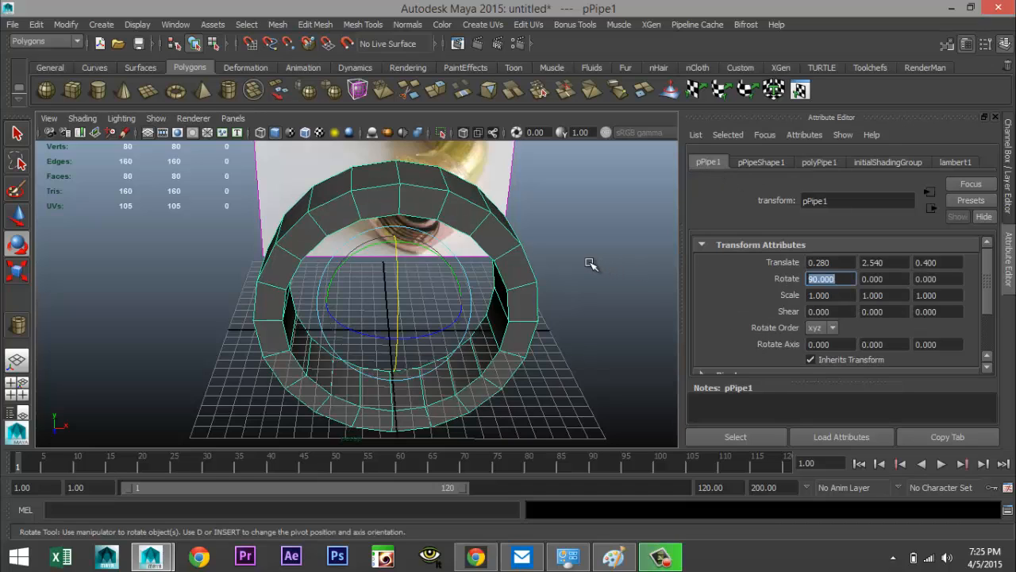
Insert an edge loop around the pipe's front ring using the Insert Edge Loop Tool with equal distance
{"action": "left_click_drag", "start_coordinate": [556, 285], "coordinate": [409, 272], "text": "alt"}
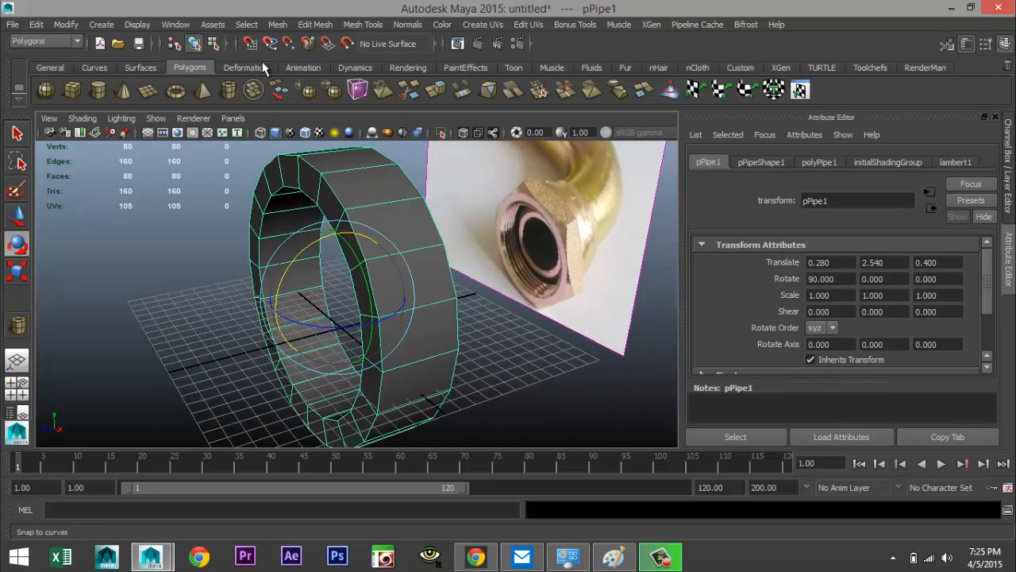
{"action": "left_click_drag", "start_coordinate": [320, 220], "coordinate": [424, 215], "text": "alt"}
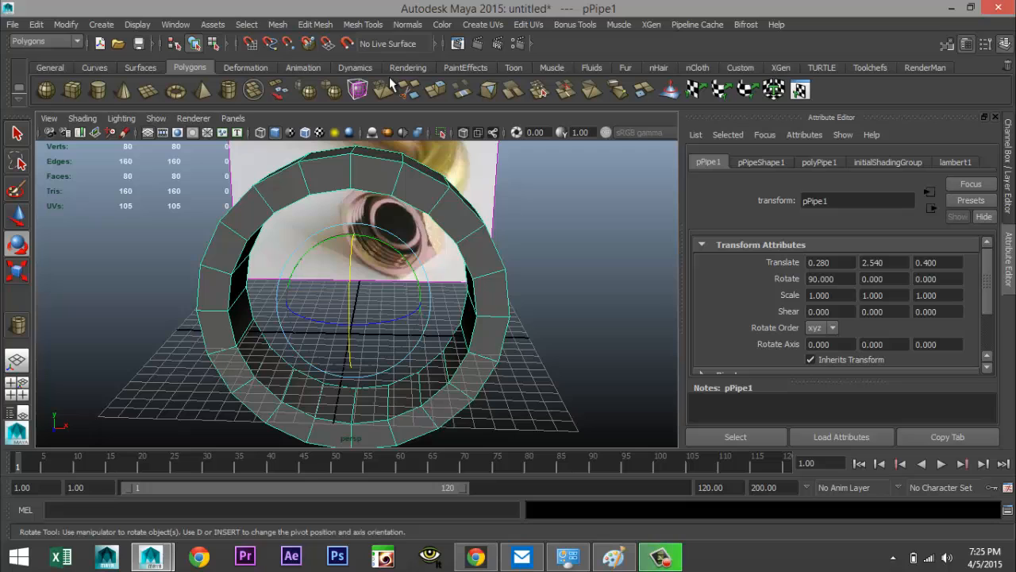
{"action": "left_click", "coordinate": [378, 28]}
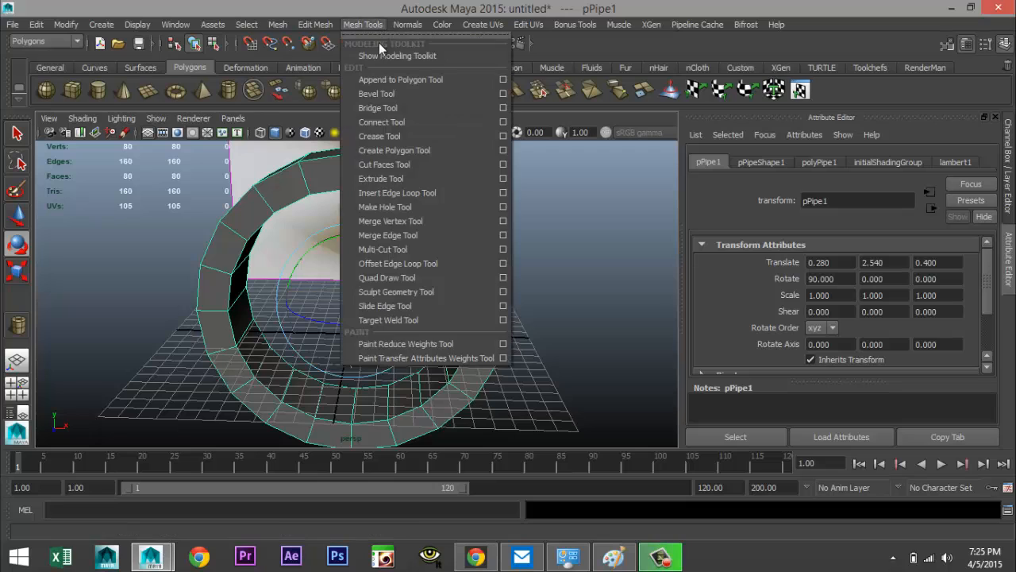
{"action": "left_click", "coordinate": [503, 193]}
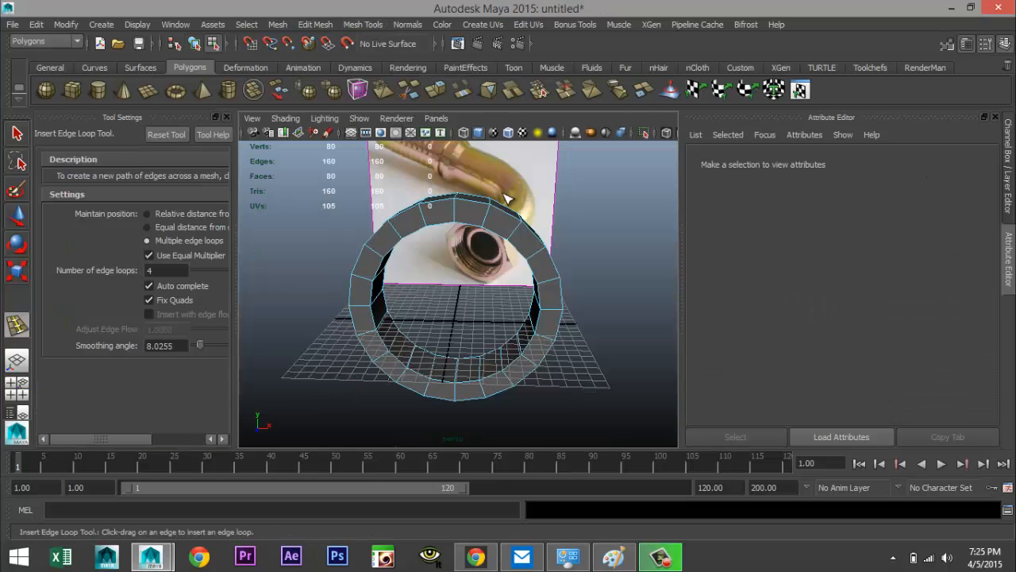
{"action": "left_click", "coordinate": [148, 228]}
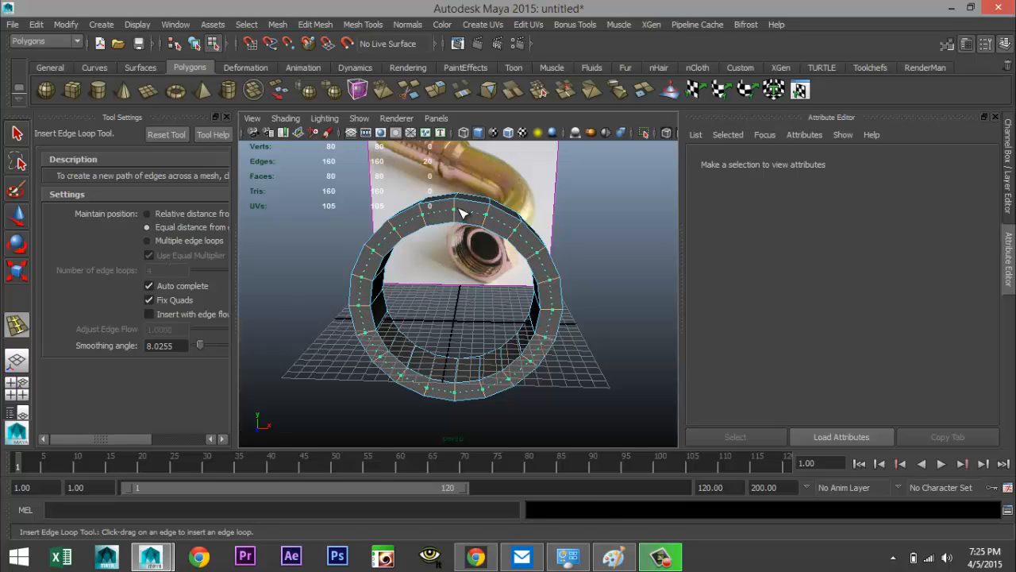
{"action": "left_click_drag", "start_coordinate": [463, 213], "coordinate": [469, 220]}
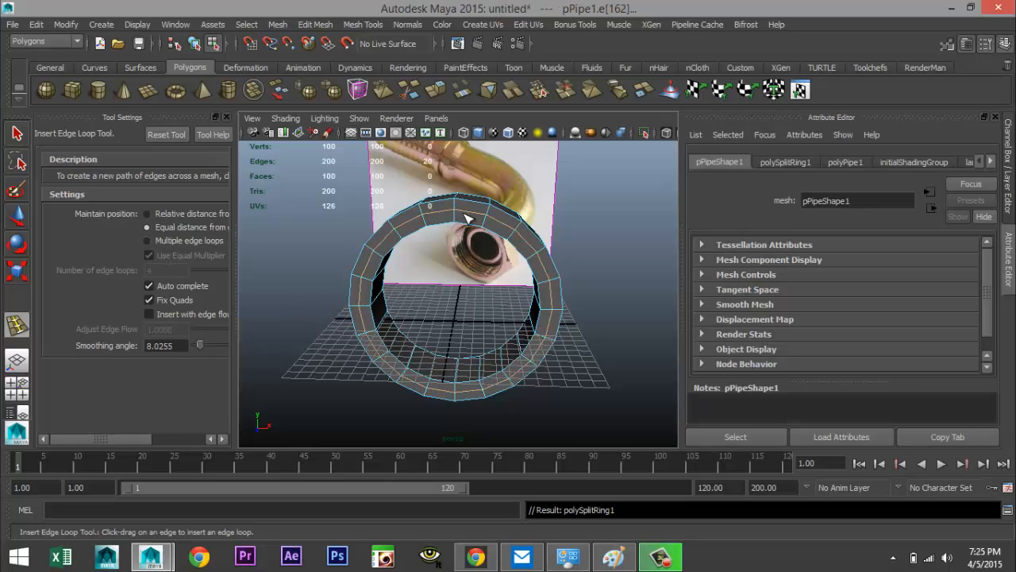
Select the loop of faces on the outer part of the pipe's front ring
{"action": "left_click", "coordinate": [18, 388]}
{"action": "left_click", "coordinate": [226, 117]}
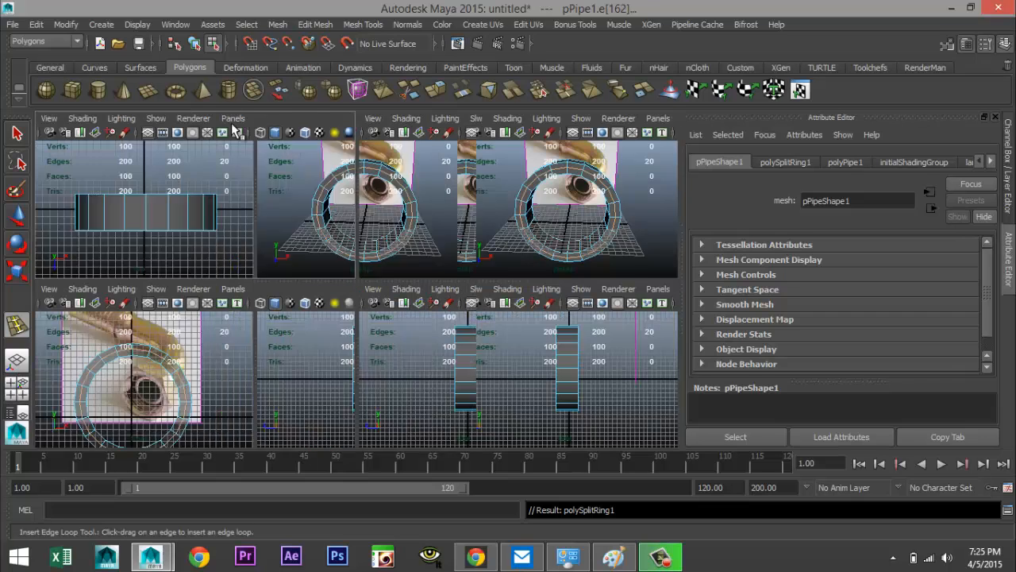
{"action": "key", "text": "space"}
{"action": "right_click_drag", "start_coordinate": [492, 262], "coordinate": [489, 355], "text": "alt"}
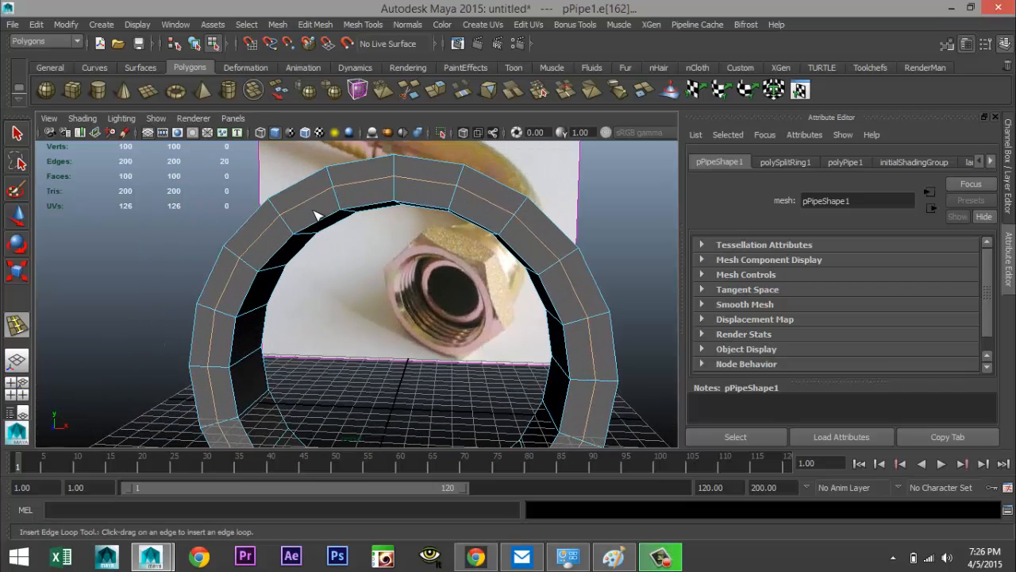
{"action": "right_click_drag", "start_coordinate": [319, 215], "coordinate": [318, 248], "text": "shift"}
{"action": "key", "text": "q"}
{"action": "left_click", "coordinate": [321, 209]}
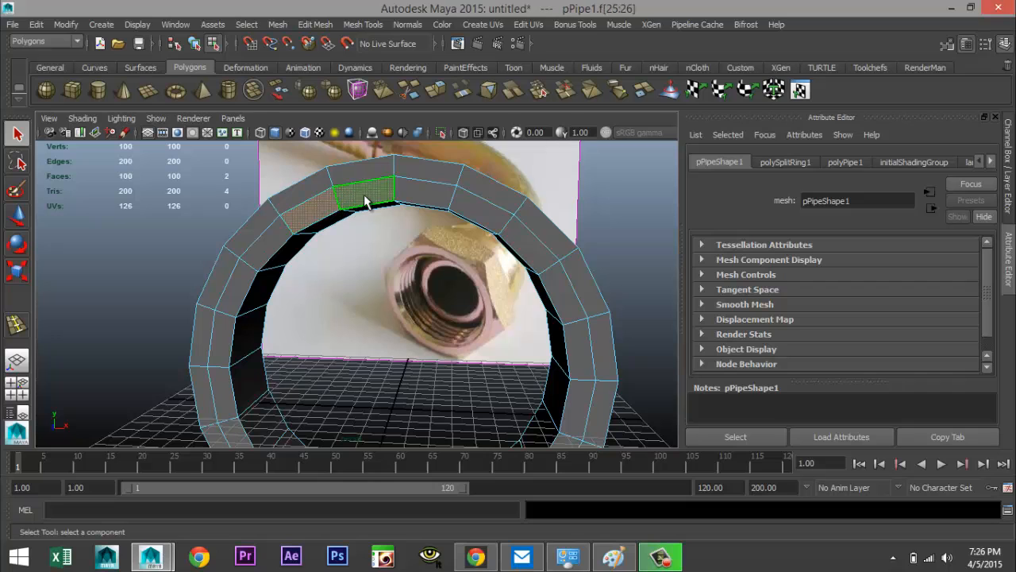
{"action": "double_click", "coordinate": [366, 198], "text": "shift"}
Extrude the selected face ring and move it slightly forward
{"action": "left_click", "coordinate": [318, 27]}
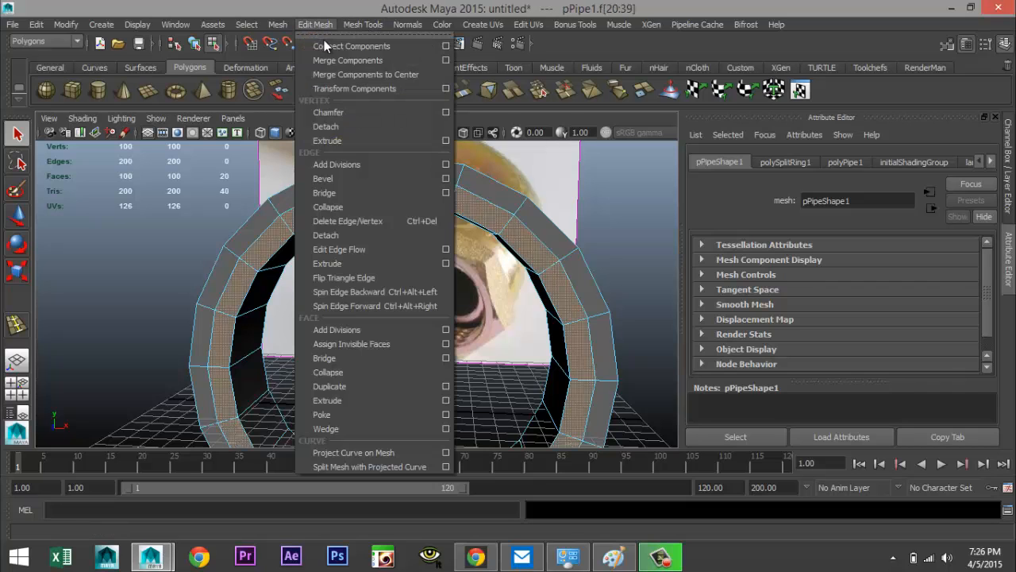
{"action": "left_click", "coordinate": [355, 395]}
{"action": "left_click_drag", "start_coordinate": [355, 394], "coordinate": [359, 352], "text": "alt"}
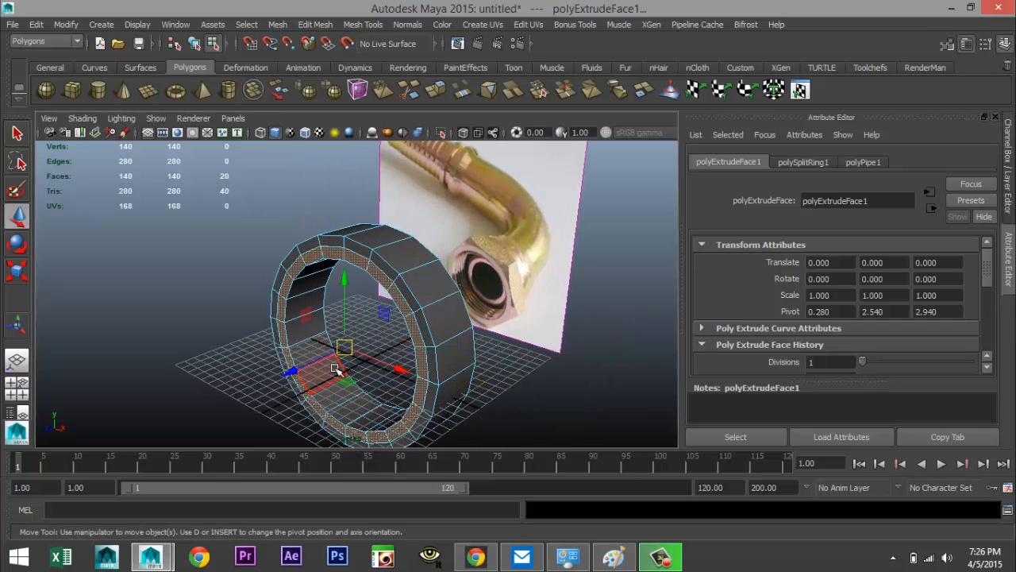
{"action": "key", "text": "w"}
{"action": "left_click_drag", "start_coordinate": [286, 369], "coordinate": [284, 374]}
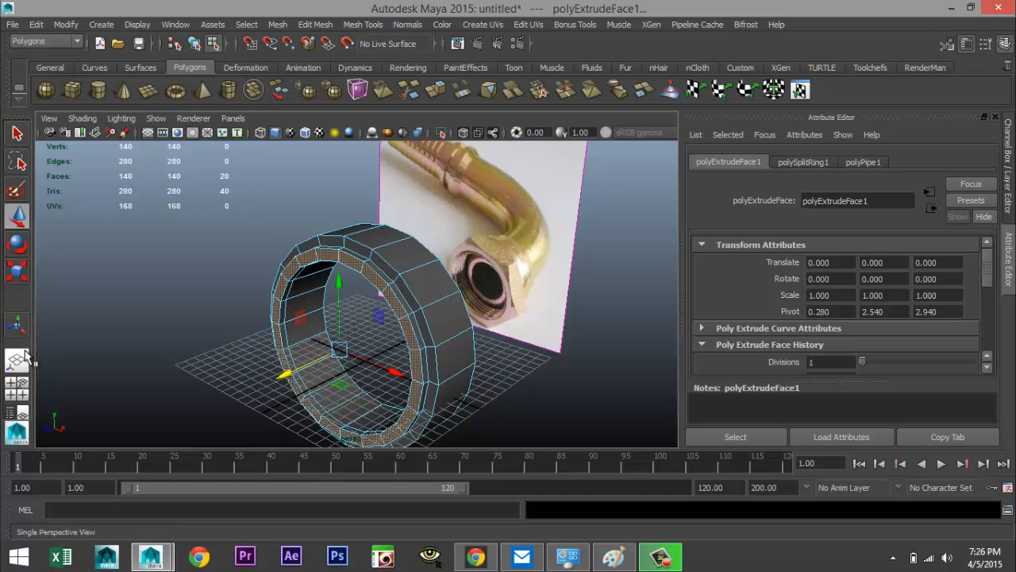
In the maximized front view, select the top and bottom outer vertices of the ring and scale them outward vertically into points
{"action": "left_click", "coordinate": [19, 394]}
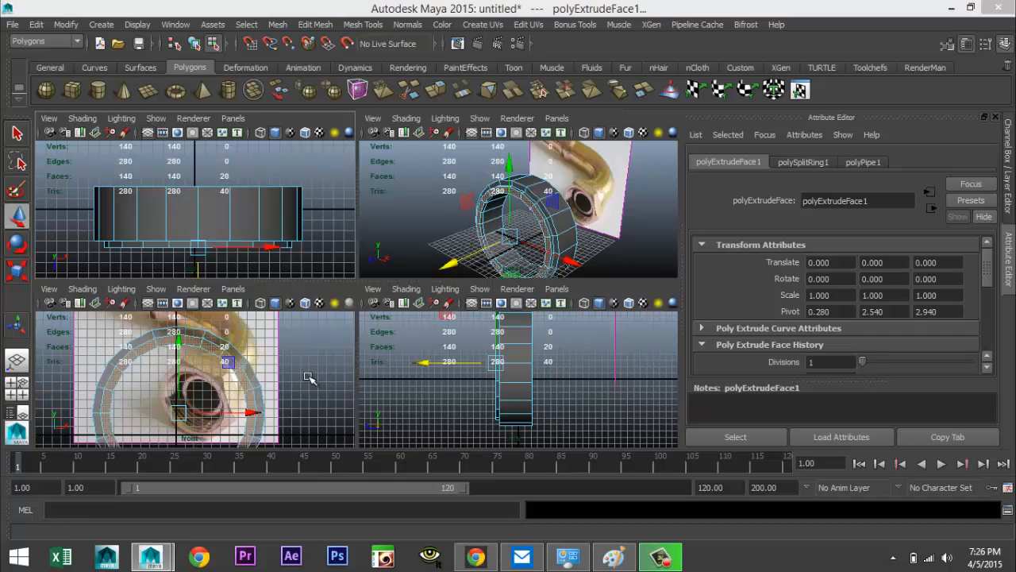
{"action": "key", "text": "space"}
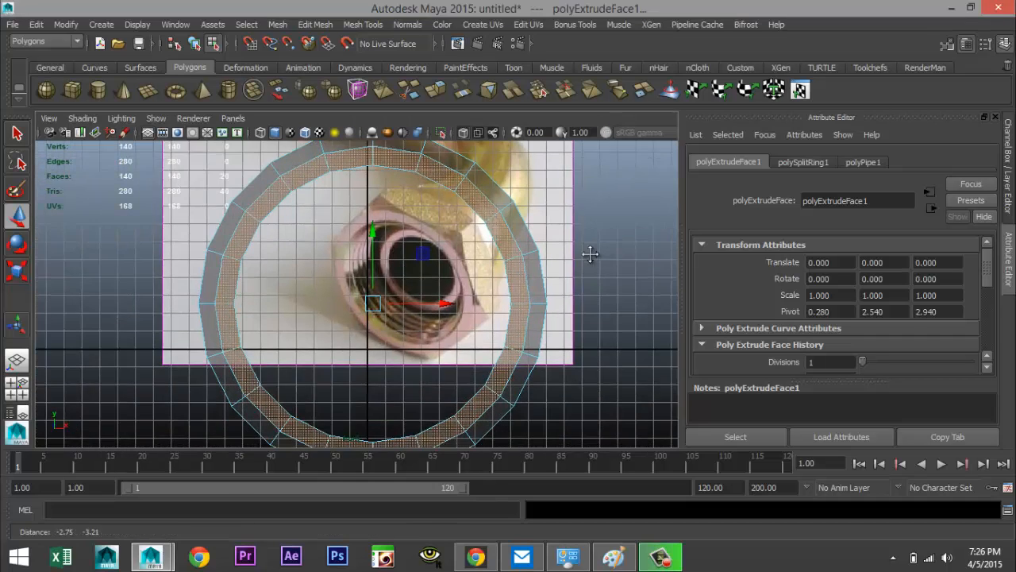
{"action": "scroll", "coordinate": [595, 262], "scroll_direction": "down", "scroll_amount": 1}
{"action": "middle_click_drag", "start_coordinate": [574, 278], "coordinate": [589, 336], "text": "alt"}
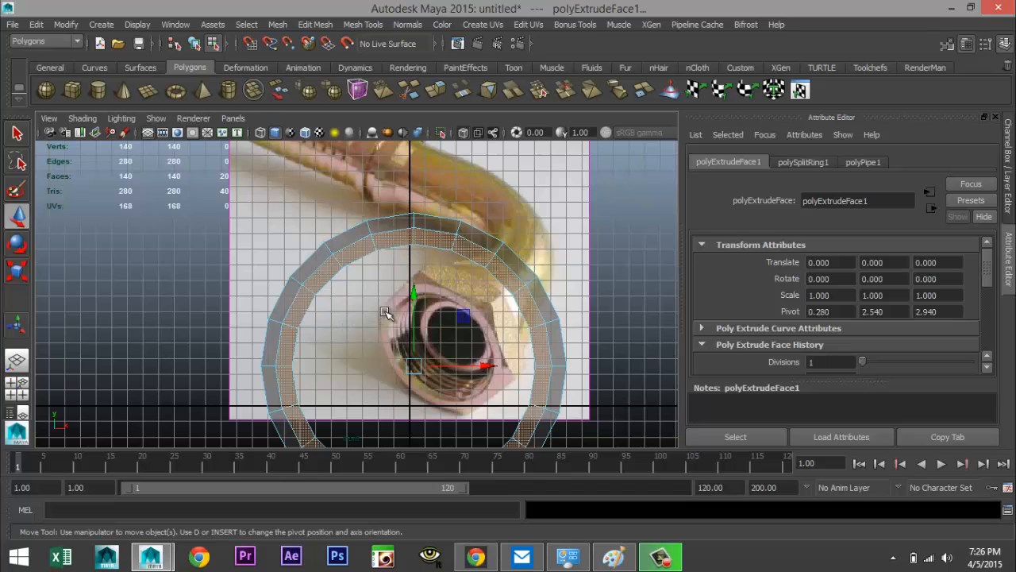
{"action": "scroll", "coordinate": [396, 315], "scroll_direction": "down", "scroll_amount": 2}
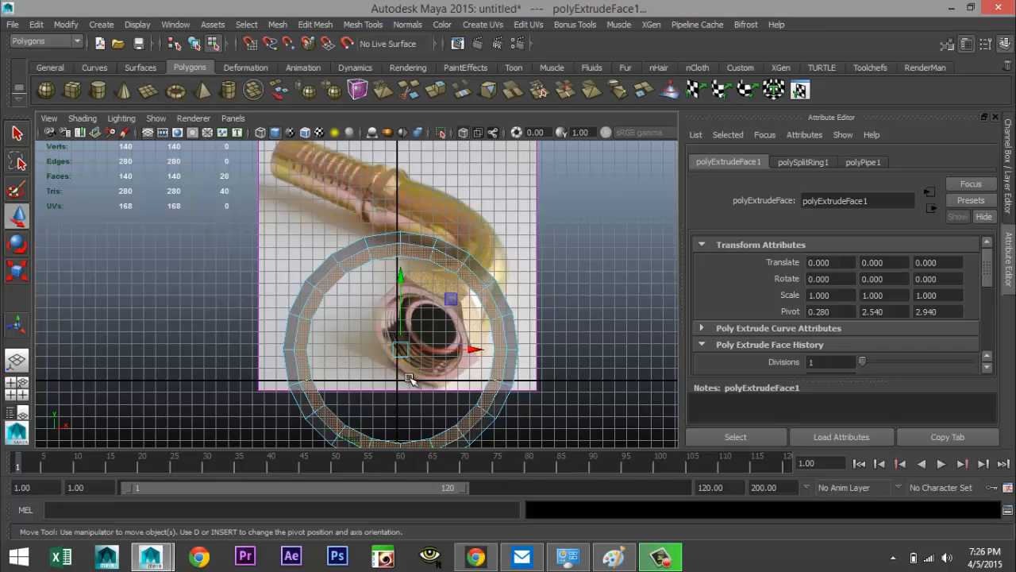
{"action": "scroll", "coordinate": [553, 350], "scroll_direction": "up", "scroll_amount": 3}
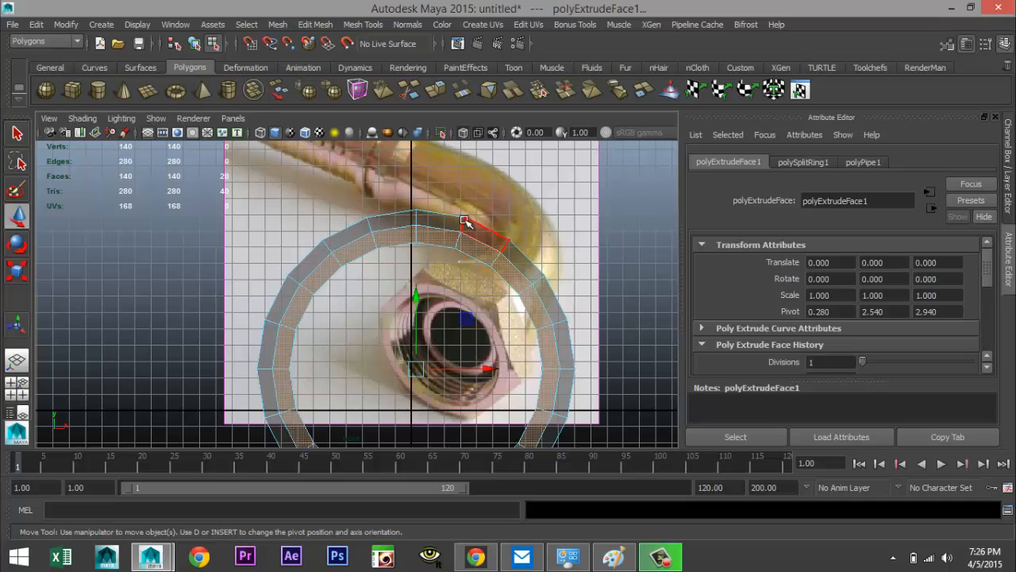
{"action": "right_click_drag", "start_coordinate": [464, 220], "coordinate": [419, 222]}
{"action": "left_click", "coordinate": [421, 213]}
{"action": "middle_click_drag", "start_coordinate": [488, 308], "coordinate": [485, 204], "text": "alt"}
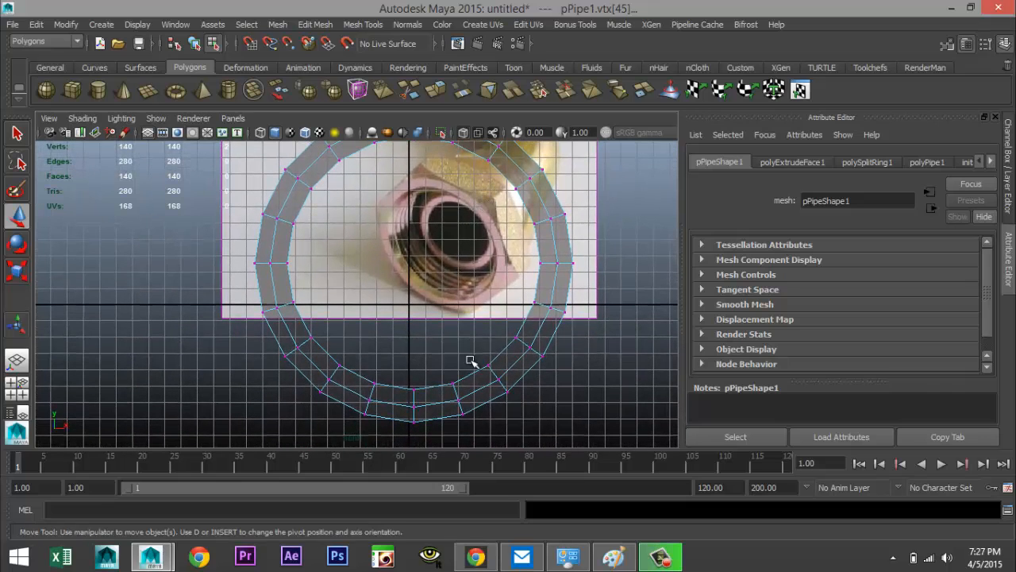
{"action": "left_click", "coordinate": [415, 422], "text": "shift"}
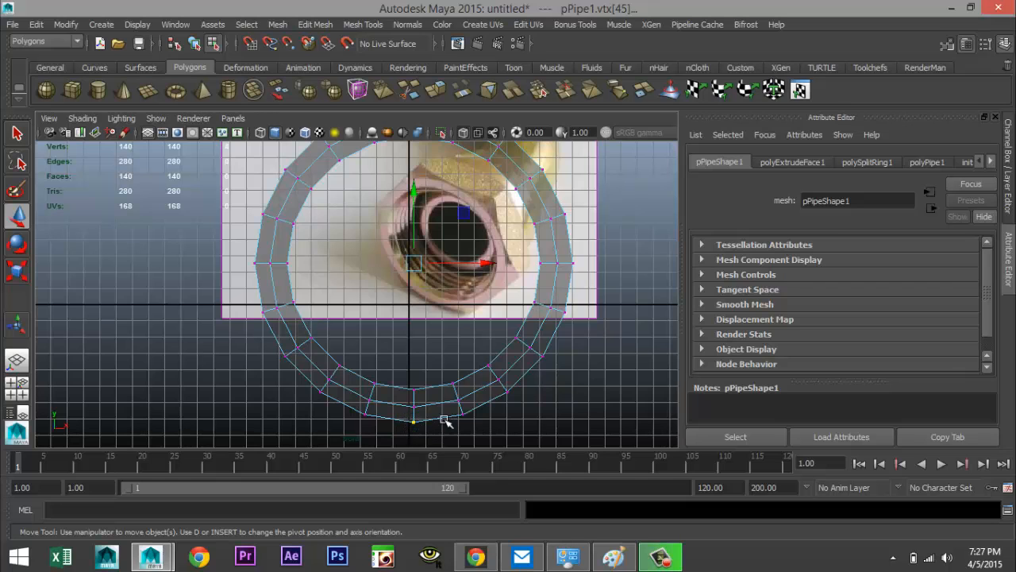
{"action": "scroll", "coordinate": [502, 392], "scroll_direction": "down", "scroll_amount": 2}
{"action": "key", "text": "r"}
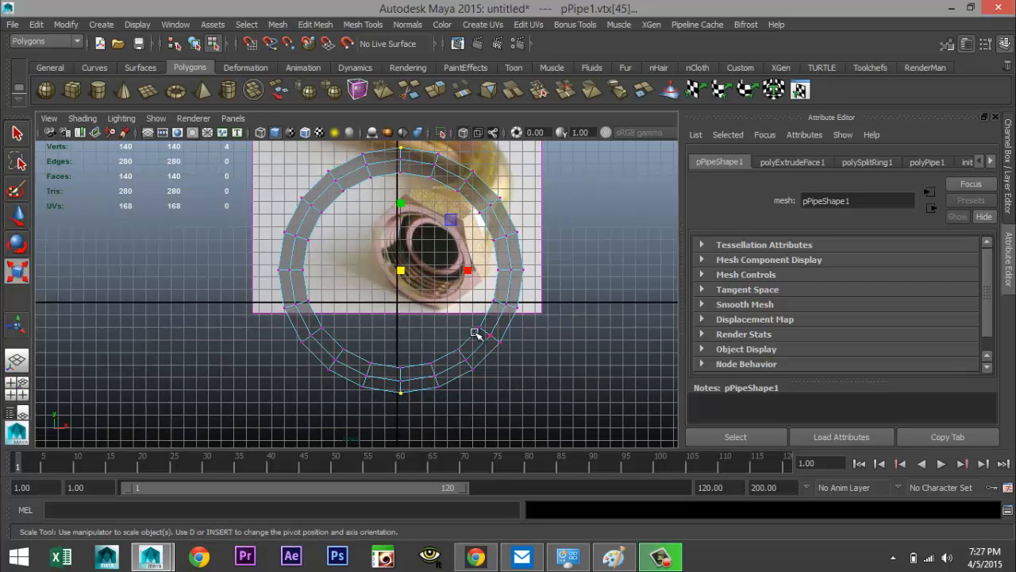
{"action": "left_click_drag", "start_coordinate": [399, 204], "coordinate": [400, 193]}
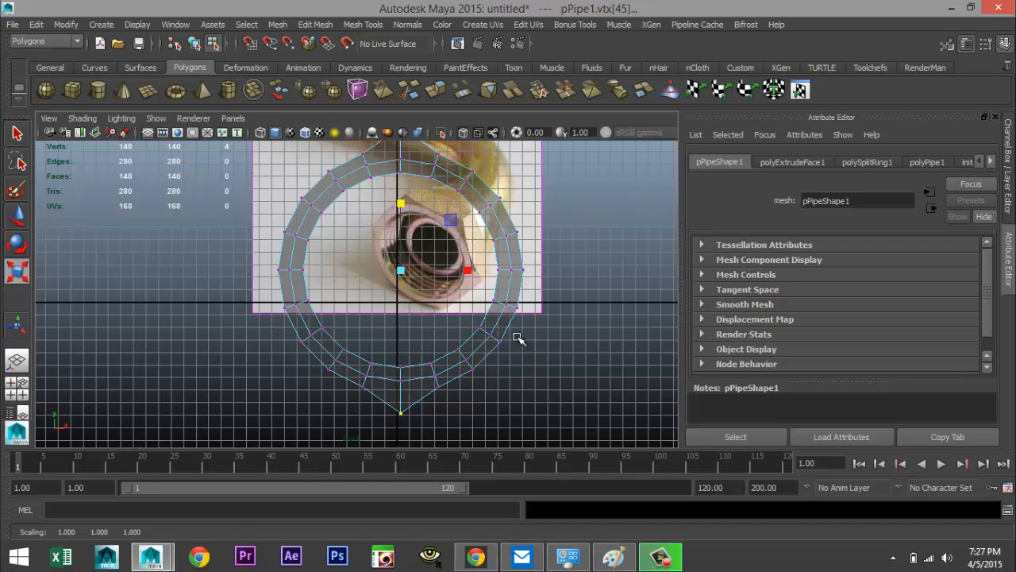
Select the whole pipe object and set its translation to 0, 0, 0
{"action": "middle_click_drag", "start_coordinate": [517, 338], "coordinate": [510, 389], "text": "alt"}
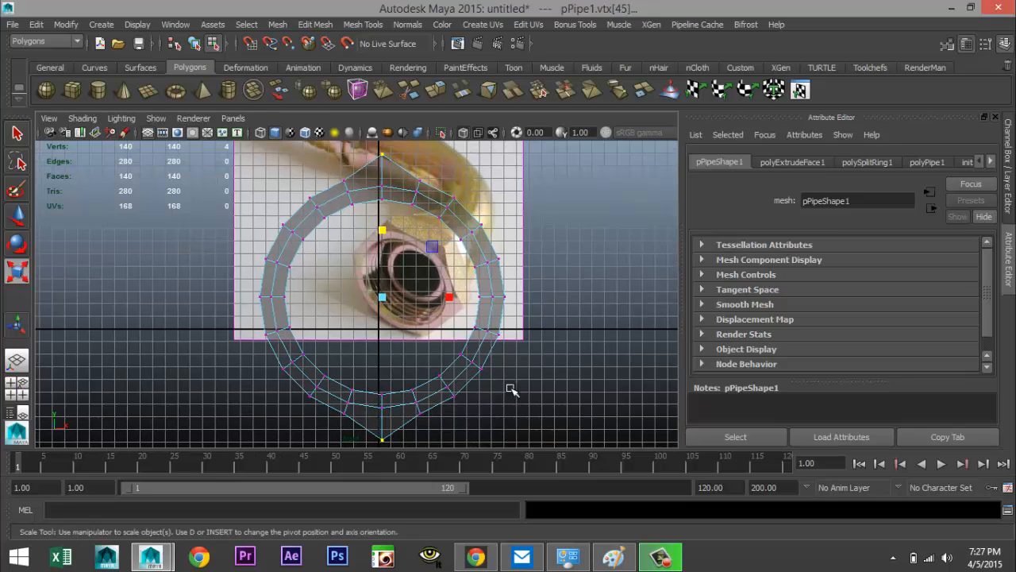
{"action": "right_click_drag", "start_coordinate": [492, 314], "coordinate": [544, 236]}
{"action": "left_click", "coordinate": [491, 310]}
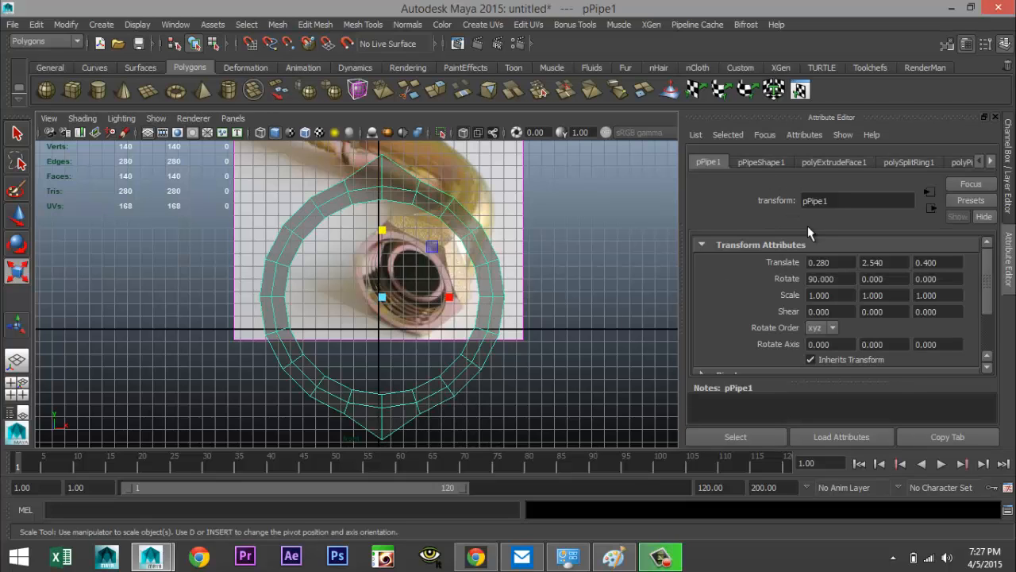
{"action": "left_click_drag", "start_coordinate": [845, 267], "coordinate": [724, 274]}
{"action": "type", "text": "0"}
{"action": "left_click_drag", "start_coordinate": [896, 262], "coordinate": [856, 267]}
{"action": "type", "text": "0"}
{"action": "left_click_drag", "start_coordinate": [951, 263], "coordinate": [885, 268]}
{"action": "type", "text": "0"}
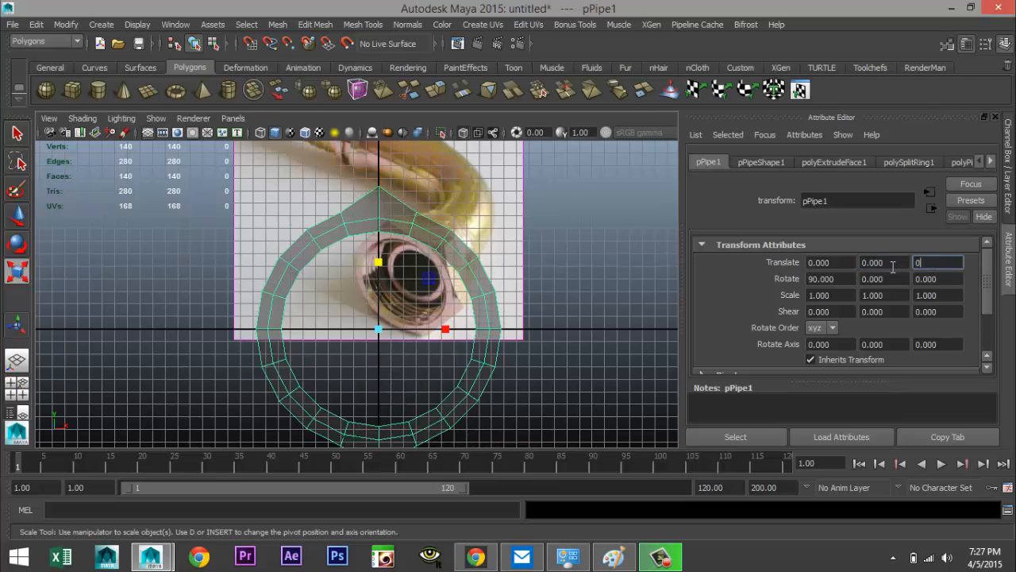
{"action": "left_click", "coordinate": [891, 267]}
Try scaling the two upper side corner vertices of the ring outward, then undo the scale
{"action": "middle_click_drag", "start_coordinate": [517, 363], "coordinate": [444, 312], "text": "alt"}
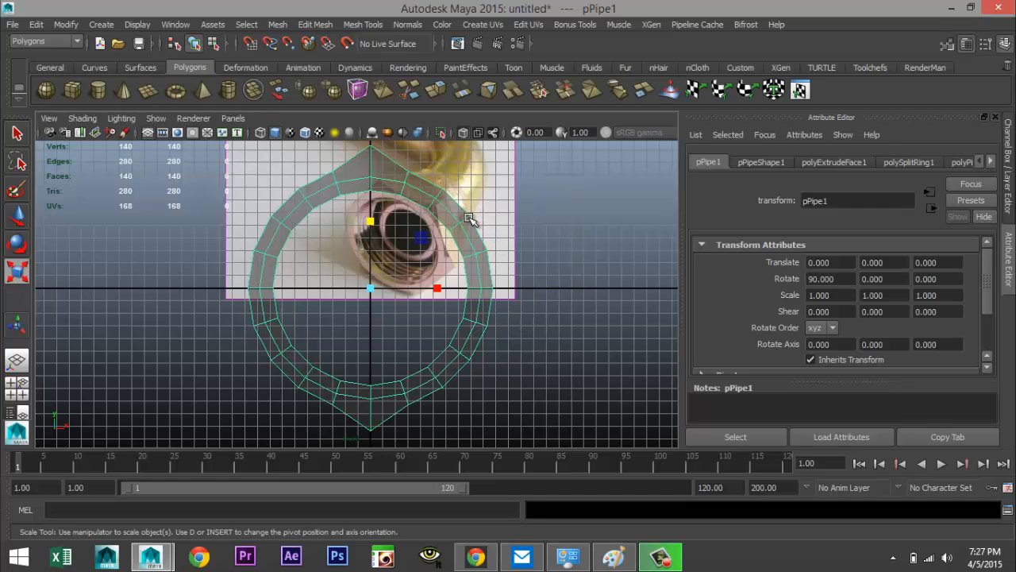
{"action": "right_click_drag", "start_coordinate": [469, 219], "coordinate": [470, 209]}
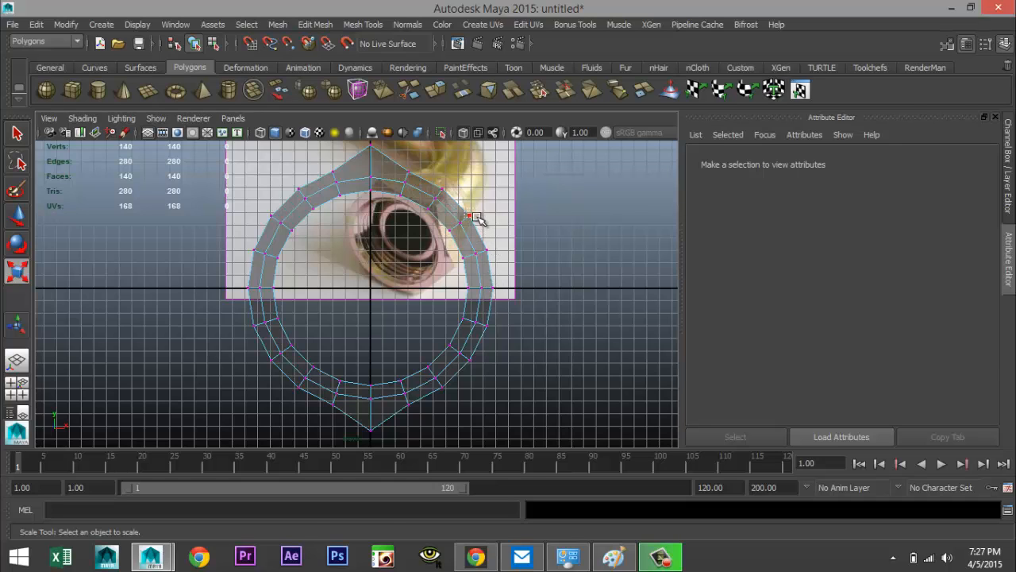
{"action": "left_click", "coordinate": [473, 215]}
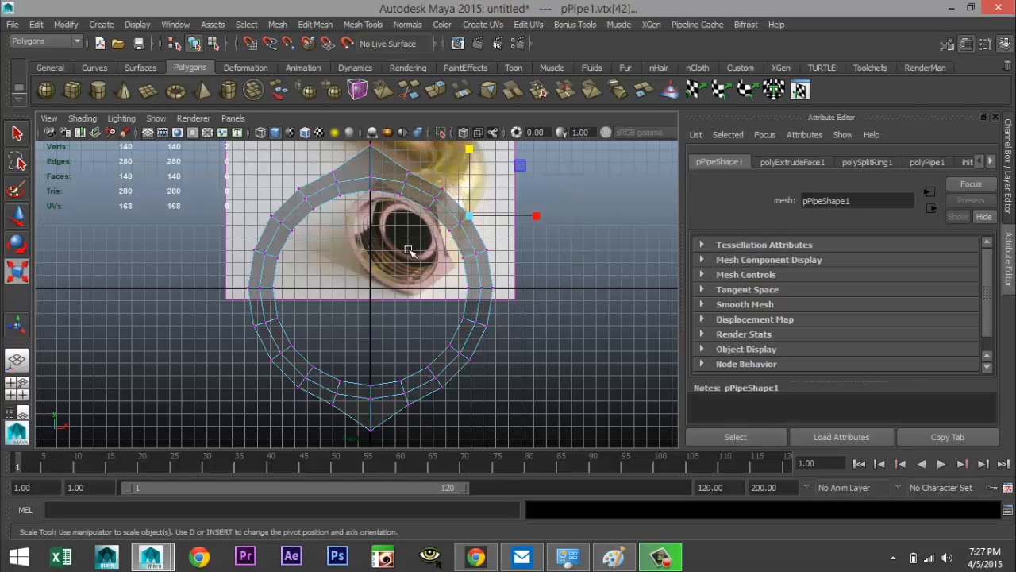
{"action": "left_click", "coordinate": [270, 214], "text": "shift"}
{"action": "left_click_drag", "start_coordinate": [438, 216], "coordinate": [461, 222]}
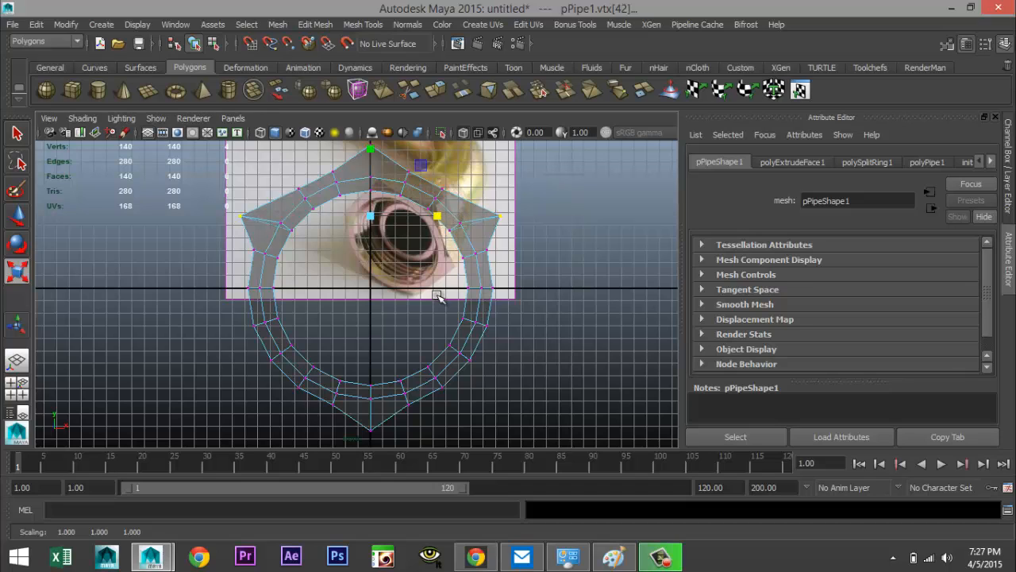
{"action": "key", "text": "ctrl+z"}
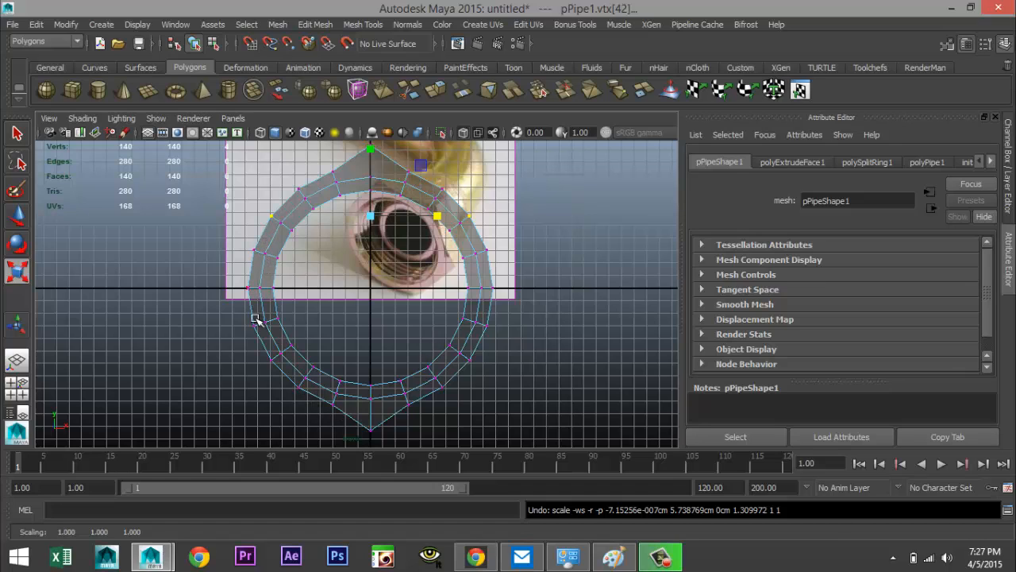
Select the four side corner vertices and scale them outward horizontally to form the hexagon's corners
{"action": "left_click", "coordinate": [270, 359], "text": "shift"}
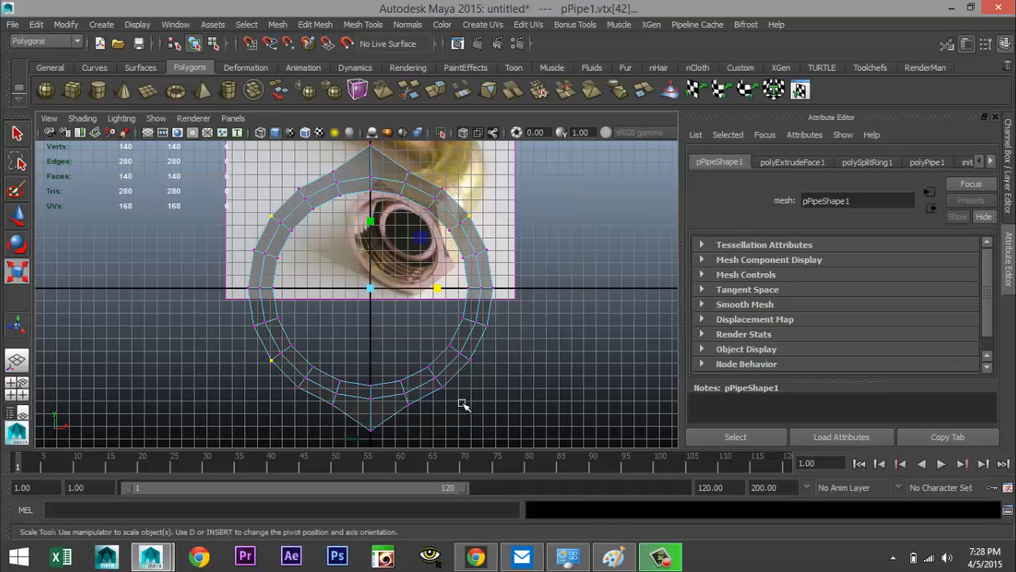
{"action": "left_click", "coordinate": [467, 358], "text": "shift"}
{"action": "left_click_drag", "start_coordinate": [439, 288], "coordinate": [453, 289]}
{"action": "left_click_drag", "start_coordinate": [459, 290], "coordinate": [466, 293]}
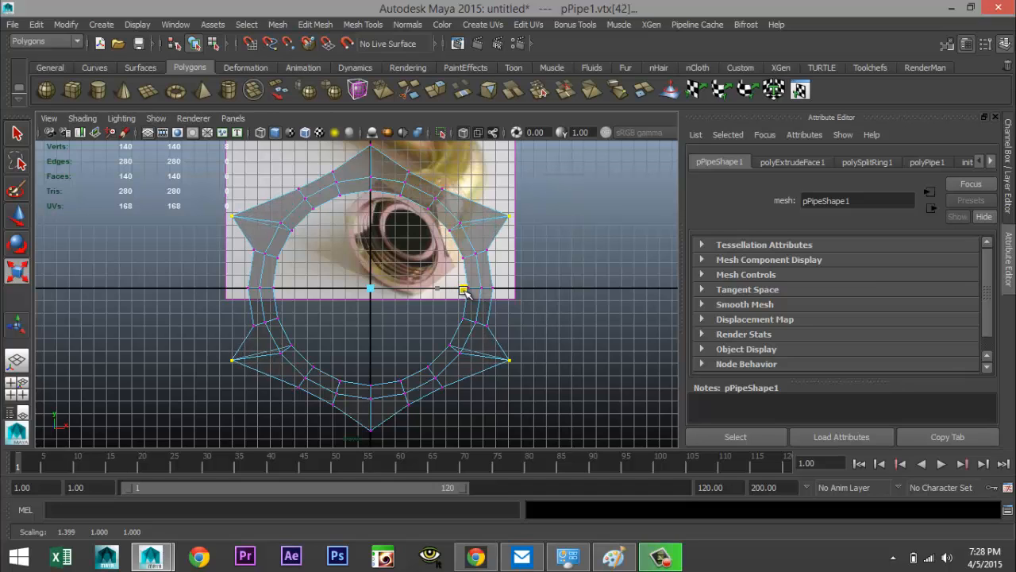
{"action": "left_click_drag", "start_coordinate": [465, 292], "coordinate": [470, 299]}
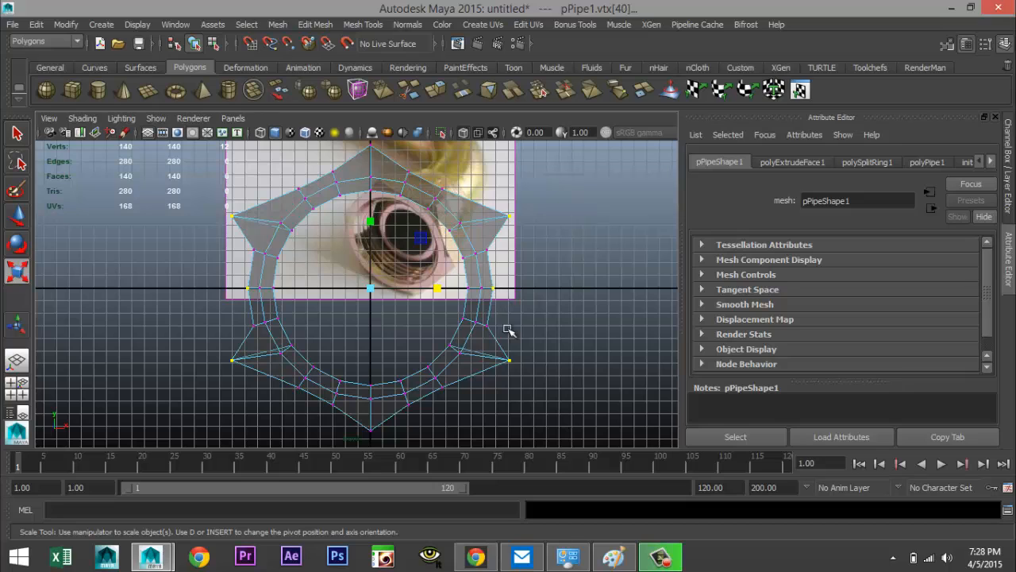
{"action": "left_click_drag", "start_coordinate": [437, 288], "coordinate": [442, 292]}
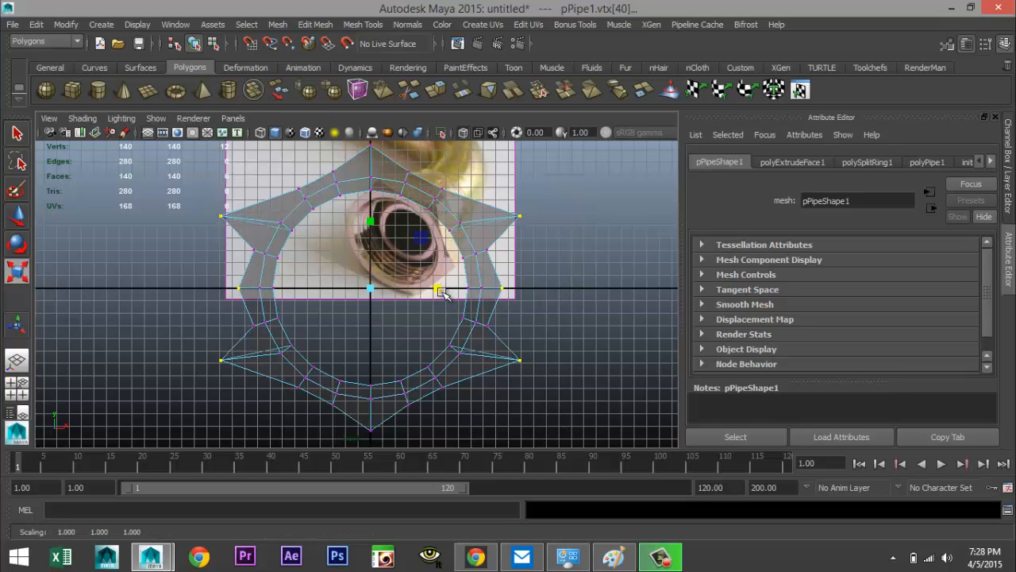
{"action": "key", "text": "ctrl+z"}
Select the two middle vertices on the ring's left and right sides and scale them slightly outward
{"action": "left_click", "coordinate": [203, 292]}
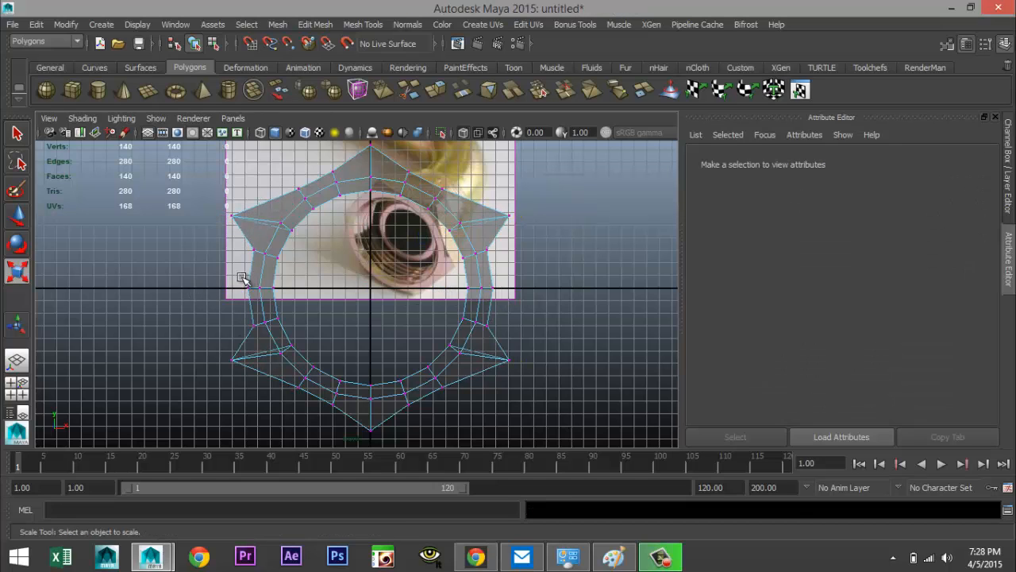
{"action": "key", "text": "ctrl+z"}
{"action": "left_click", "coordinate": [247, 290]}
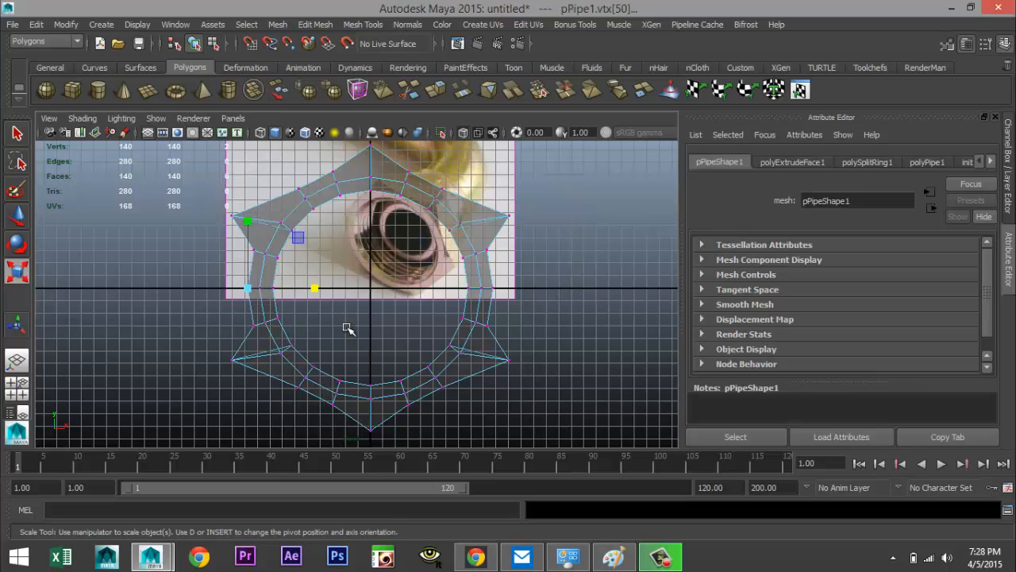
{"action": "left_click", "coordinate": [487, 288], "text": "shift"}
{"action": "left_click_drag", "start_coordinate": [435, 289], "coordinate": [444, 290]}
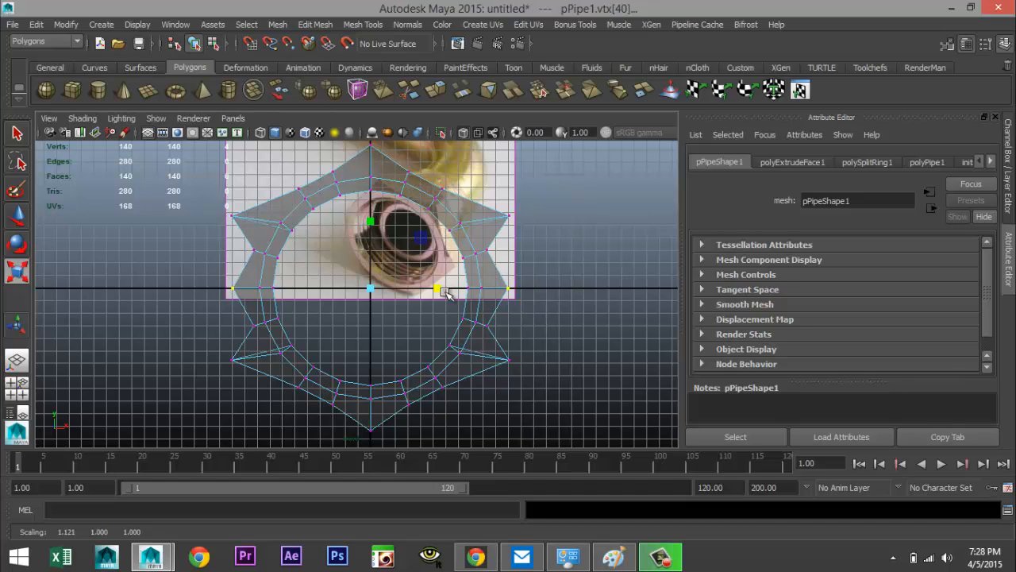
Select the remaining side vertices and scale them outward to straighten the nut's left and right edges
{"action": "left_click_drag", "start_coordinate": [481, 243], "coordinate": [496, 259]}
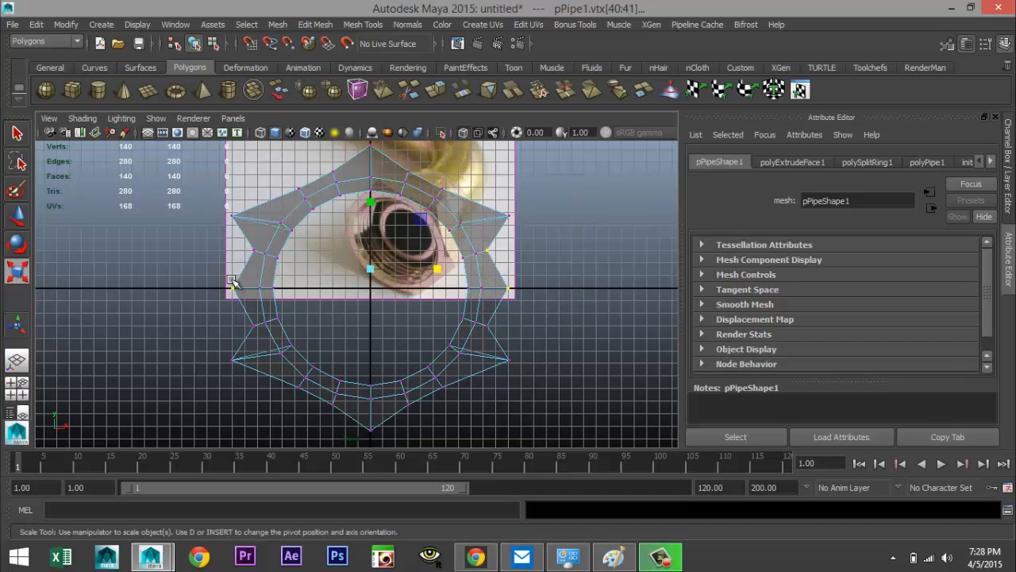
{"action": "left_click_drag", "start_coordinate": [244, 241], "coordinate": [258, 255], "text": "shift"}
{"action": "left_click_drag", "start_coordinate": [245, 319], "coordinate": [263, 339], "text": "shift"}
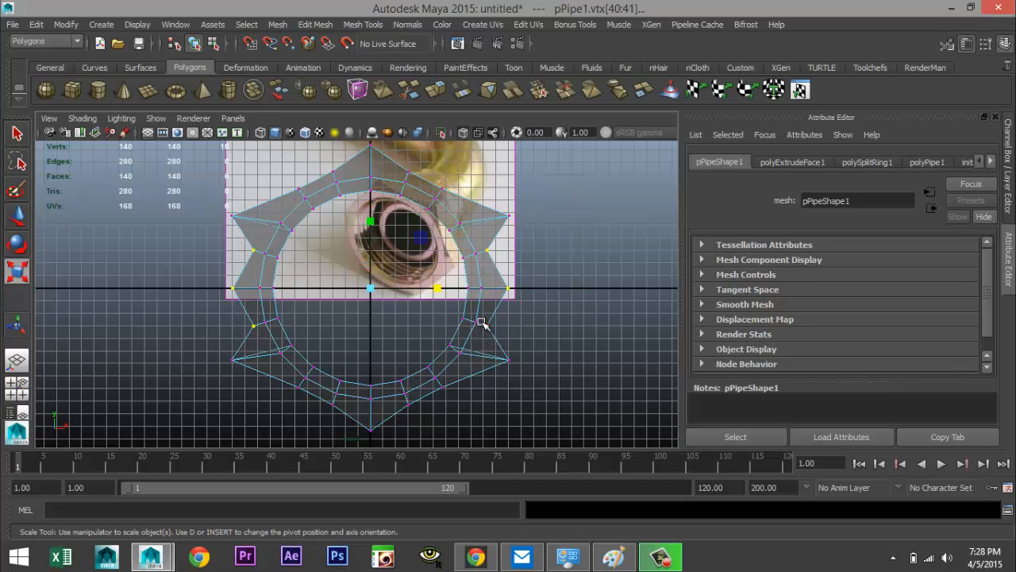
{"action": "left_click_drag", "start_coordinate": [494, 337], "coordinate": [495, 338], "text": "shift"}
{"action": "left_click_drag", "start_coordinate": [439, 289], "coordinate": [442, 293]}
{"action": "key", "text": "ctrl+z"}
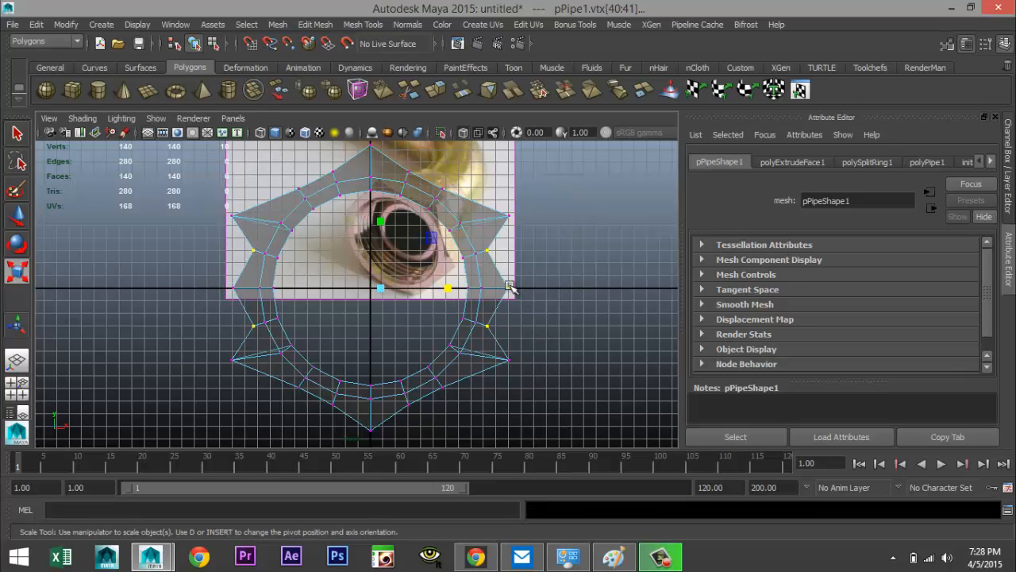
{"action": "left_click_drag", "start_coordinate": [439, 289], "coordinate": [449, 291]}
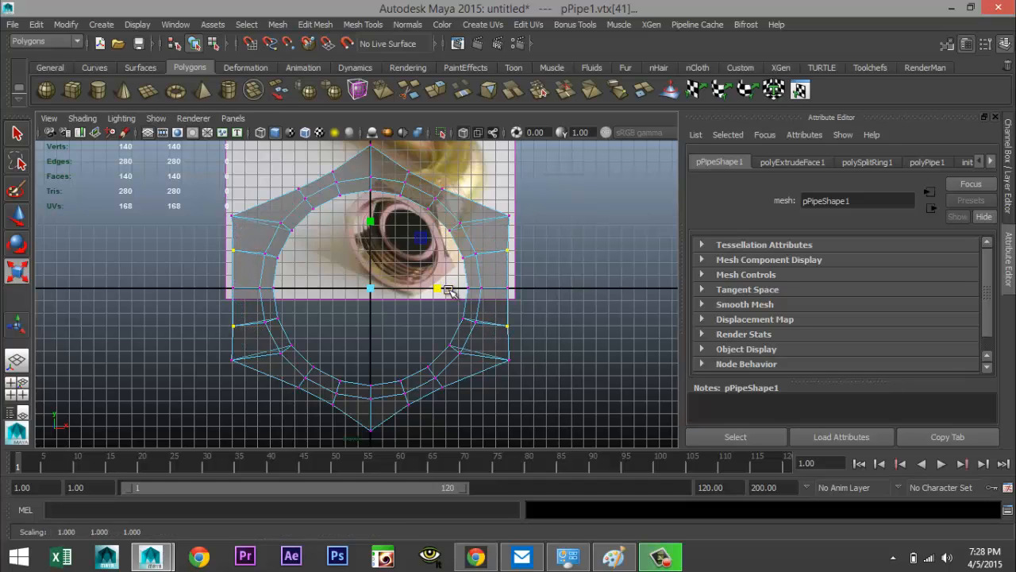
Select the vertices along the four slanted edges and scale them vertically to straighten the diagonal sides
{"action": "left_click", "coordinate": [287, 184]}
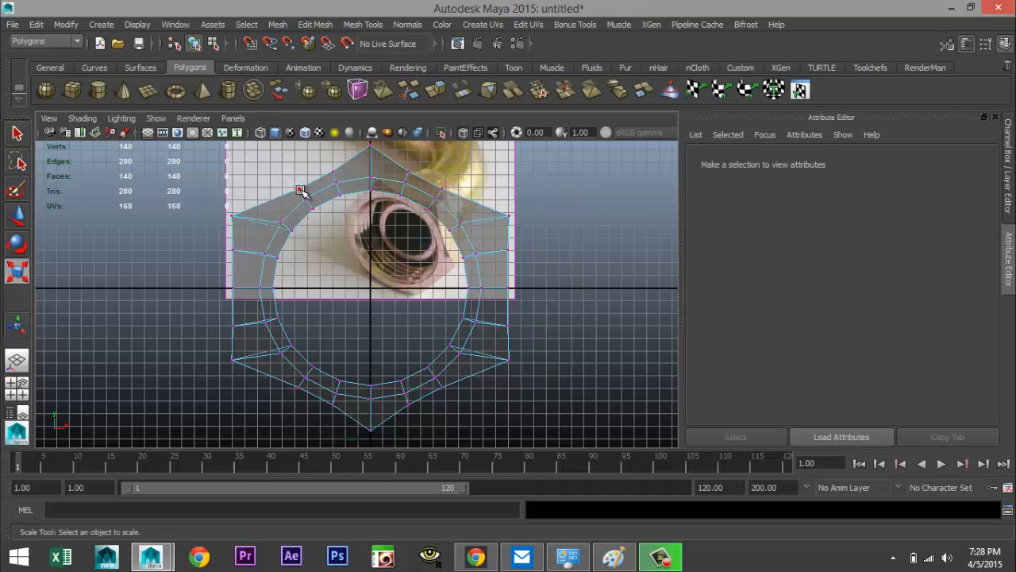
{"action": "left_click", "coordinate": [300, 190]}
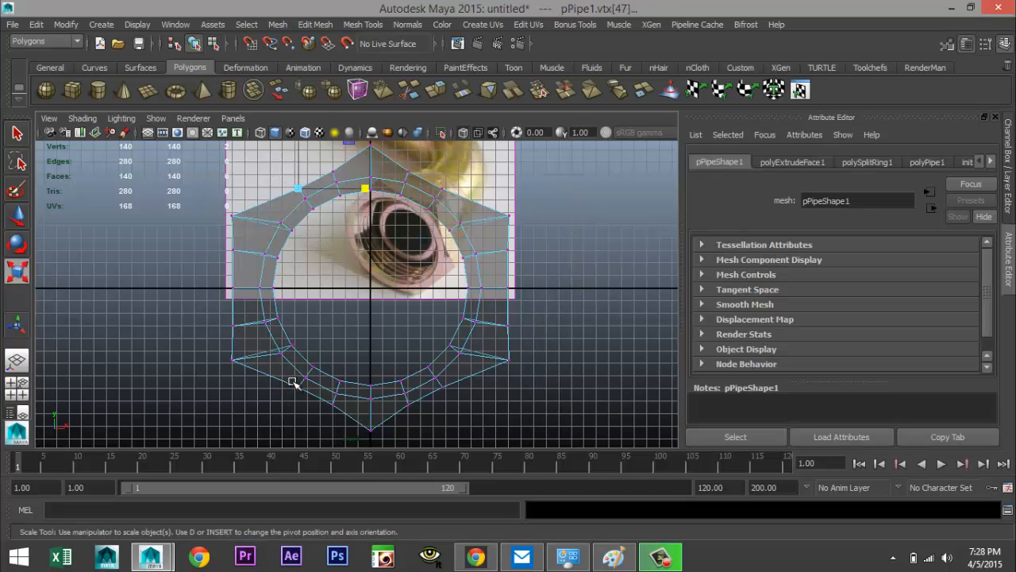
{"action": "left_click_drag", "start_coordinate": [292, 382], "coordinate": [305, 407], "text": "shift"}
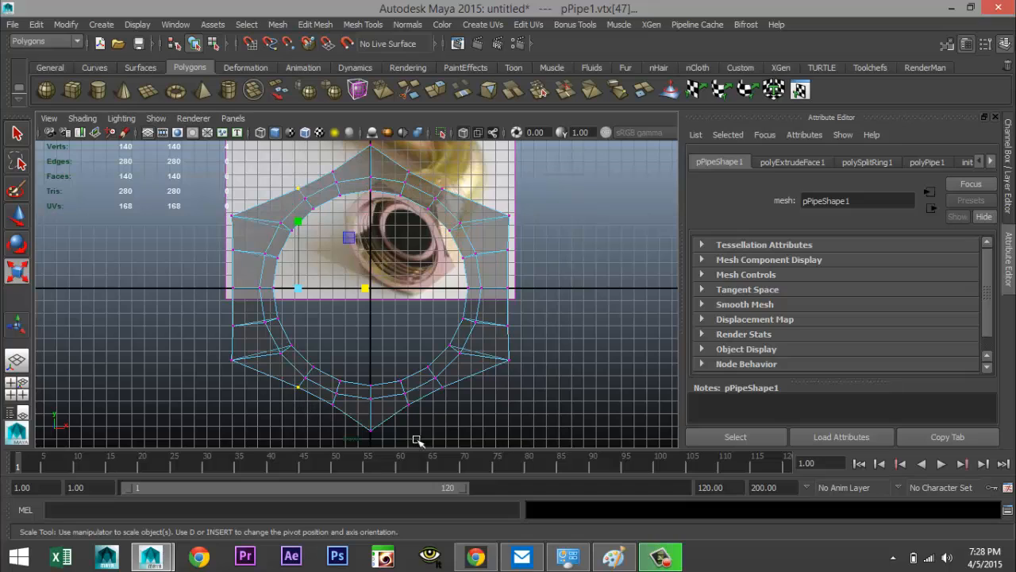
{"action": "left_click", "coordinate": [439, 387], "text": "shift"}
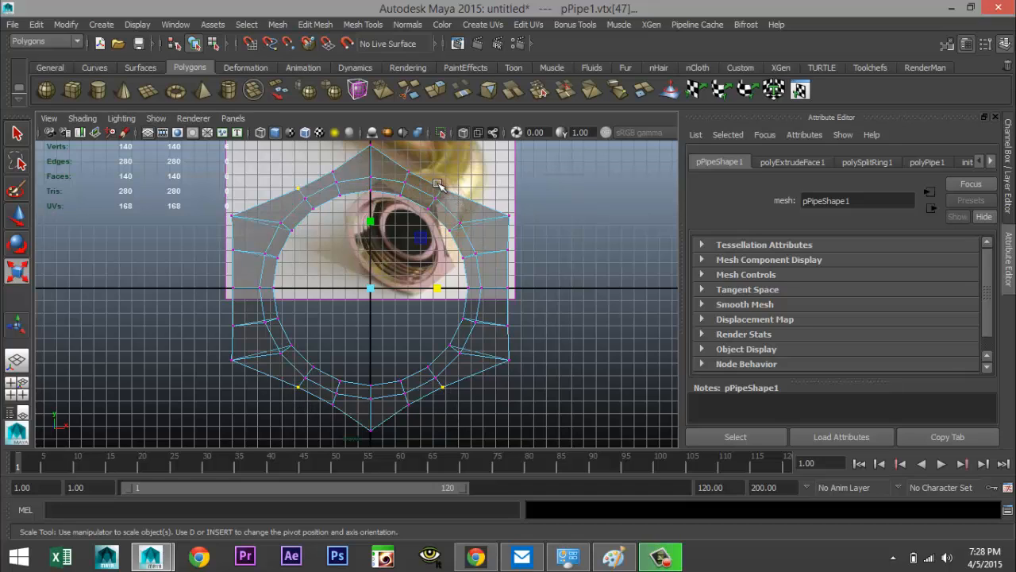
{"action": "left_click", "coordinate": [443, 188], "text": "shift"}
{"action": "left_click_drag", "start_coordinate": [371, 222], "coordinate": [376, 208]}
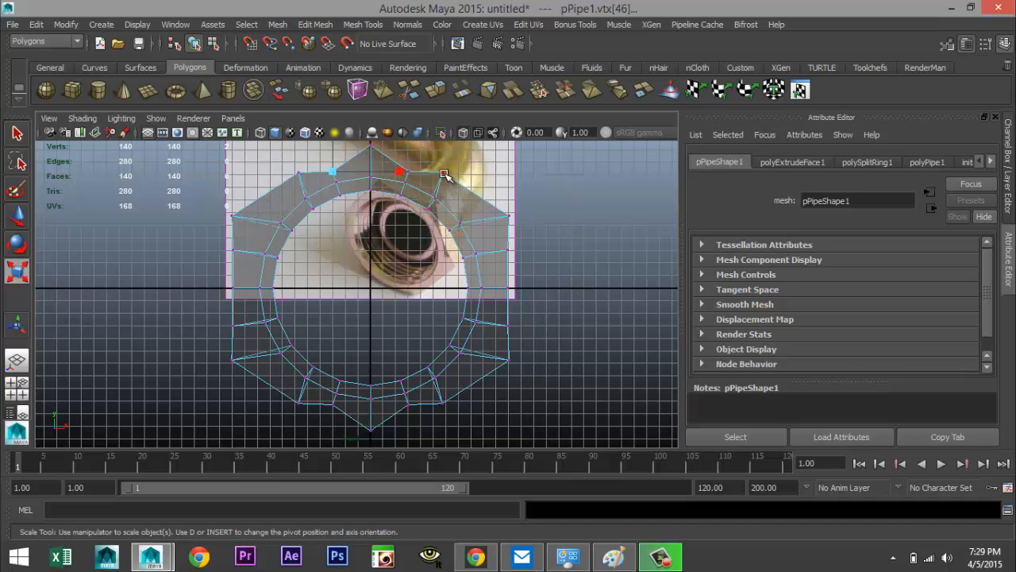
Select the four vertices beside the top and bottom tips and scale them vertically to even out the hexagon's points
{"action": "left_click", "coordinate": [407, 164]}
{"action": "left_click", "coordinate": [403, 167]}
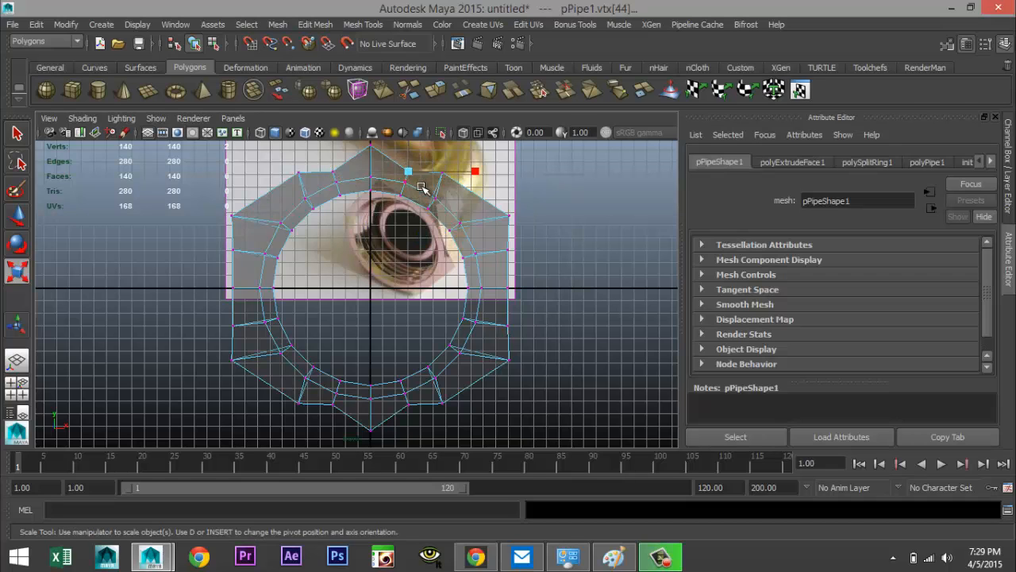
{"action": "left_click", "coordinate": [334, 405], "text": "shift"}
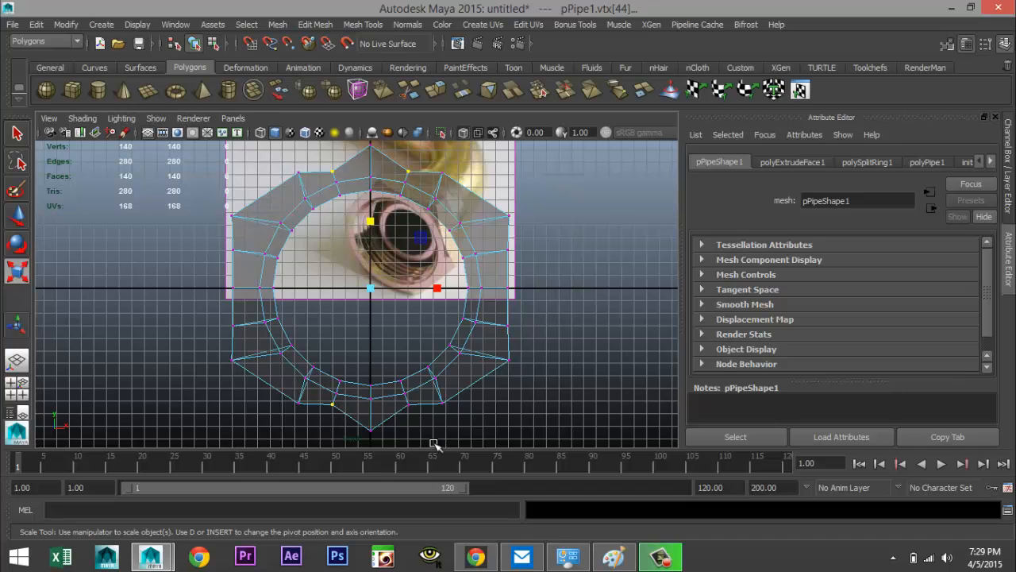
{"action": "left_click", "coordinate": [410, 406], "text": "shift"}
{"action": "left_click_drag", "start_coordinate": [371, 224], "coordinate": [371, 213]}
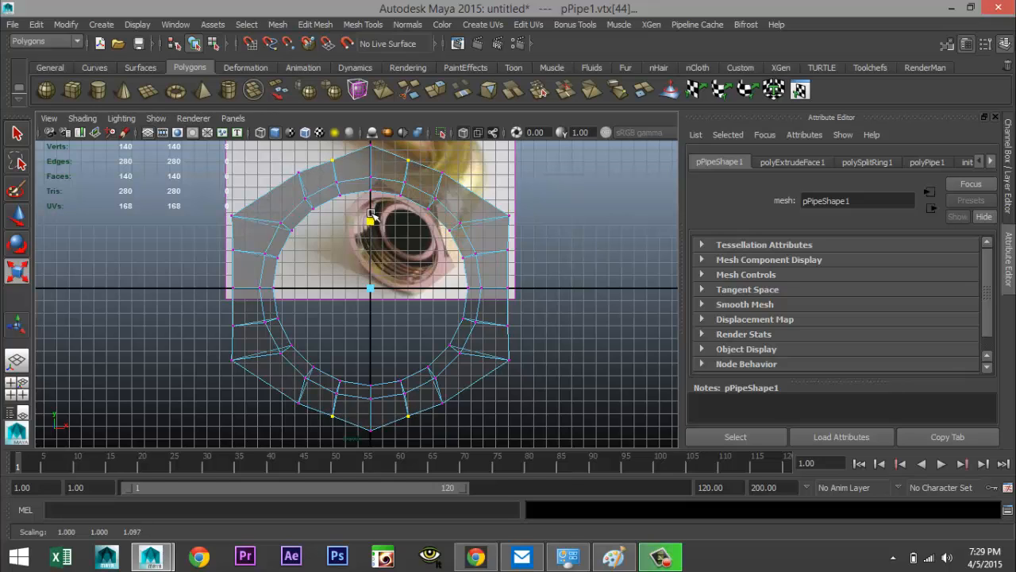
{"action": "left_click_drag", "start_coordinate": [371, 214], "coordinate": [372, 219]}
Move individual vertices along the upper slanted edges to line them up with the reference hexagon's outline
{"action": "scroll", "coordinate": [500, 353], "scroll_direction": "up", "scroll_amount": 2}
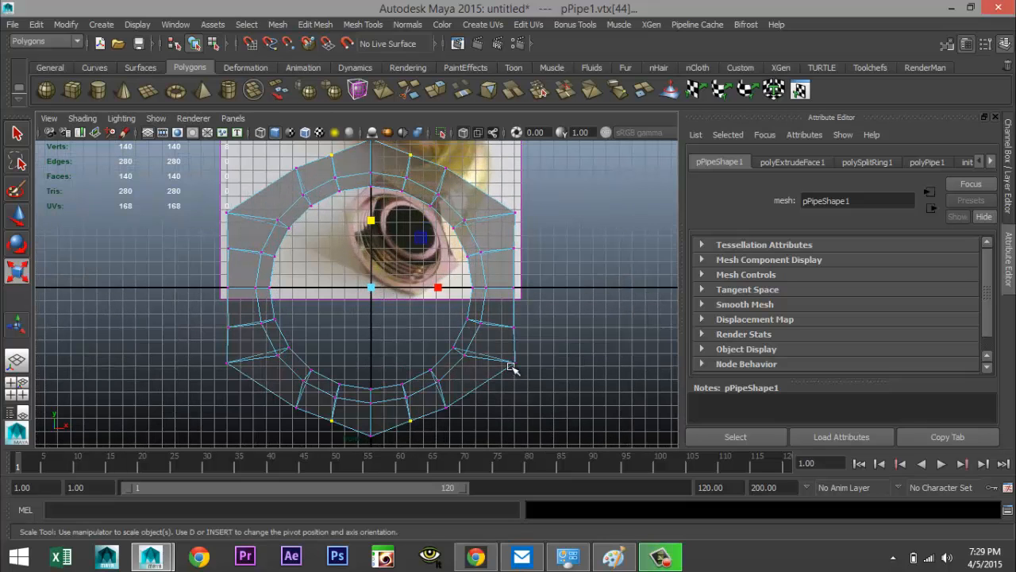
{"action": "scroll", "coordinate": [543, 357], "scroll_direction": "up", "scroll_amount": 3}
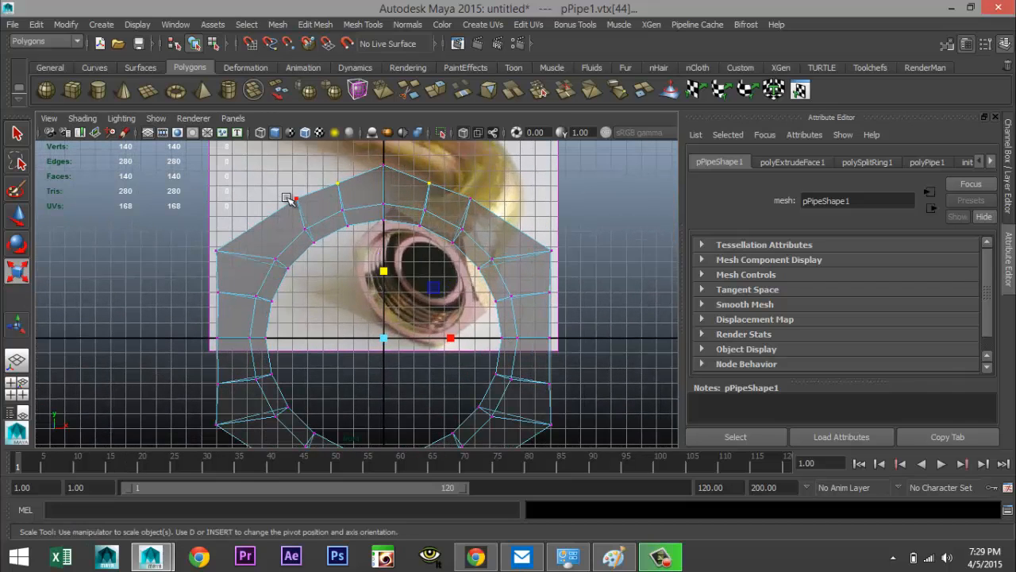
{"action": "left_click", "coordinate": [290, 196]}
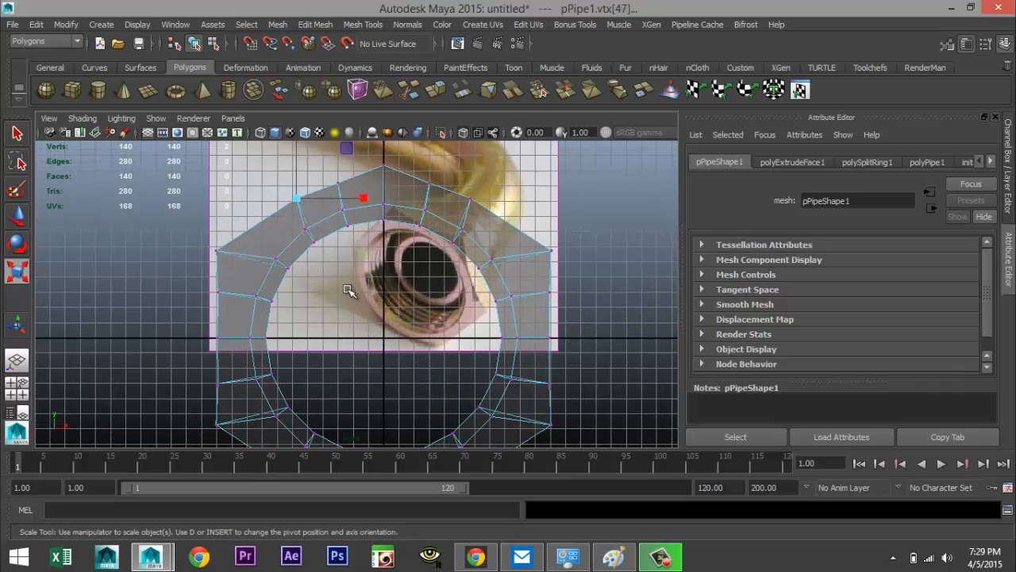
{"action": "key", "text": "w"}
{"action": "left_click_drag", "start_coordinate": [297, 199], "coordinate": [299, 208]}
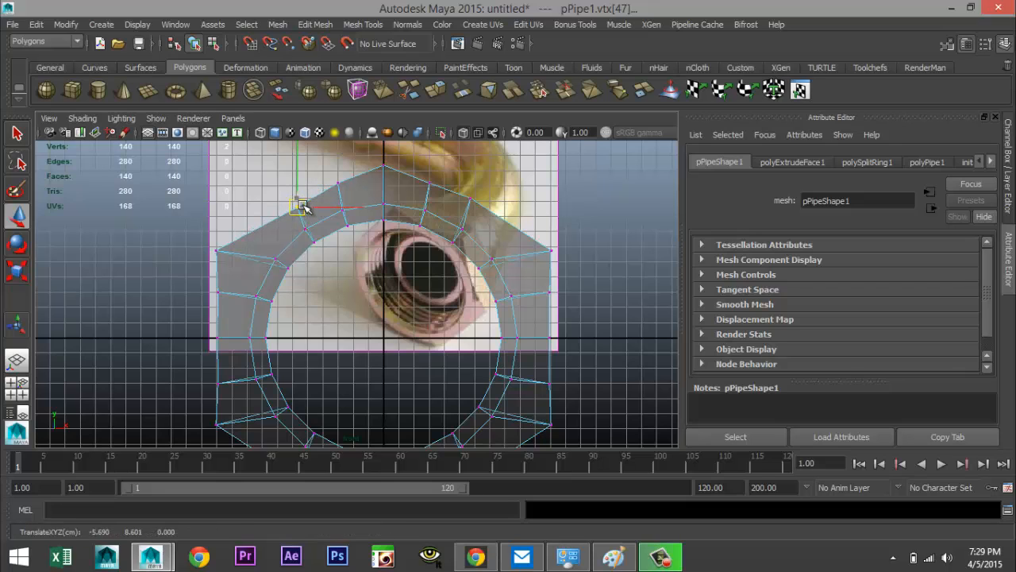
{"action": "left_click", "coordinate": [337, 185]}
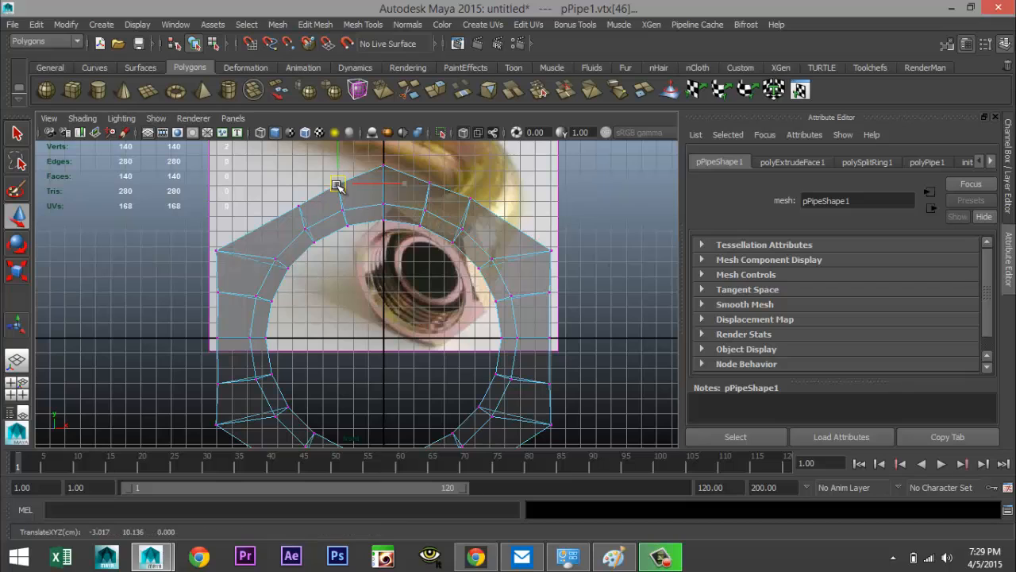
{"action": "left_click_drag", "start_coordinate": [338, 185], "coordinate": [339, 185]}
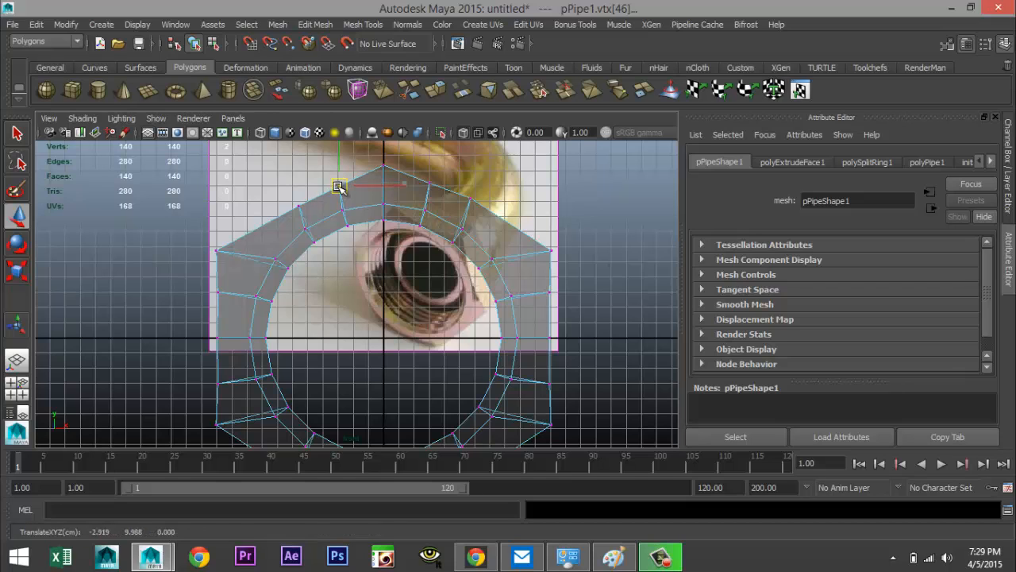
{"action": "left_click", "coordinate": [470, 198]}
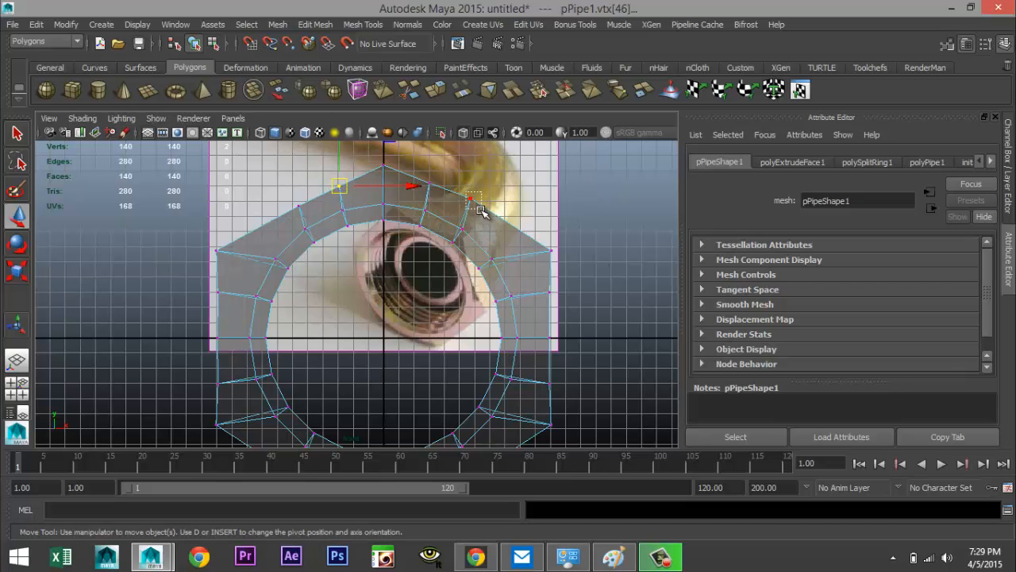
{"action": "left_click_drag", "start_coordinate": [470, 199], "coordinate": [472, 205]}
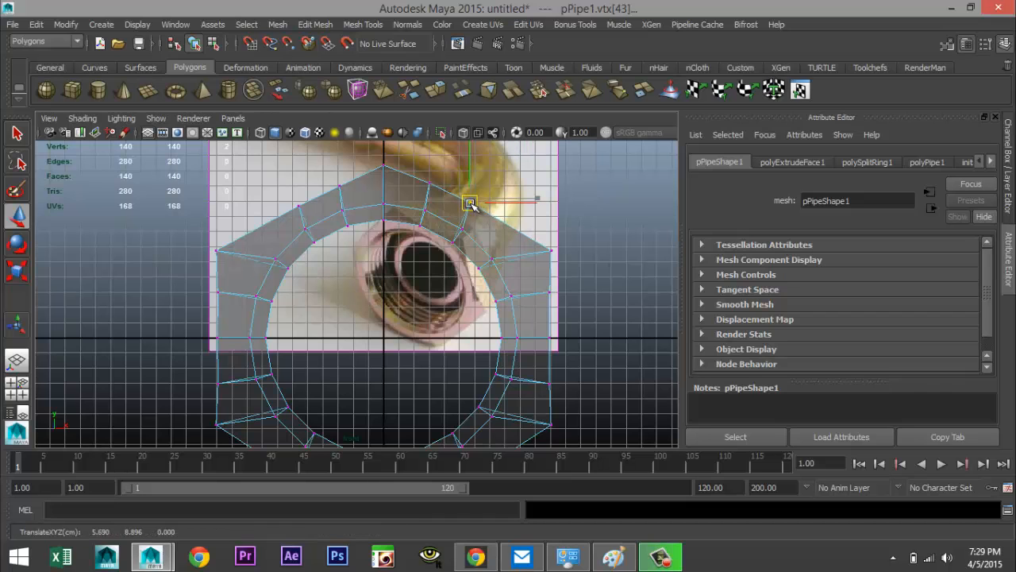
Move the vertices beside the bottom tip to straighten the lower slanted edges
{"action": "scroll", "coordinate": [538, 288], "scroll_direction": "up", "scroll_amount": 1}
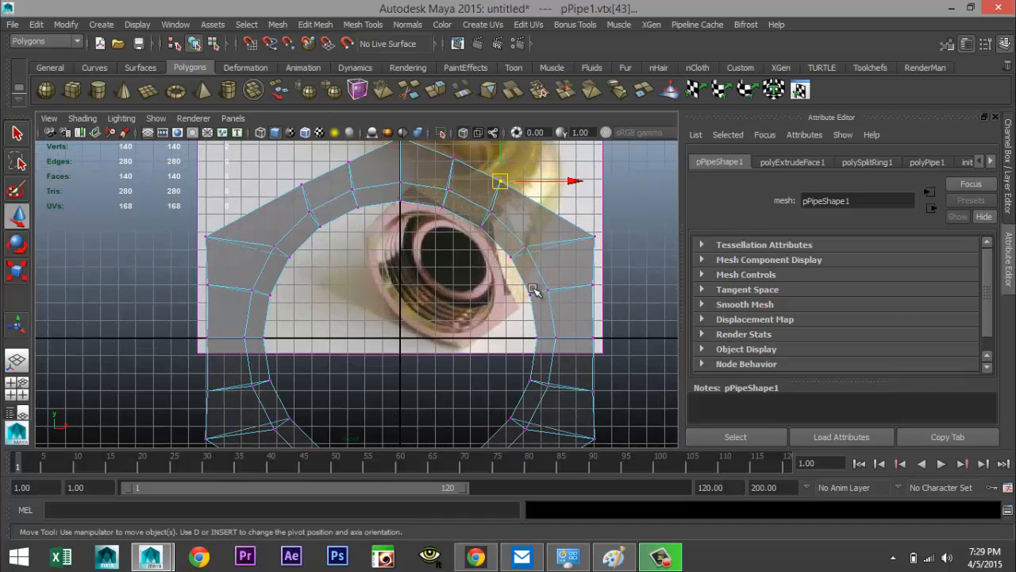
{"action": "scroll", "coordinate": [568, 352], "scroll_direction": "down", "scroll_amount": 1}
{"action": "middle_click_drag", "start_coordinate": [585, 405], "coordinate": [547, 309], "text": "alt"}
{"action": "left_click", "coordinate": [325, 333]}
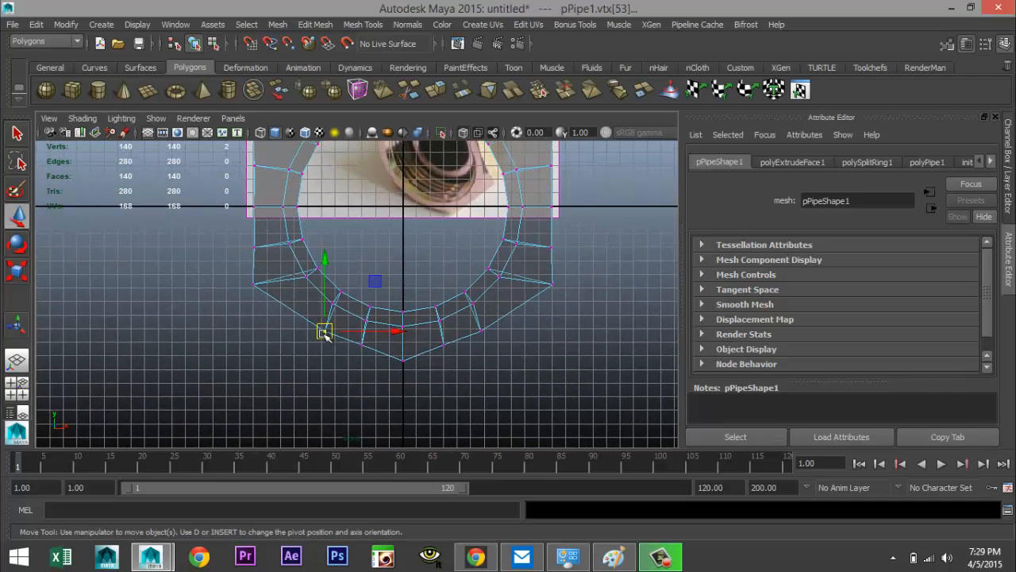
{"action": "left_click_drag", "start_coordinate": [321, 329], "coordinate": [323, 326]}
{"action": "left_click", "coordinate": [481, 329]}
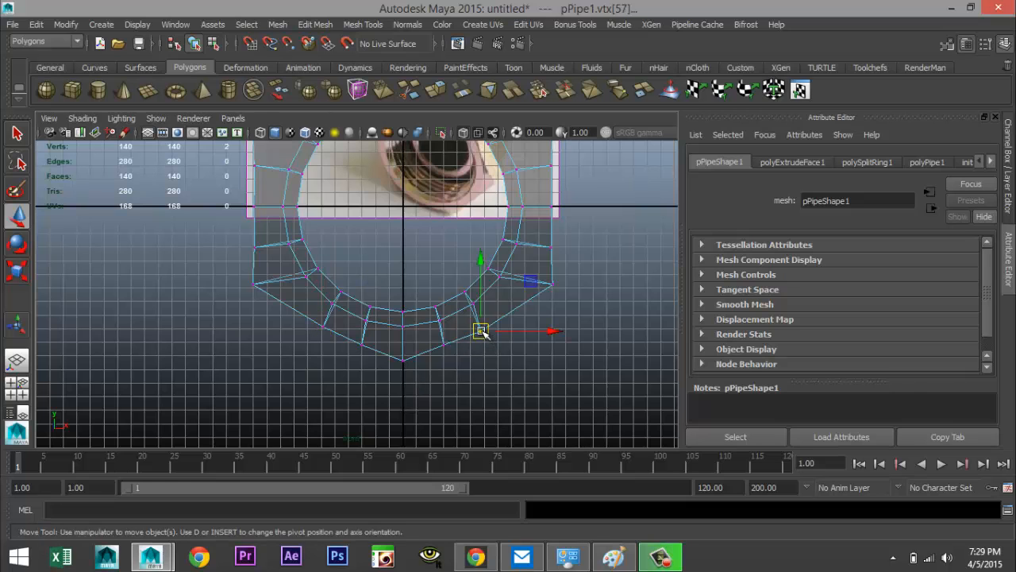
{"action": "left_click_drag", "start_coordinate": [482, 328], "coordinate": [482, 329]}
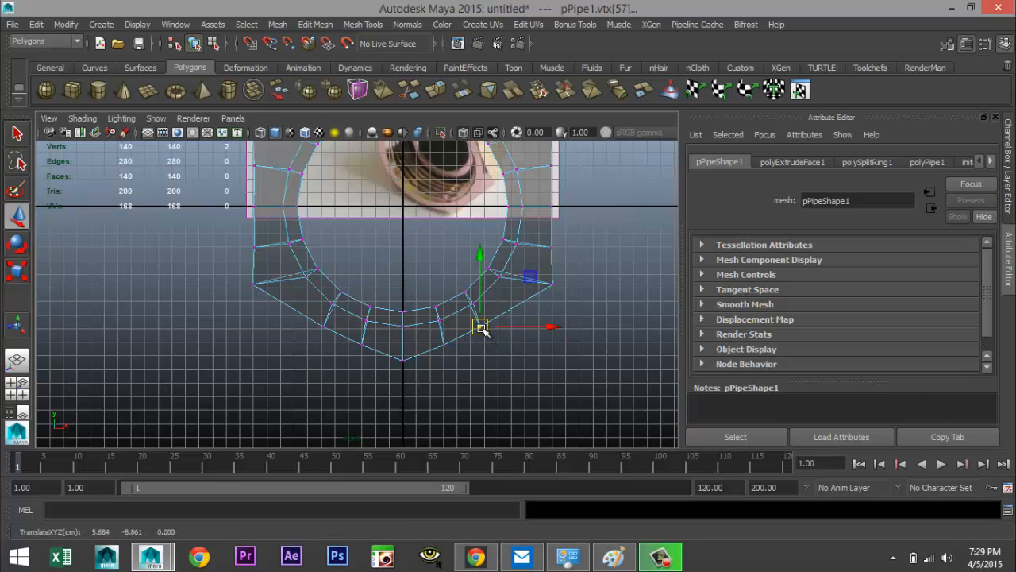
{"action": "scroll", "coordinate": [540, 367], "scroll_direction": "down", "scroll_amount": 4}
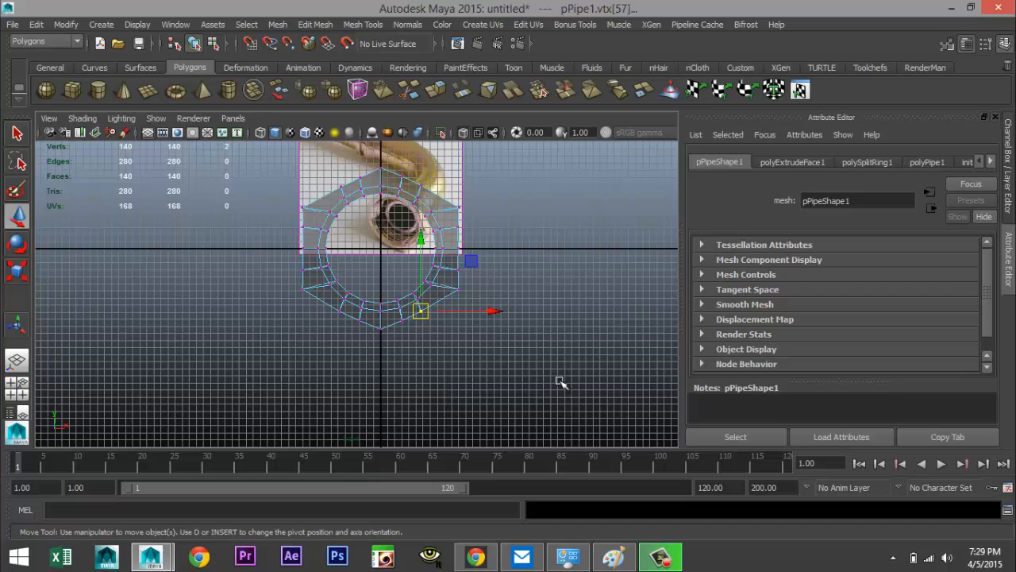
Inspect the nut's shape from different angles in the perspective view
{"action": "left_click", "coordinate": [17, 386]}
{"action": "key", "text": "space"}
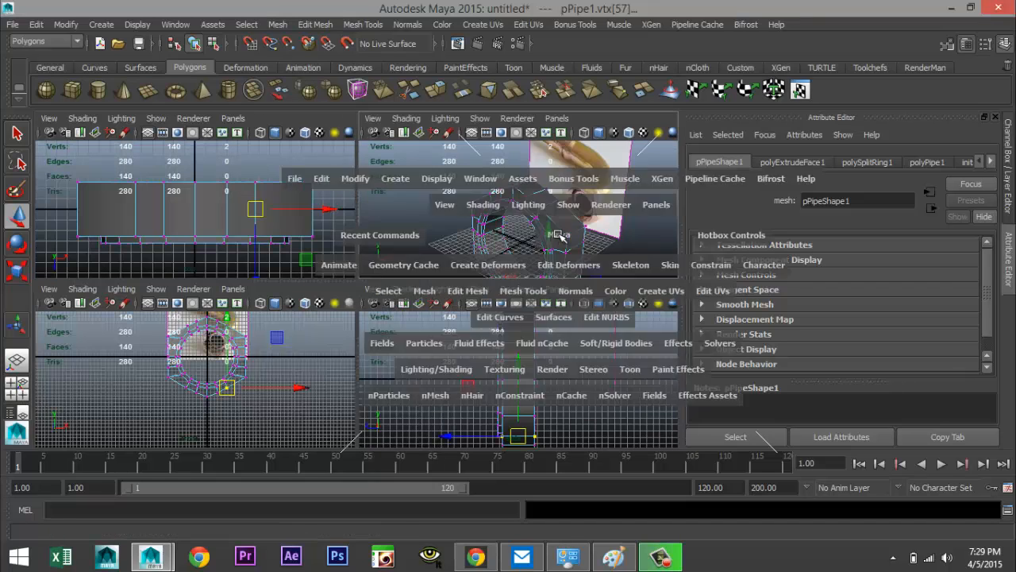
{"action": "scroll", "coordinate": [546, 293], "scroll_direction": "up", "scroll_amount": 5}
{"action": "mouse_move", "coordinate": [552, 307]}
{"action": "left_mouse_down", "text": "alt"}
{"action": "mouse_move", "coordinate": [484, 310]}
{"action": "mouse_move", "coordinate": [538, 303]}
{"action": "left_mouse_up", "text": "alt"}
{"action": "middle_click_drag", "start_coordinate": [529, 306], "coordinate": [510, 291], "text": "alt"}
{"action": "scroll", "coordinate": [508, 297], "scroll_direction": "up", "scroll_amount": 3}
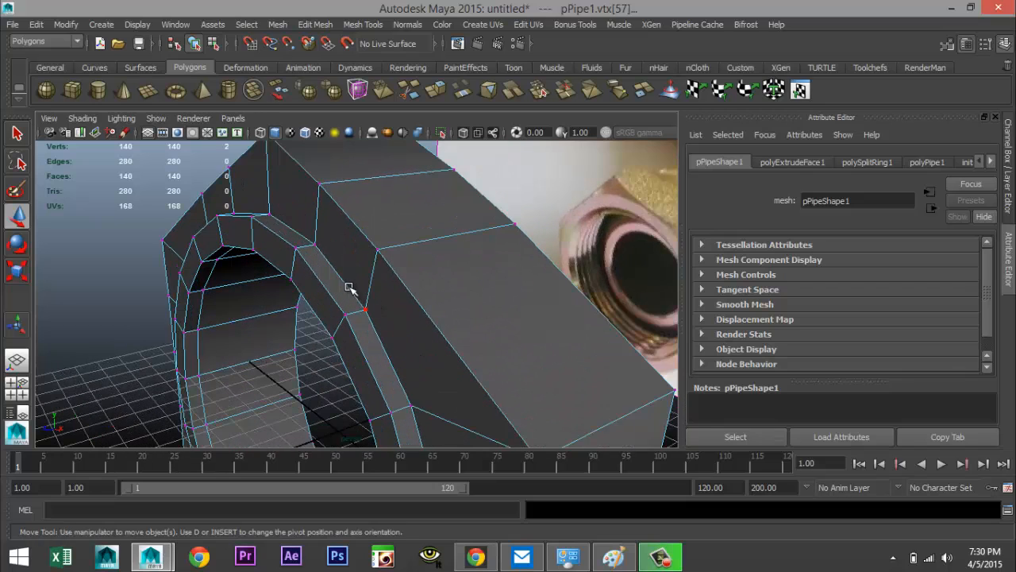
{"action": "right_click_drag", "start_coordinate": [349, 287], "coordinate": [347, 200]}
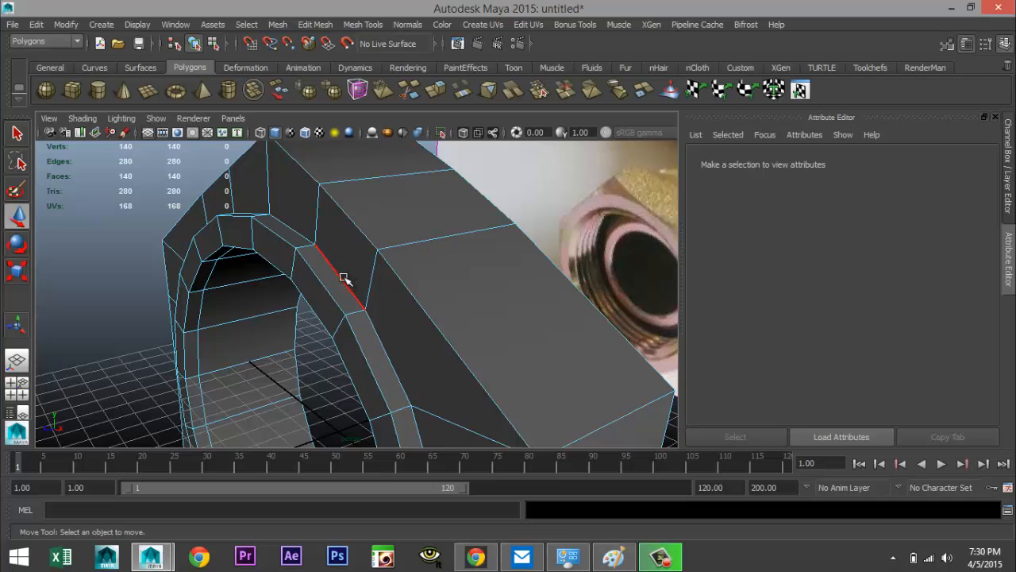
{"action": "left_click", "coordinate": [343, 279]}
{"action": "scroll", "coordinate": [346, 291], "scroll_direction": "down", "scroll_amount": 3}
{"action": "left_click_drag", "start_coordinate": [278, 336], "coordinate": [422, 368], "text": "alt"}
{"action": "key", "text": "r"}
{"action": "scroll", "coordinate": [363, 404], "scroll_direction": "down", "scroll_amount": 5}
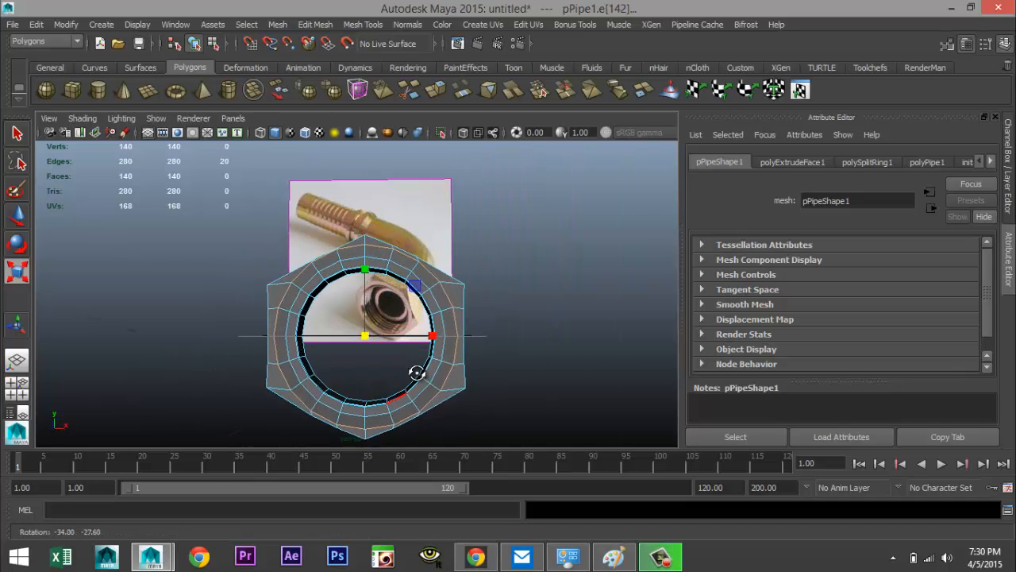
{"action": "left_click", "coordinate": [534, 392]}
{"action": "mouse_move", "coordinate": [540, 357]}
{"action": "left_mouse_down", "text": "alt"}
{"action": "mouse_move", "coordinate": [485, 390]}
{"action": "mouse_move", "coordinate": [520, 406]}
{"action": "mouse_move", "coordinate": [490, 401]}
{"action": "mouse_move", "coordinate": [428, 326]}
{"action": "mouse_move", "coordinate": [386, 297]}
{"action": "mouse_move", "coordinate": [426, 329]}
{"action": "mouse_move", "coordinate": [537, 342]}
{"action": "left_mouse_up", "text": "alt"}
Select the vertices along the ring's right side and snap them to the grid at X 11
{"action": "left_click", "coordinate": [16, 388]}
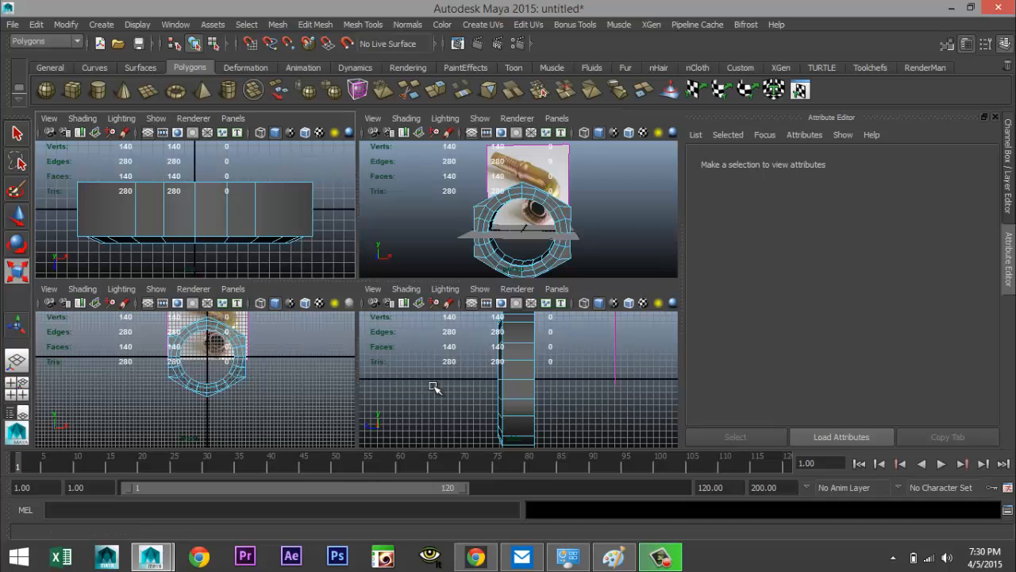
{"action": "key", "text": "space"}
{"action": "key", "text": "a"}
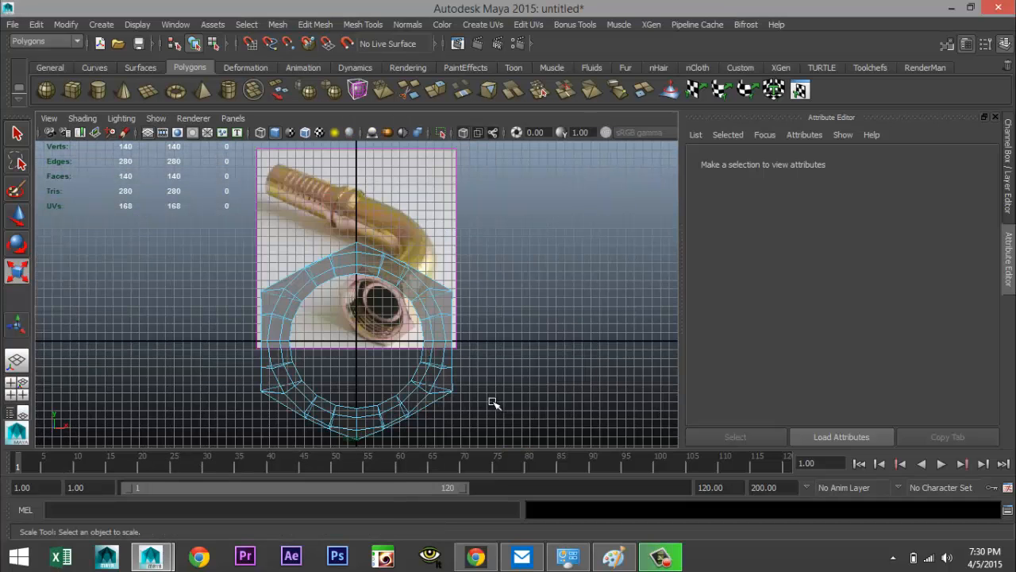
{"action": "scroll", "coordinate": [516, 403], "scroll_direction": "up", "scroll_amount": 3}
{"action": "middle_click_drag", "start_coordinate": [572, 390], "coordinate": [509, 319], "text": "alt"}
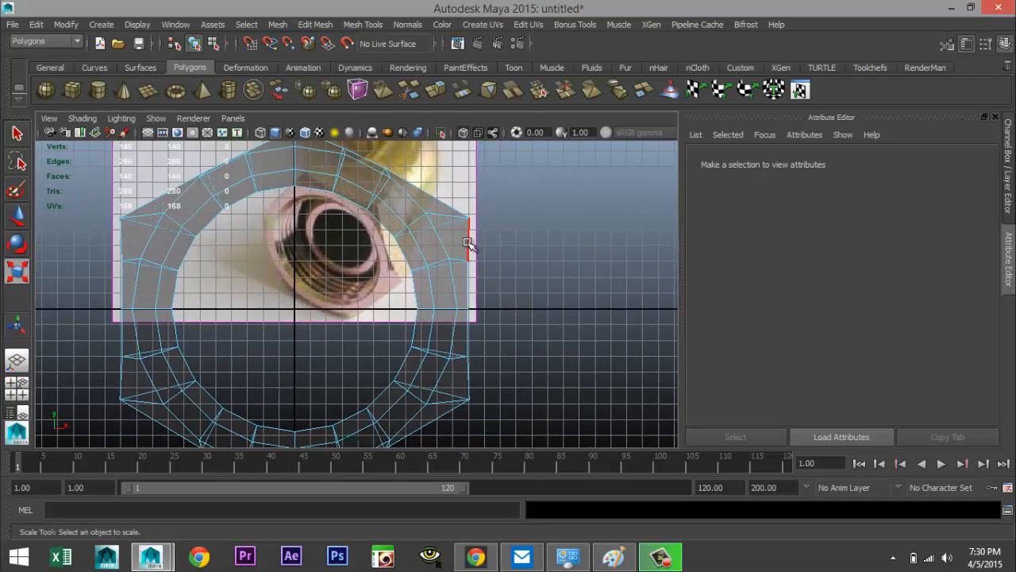
{"action": "right_click_drag", "start_coordinate": [467, 243], "coordinate": [401, 232]}
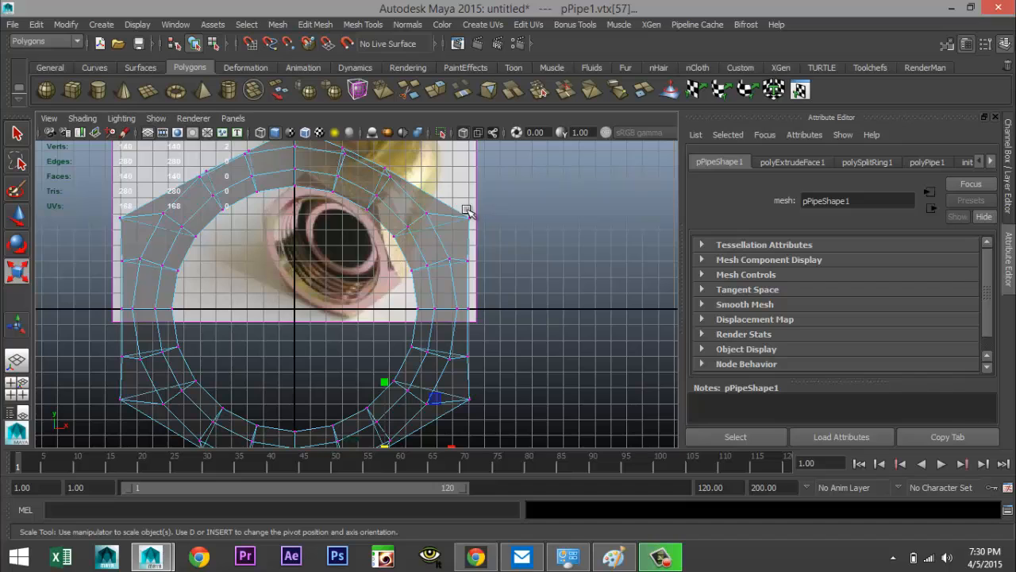
{"action": "left_click_drag", "start_coordinate": [467, 211], "coordinate": [524, 424]}
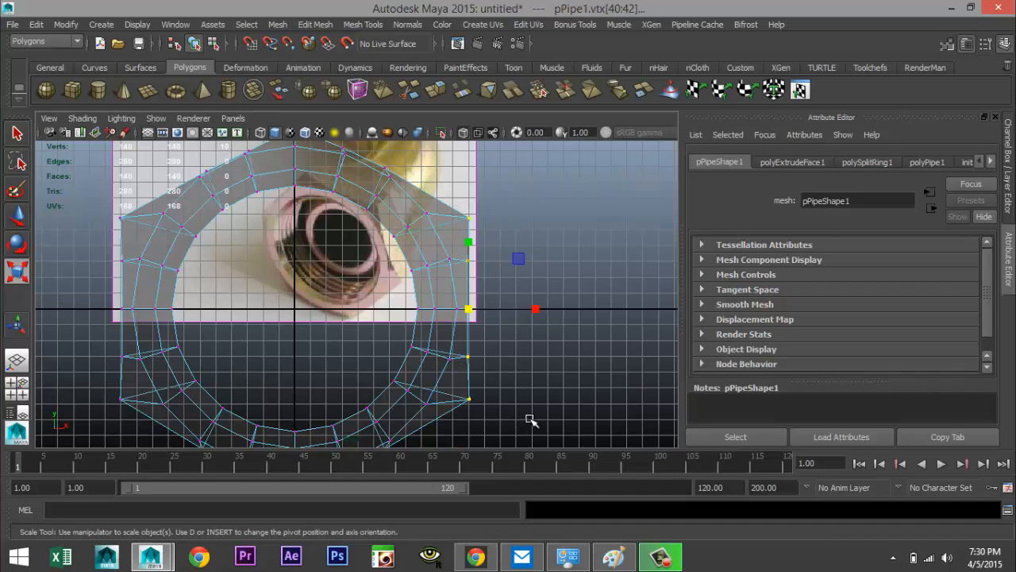
{"action": "key", "text": "x"}
{"action": "key", "text": "w"}
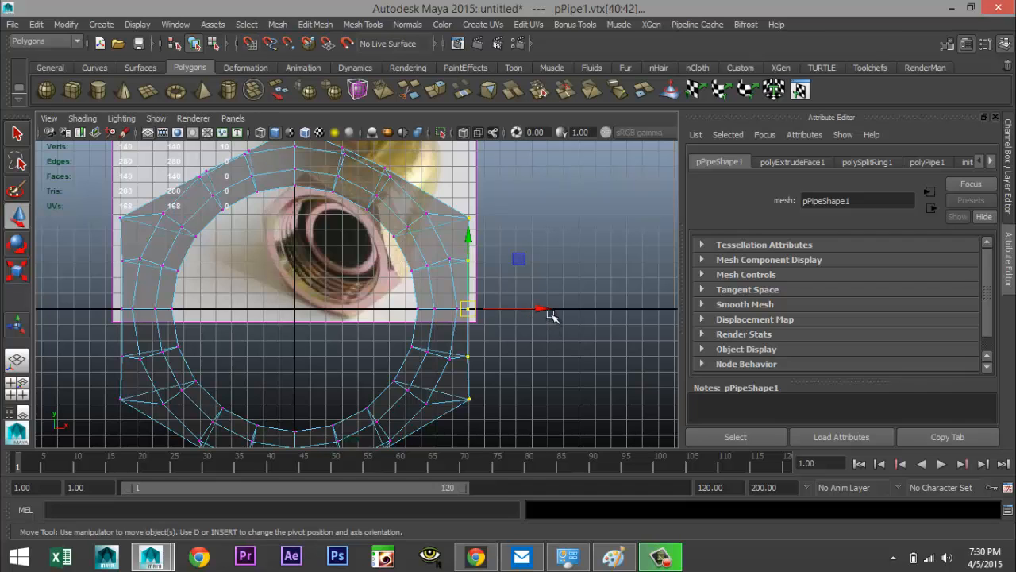
{"action": "left_click_drag", "start_coordinate": [540, 309], "coordinate": [474, 314]}
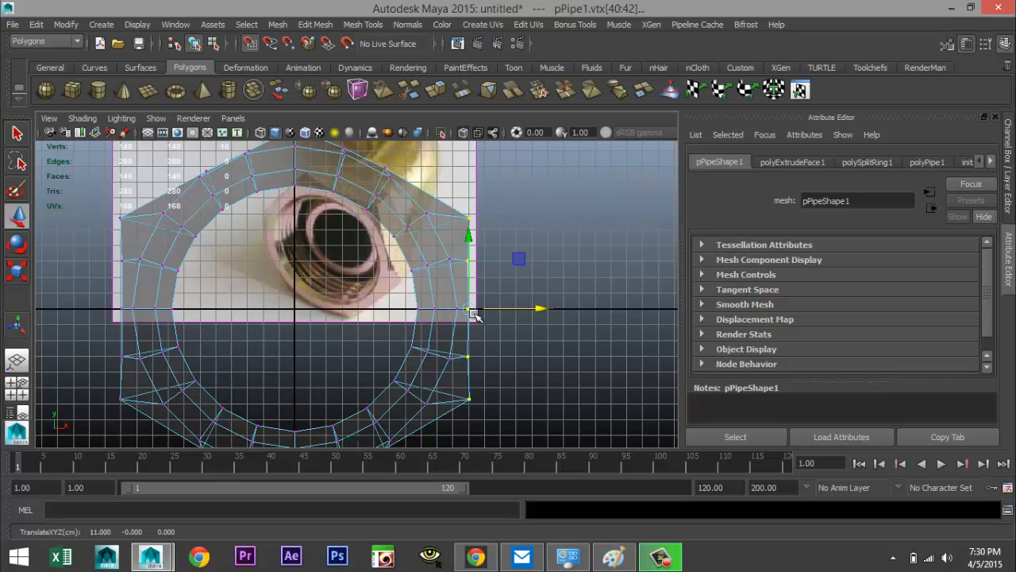
Select the vertices along the ring's left side and snap them to X -11
{"action": "left_click_drag", "start_coordinate": [98, 203], "coordinate": [126, 420]}
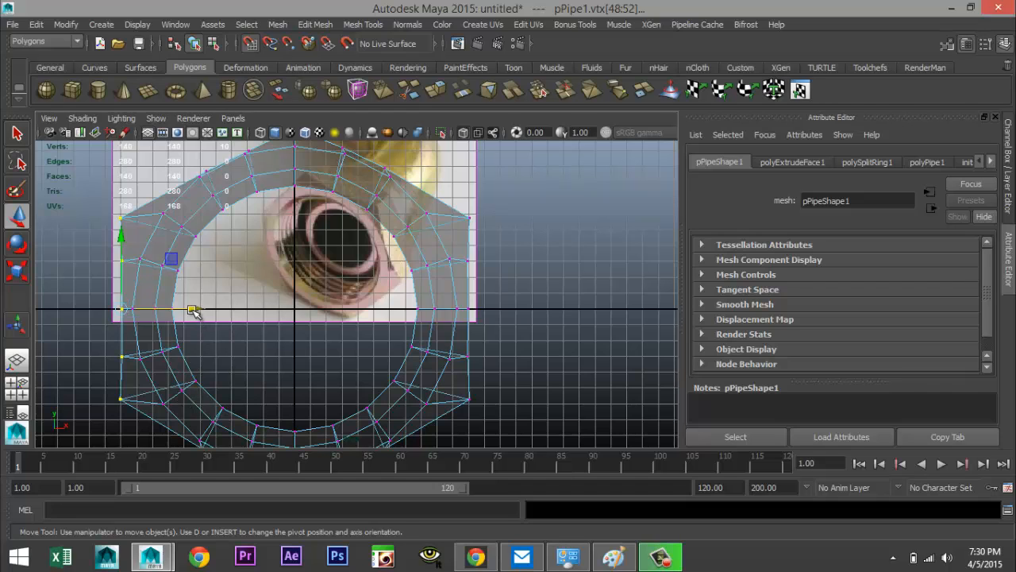
{"action": "left_click_drag", "start_coordinate": [194, 312], "coordinate": [118, 316]}
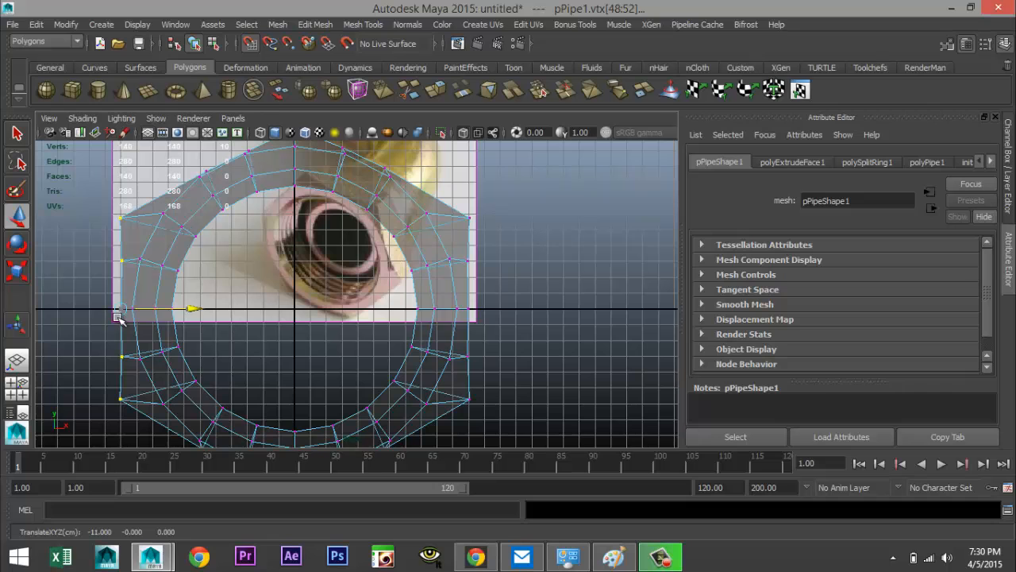
{"action": "scroll", "coordinate": [313, 360], "scroll_direction": "down", "scroll_amount": 2}
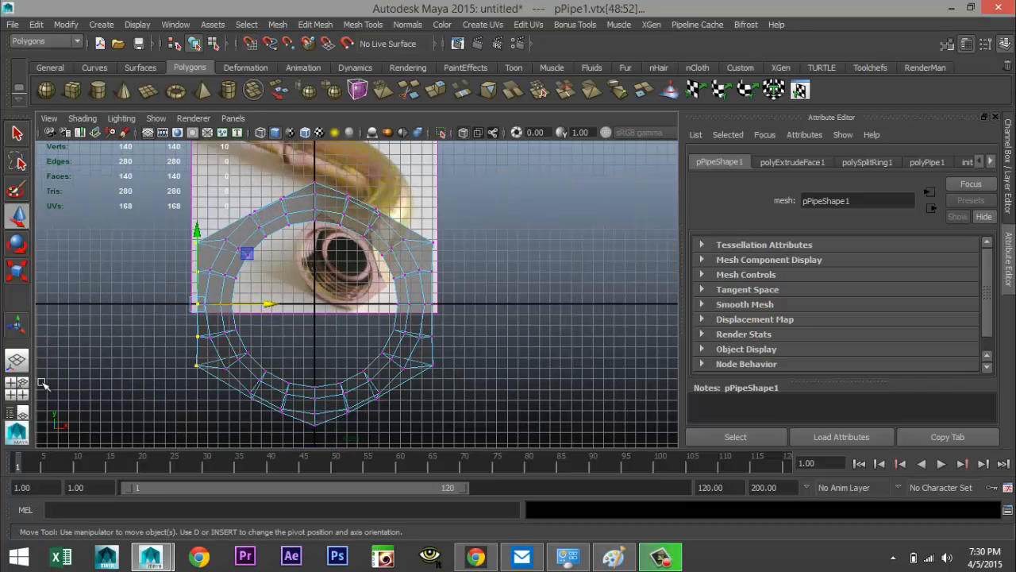
{"action": "left_click", "coordinate": [17, 388]}
{"action": "key", "text": "space"}
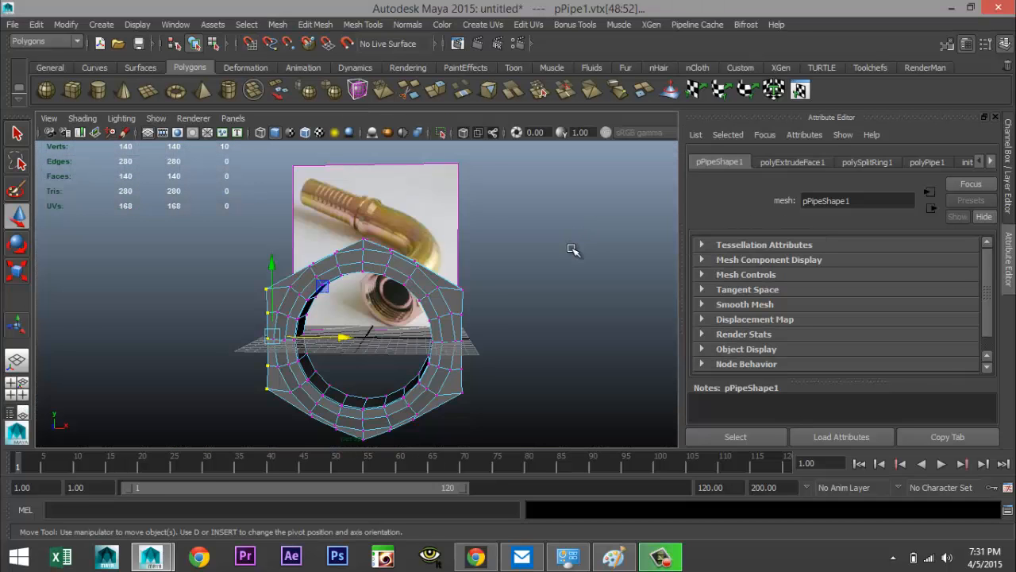
Select the inner edge loop on the nut's front face and extrude it
{"action": "left_click", "coordinate": [582, 276]}
{"action": "left_click_drag", "start_coordinate": [579, 288], "coordinate": [381, 310], "text": "alt"}
{"action": "right_click", "coordinate": [332, 289]}
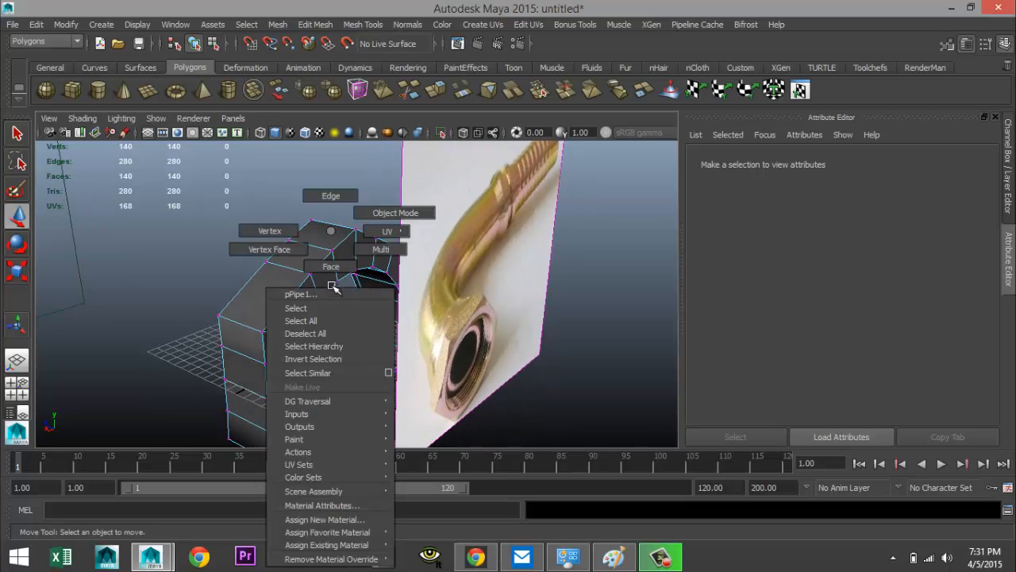
{"action": "left_click", "coordinate": [330, 197]}
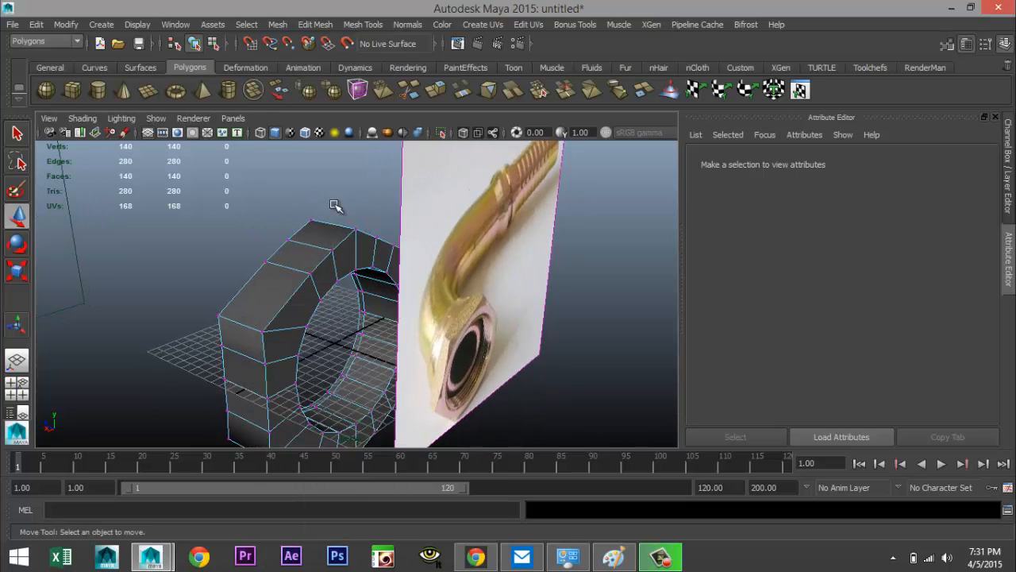
{"action": "double_click", "coordinate": [332, 289]}
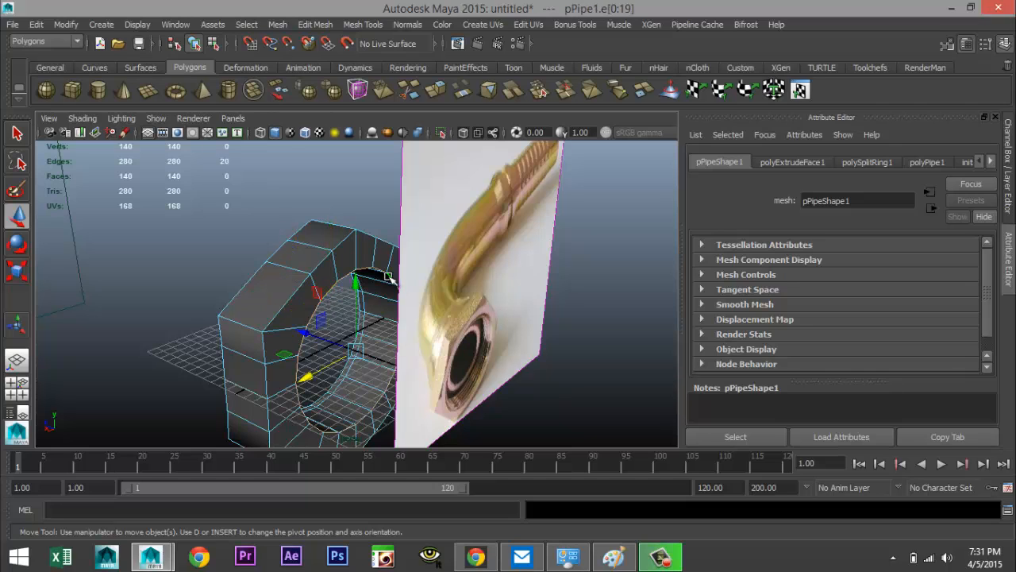
{"action": "left_click", "coordinate": [321, 27]}
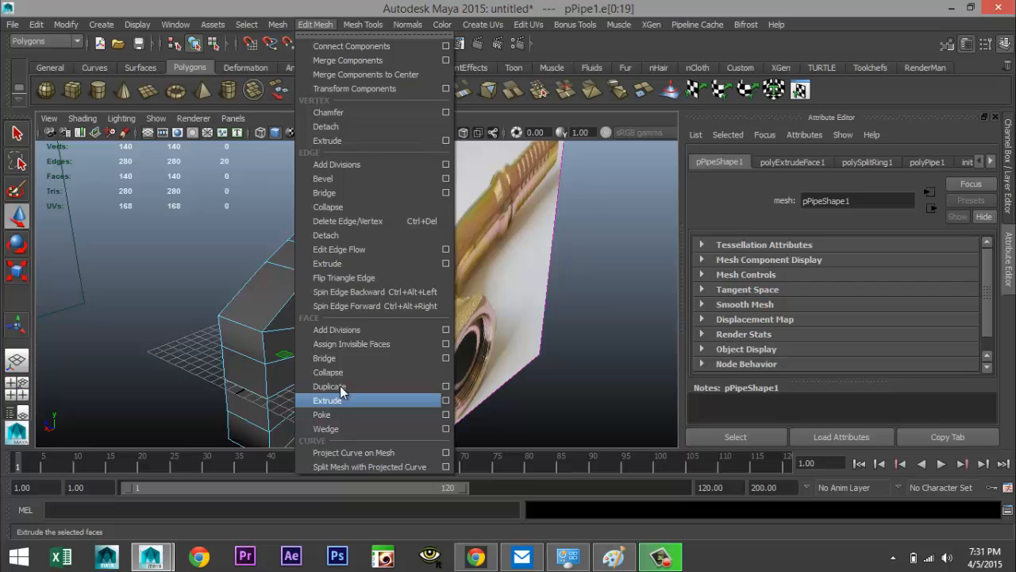
{"action": "left_click", "coordinate": [330, 262]}
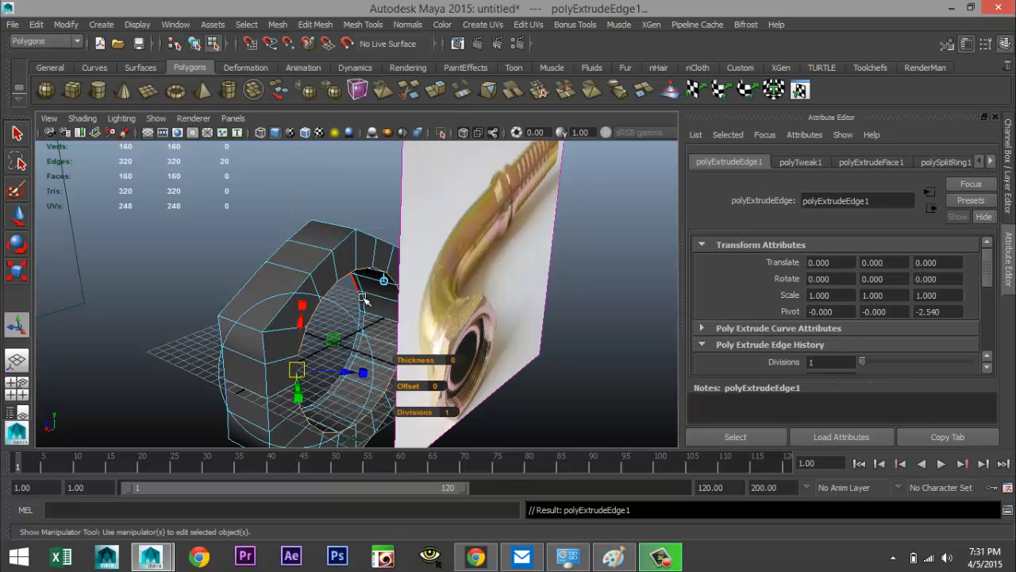
Move the extruded edge loop along the nut's axis to build a new cylindrical section
{"action": "key", "text": "w"}
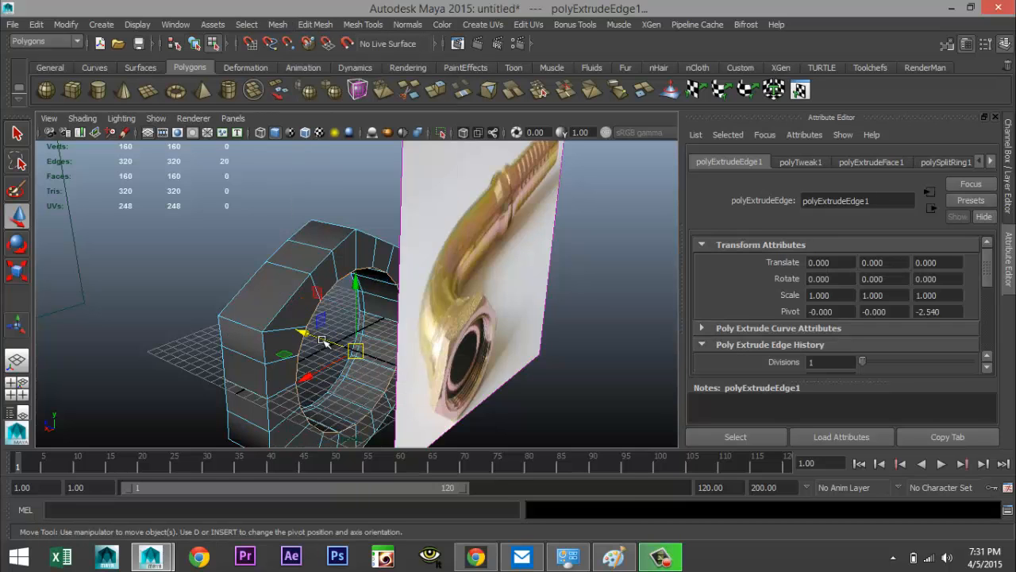
{"action": "left_click_drag", "start_coordinate": [315, 336], "coordinate": [359, 362]}
{"action": "scroll", "coordinate": [352, 360], "scroll_direction": "down", "scroll_amount": 5}
{"action": "scroll", "coordinate": [350, 362], "scroll_direction": "up", "scroll_amount": 3}
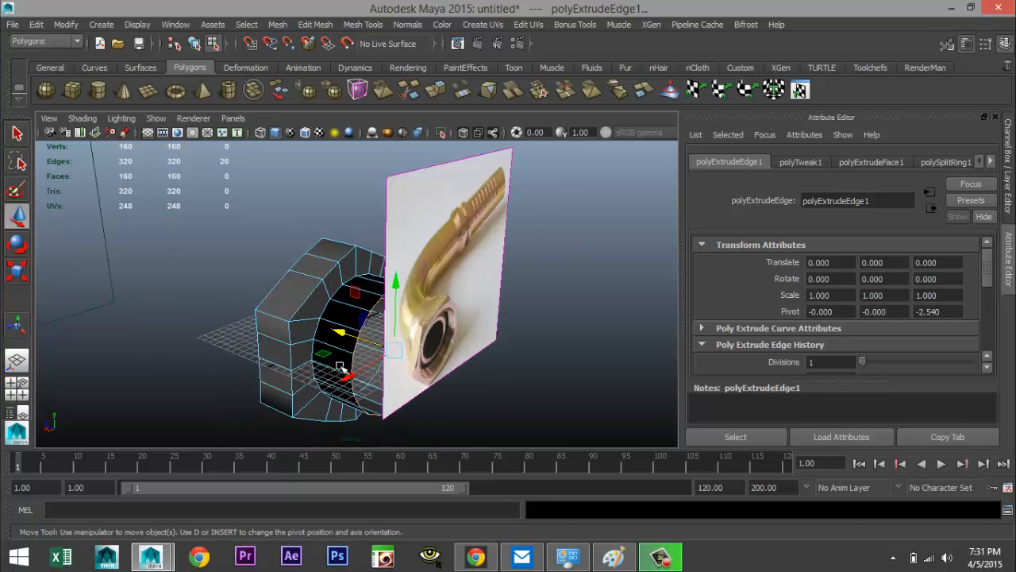
{"action": "left_click_drag", "start_coordinate": [270, 366], "coordinate": [348, 380], "text": "alt"}
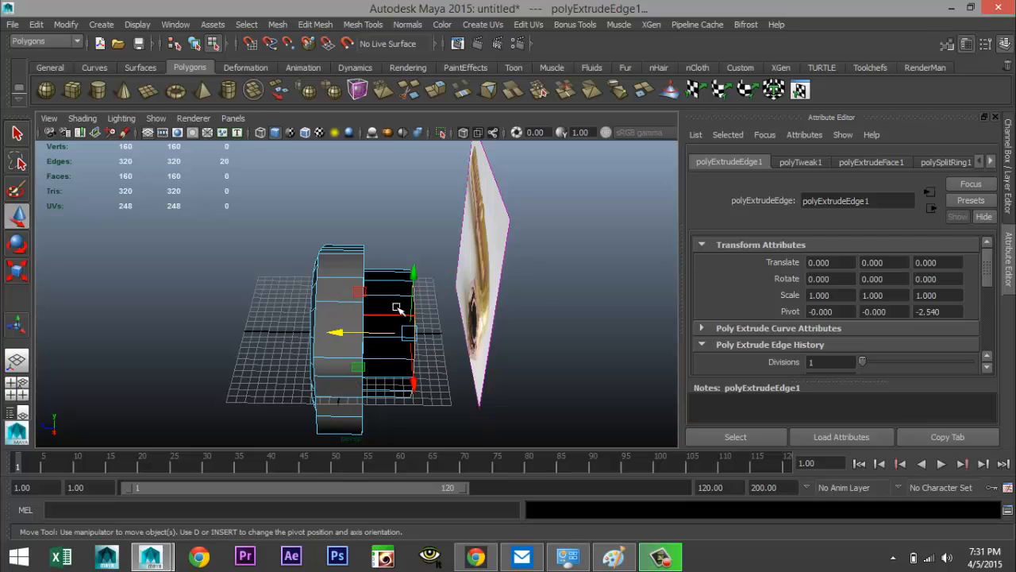
Select the faces of the new section and reverse their normals
{"action": "right_click", "coordinate": [397, 308]}
{"action": "left_click", "coordinate": [399, 270]}
{"action": "left_click_drag", "start_coordinate": [390, 241], "coordinate": [411, 431]}
{"action": "left_click_drag", "start_coordinate": [487, 416], "coordinate": [453, 374], "text": "alt"}
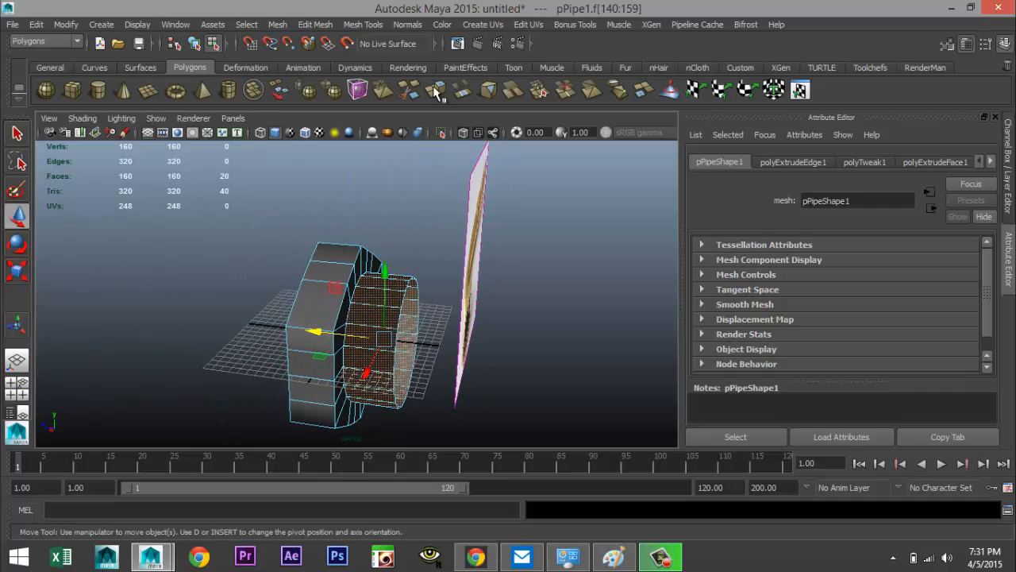
{"action": "left_click", "coordinate": [408, 24]}
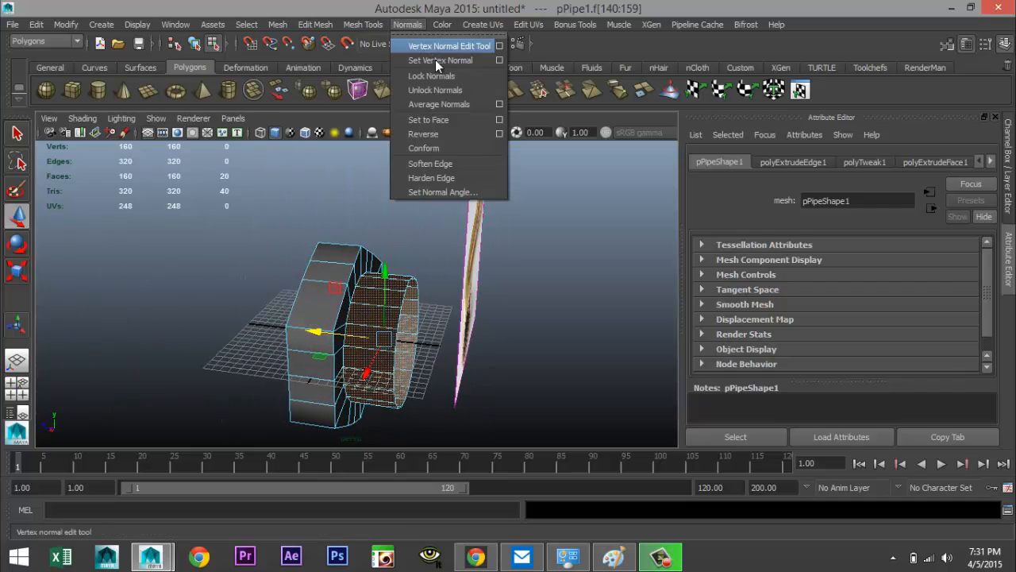
{"action": "left_click", "coordinate": [447, 134]}
Select the edge loop around the new section's outer rim and scale it outward uniformly by about 1.24
{"action": "left_click", "coordinate": [560, 283]}
{"action": "scroll", "coordinate": [518, 301], "scroll_direction": "up", "scroll_amount": 5}
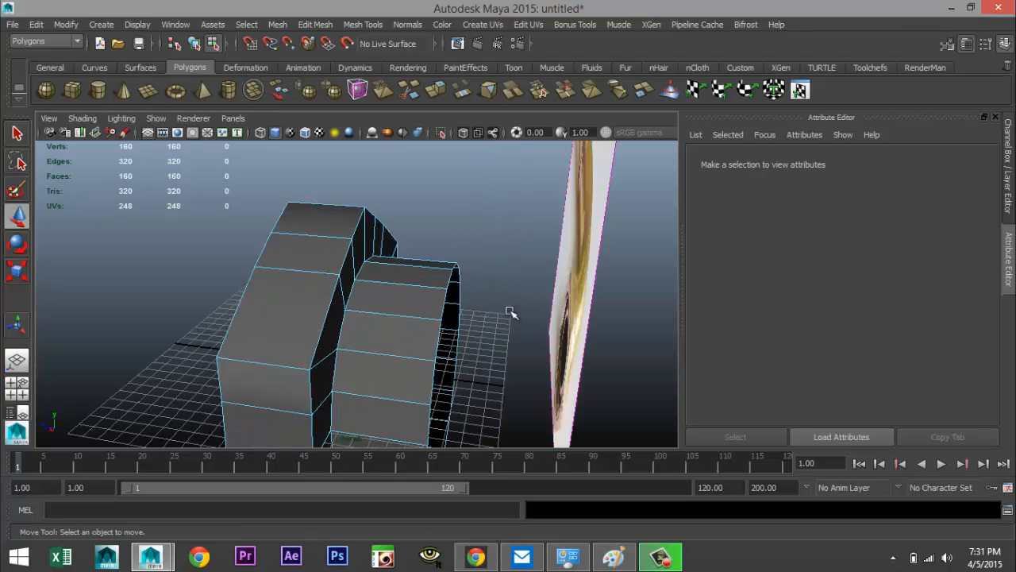
{"action": "middle_click_drag", "start_coordinate": [490, 321], "coordinate": [538, 288], "text": "alt"}
{"action": "left_click_drag", "start_coordinate": [538, 287], "coordinate": [406, 244], "text": "alt"}
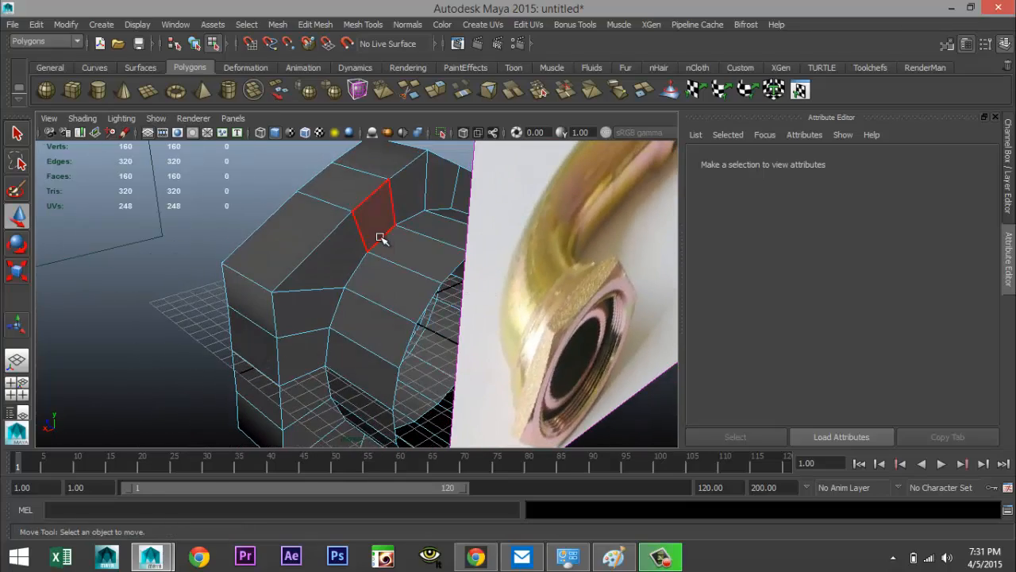
{"action": "right_click_drag", "start_coordinate": [381, 232], "coordinate": [385, 208]}
{"action": "left_click", "coordinate": [387, 231]}
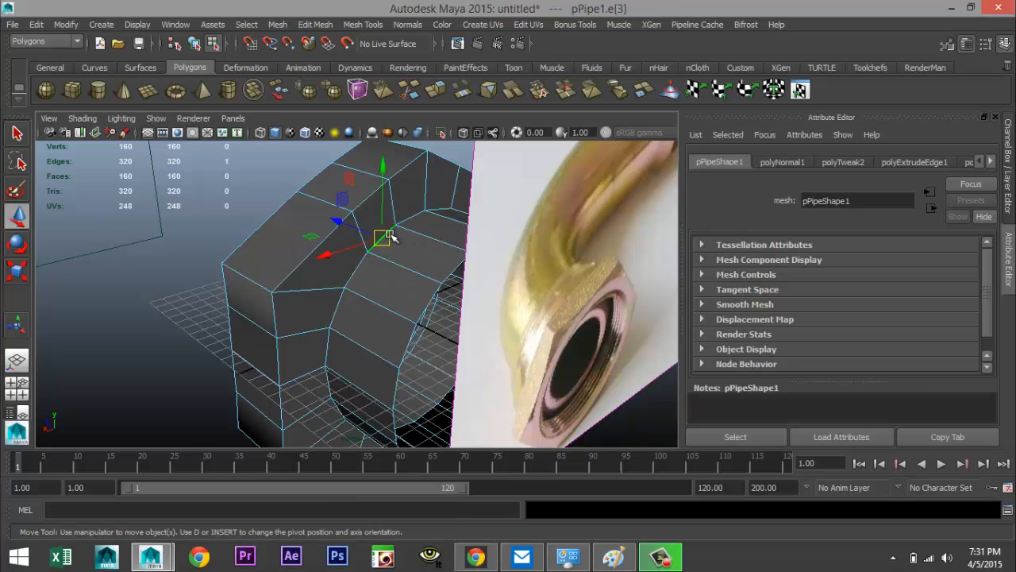
{"action": "left_click", "coordinate": [361, 264], "text": "shift"}
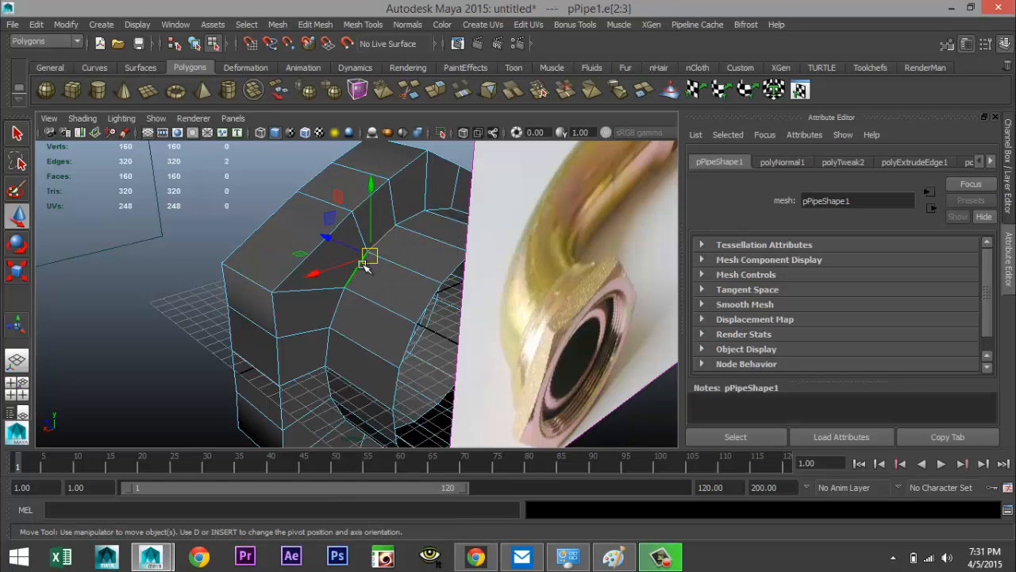
{"action": "left_click", "coordinate": [333, 321], "text": "shift"}
{"action": "left_click", "coordinate": [325, 352], "text": "shift"}
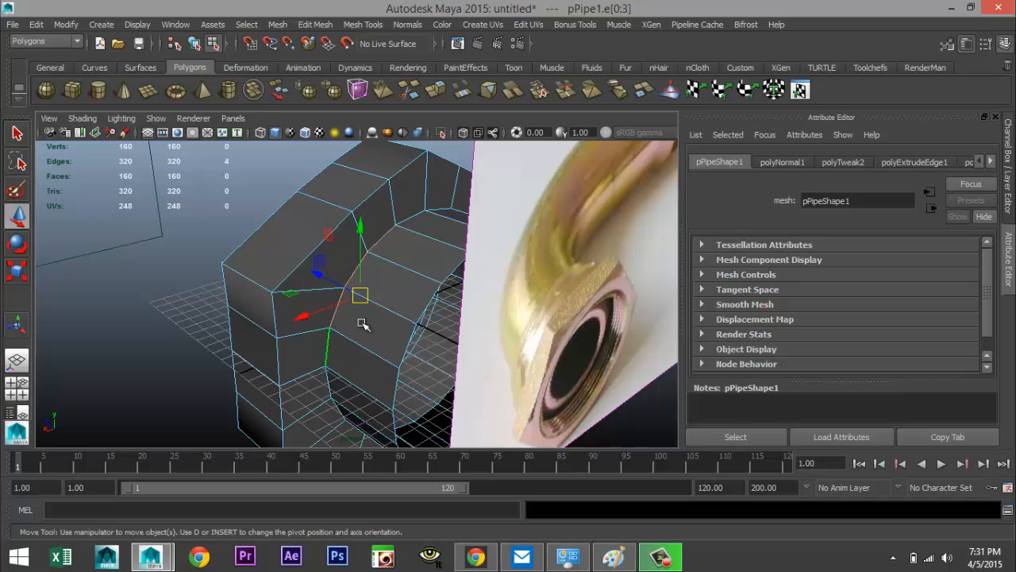
{"action": "left_click", "coordinate": [420, 218], "text": "shift"}
{"action": "left_click", "coordinate": [447, 263], "text": "shift"}
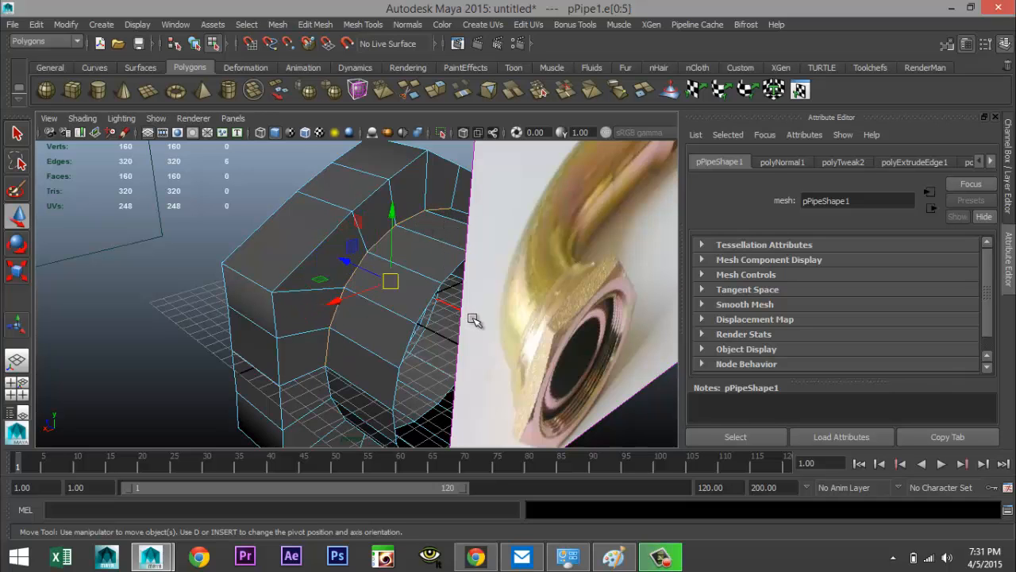
{"action": "left_click_drag", "start_coordinate": [474, 320], "coordinate": [465, 231], "text": "alt"}
{"action": "left_click", "coordinate": [339, 276], "text": "shift"}
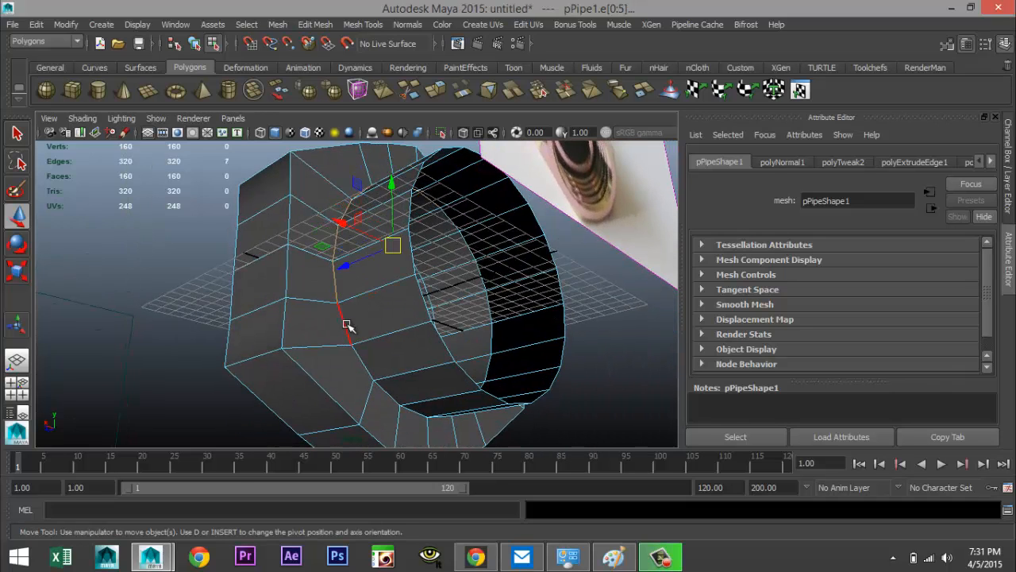
{"action": "left_click", "coordinate": [345, 323], "text": "shift"}
{"action": "left_click", "coordinate": [367, 368], "text": "shift"}
{"action": "left_click", "coordinate": [390, 396], "text": "shift"}
{"action": "left_click", "coordinate": [413, 412], "text": "shift"}
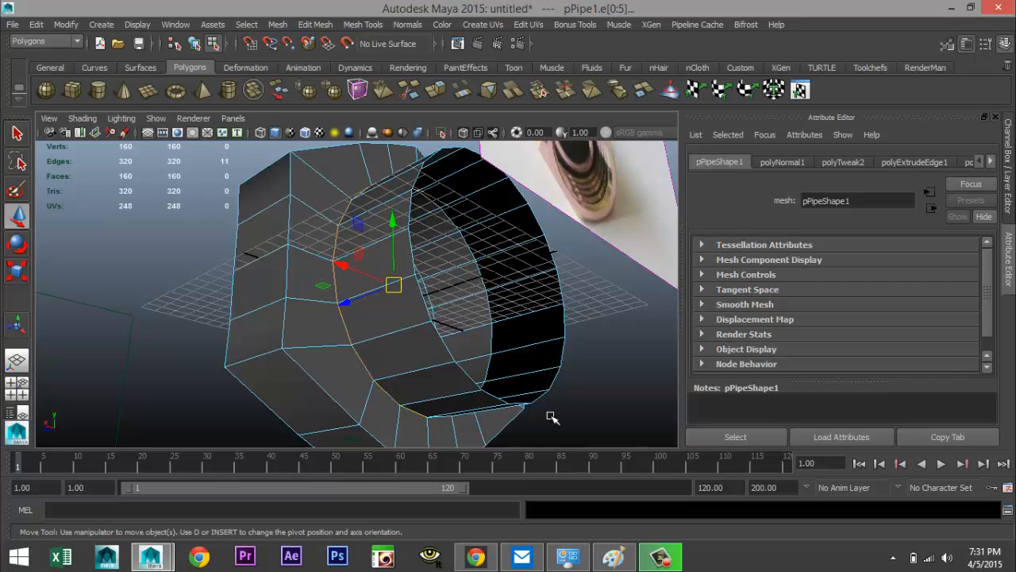
{"action": "left_click_drag", "start_coordinate": [551, 415], "coordinate": [424, 379], "text": "alt"}
{"action": "left_click", "coordinate": [461, 356], "text": "shift"}
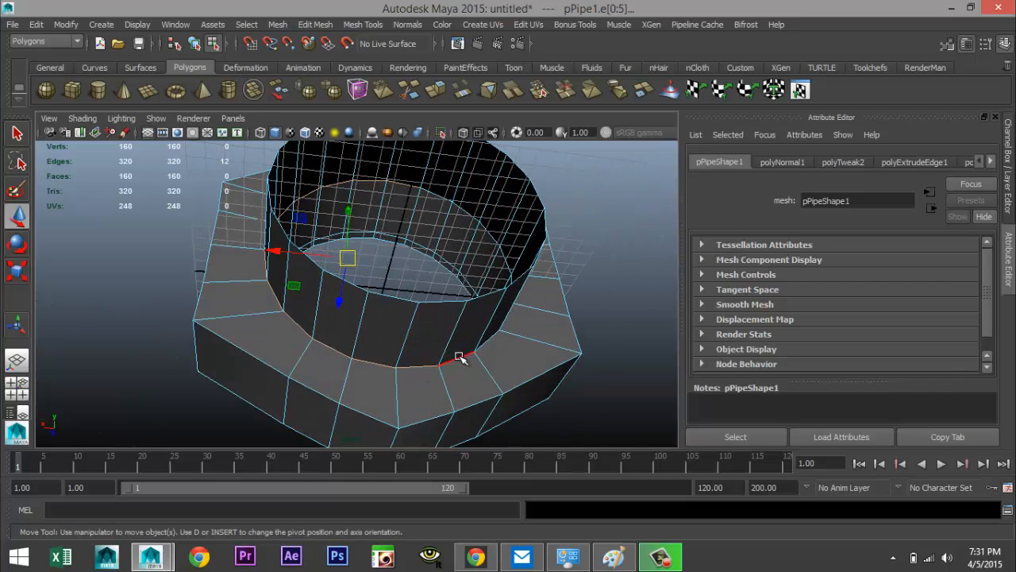
{"action": "left_click", "coordinate": [485, 343], "text": "shift"}
{"action": "left_click", "coordinate": [571, 377], "text": "shift"}
{"action": "left_click_drag", "start_coordinate": [572, 376], "coordinate": [379, 343], "text": "alt"}
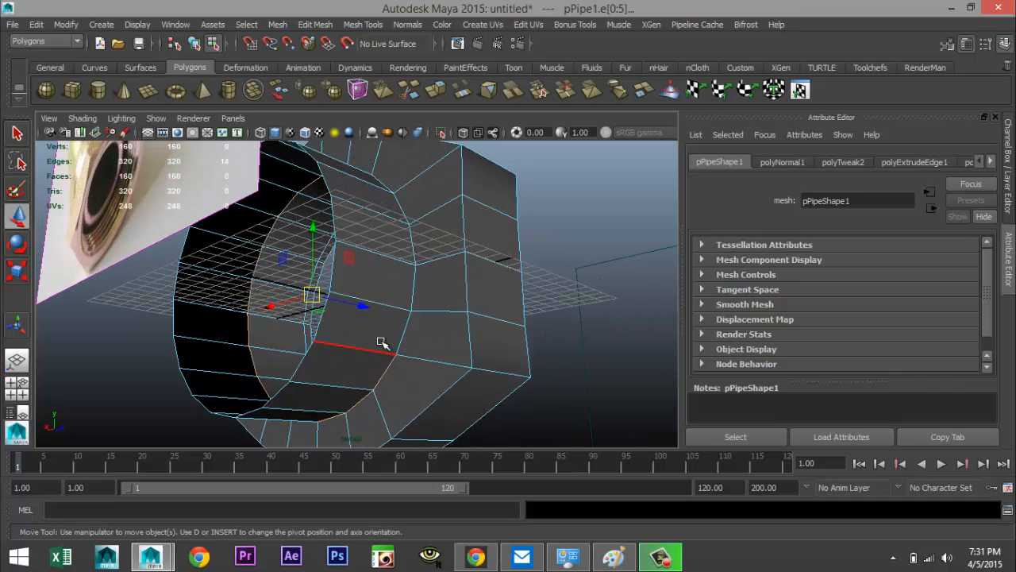
{"action": "left_click", "coordinate": [405, 327], "text": "shift"}
{"action": "left_click", "coordinate": [410, 286], "text": "shift"}
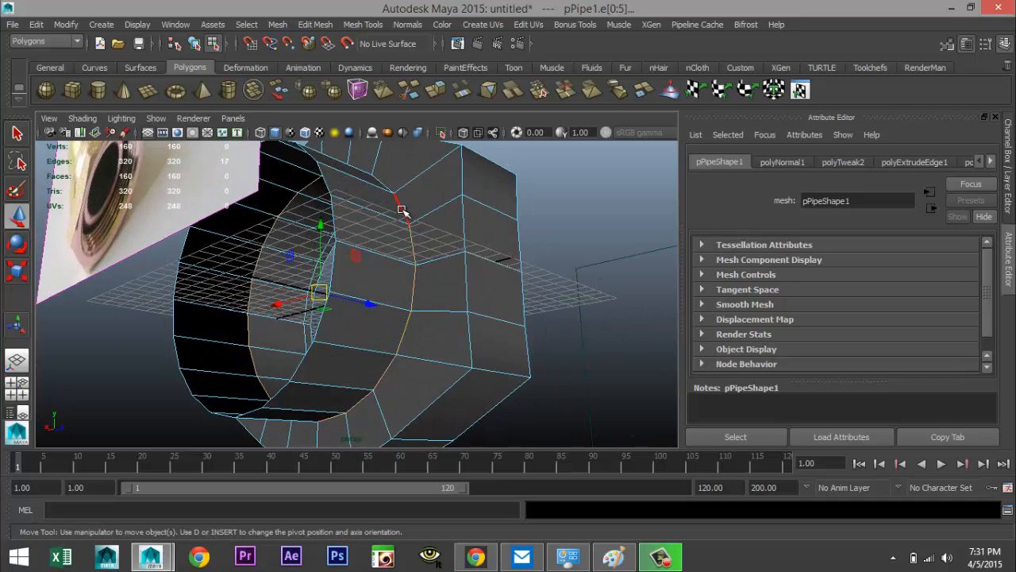
{"action": "left_click_drag", "start_coordinate": [438, 248], "coordinate": [421, 308], "text": "alt"}
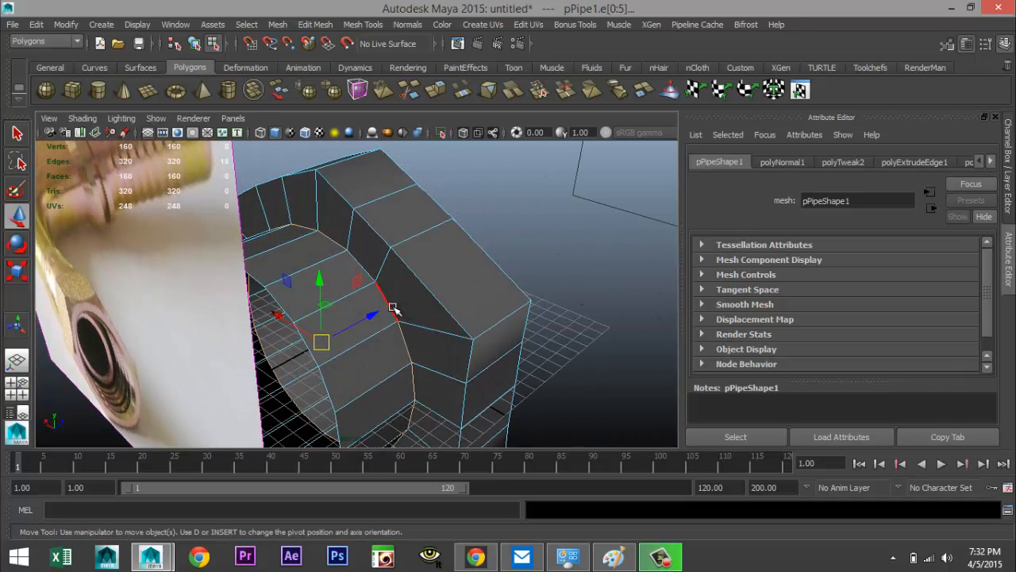
{"action": "left_click", "coordinate": [365, 267], "text": "shift"}
{"action": "scroll", "coordinate": [410, 302], "scroll_direction": "down", "scroll_amount": 7}
{"action": "left_click_drag", "start_coordinate": [261, 301], "coordinate": [414, 295], "text": "alt"}
{"action": "key", "text": "r"}
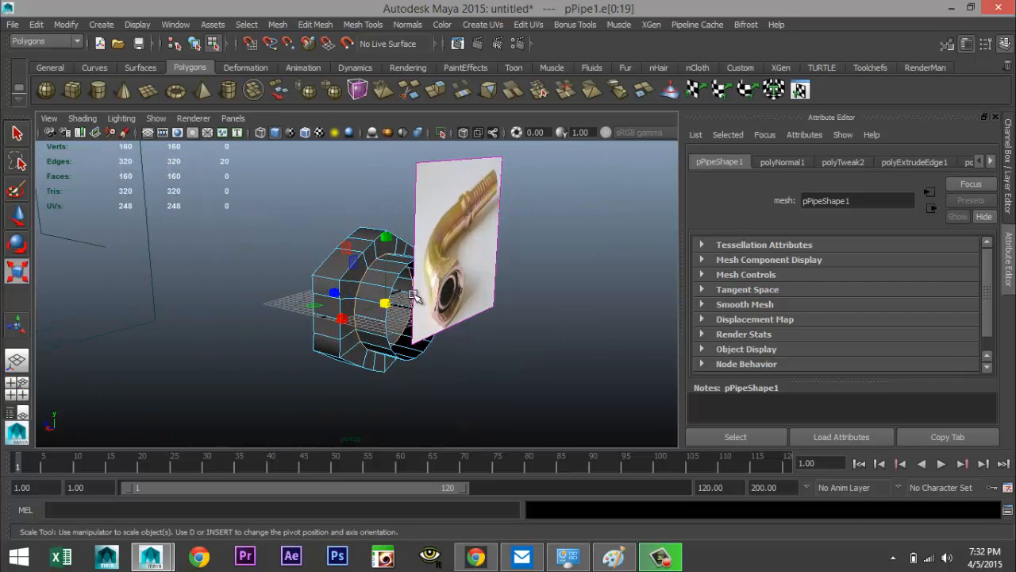
{"action": "left_click", "coordinate": [386, 303]}
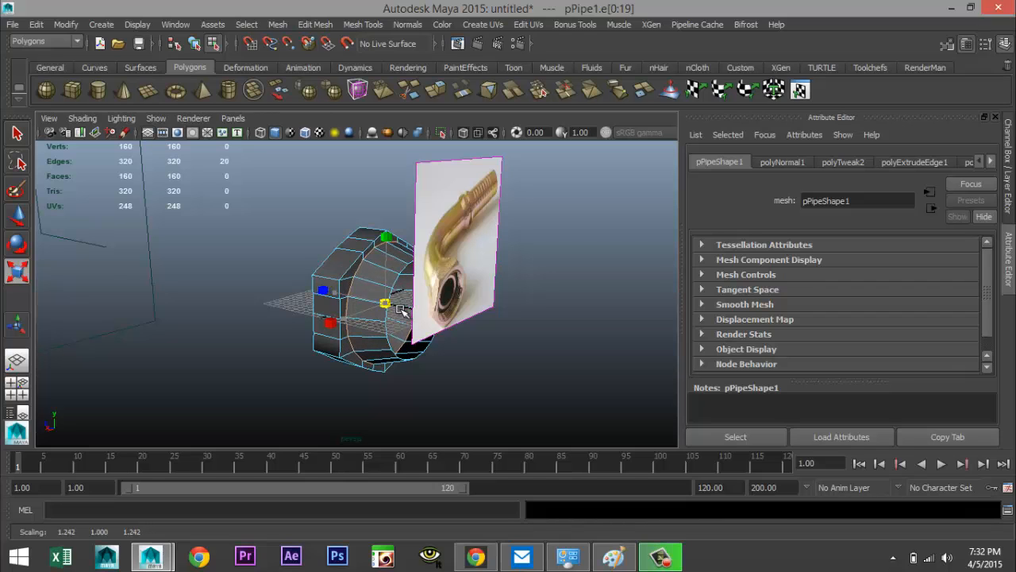
{"action": "left_click", "coordinate": [538, 383]}
{"action": "scroll", "coordinate": [483, 355], "scroll_direction": "down", "scroll_amount": 3}
{"action": "scroll", "coordinate": [481, 354], "scroll_direction": "up", "scroll_amount": 5}
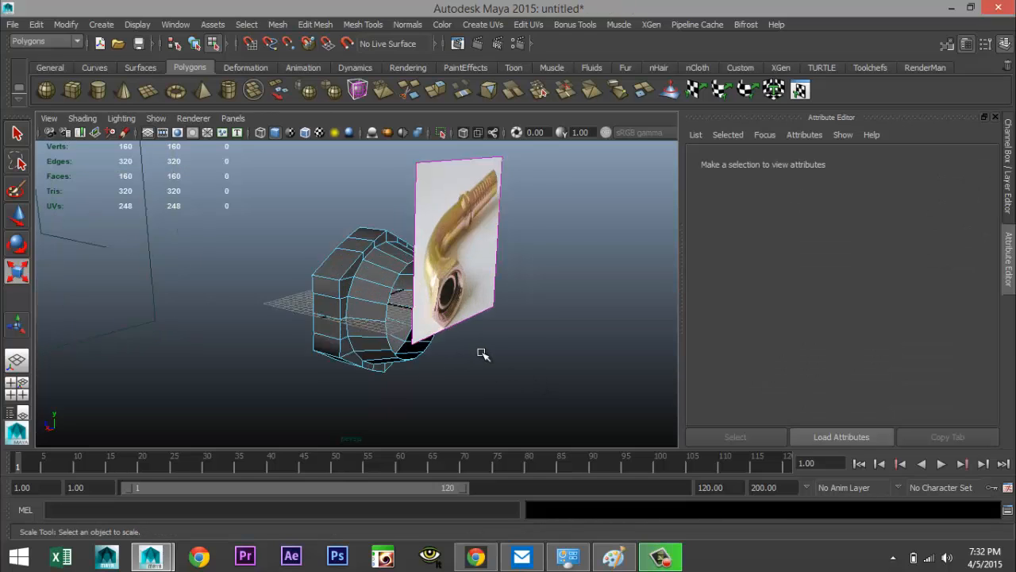
Select the edge loop running around the inside of the nut's bore
{"action": "left_click_drag", "start_coordinate": [172, 328], "coordinate": [300, 332], "text": "alt"}
{"action": "scroll", "coordinate": [301, 341], "scroll_direction": "up", "scroll_amount": 2}
{"action": "scroll", "coordinate": [305, 346], "scroll_direction": "up", "scroll_amount": 3}
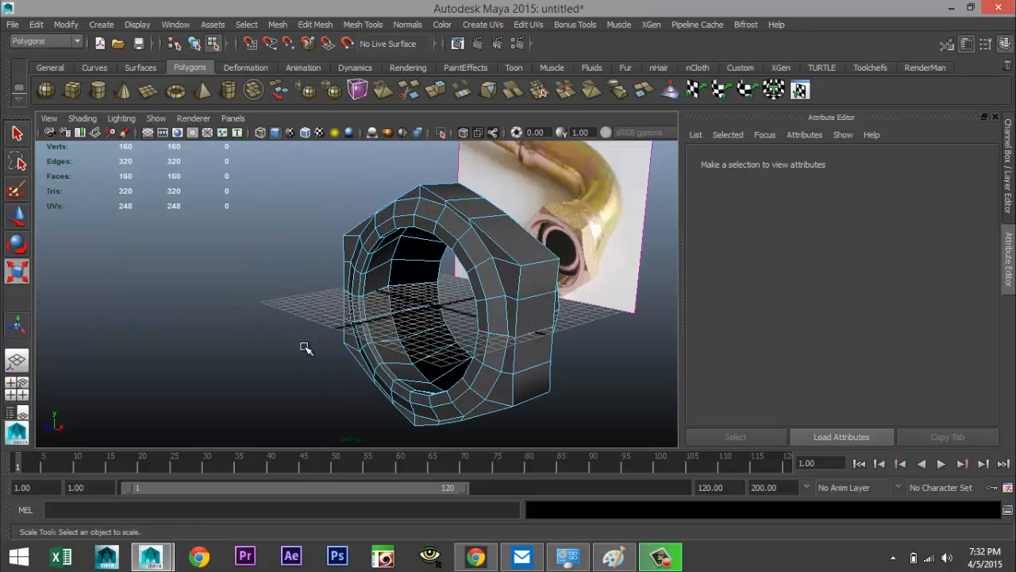
{"action": "left_click_drag", "start_coordinate": [279, 362], "coordinate": [333, 373], "text": "alt"}
{"action": "left_click", "coordinate": [390, 340]}
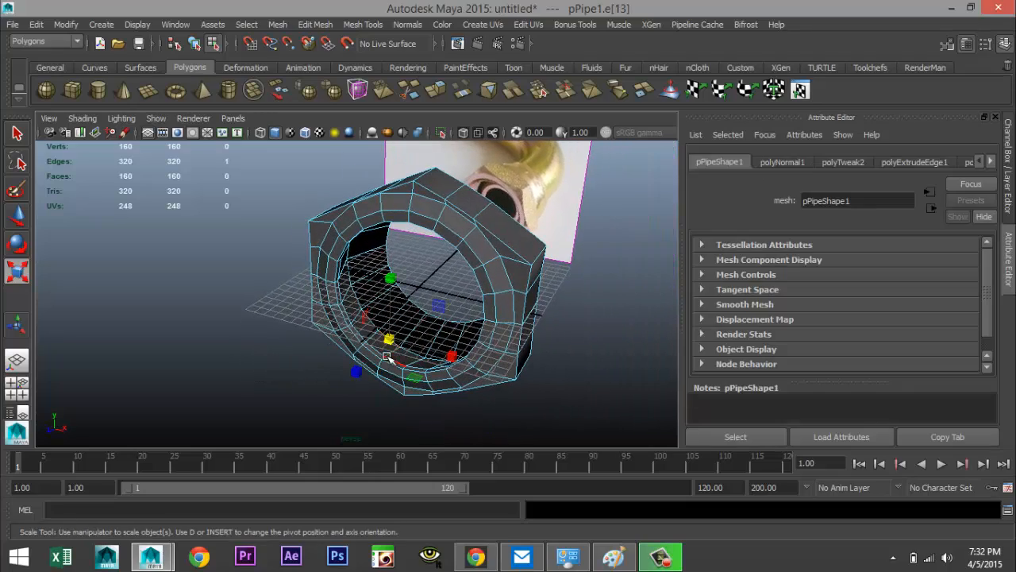
{"action": "scroll", "coordinate": [378, 349], "scroll_direction": "up", "scroll_amount": 3}
{"action": "left_click", "coordinate": [357, 305], "text": "shift"}
{"action": "left_click", "coordinate": [344, 259], "text": "shift"}
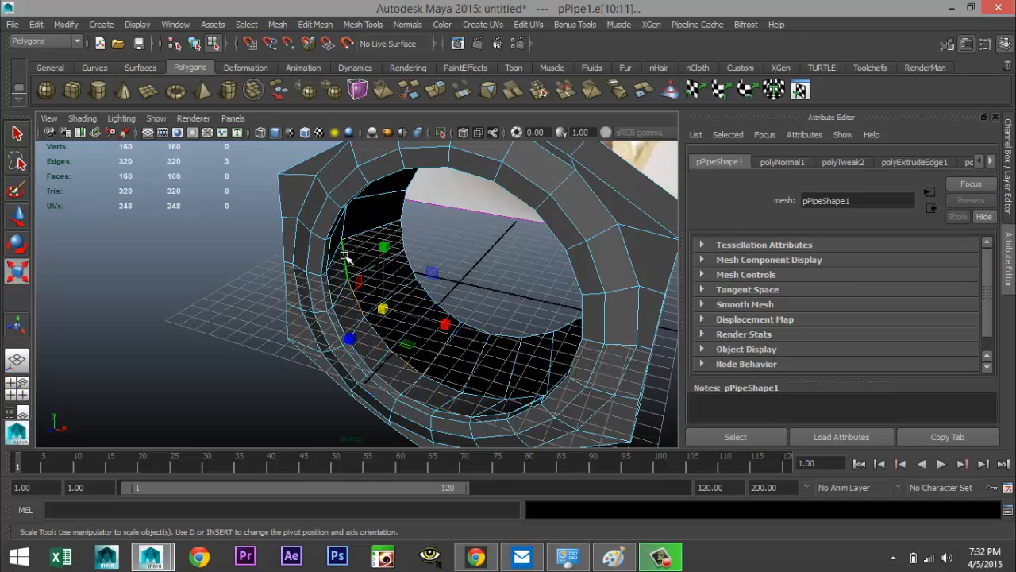
{"action": "left_click", "coordinate": [345, 235], "text": "shift"}
{"action": "left_click_drag", "start_coordinate": [272, 334], "coordinate": [358, 323], "text": "alt"}
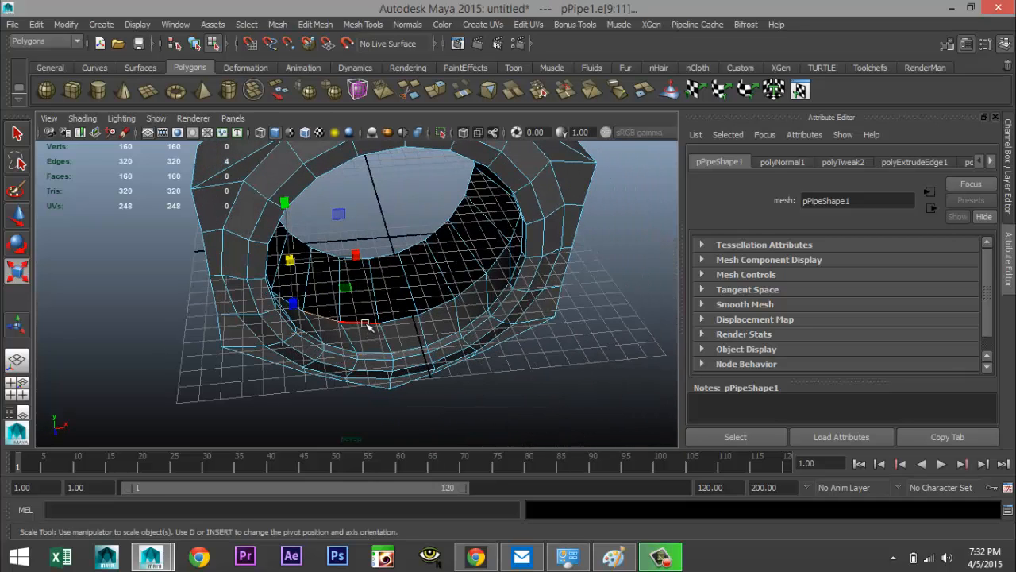
{"action": "left_click", "coordinate": [403, 322], "text": "shift"}
{"action": "left_click", "coordinate": [465, 292], "text": "shift"}
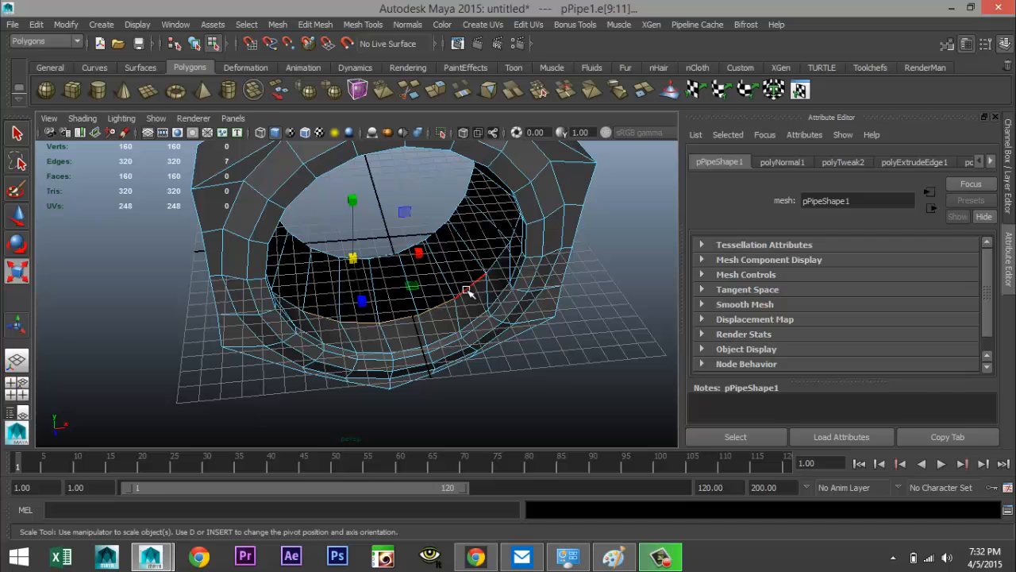
{"action": "left_click", "coordinate": [496, 260], "text": "shift"}
{"action": "left_click", "coordinate": [516, 235], "text": "shift"}
{"action": "left_click", "coordinate": [515, 232], "text": "shift"}
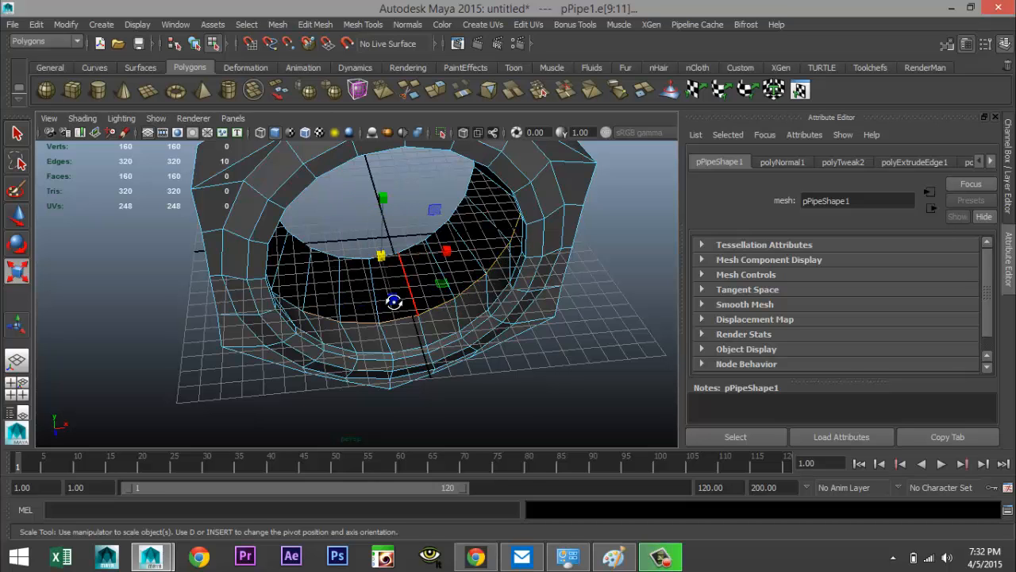
{"action": "left_click_drag", "start_coordinate": [394, 302], "coordinate": [428, 349], "text": "alt"}
{"action": "left_click", "coordinate": [435, 338], "text": "shift"}
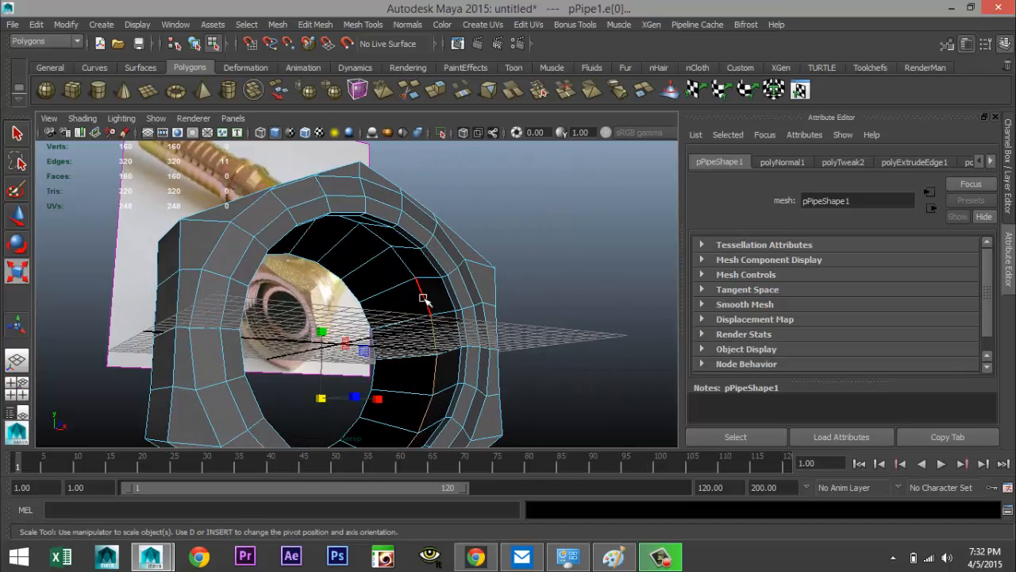
{"action": "left_click", "coordinate": [424, 296], "text": "shift"}
{"action": "left_click", "coordinate": [404, 262], "text": "shift"}
{"action": "left_click", "coordinate": [381, 238], "text": "shift"}
{"action": "mouse_move", "coordinate": [414, 295]}
{"action": "left_mouse_down", "text": "alt"}
{"action": "mouse_move", "coordinate": [334, 281]}
{"action": "mouse_move", "coordinate": [413, 283]}
{"action": "left_mouse_up", "text": "alt"}
{"action": "left_click", "coordinate": [443, 251], "text": "shift"}
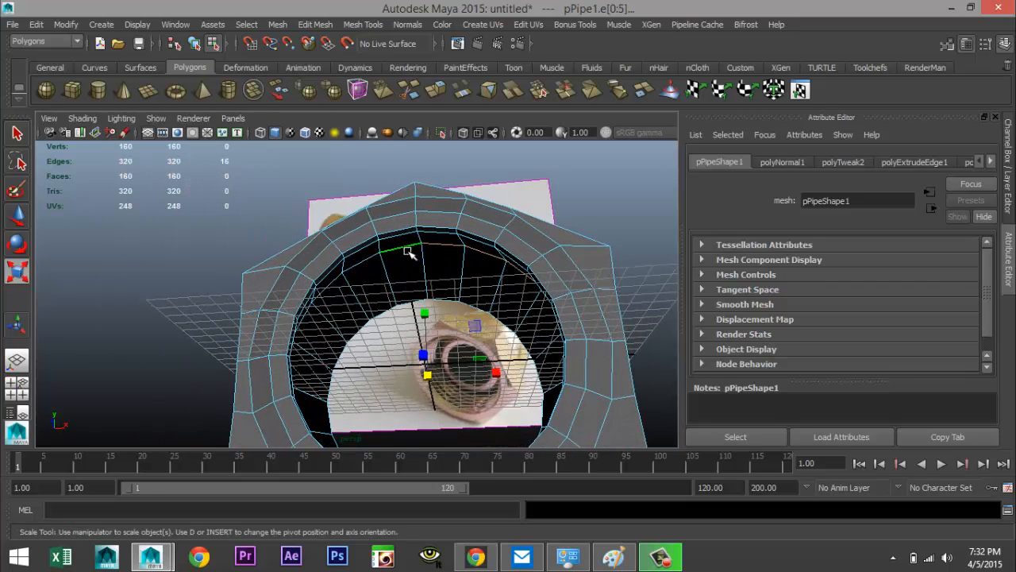
{"action": "left_click_drag", "start_coordinate": [418, 304], "coordinate": [394, 270], "text": "alt"}
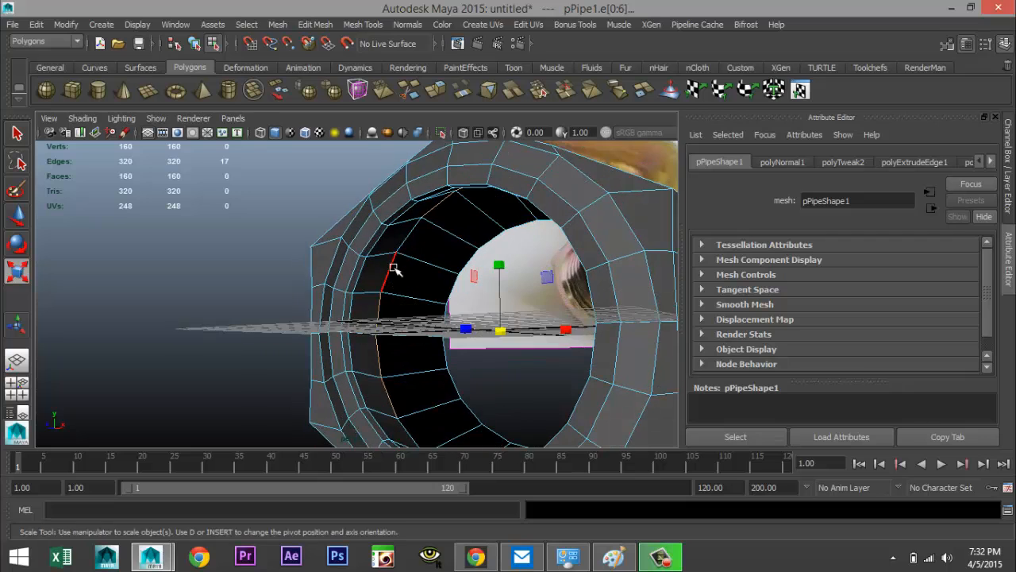
{"action": "left_click", "coordinate": [387, 279], "text": "shift"}
{"action": "right_click_drag", "start_coordinate": [357, 356], "coordinate": [294, 367], "text": "alt"}
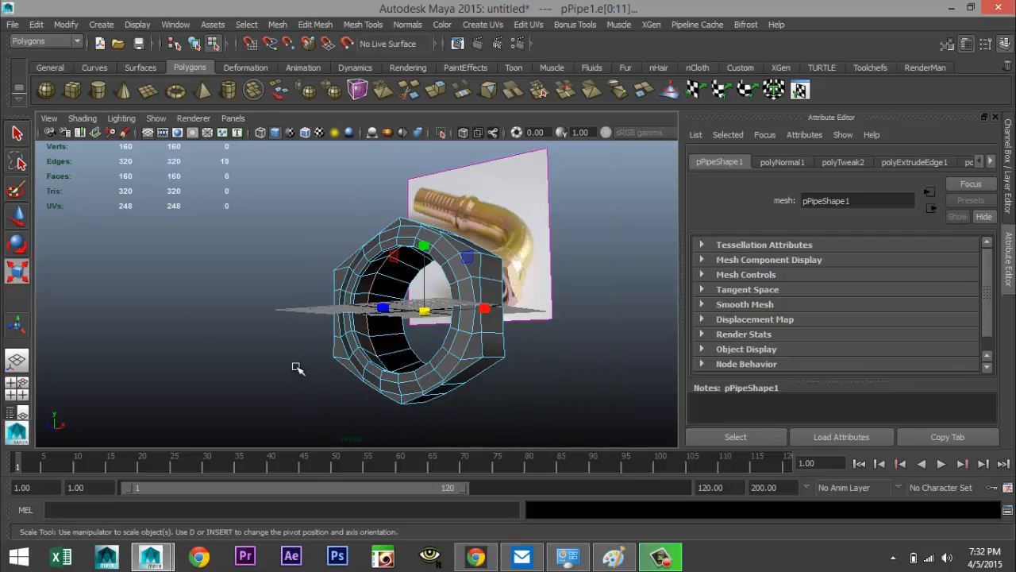
{"action": "left_click_drag", "start_coordinate": [295, 368], "coordinate": [378, 400], "text": "alt"}
Try scaling the bore edge loop down to about 0.57 and moving it along the axis, then undo both changes
{"action": "key", "text": "e"}
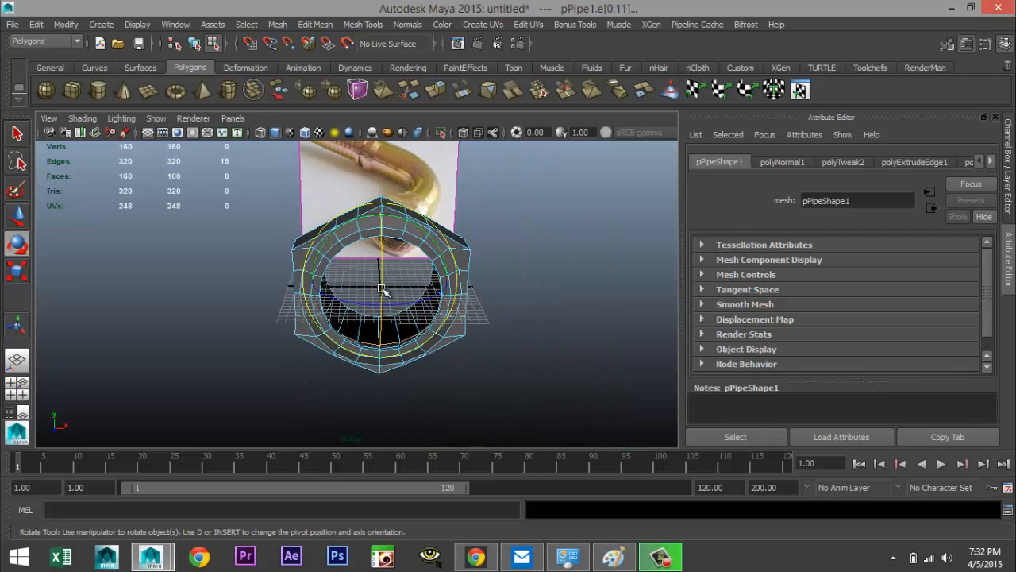
{"action": "key", "text": "r"}
{"action": "left_click_drag", "start_coordinate": [383, 282], "coordinate": [341, 287]}
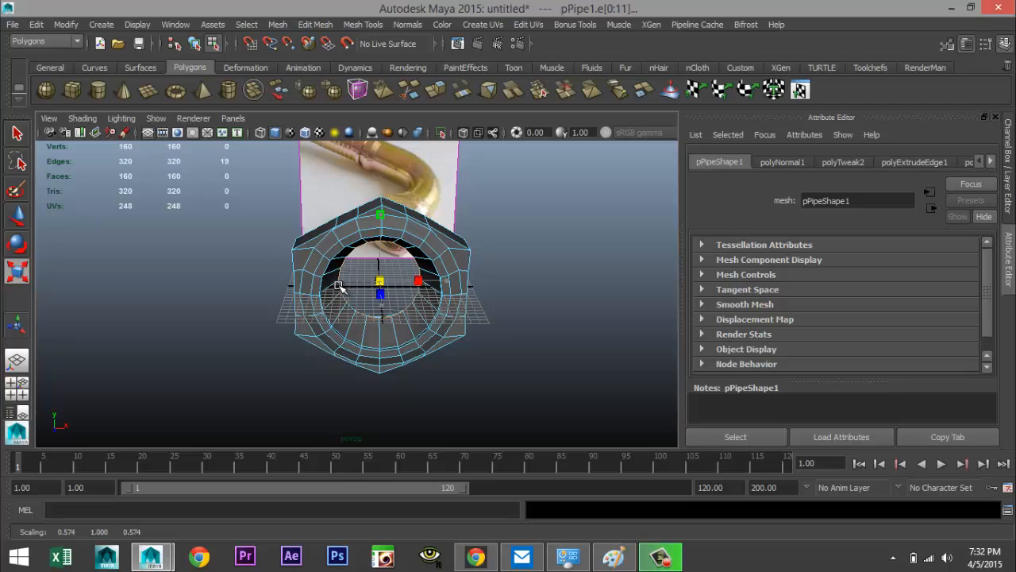
{"action": "scroll", "coordinate": [439, 355], "scroll_direction": "up", "scroll_amount": 3}
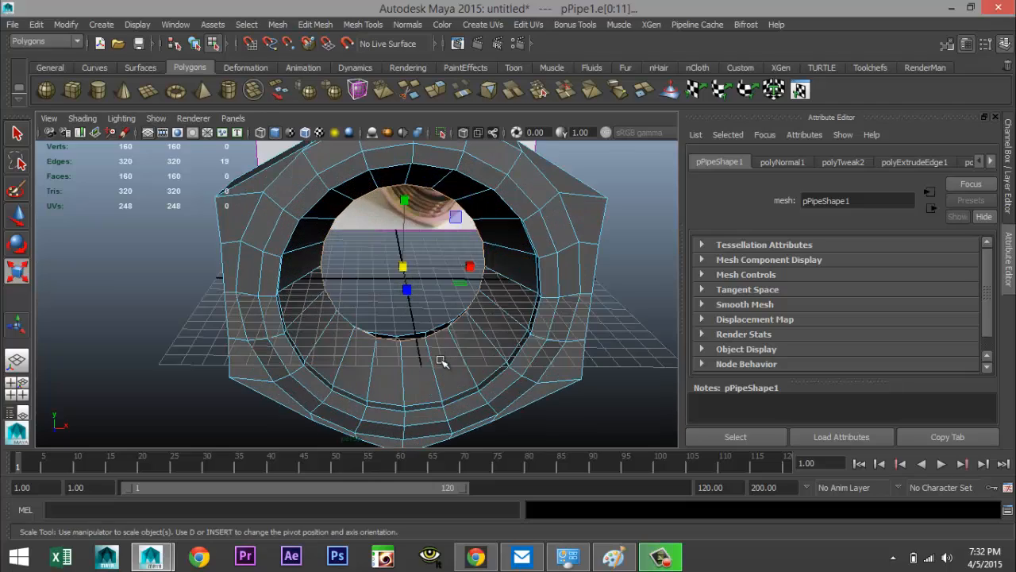
{"action": "left_click_drag", "start_coordinate": [440, 357], "coordinate": [357, 364], "text": "alt"}
{"action": "key", "text": "w"}
{"action": "left_click_drag", "start_coordinate": [485, 329], "coordinate": [480, 367]}
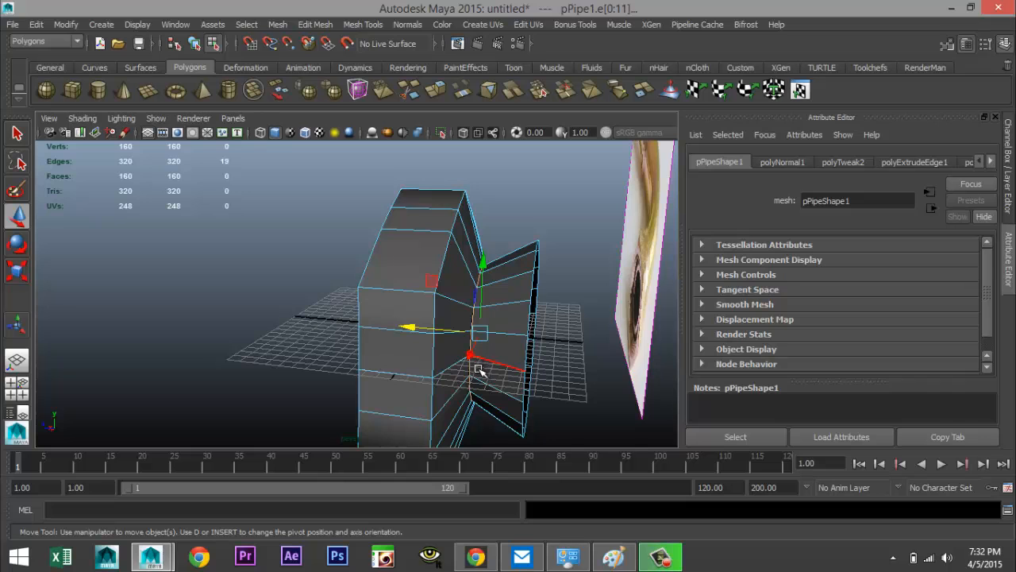
{"action": "key", "text": "ctrl+z"}
{"action": "key", "text": "ctrl+z"}
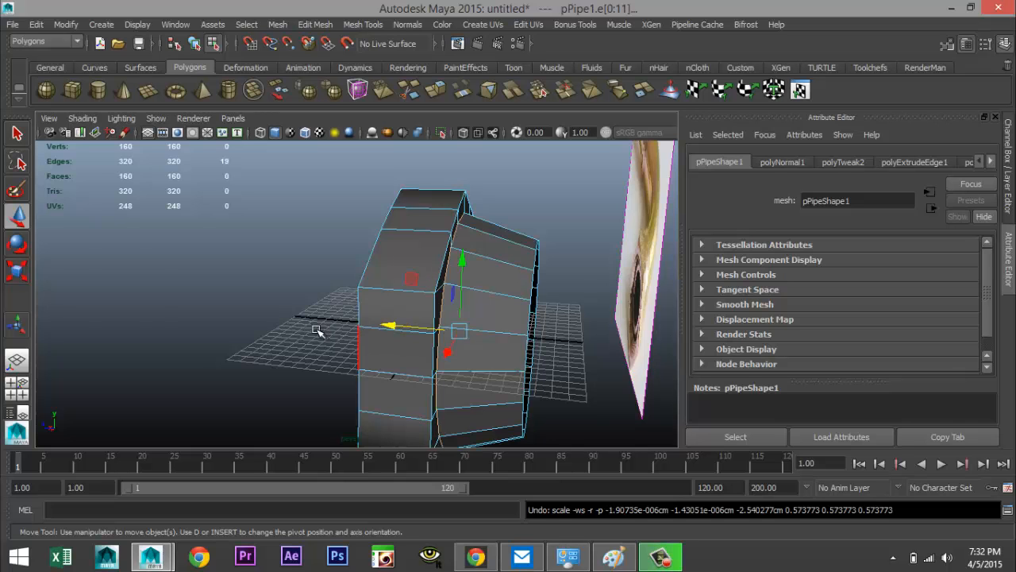
Select, edge by edge, a full edge loop running around the inside of the nut's bore
{"action": "left_click_drag", "start_coordinate": [321, 331], "coordinate": [465, 355], "text": "alt"}
{"action": "left_click", "coordinate": [572, 381]}
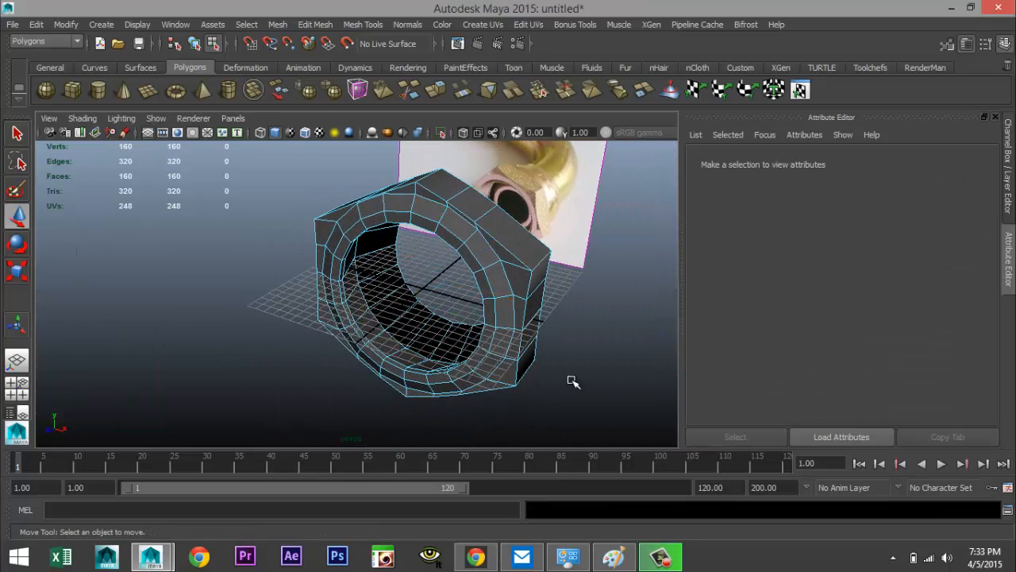
{"action": "left_click_drag", "start_coordinate": [572, 381], "coordinate": [590, 345], "text": "alt"}
{"action": "scroll", "coordinate": [590, 344], "scroll_direction": "up", "scroll_amount": 5}
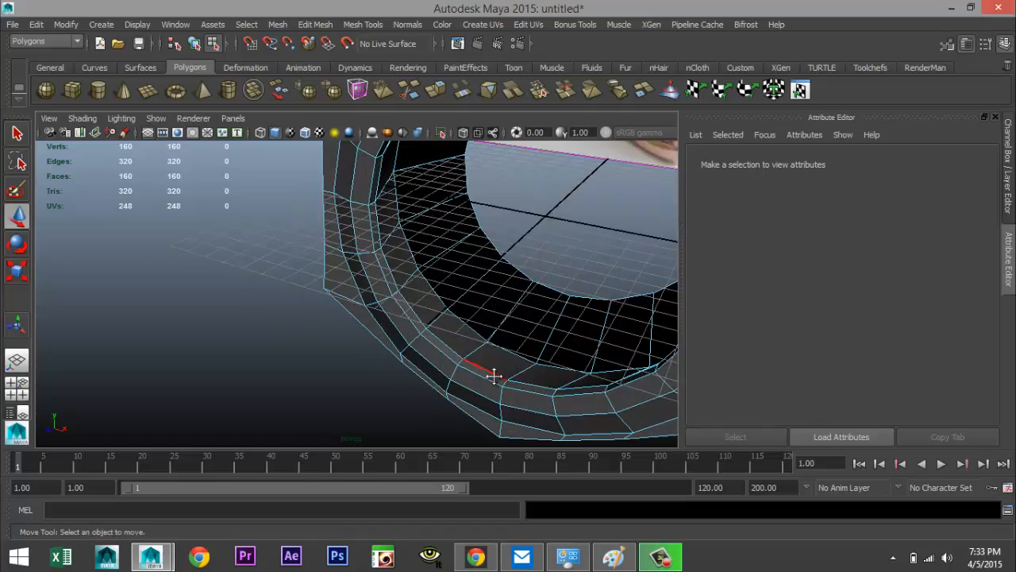
{"action": "scroll", "coordinate": [494, 376], "scroll_direction": "down", "scroll_amount": 6}
{"action": "left_click_drag", "start_coordinate": [290, 350], "coordinate": [286, 283], "text": "alt"}
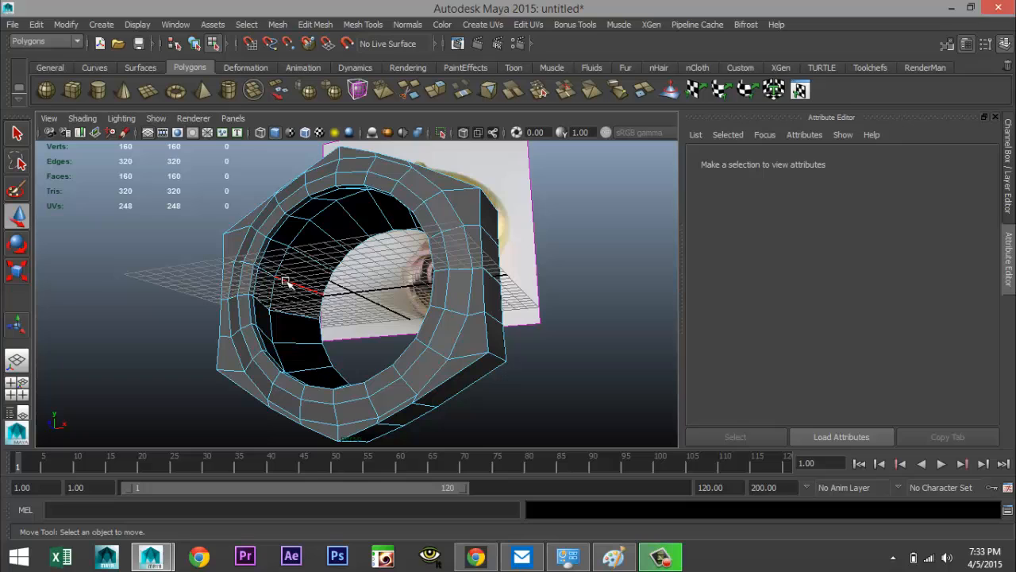
{"action": "left_click", "coordinate": [297, 236]}
{"action": "left_click", "coordinate": [308, 237], "text": "shift"}
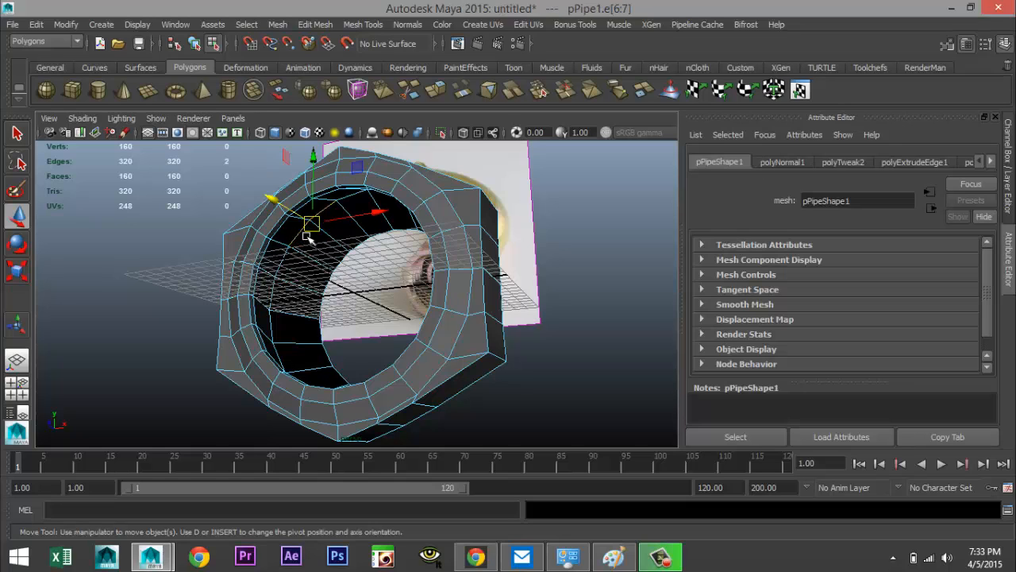
{"action": "left_click", "coordinate": [280, 274], "text": "shift"}
{"action": "left_click", "coordinate": [273, 306], "text": "shift"}
{"action": "left_click", "coordinate": [273, 332], "text": "shift"}
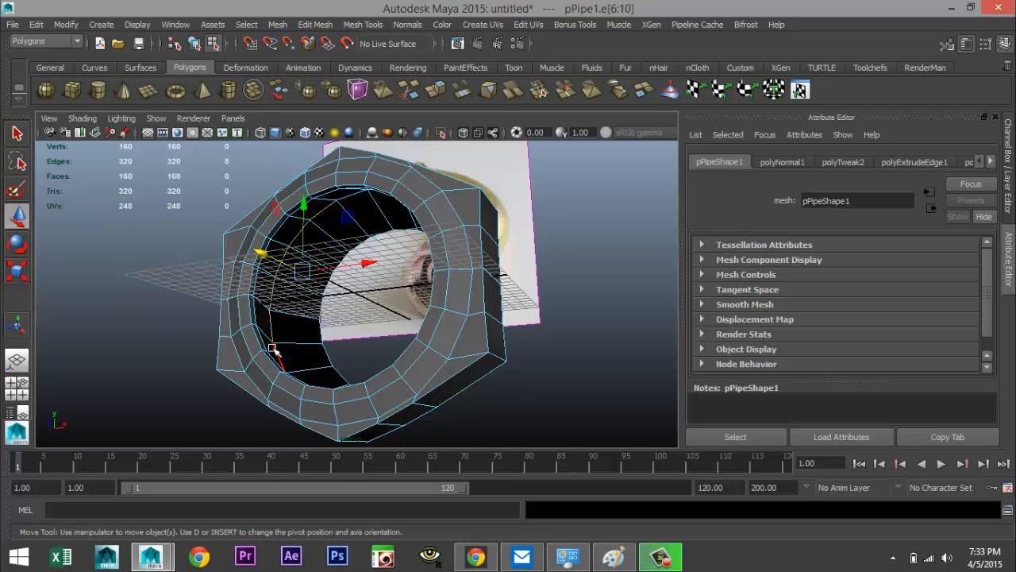
{"action": "left_click", "coordinate": [292, 352], "text": "shift"}
{"action": "mouse_move", "coordinate": [297, 354]}
{"action": "left_mouse_down", "text": "alt"}
{"action": "mouse_move", "coordinate": [376, 404]}
{"action": "mouse_move", "coordinate": [291, 347]}
{"action": "left_mouse_up", "text": "alt"}
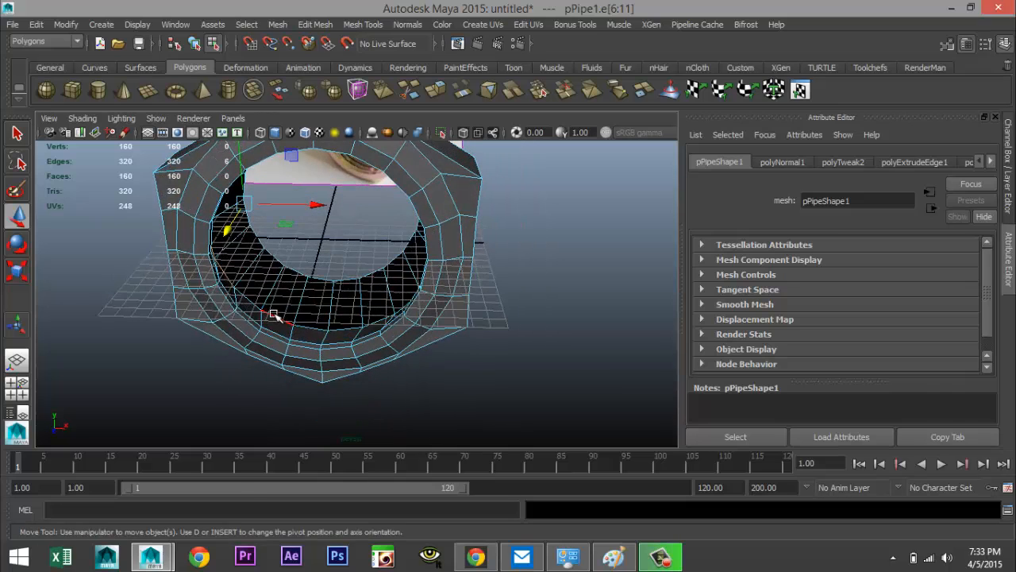
{"action": "left_click", "coordinate": [286, 321], "text": "shift"}
{"action": "left_click", "coordinate": [314, 329], "text": "shift"}
{"action": "left_click", "coordinate": [341, 332], "text": "shift"}
{"action": "left_click", "coordinate": [368, 326], "text": "shift"}
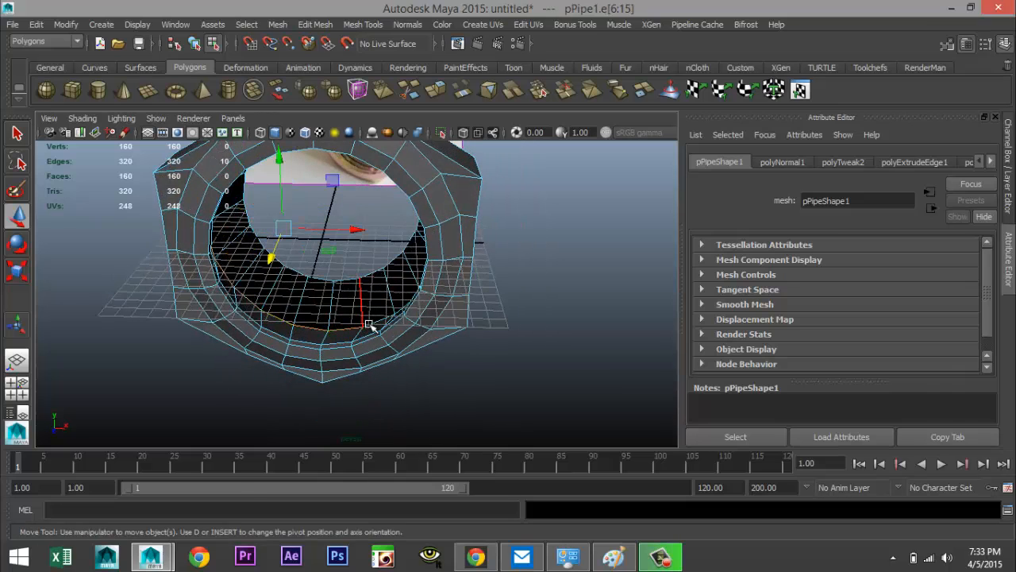
{"action": "left_click", "coordinate": [384, 316], "text": "shift"}
{"action": "left_click_drag", "start_coordinate": [298, 363], "coordinate": [400, 362], "text": "alt"}
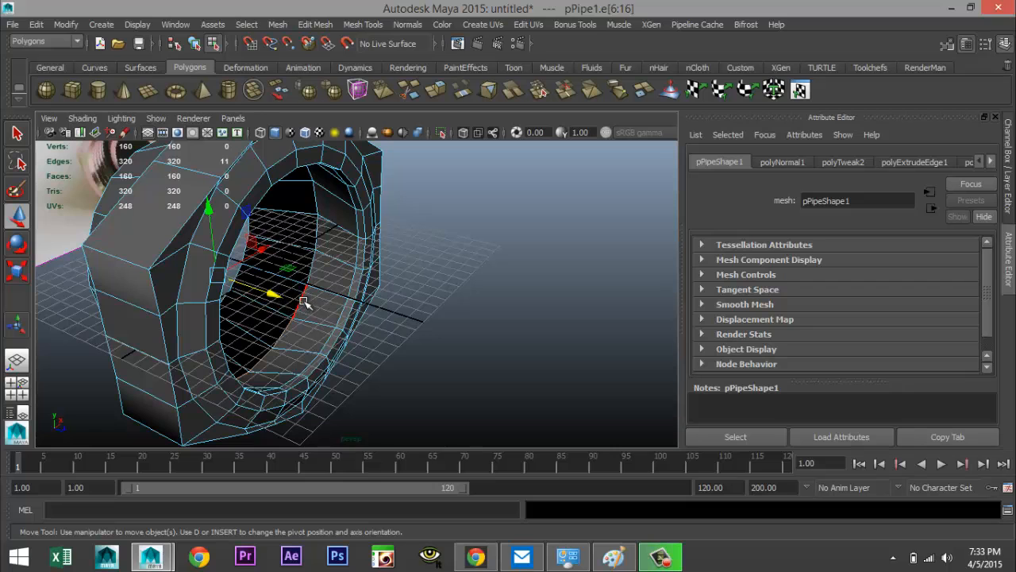
{"action": "left_click", "coordinate": [304, 301], "text": "shift"}
{"action": "left_click", "coordinate": [312, 270], "text": "shift"}
{"action": "left_click", "coordinate": [316, 238], "text": "shift"}
{"action": "left_click", "coordinate": [318, 206], "text": "shift"}
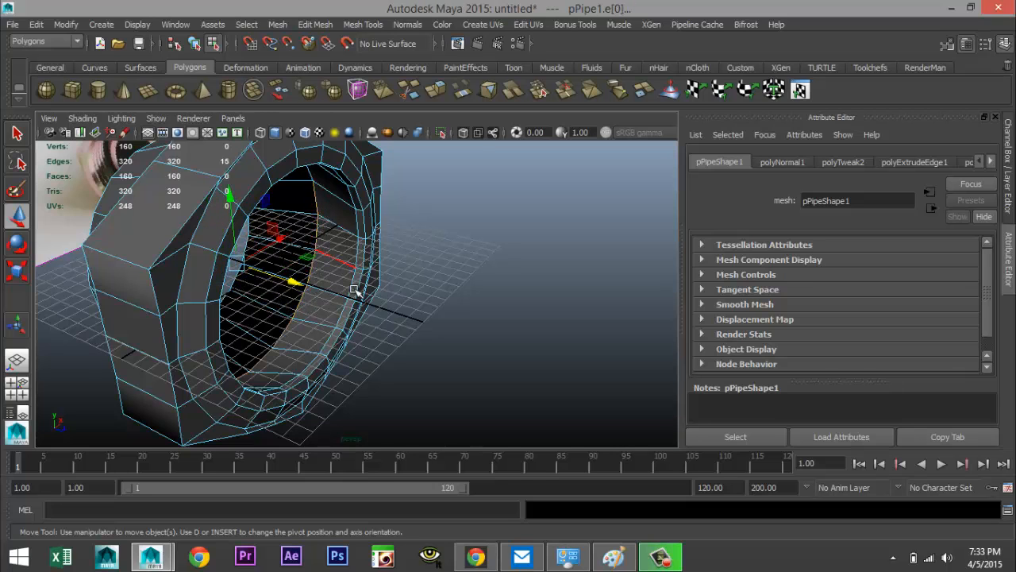
{"action": "left_click_drag", "start_coordinate": [356, 291], "coordinate": [318, 238], "text": "alt"}
{"action": "left_click", "coordinate": [308, 216], "text": "shift"}
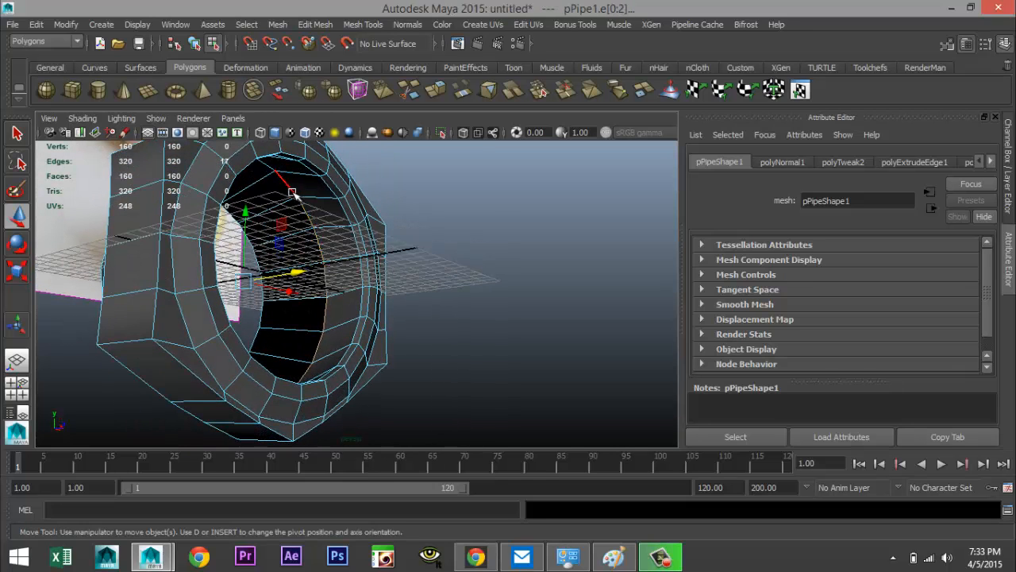
{"action": "left_click", "coordinate": [270, 169], "text": "shift"}
{"action": "left_click_drag", "start_coordinate": [320, 254], "coordinate": [188, 252], "text": "alt"}
{"action": "left_click", "coordinate": [321, 213], "text": "shift"}
{"action": "left_click_drag", "start_coordinate": [165, 325], "coordinate": [306, 370], "text": "alt"}
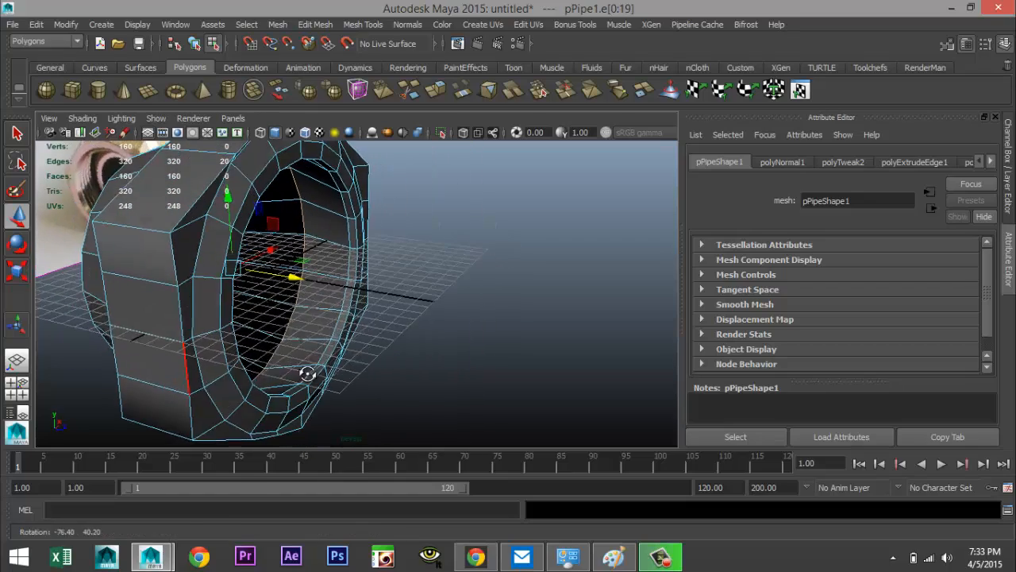
Try moving the selected bore edge loop along the nut's axis in side view, then undo the move
{"action": "left_click", "coordinate": [16, 387]}
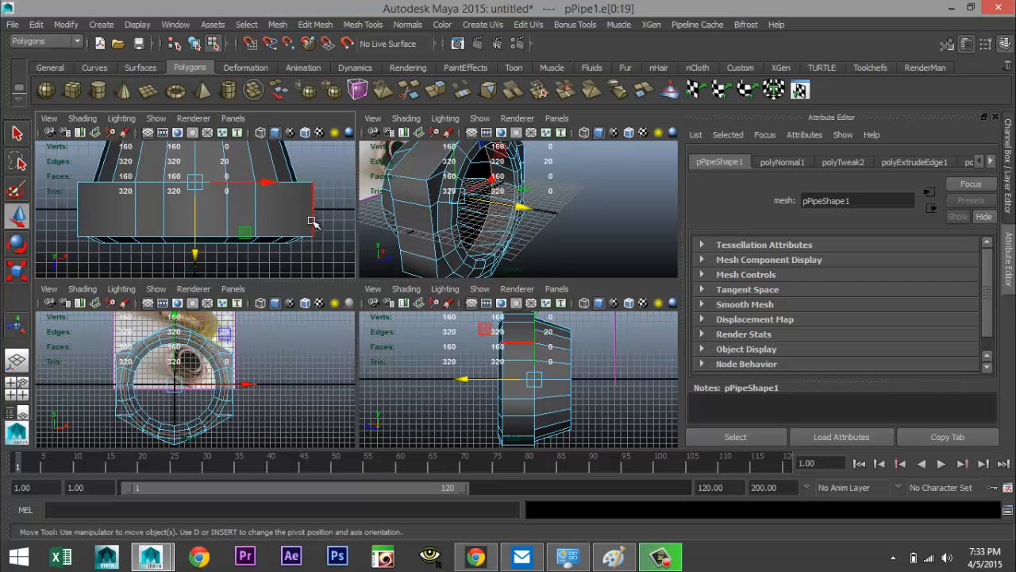
{"action": "key", "text": "space"}
{"action": "scroll", "coordinate": [342, 266], "scroll_direction": "down", "scroll_amount": 2}
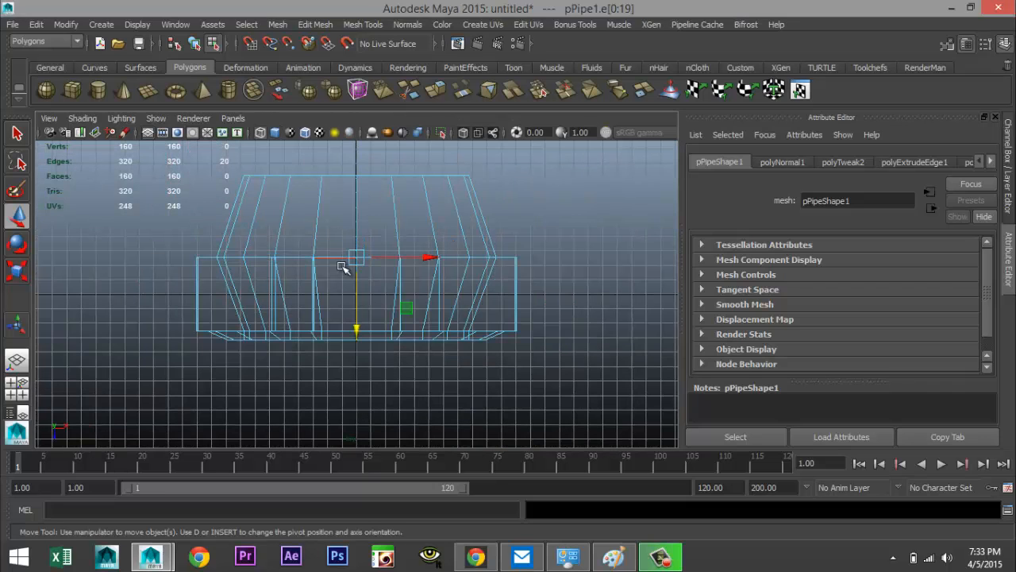
{"action": "scroll", "coordinate": [438, 314], "scroll_direction": "up", "scroll_amount": 3}
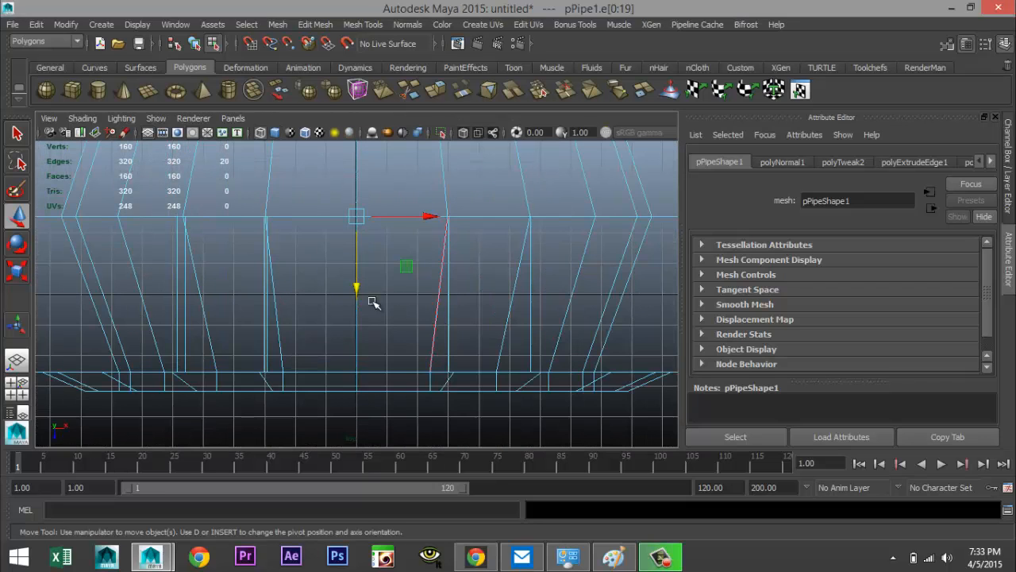
{"action": "left_click_drag", "start_coordinate": [357, 290], "coordinate": [360, 302]}
{"action": "key", "text": "ctrl+z"}
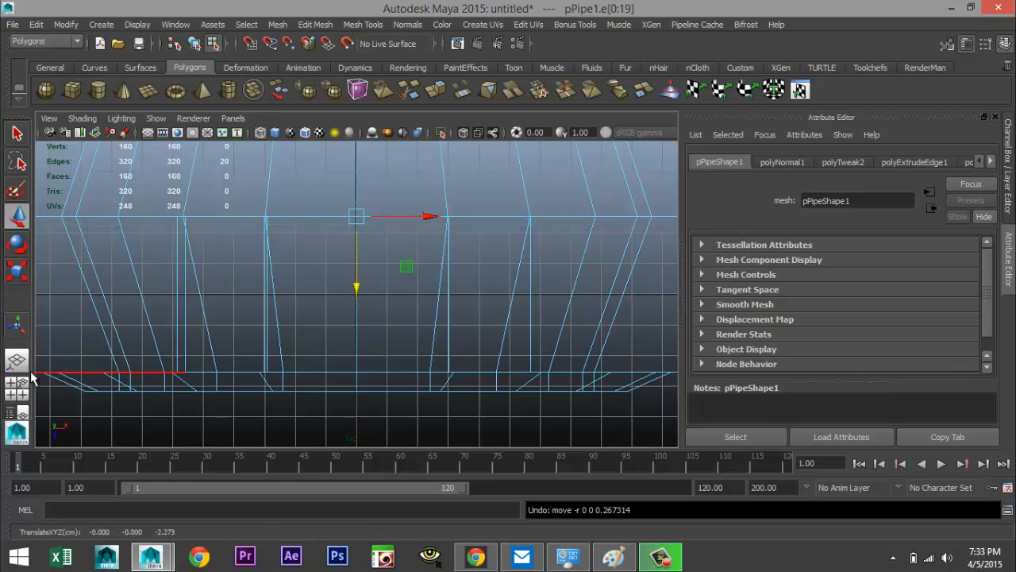
Try scaling the bore edge loop uniformly in front view
{"action": "left_click", "coordinate": [17, 385]}
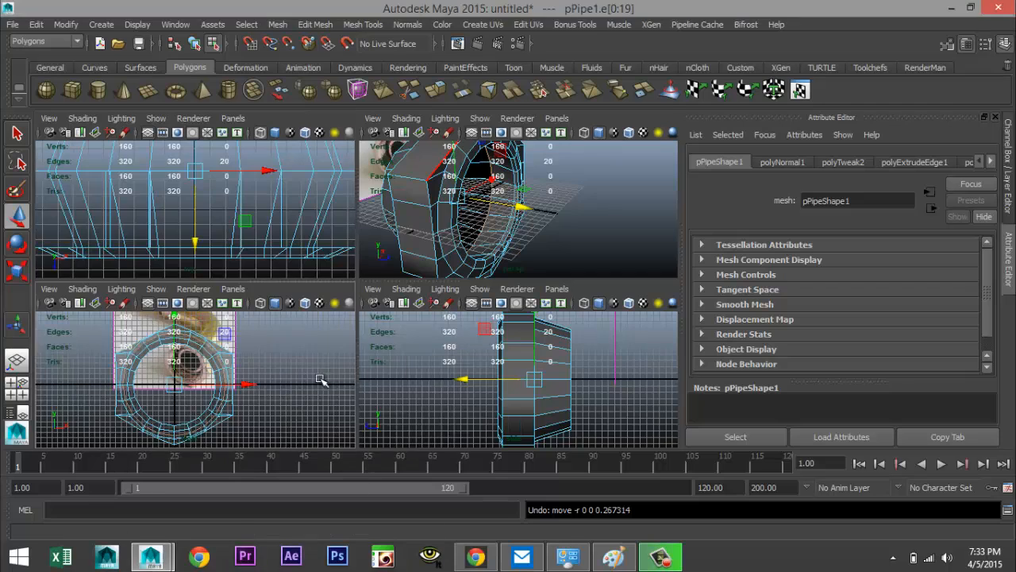
{"action": "key", "text": "space"}
{"action": "key", "text": "r"}
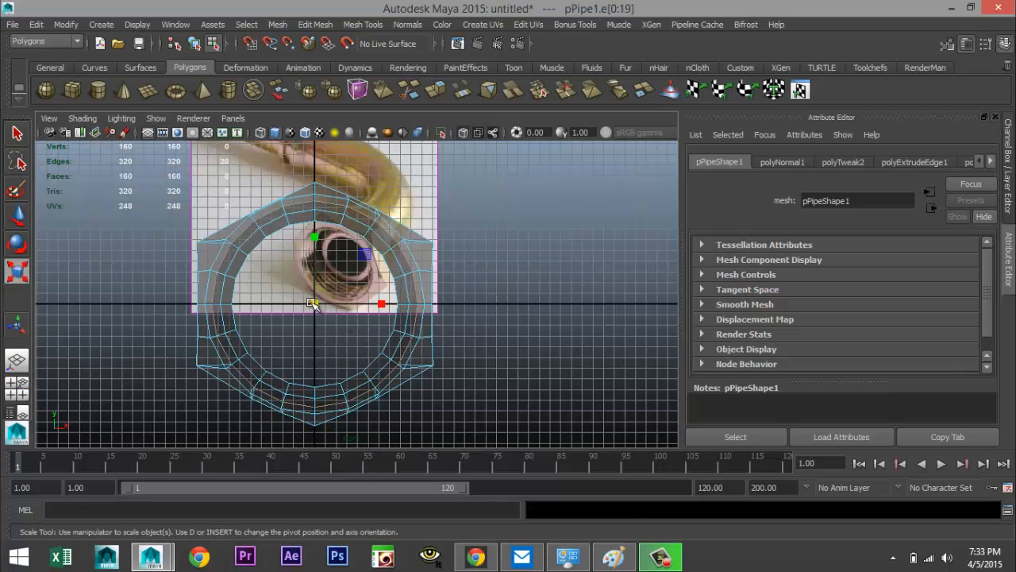
{"action": "left_click_drag", "start_coordinate": [313, 303], "coordinate": [283, 306]}
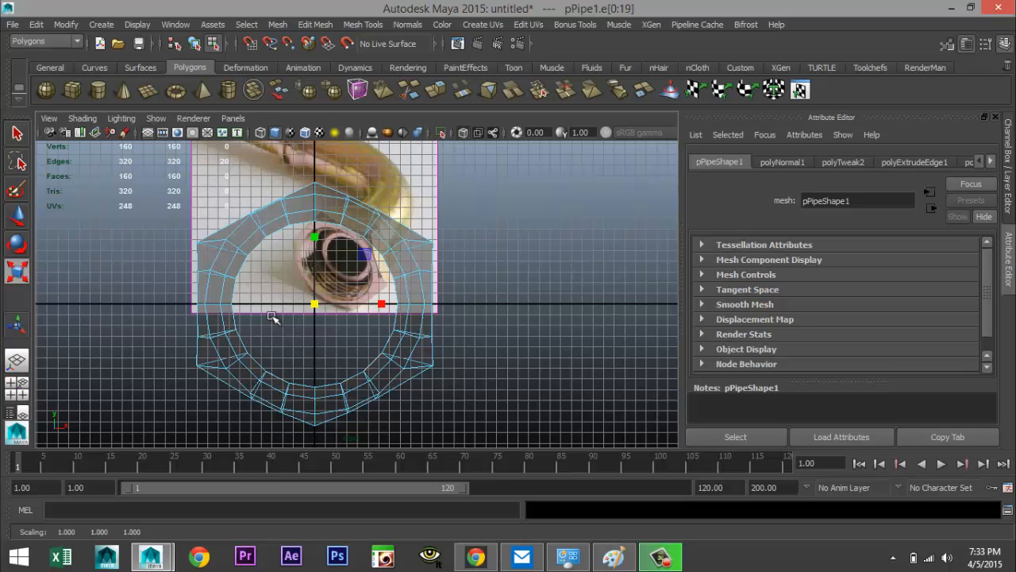
{"action": "left_click", "coordinate": [16, 387]}
{"action": "key", "text": "space"}
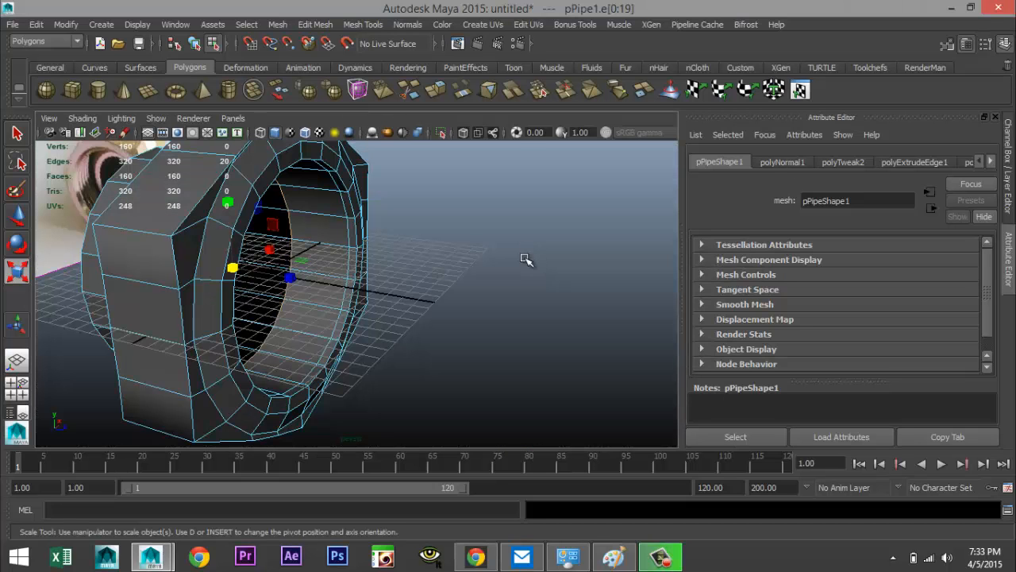
{"action": "left_click_drag", "start_coordinate": [525, 315], "coordinate": [608, 307], "text": "alt"}
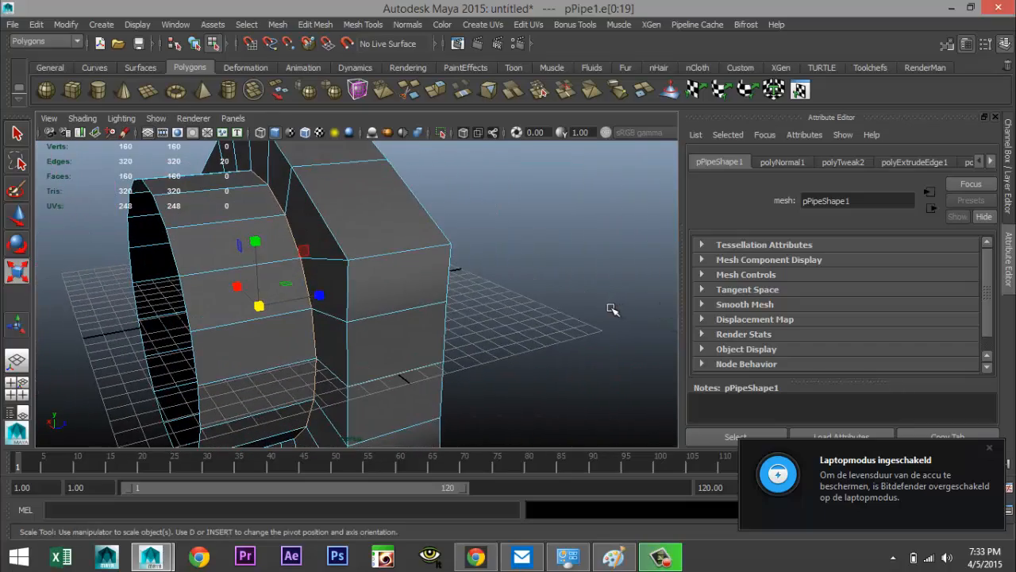
{"action": "left_click_drag", "start_coordinate": [529, 304], "coordinate": [275, 302], "text": "alt"}
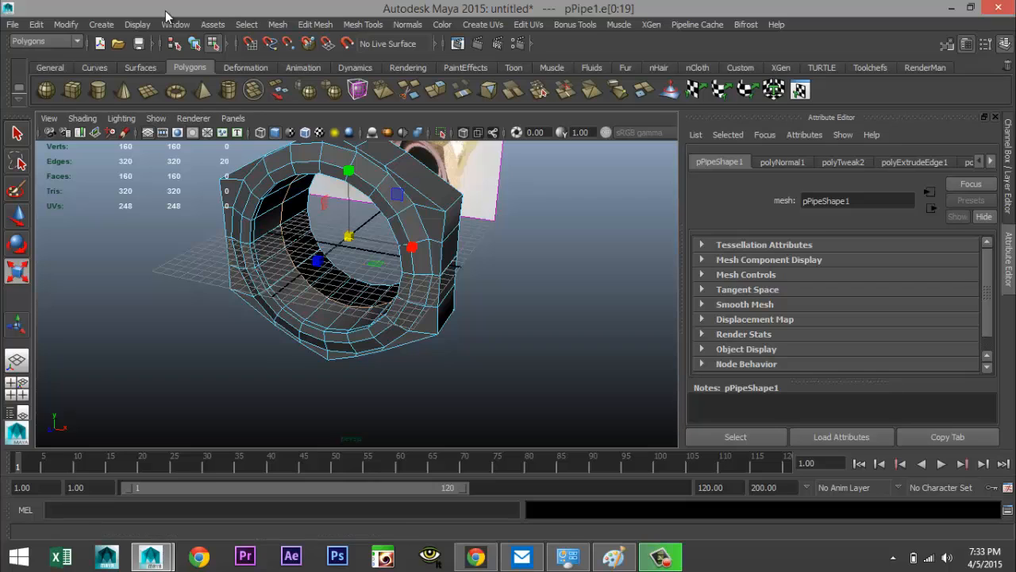
Create a polygon helix interactively next to the nut
{"action": "left_click", "coordinate": [104, 25]}
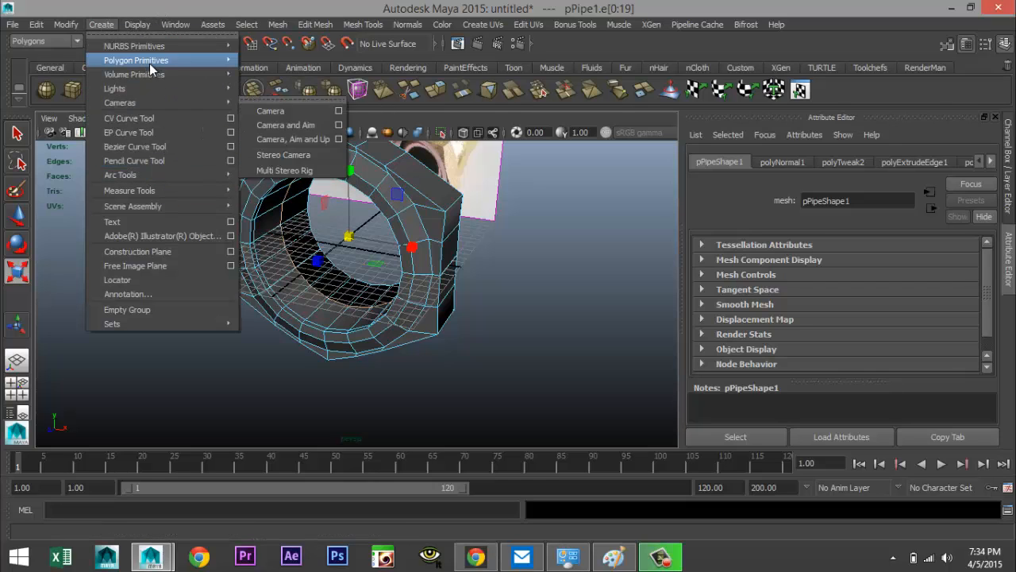
{"action": "mouse_move", "coordinate": [222, 63]}
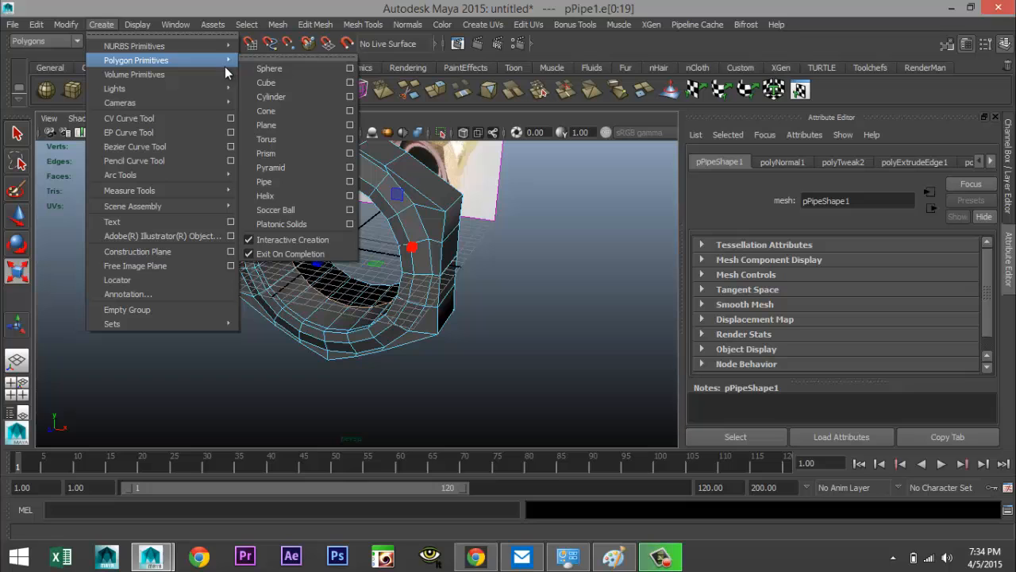
{"action": "left_click", "coordinate": [282, 195]}
{"action": "scroll", "coordinate": [384, 349], "scroll_direction": "down", "scroll_amount": 5}
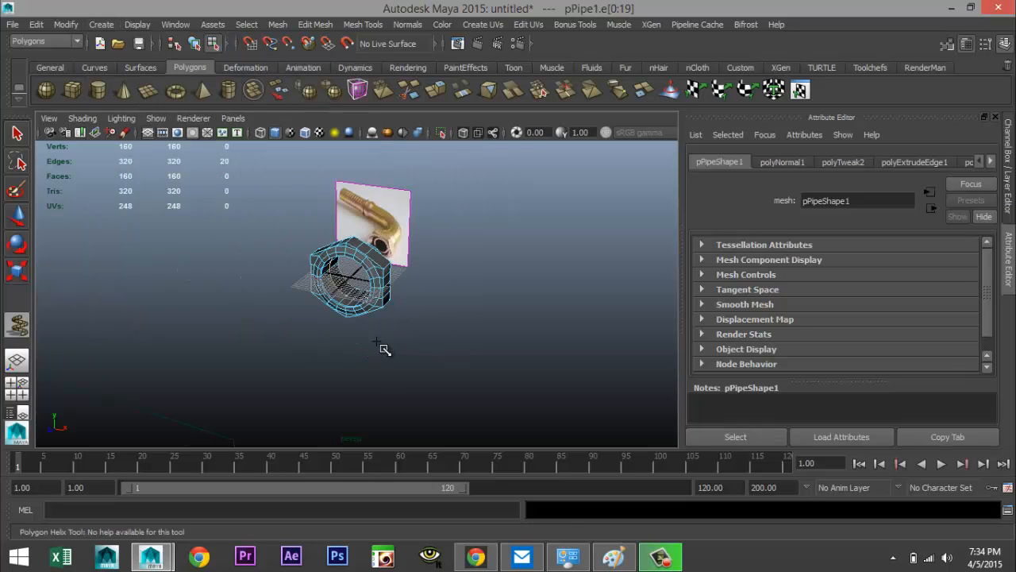
{"action": "left_click_drag", "start_coordinate": [325, 385], "coordinate": [361, 321]}
Rotate the helix and set its X rotation to 90
{"action": "key", "text": "e"}
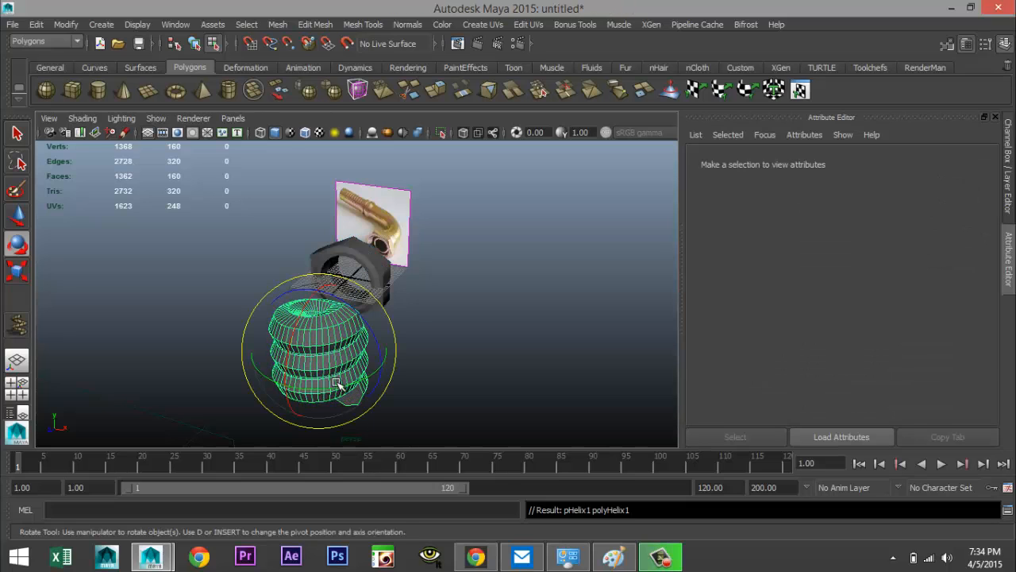
{"action": "left_click_drag", "start_coordinate": [289, 325], "coordinate": [301, 415]}
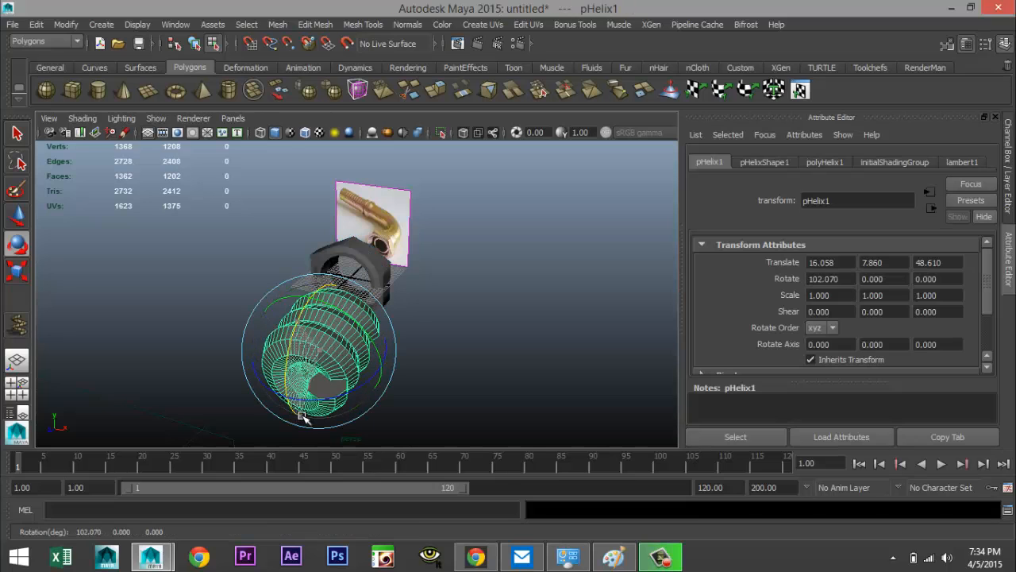
{"action": "left_click", "coordinate": [847, 278]}
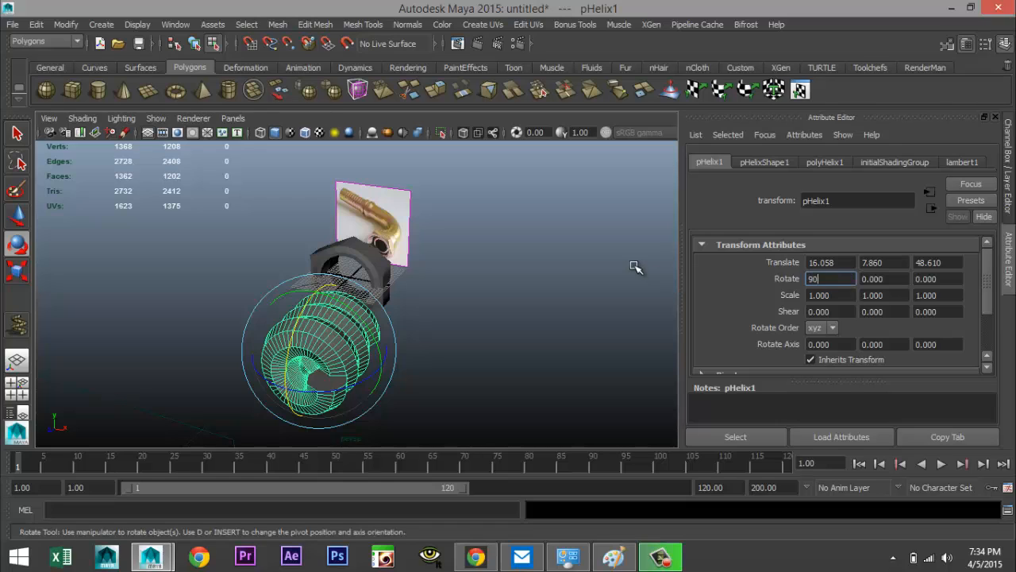
{"action": "key", "text": "Return"}
Check the nut's transform values, then set the helix's translation to 0, 0, 0 to centre it on the nut
{"action": "left_click", "coordinate": [375, 263], "text": "shift"}
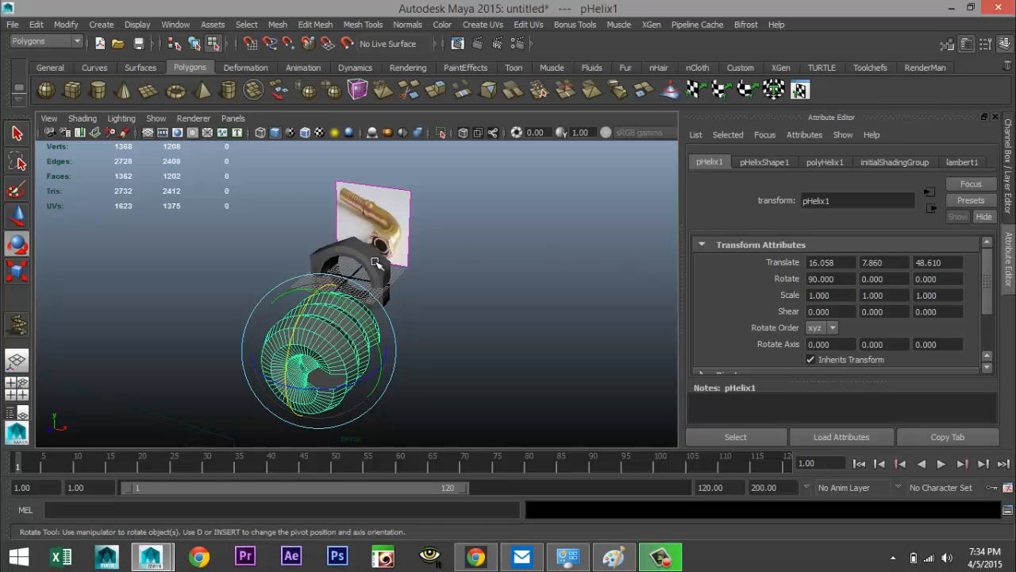
{"action": "right_click_drag", "start_coordinate": [368, 262], "coordinate": [403, 218]}
{"action": "left_click", "coordinate": [375, 263]}
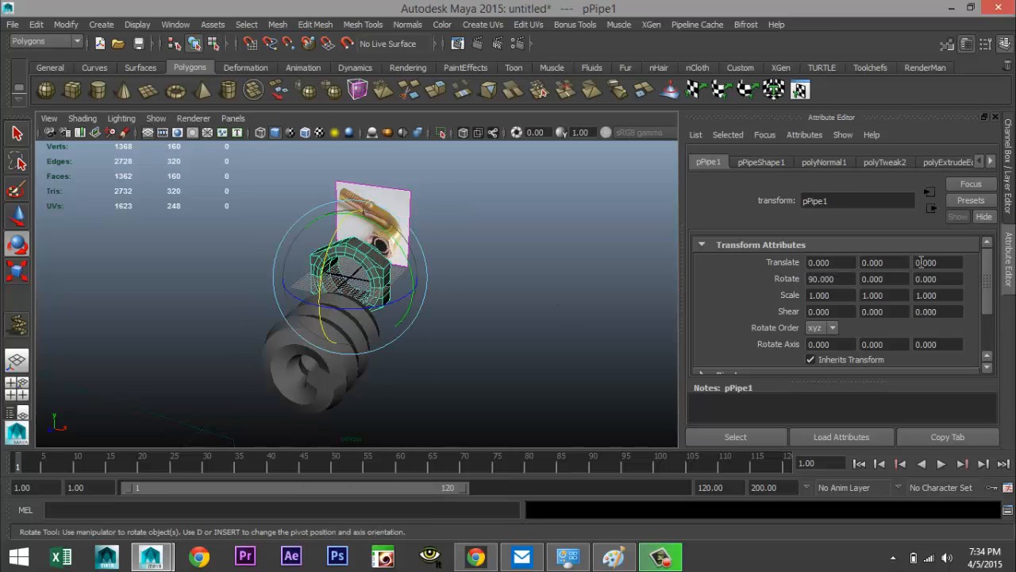
{"action": "left_click_drag", "start_coordinate": [428, 383], "coordinate": [443, 390], "text": "alt"}
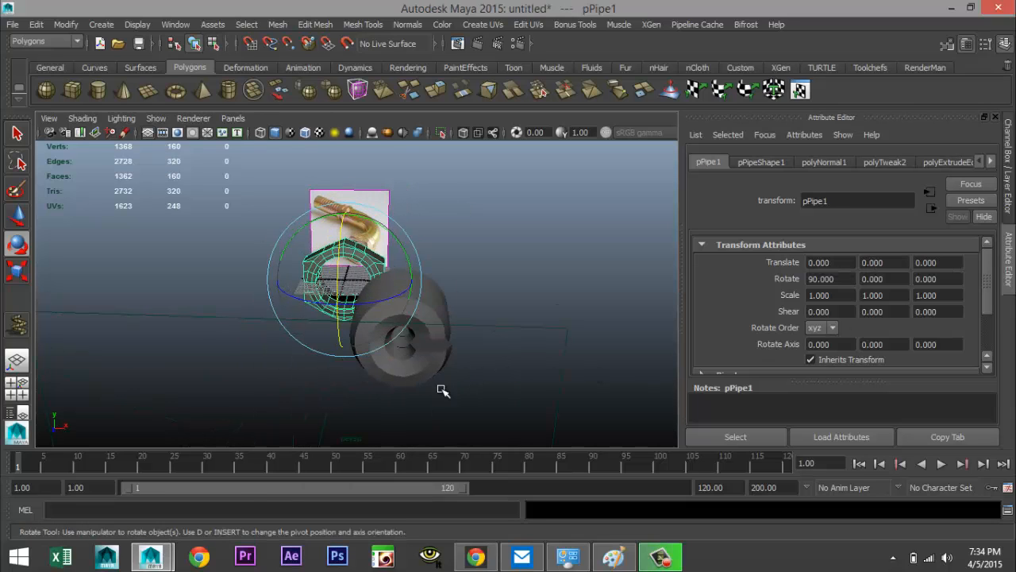
{"action": "left_click", "coordinate": [438, 318]}
{"action": "left_click_drag", "start_coordinate": [854, 264], "coordinate": [709, 259]}
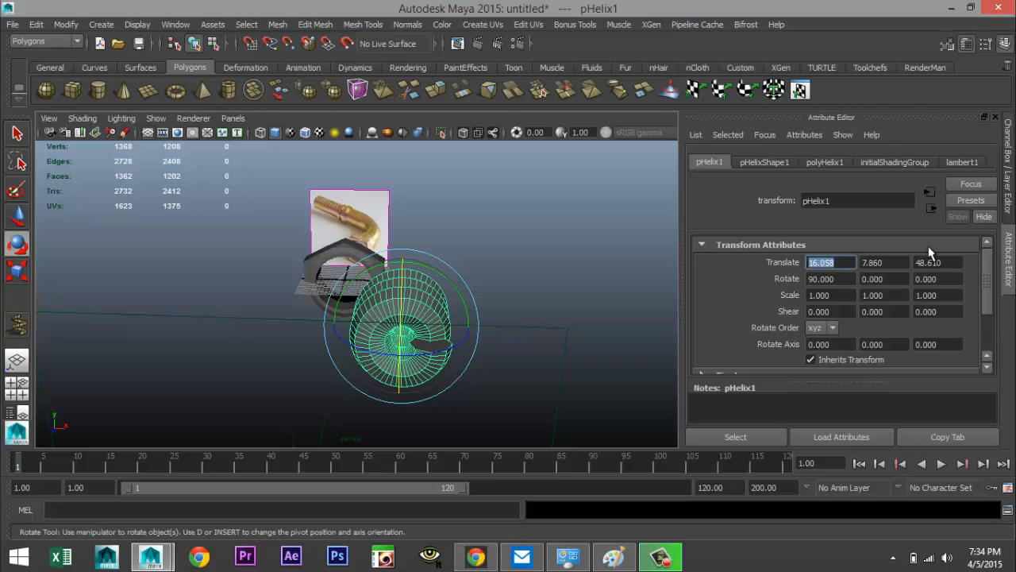
{"action": "key", "text": "Tab"}
{"action": "type", "text": "0"}
{"action": "key", "text": "Tab"}
{"action": "type", "text": "0"}
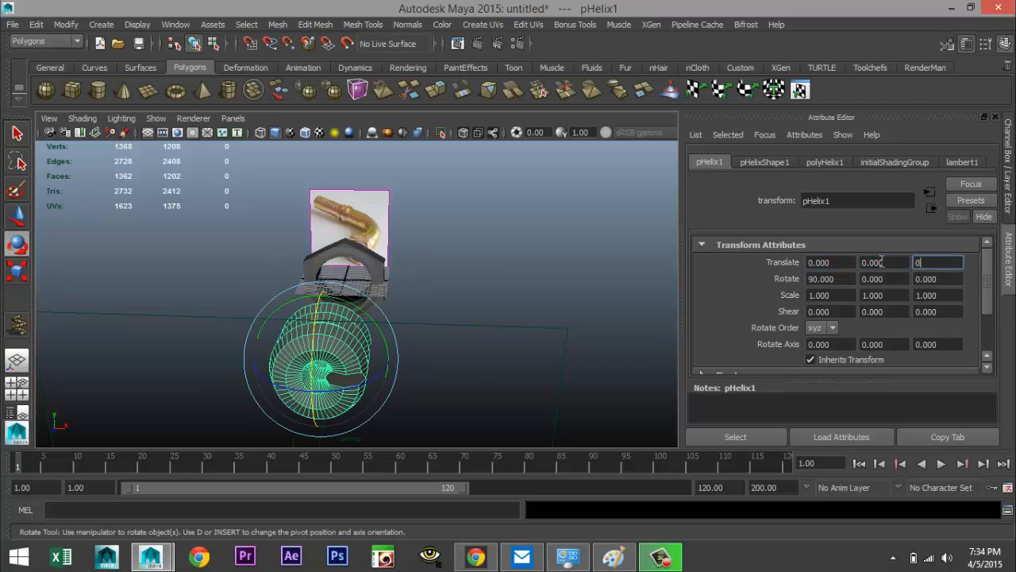
{"action": "left_click", "coordinate": [887, 265]}
Set the helix's coil count to 12, viewing it in the maximized front view
{"action": "left_click", "coordinate": [16, 387]}
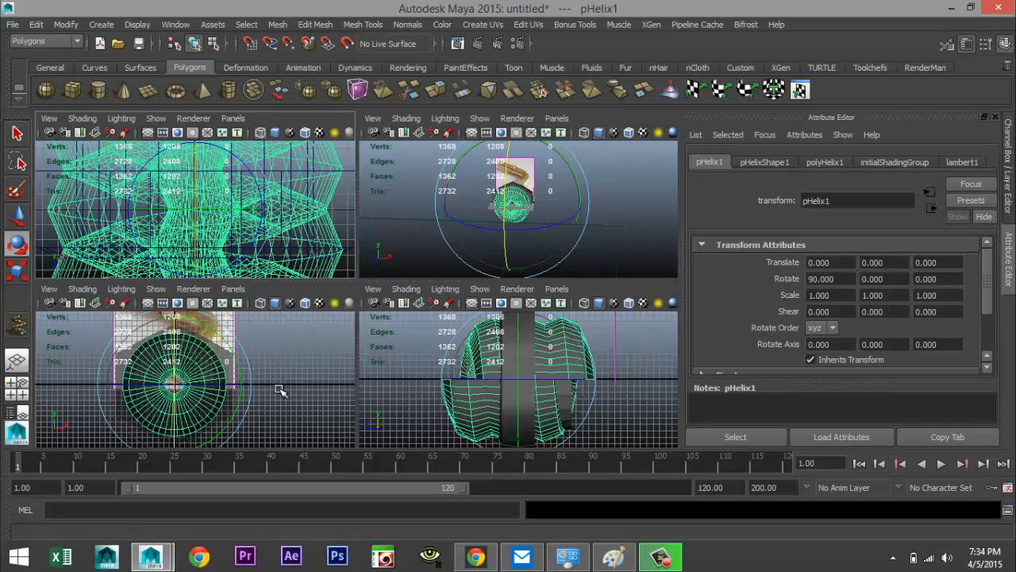
{"action": "key", "text": "space"}
{"action": "scroll", "coordinate": [493, 330], "scroll_direction": "up", "scroll_amount": 2}
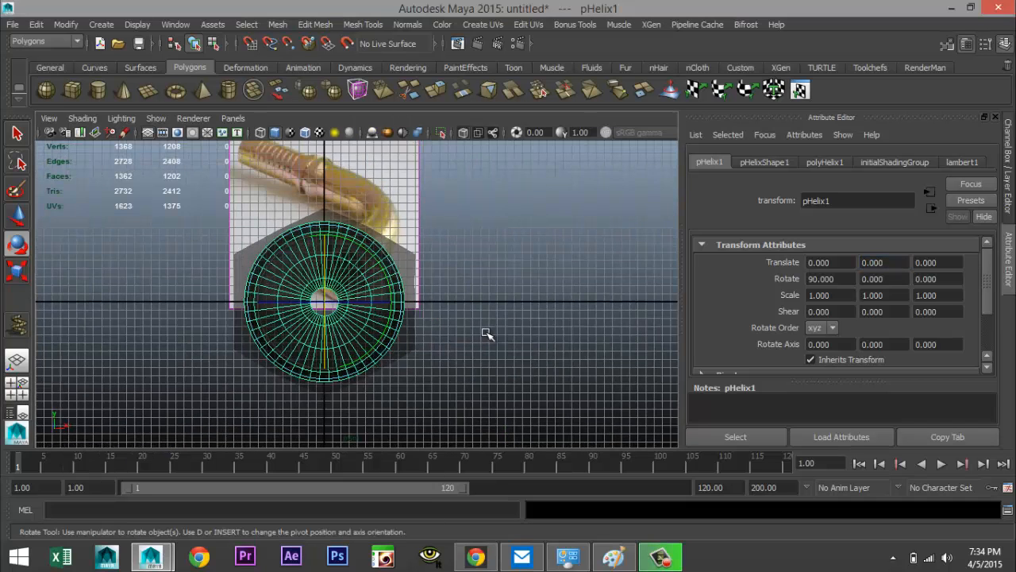
{"action": "left_click", "coordinate": [829, 163]}
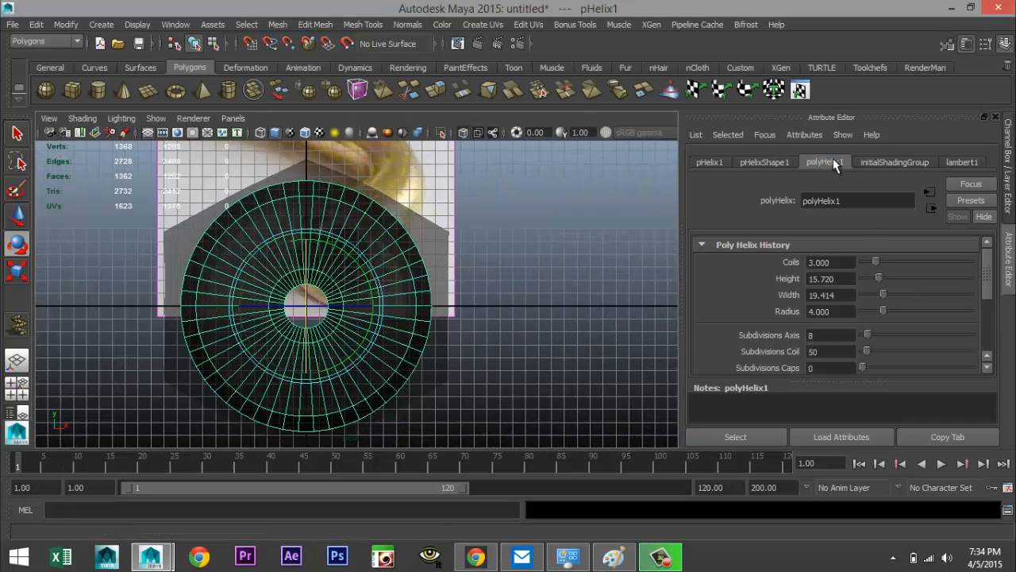
{"action": "left_click", "coordinate": [849, 261]}
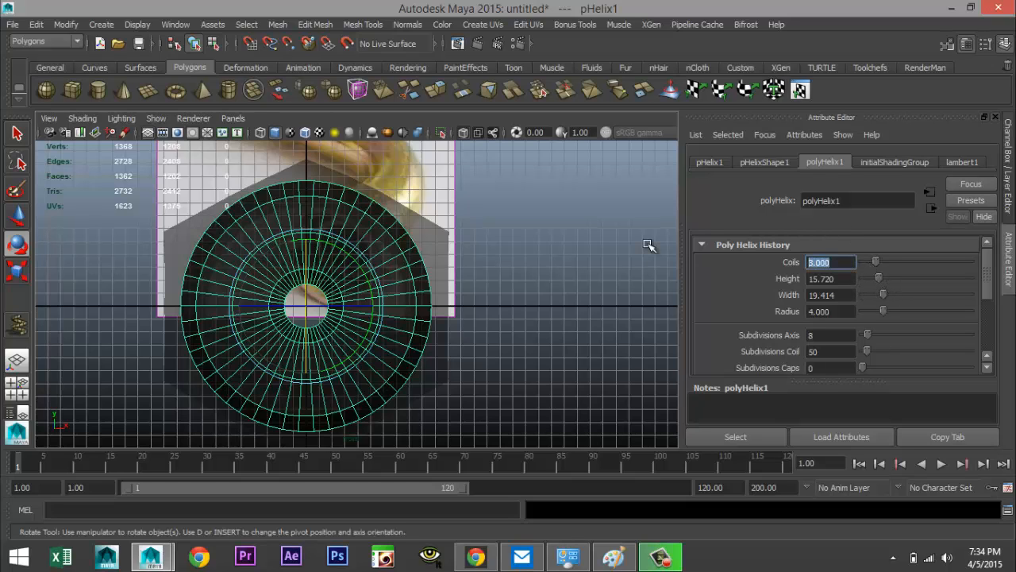
{"action": "key", "text": "Return"}
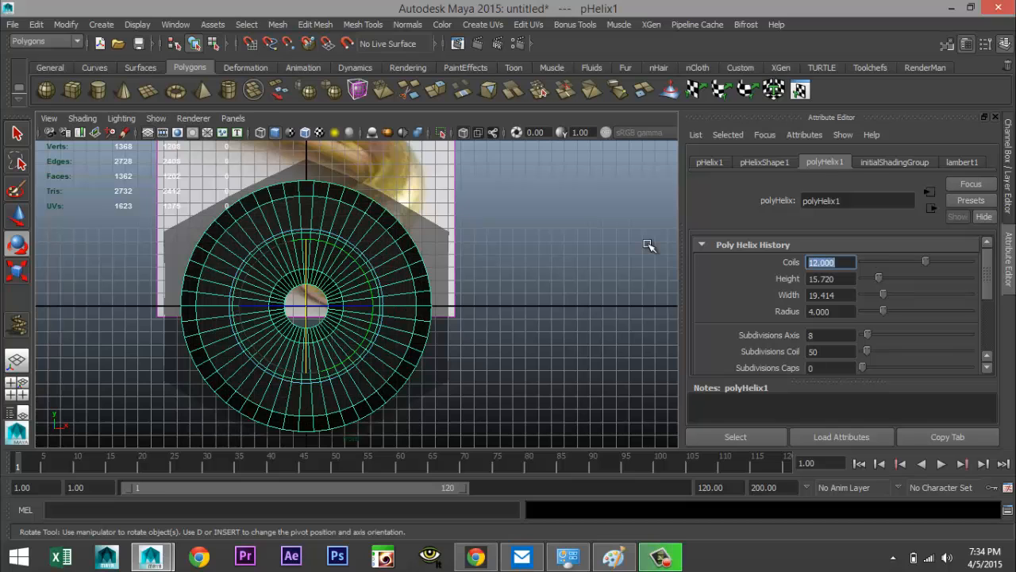
Flatten the helix height to about 0.01 and set its radius to 0.25
{"action": "left_click", "coordinate": [16, 388]}
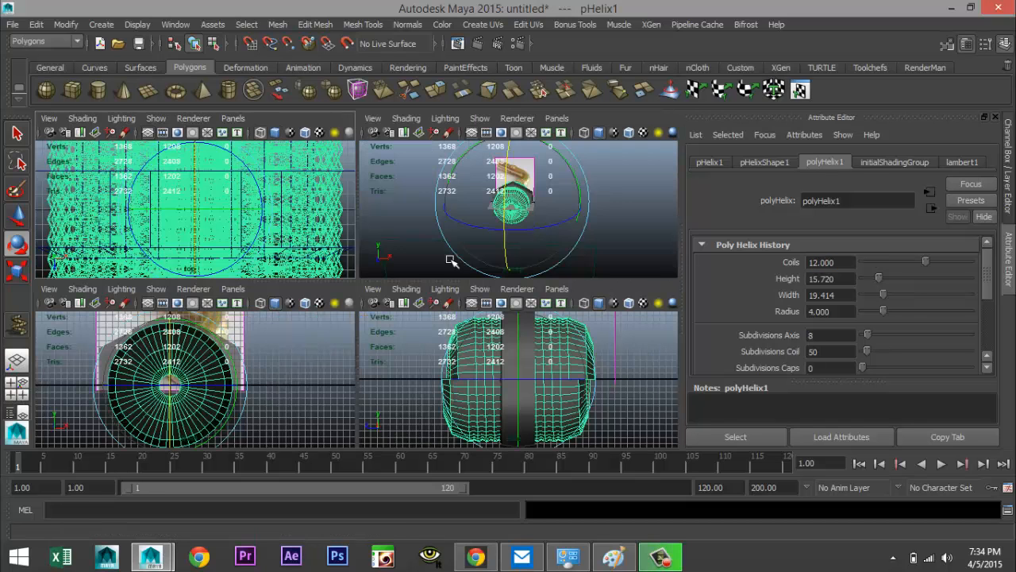
{"action": "key", "text": "space"}
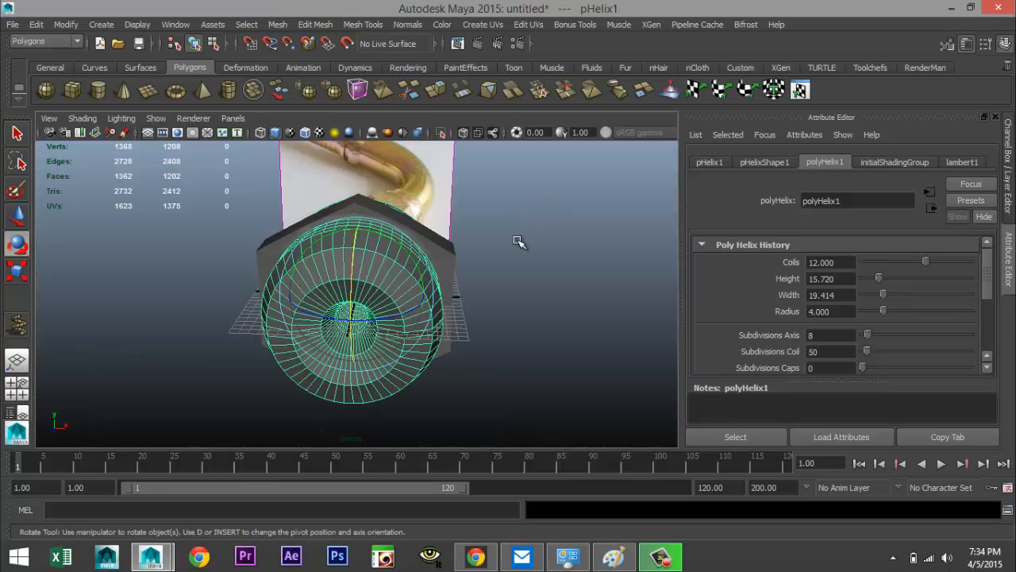
{"action": "left_click_drag", "start_coordinate": [518, 283], "coordinate": [413, 289], "text": "alt"}
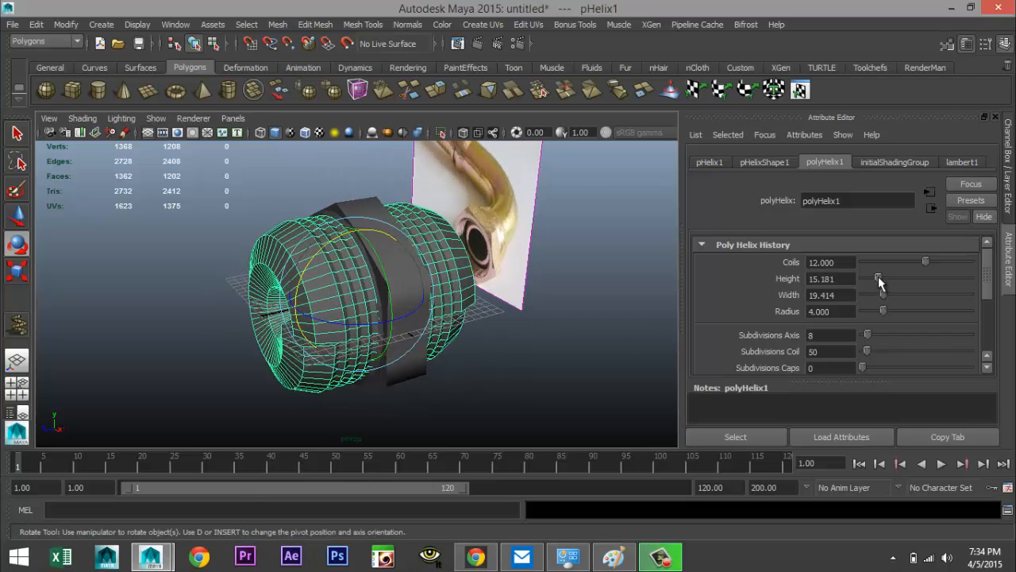
{"action": "left_click_drag", "start_coordinate": [879, 282], "coordinate": [873, 284]}
{"action": "left_click_drag", "start_coordinate": [867, 280], "coordinate": [862, 279]}
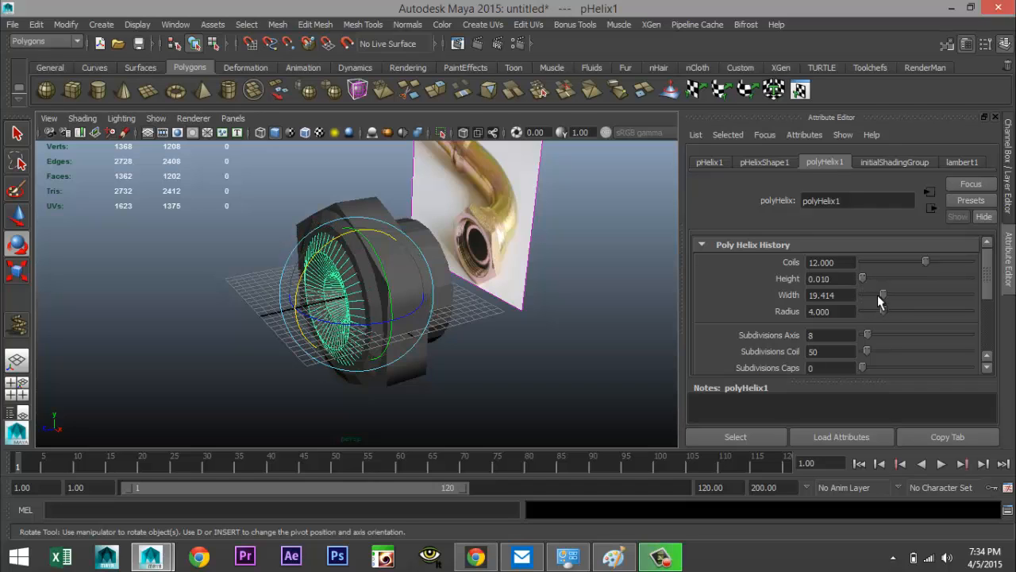
{"action": "left_click", "coordinate": [827, 312]}
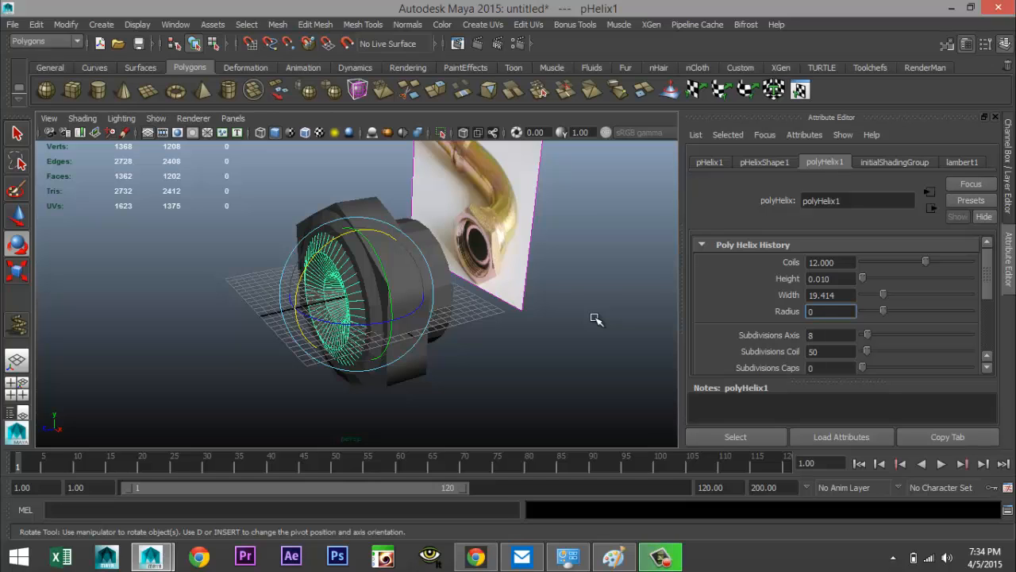
{"action": "type", "text": "0.25"}
{"action": "key", "text": "Return"}
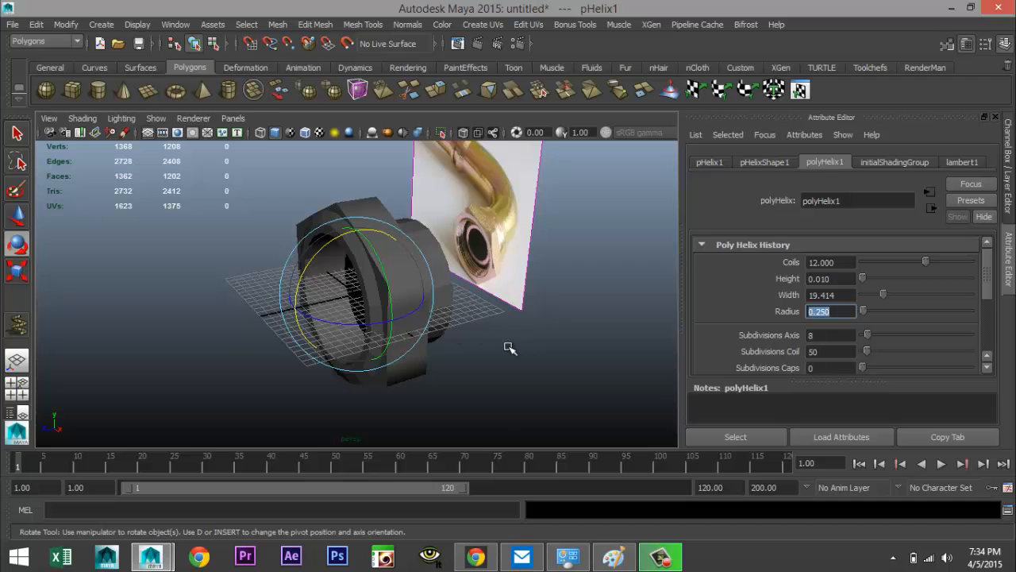
Move the helix out of the nut to the side in wireframe for a clearer view
{"action": "left_click_drag", "start_coordinate": [430, 369], "coordinate": [513, 381], "text": "alt"}
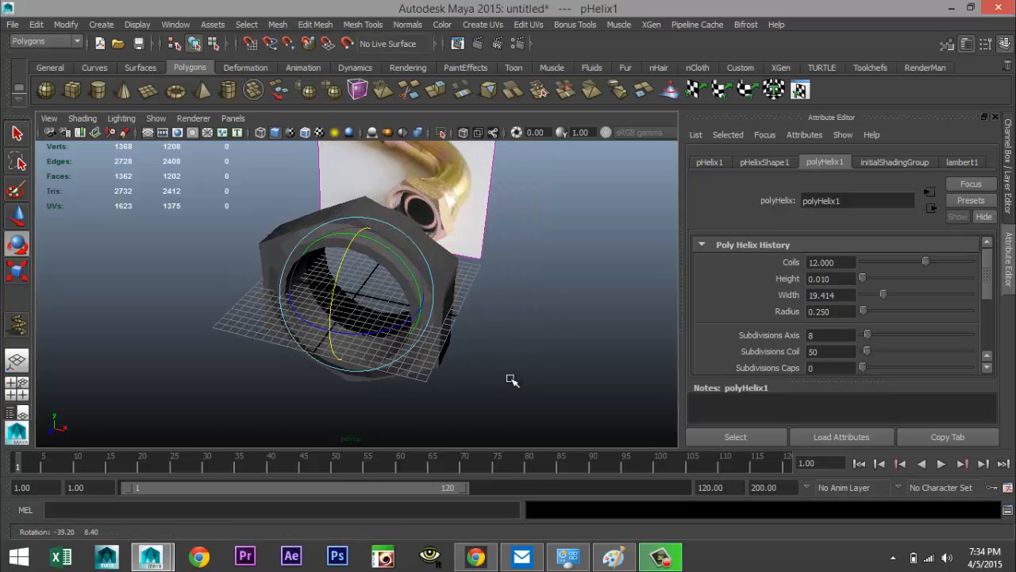
{"action": "key", "text": "4"}
{"action": "scroll", "coordinate": [483, 386], "scroll_direction": "up", "scroll_amount": 4}
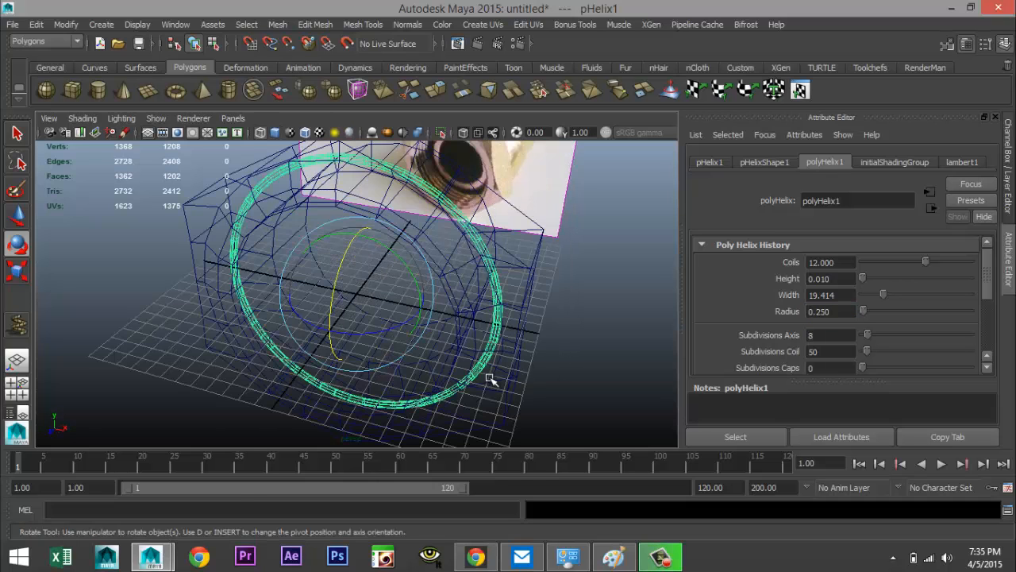
{"action": "key", "text": "w"}
{"action": "left_click_drag", "start_coordinate": [319, 349], "coordinate": [252, 433]}
{"action": "scroll", "coordinate": [408, 401], "scroll_direction": "down", "scroll_amount": 5}
{"action": "left_click_drag", "start_coordinate": [478, 390], "coordinate": [390, 402], "text": "alt"}
{"action": "key", "text": "5"}
{"action": "scroll", "coordinate": [394, 395], "scroll_direction": "up", "scroll_amount": 3}
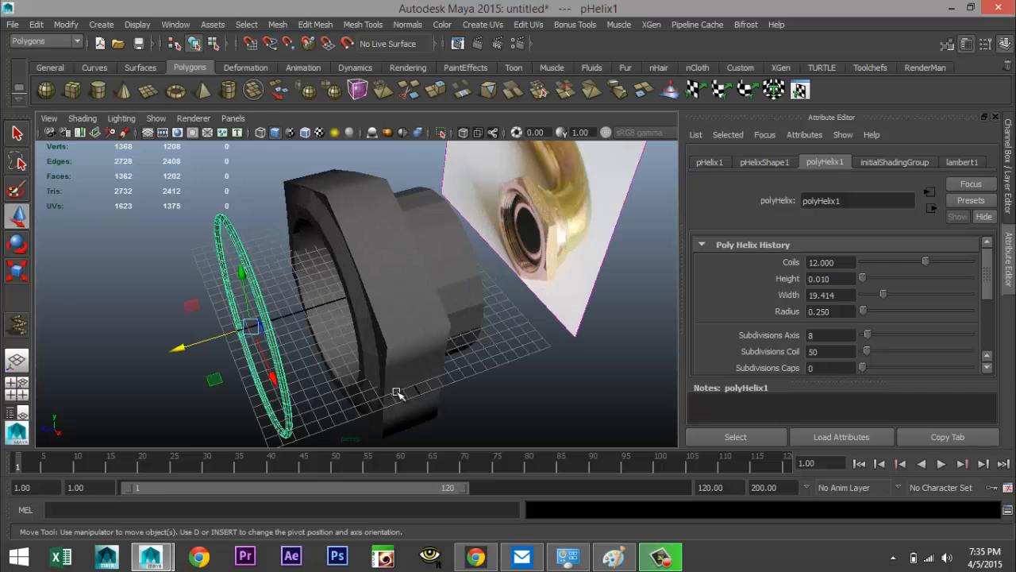
Raise the helix height to about 3.46 and set its coils to 6
{"action": "left_click_drag", "start_coordinate": [864, 279], "coordinate": [865, 280]}
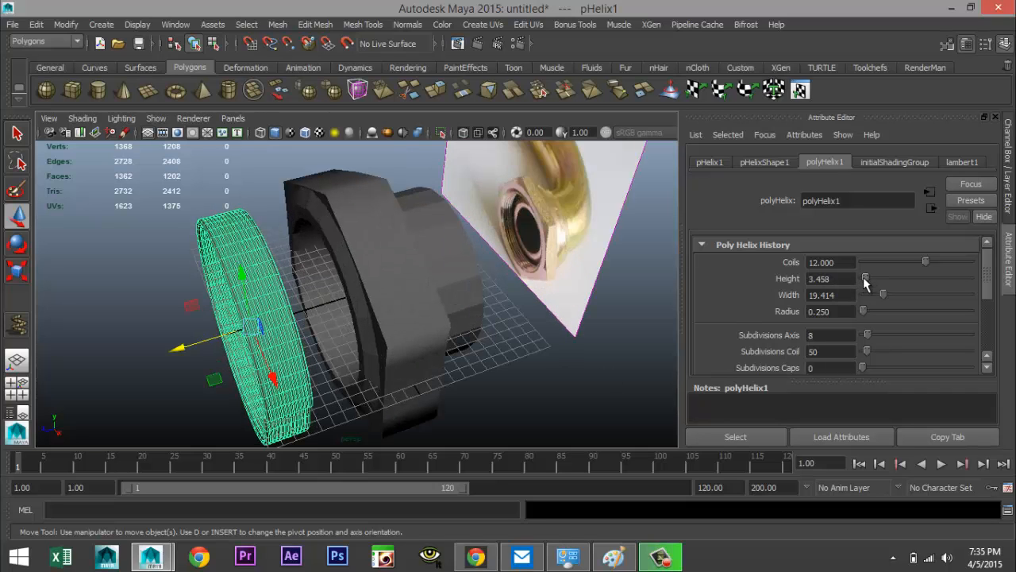
{"action": "scroll", "coordinate": [388, 372], "scroll_direction": "up", "scroll_amount": 3}
{"action": "middle_click_drag", "start_coordinate": [321, 376], "coordinate": [425, 308], "text": "alt"}
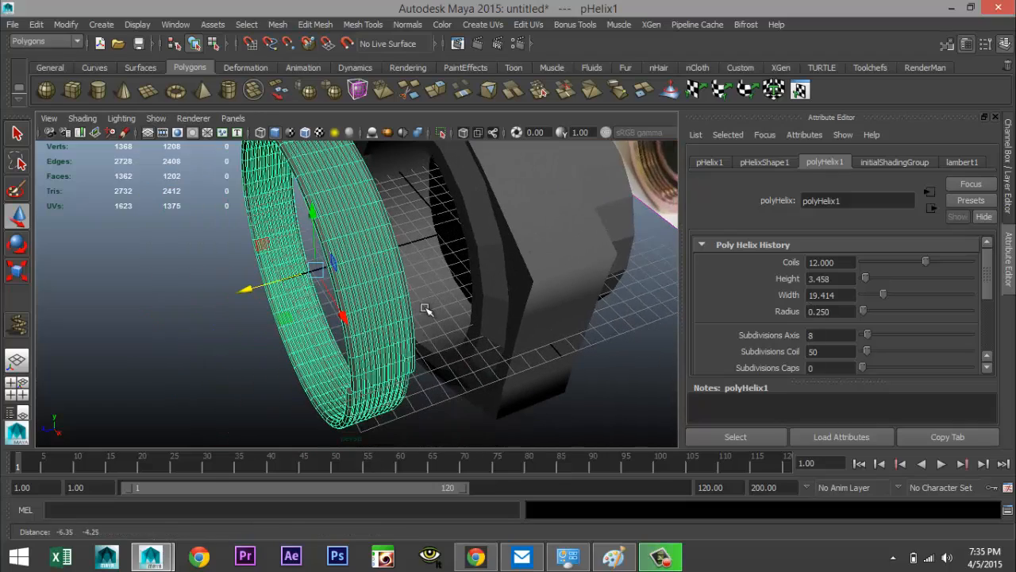
{"action": "left_click_drag", "start_coordinate": [432, 351], "coordinate": [458, 360], "text": "alt"}
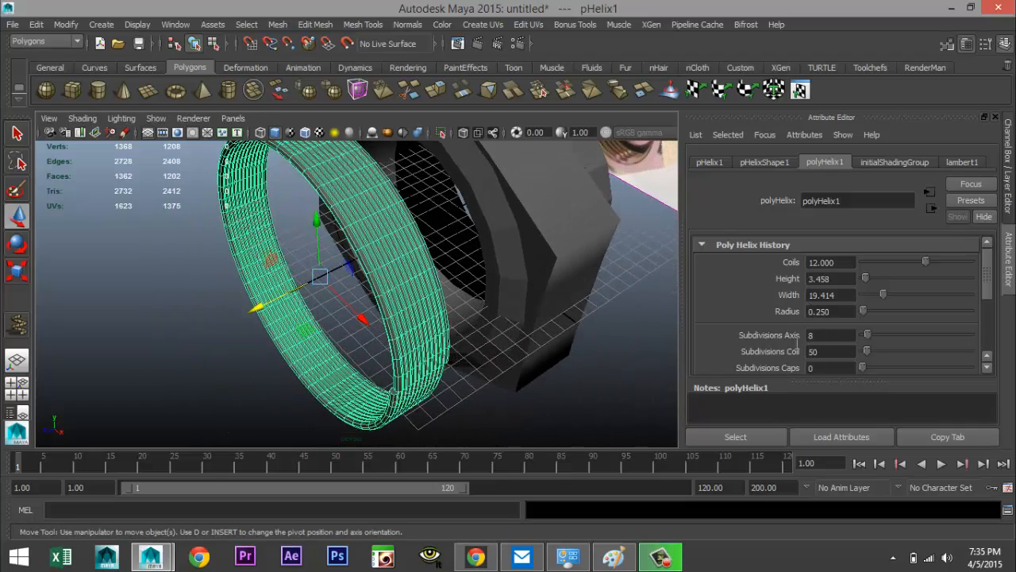
{"action": "left_click_drag", "start_coordinate": [848, 266], "coordinate": [688, 253]}
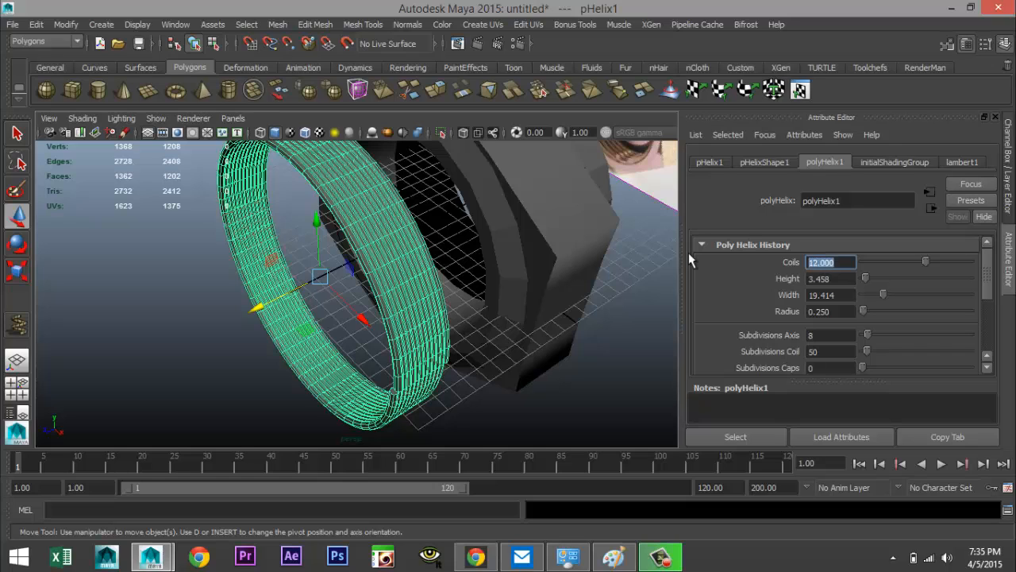
{"action": "type", "text": "8"}
{"action": "key", "text": "Return"}
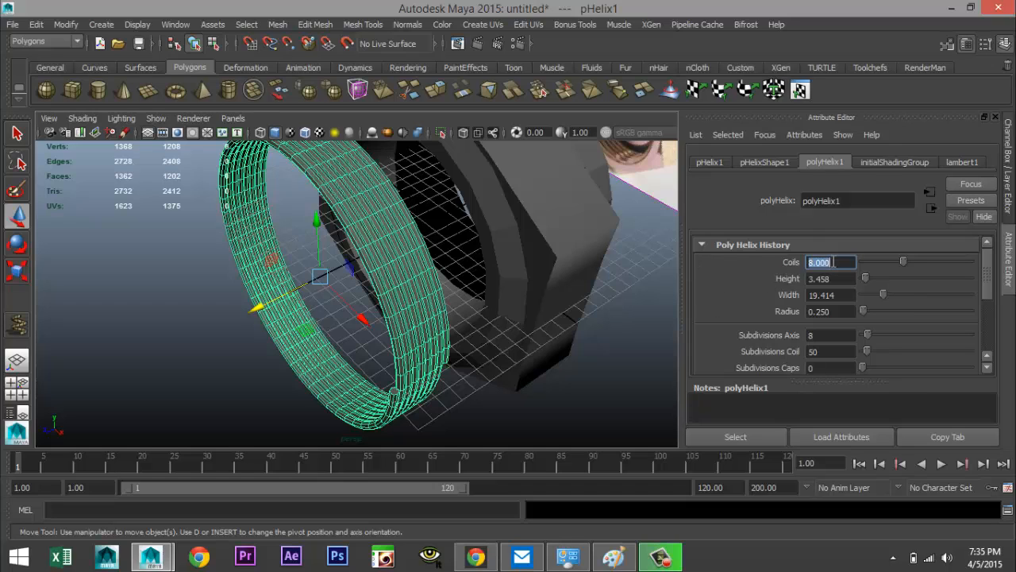
{"action": "key", "text": "Return"}
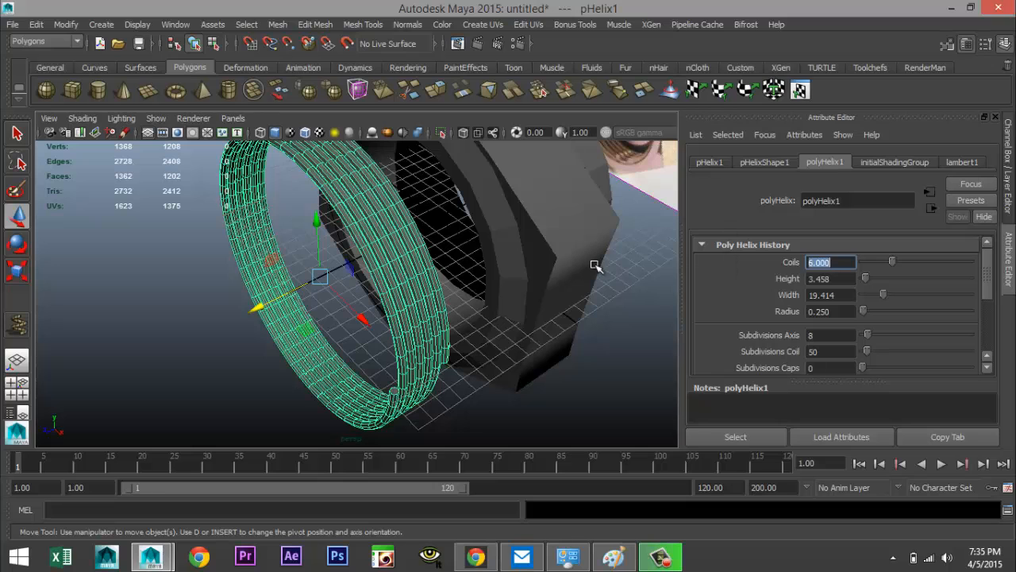
Set the helix radius to 0.15
{"action": "left_click_drag", "start_coordinate": [479, 354], "coordinate": [457, 366], "text": "alt"}
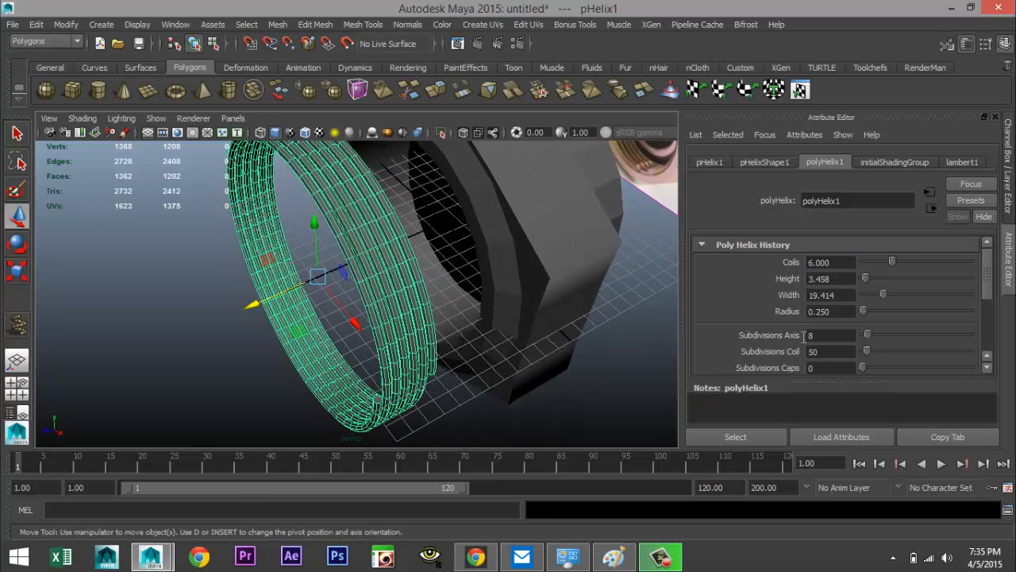
{"action": "left_click_drag", "start_coordinate": [844, 311], "coordinate": [725, 312]}
{"action": "type", "text": "0.15"}
{"action": "key", "text": "Return"}
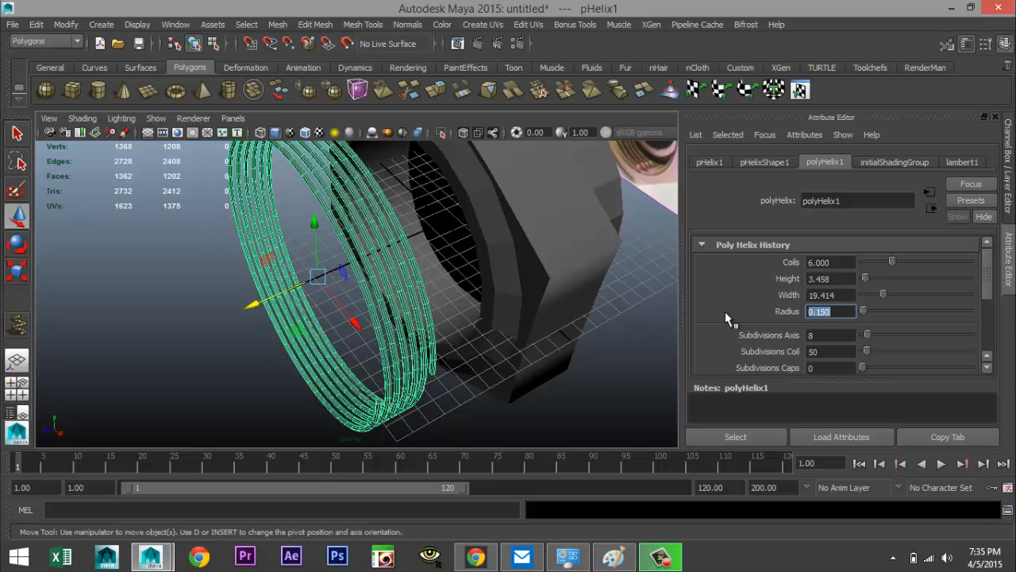
Move the helix back inside the nut's bore
{"action": "mouse_move", "coordinate": [527, 318]}
{"action": "left_mouse_down", "text": "alt"}
{"action": "mouse_move", "coordinate": [540, 315]}
{"action": "mouse_move", "coordinate": [537, 336]}
{"action": "left_mouse_up", "text": "alt"}
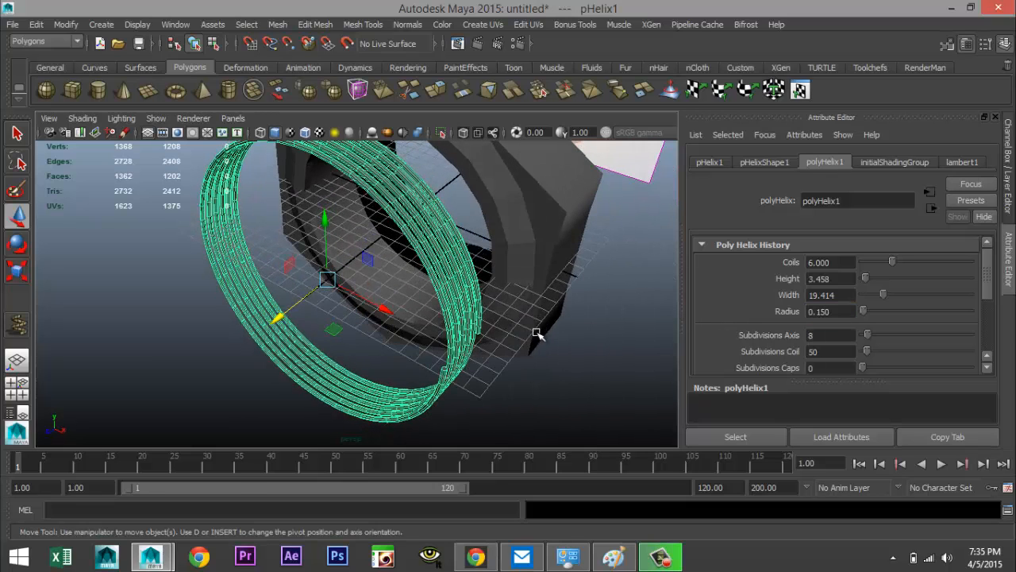
{"action": "left_click_drag", "start_coordinate": [276, 318], "coordinate": [367, 246]}
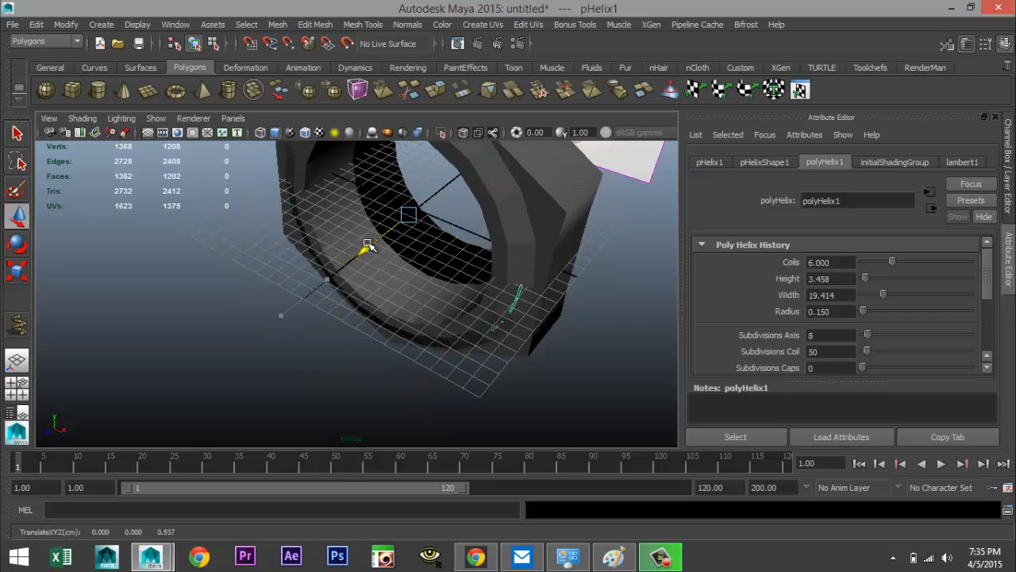
{"action": "left_click", "coordinate": [18, 389]}
{"action": "key", "text": "space"}
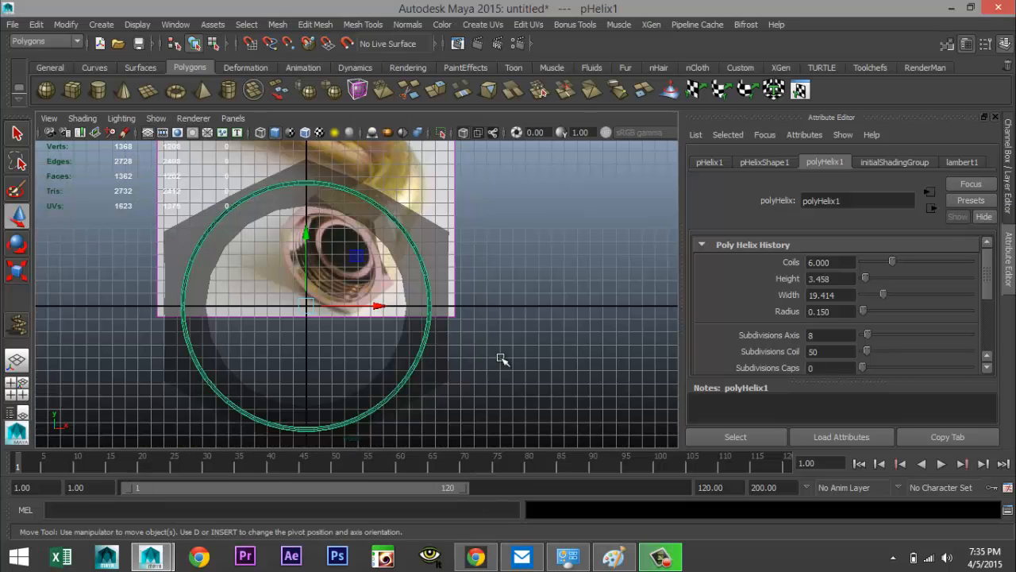
Scale the helix uniformly to about 0.81 so it fits within the bore
{"action": "key", "text": "r"}
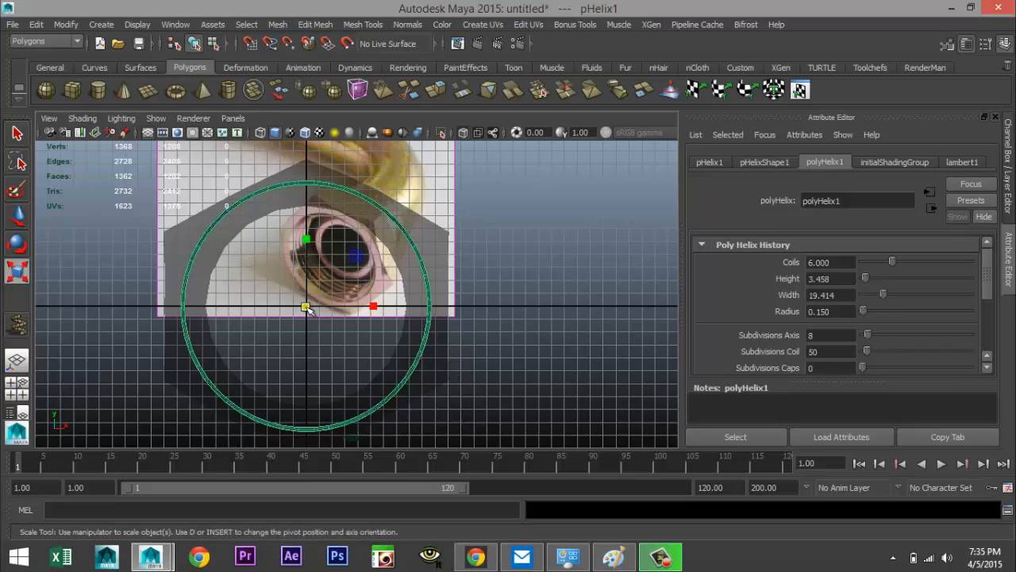
{"action": "left_click_drag", "start_coordinate": [309, 310], "coordinate": [272, 305]}
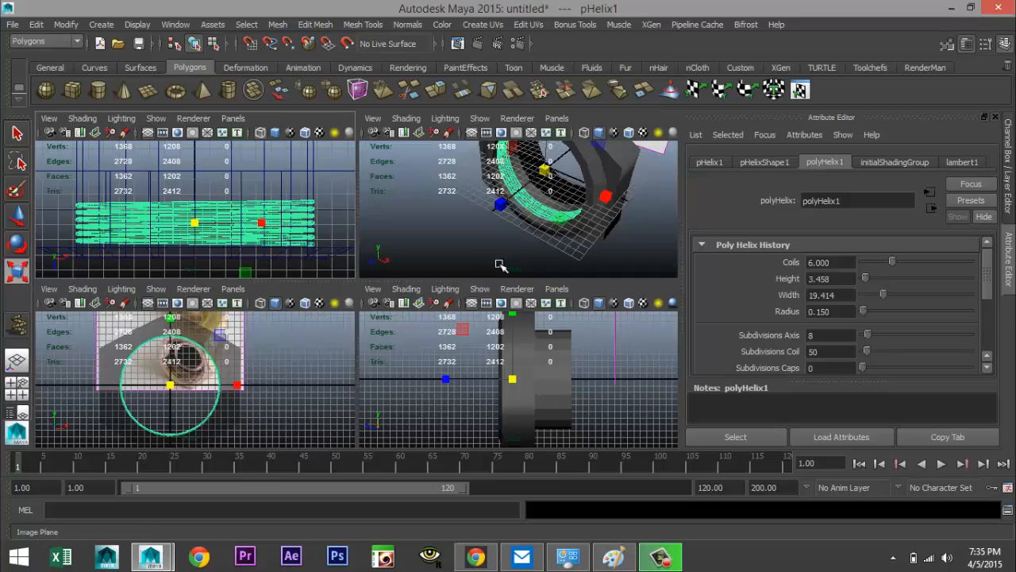
{"action": "key", "text": "space"}
{"action": "key", "text": "space"}
{"action": "left_click_drag", "start_coordinate": [449, 295], "coordinate": [486, 275], "text": "alt"}
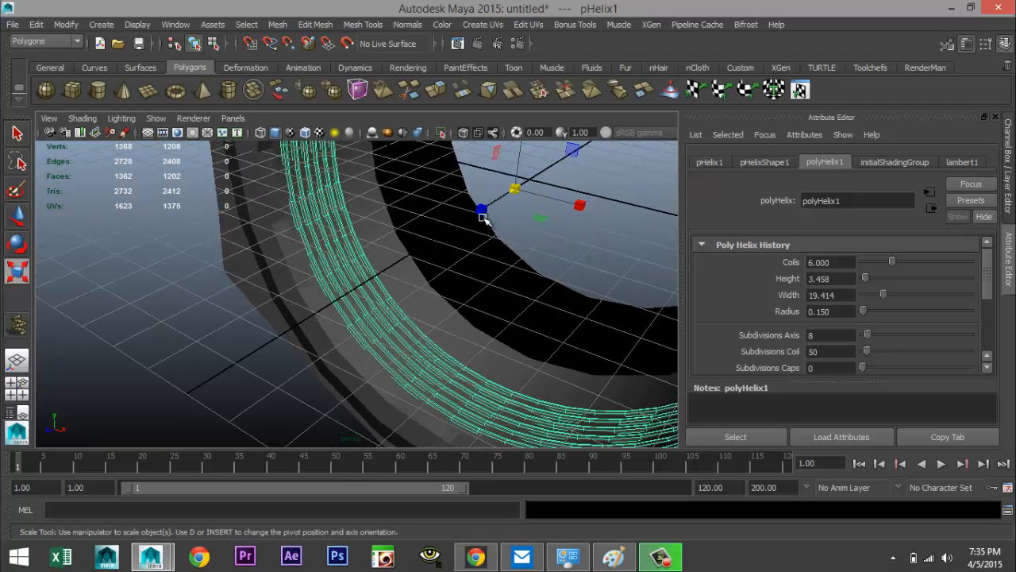
{"action": "left_click_drag", "start_coordinate": [483, 211], "coordinate": [509, 251]}
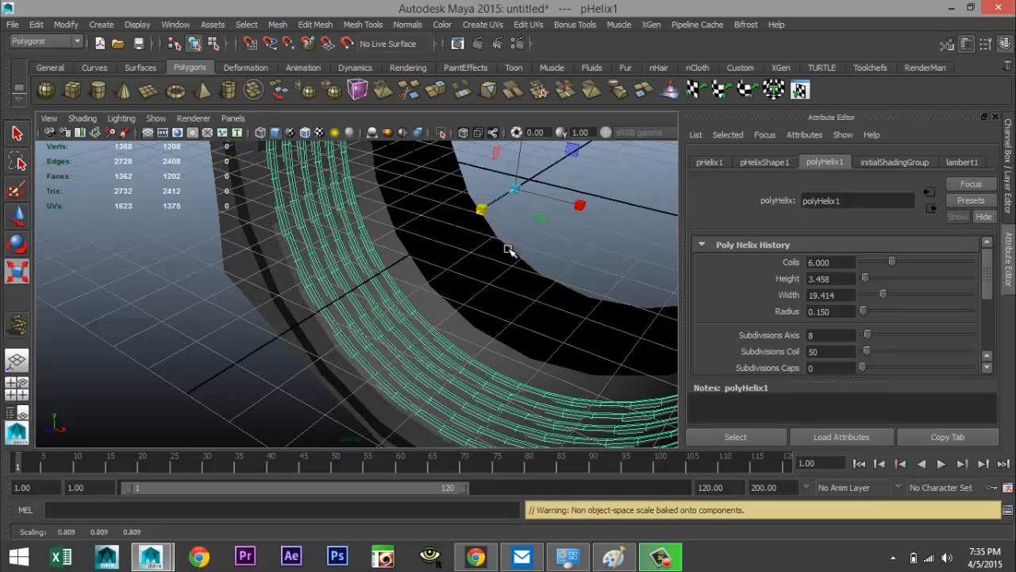
Set the helix's coil count to 10
{"action": "double_click", "coordinate": [812, 265]}
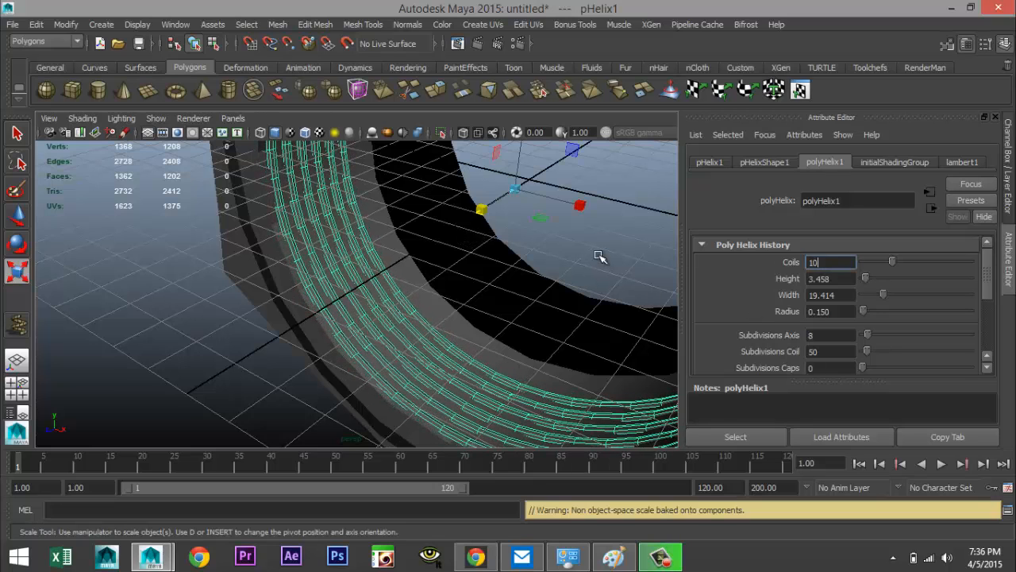
{"action": "key", "text": "Return"}
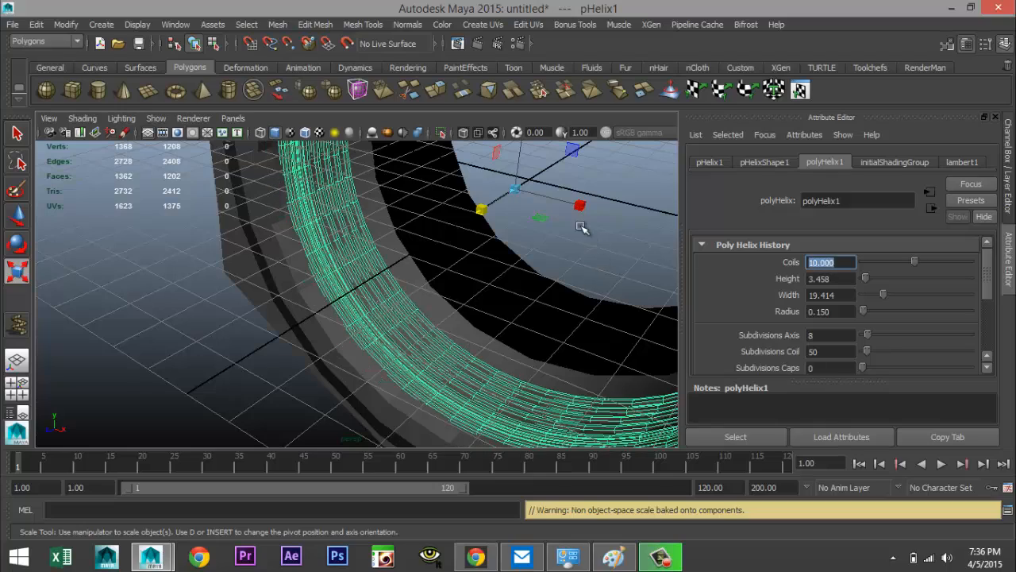
{"action": "left_click_drag", "start_coordinate": [479, 209], "coordinate": [449, 234]}
{"action": "scroll", "coordinate": [450, 234], "scroll_direction": "down", "scroll_amount": 5}
{"action": "scroll", "coordinate": [450, 234], "scroll_direction": "up", "scroll_amount": 4}
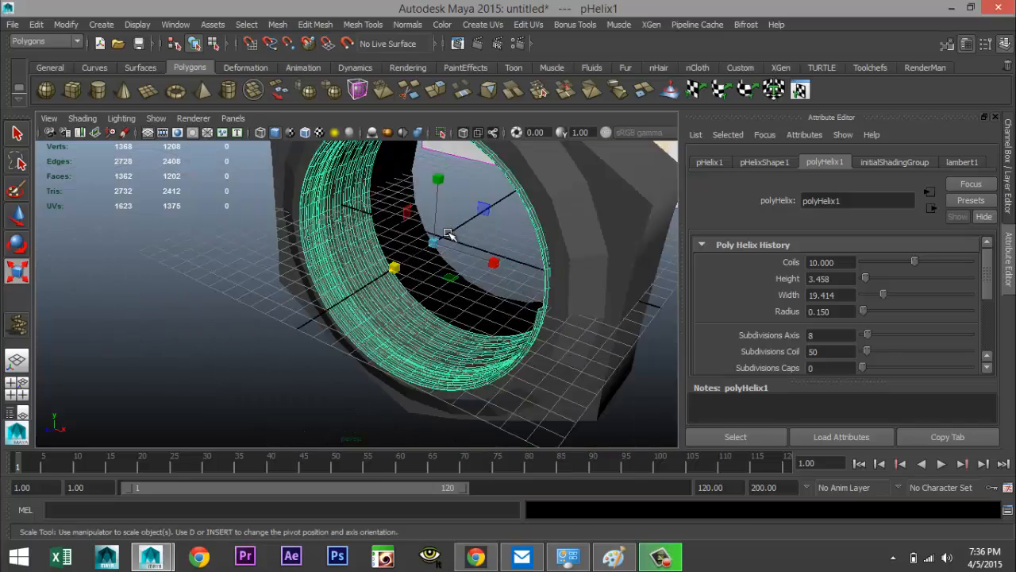
Nudge the helix about 0.07 along Z to sit inside the nut
{"action": "left_click_drag", "start_coordinate": [344, 253], "coordinate": [301, 287], "text": "alt"}
{"action": "key", "text": "w"}
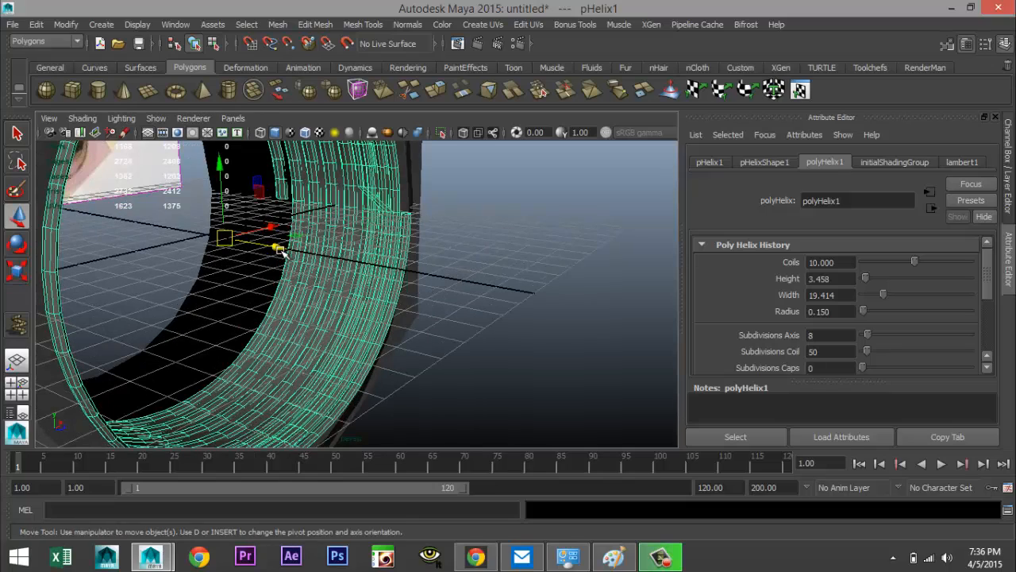
{"action": "left_click_drag", "start_coordinate": [273, 245], "coordinate": [262, 246]}
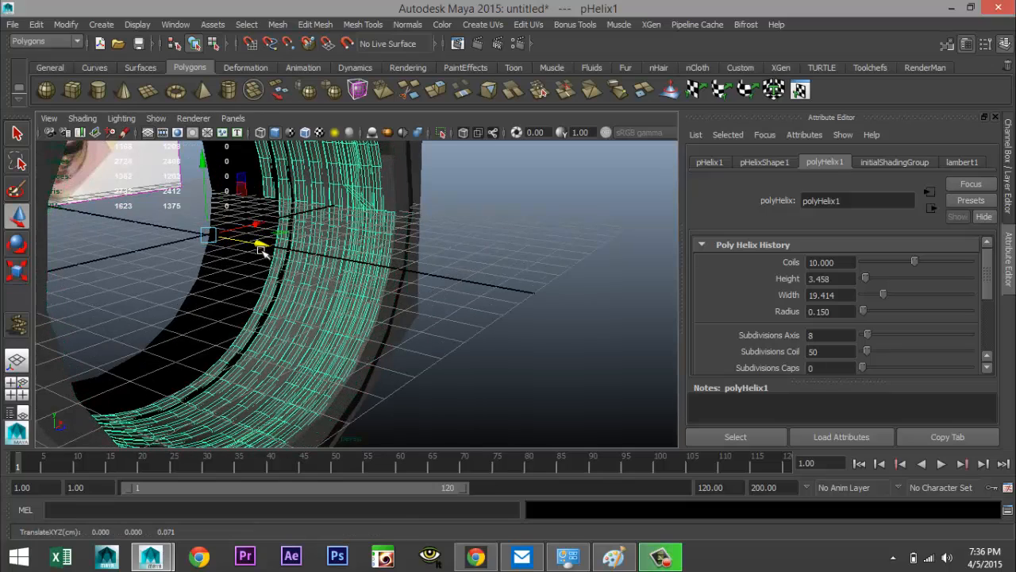
{"action": "left_click", "coordinate": [24, 387]}
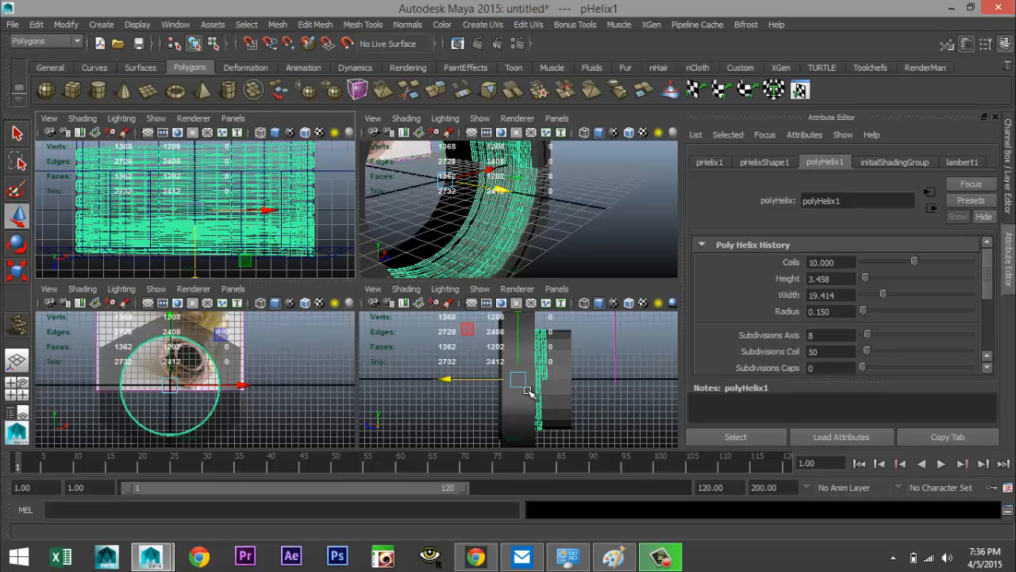
Flatten the helix by setting its height to 0.010 and nudge it slightly along Z within the bore
{"action": "key", "text": "space"}
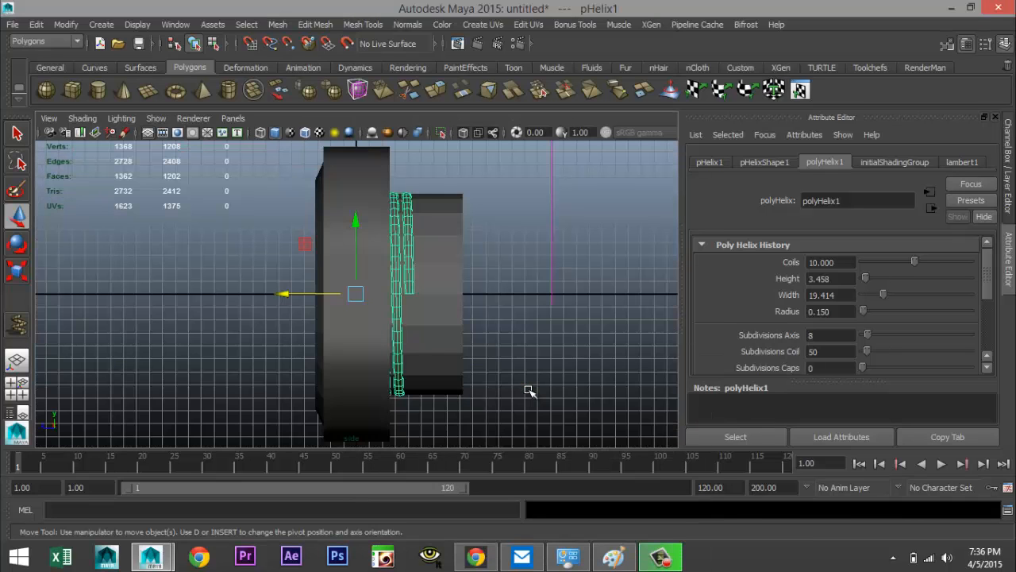
{"action": "key", "text": "4"}
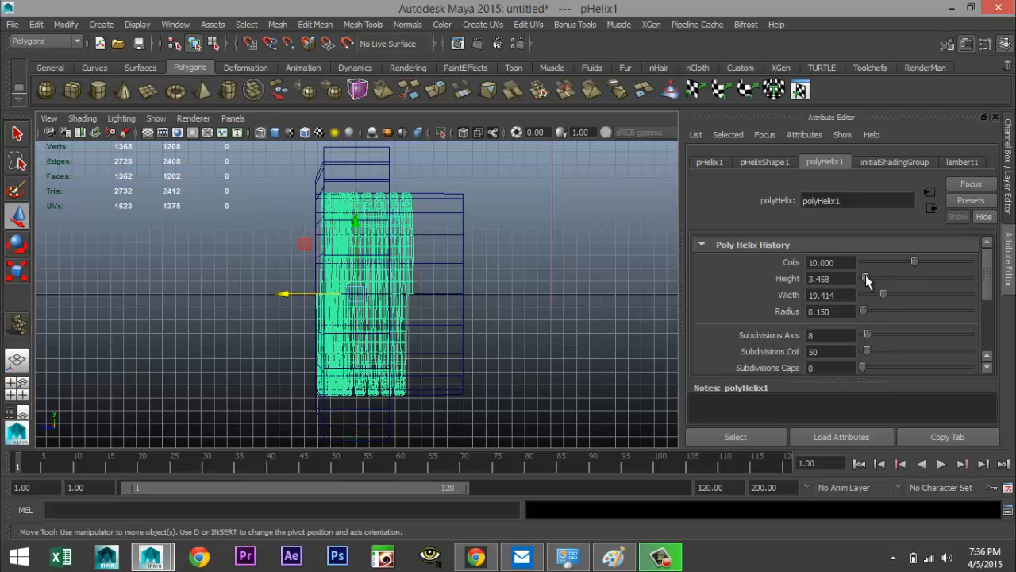
{"action": "left_click_drag", "start_coordinate": [866, 278], "coordinate": [862, 278]}
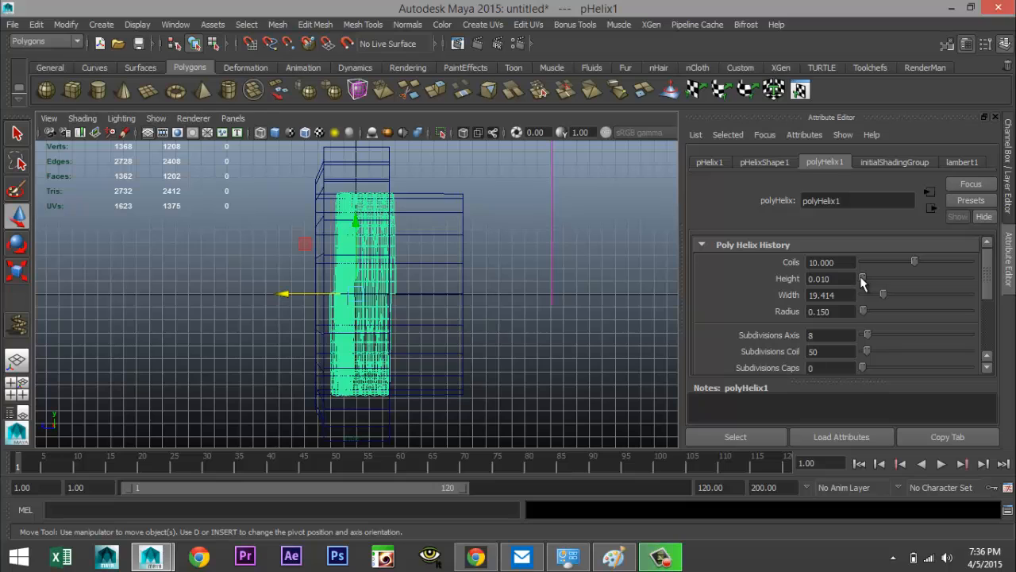
{"action": "left_click_drag", "start_coordinate": [278, 292], "coordinate": [267, 294]}
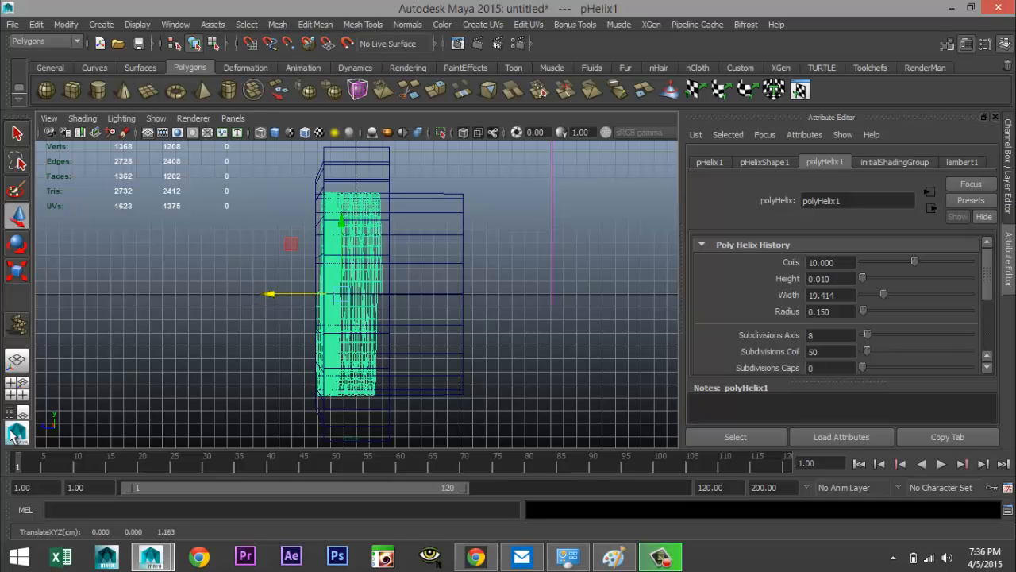
{"action": "left_click", "coordinate": [17, 386]}
Create a polygon torus about 15 units in radius beside the nut
{"action": "key", "text": "space"}
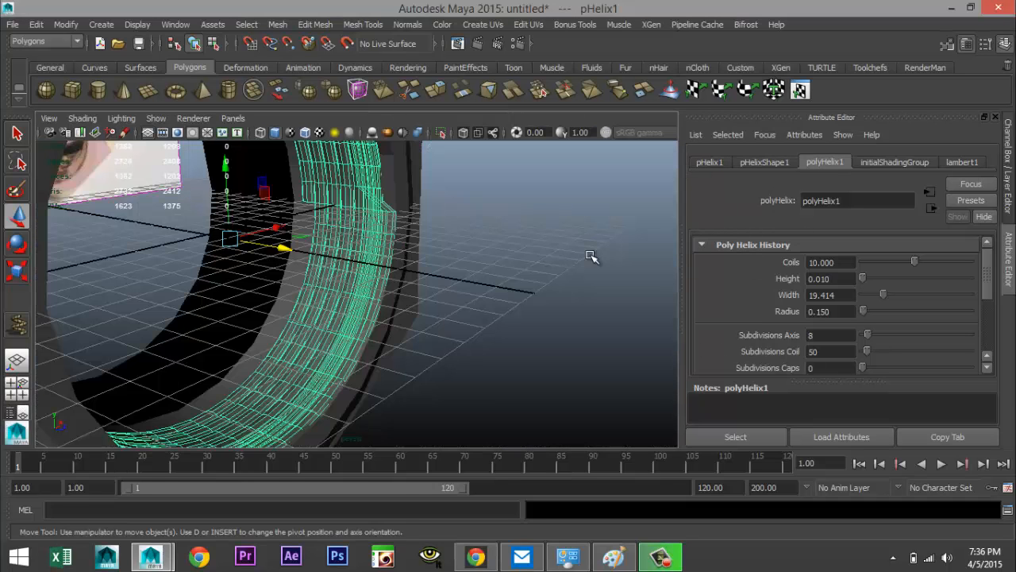
{"action": "left_click", "coordinate": [533, 279]}
{"action": "scroll", "coordinate": [532, 279], "scroll_direction": "down", "scroll_amount": 3}
{"action": "scroll", "coordinate": [530, 278], "scroll_direction": "up", "scroll_amount": 3}
{"action": "left_click_drag", "start_coordinate": [531, 278], "coordinate": [367, 272], "text": "alt"}
{"action": "middle_click_drag", "start_coordinate": [483, 307], "coordinate": [241, 263], "text": "alt"}
{"action": "scroll", "coordinate": [318, 264], "scroll_direction": "down", "scroll_amount": 3}
{"action": "middle_click_drag", "start_coordinate": [475, 224], "coordinate": [518, 208], "text": "alt"}
{"action": "scroll", "coordinate": [517, 280], "scroll_direction": "up", "scroll_amount": 4}
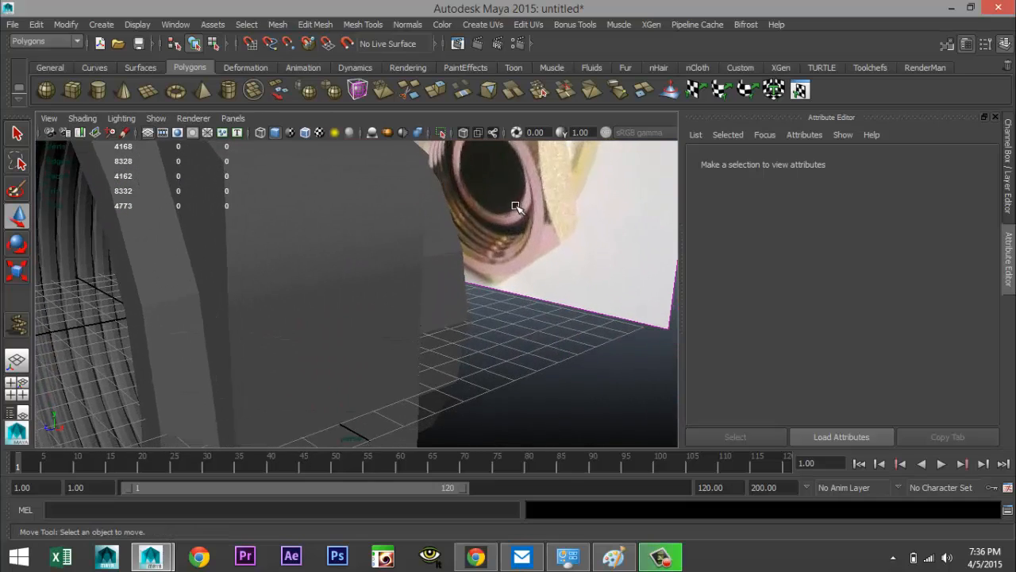
{"action": "scroll", "coordinate": [511, 222], "scroll_direction": "down", "scroll_amount": 4}
{"action": "left_click_drag", "start_coordinate": [445, 282], "coordinate": [460, 238], "text": "alt"}
{"action": "left_click", "coordinate": [176, 90]}
{"action": "left_click_drag", "start_coordinate": [549, 333], "coordinate": [820, 387], "text": "alt"}
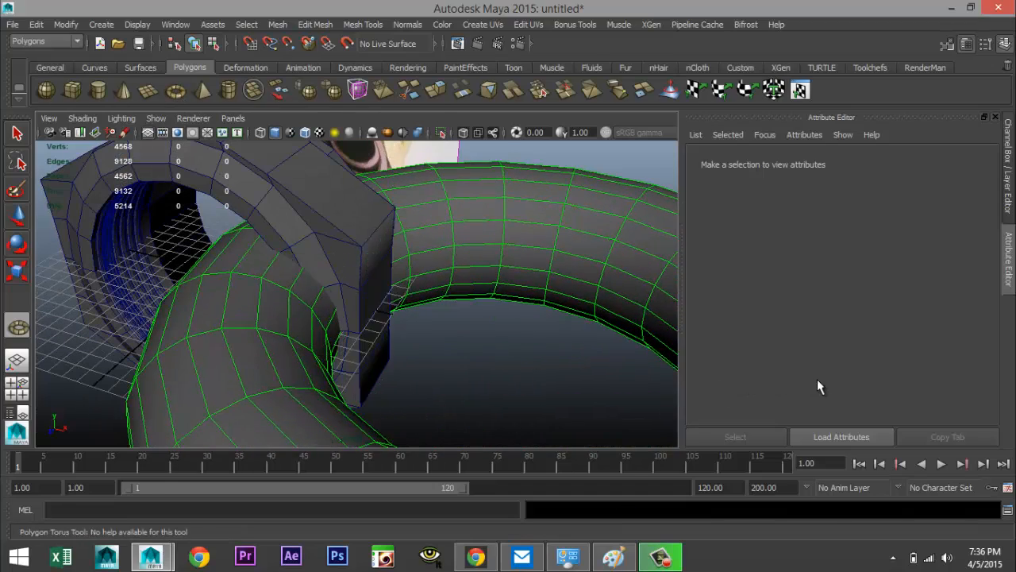
{"action": "scroll", "coordinate": [481, 276], "scroll_direction": "down", "scroll_amount": 5}
{"action": "key", "text": "w"}
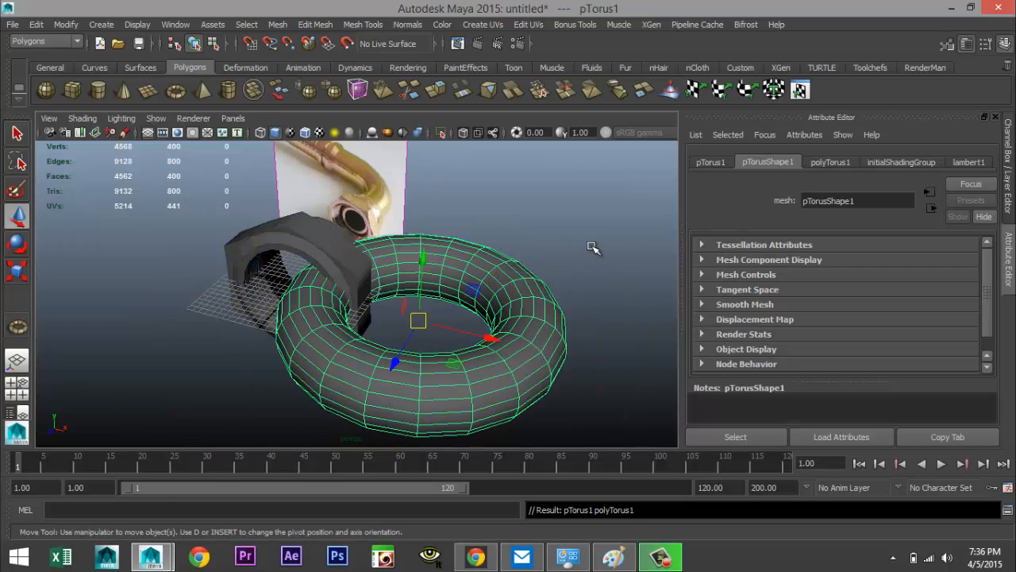
Set the torus's section radius to 1
{"action": "left_click", "coordinate": [830, 163]}
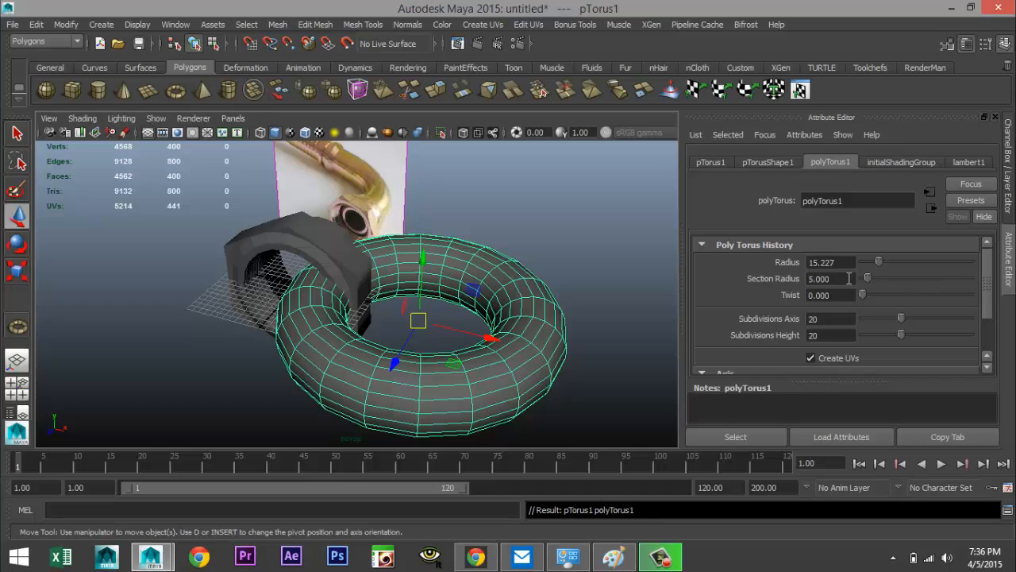
{"action": "left_click_drag", "start_coordinate": [849, 278], "coordinate": [816, 279]}
{"action": "type", "text": "1"}
{"action": "key", "text": "Return"}
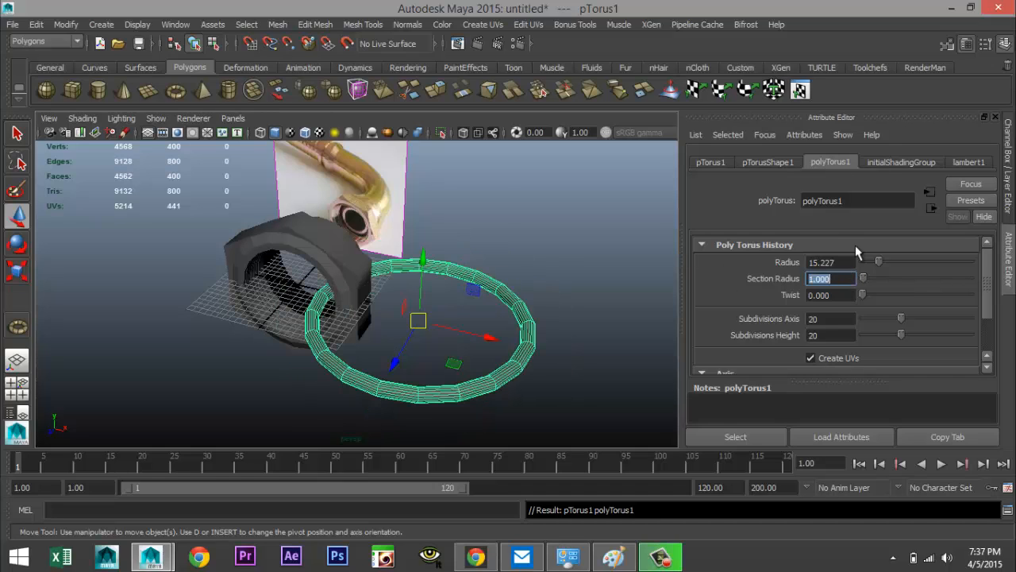
Set the torus's axis and height subdivisions to 30 and its radius to about 10.35
{"action": "left_click", "coordinate": [831, 319]}
{"action": "type", "text": "30"}
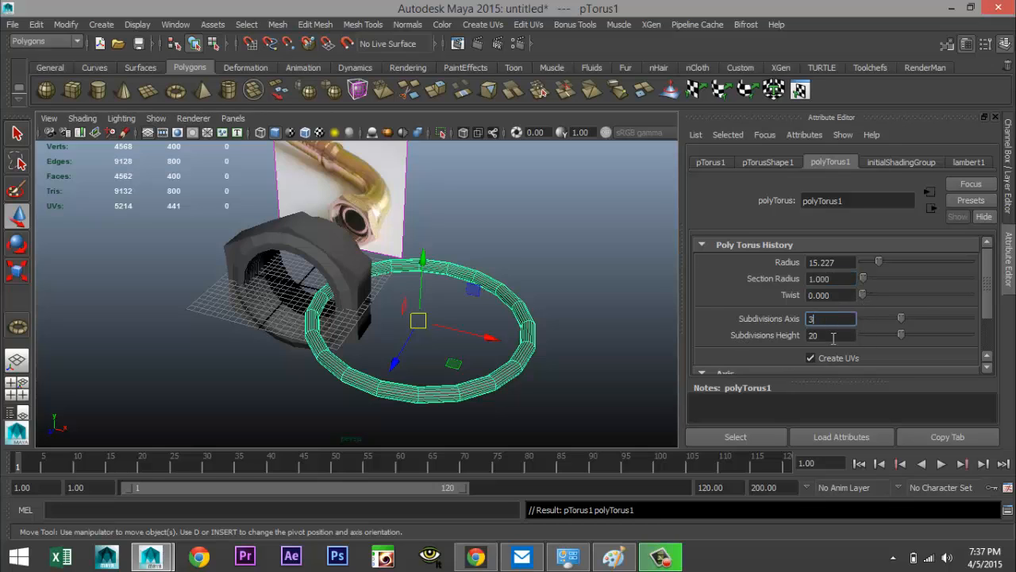
{"action": "key", "text": "Tab"}
{"action": "type", "text": "3"}
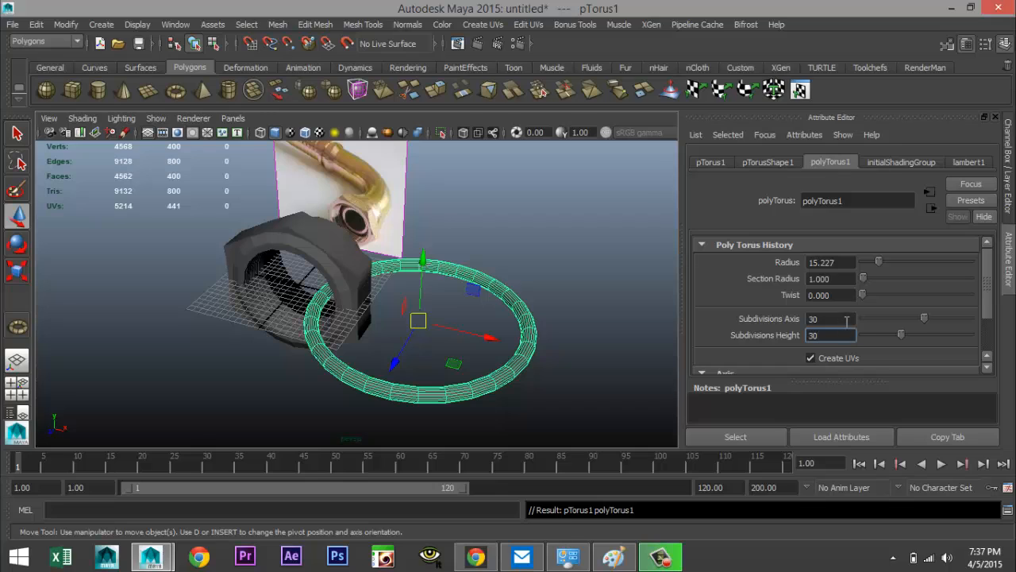
{"action": "left_click", "coordinate": [831, 318]}
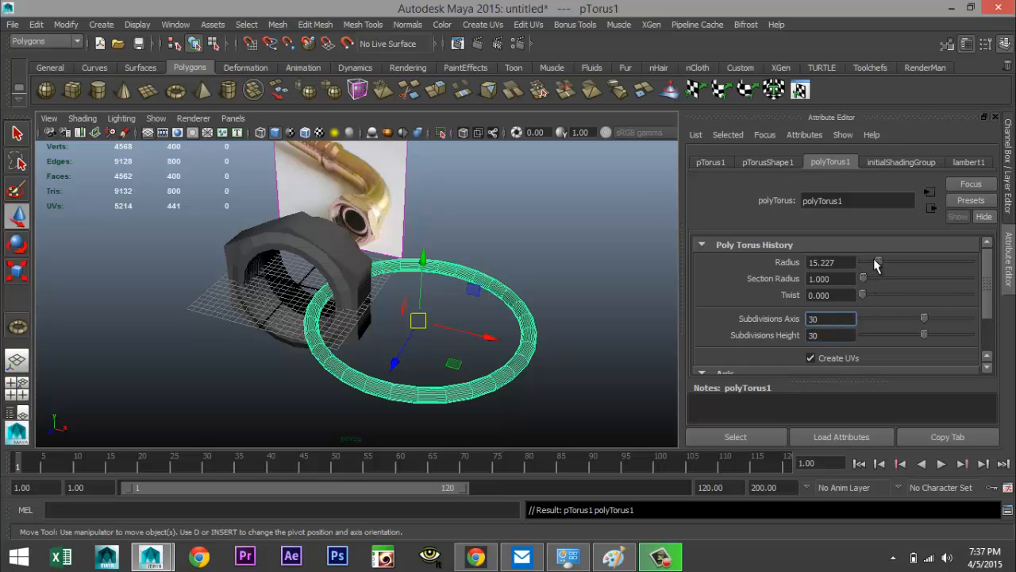
{"action": "left_click_drag", "start_coordinate": [876, 262], "coordinate": [874, 262]}
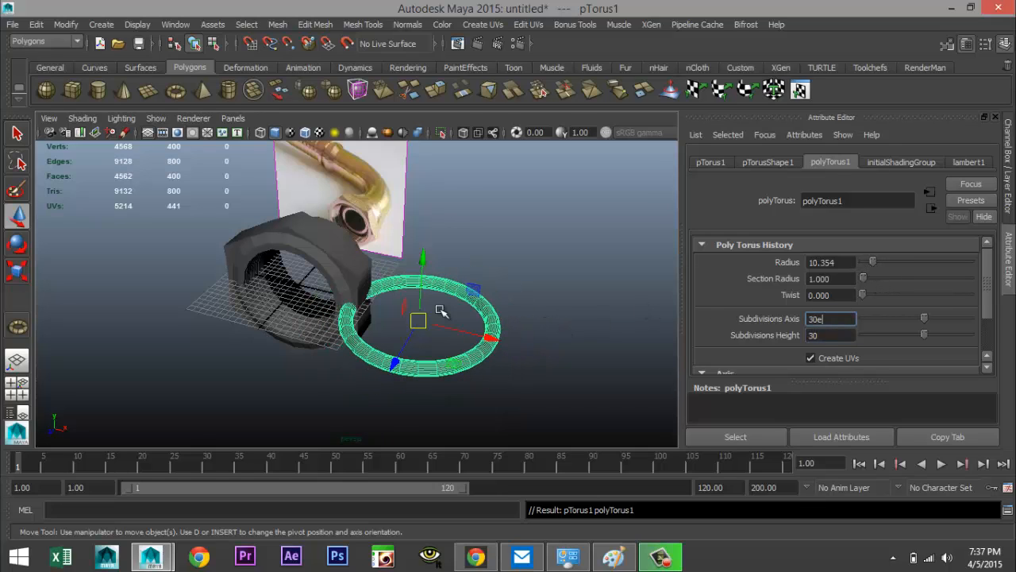
{"action": "left_click", "coordinate": [579, 290]}
{"action": "left_click", "coordinate": [486, 318]}
Rotate the torus 90° about X so it stands upright
{"action": "key", "text": "e"}
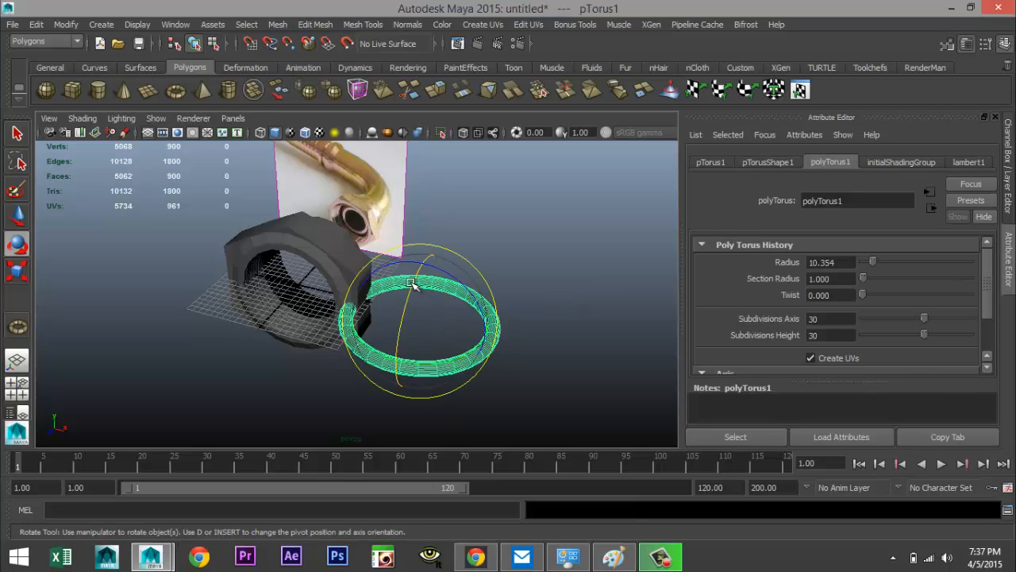
{"action": "left_click_drag", "start_coordinate": [438, 322], "coordinate": [418, 374]}
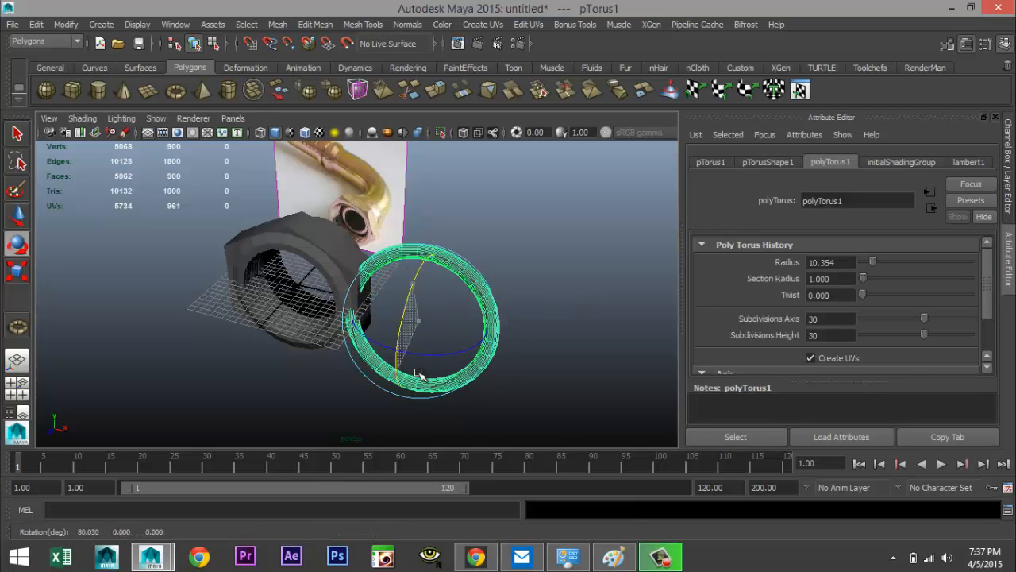
{"action": "left_click", "coordinate": [713, 163]}
{"action": "left_click", "coordinate": [836, 279]}
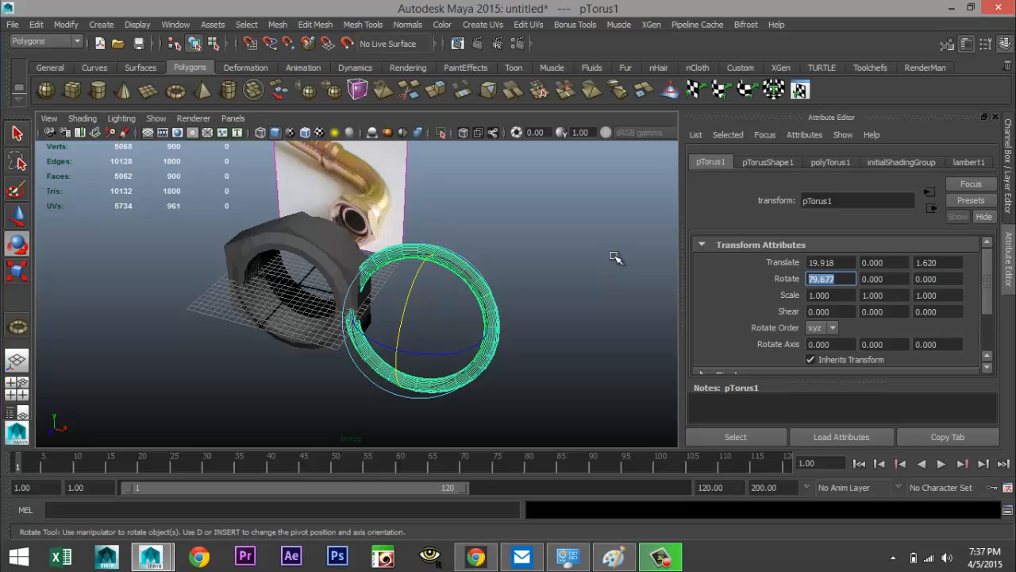
{"action": "type", "text": "90"}
{"action": "key", "text": "Return"}
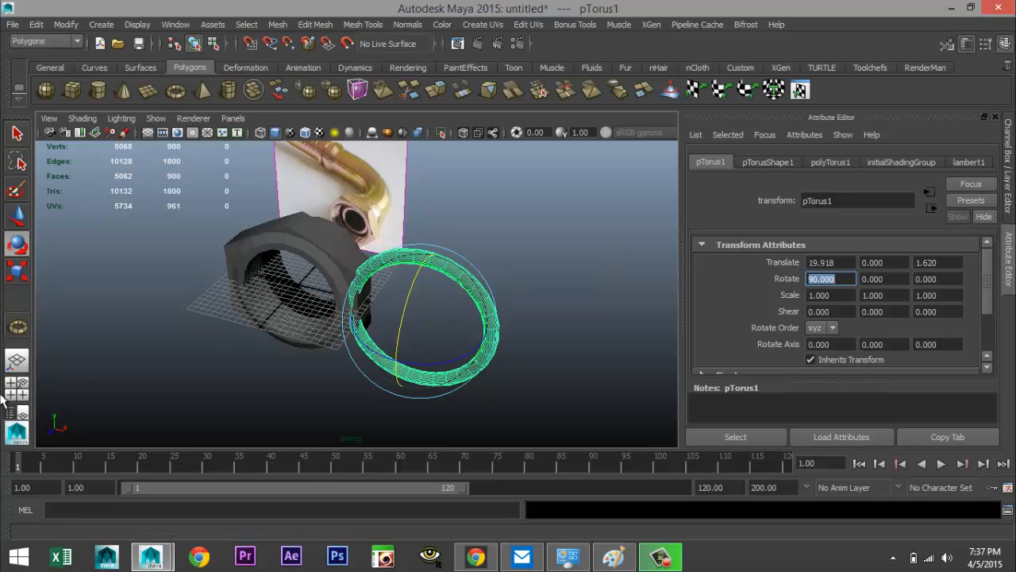
Move the torus to the origin by setting its X and Z translation to 0
{"action": "left_click", "coordinate": [492, 296]}
{"action": "left_click", "coordinate": [492, 296]}
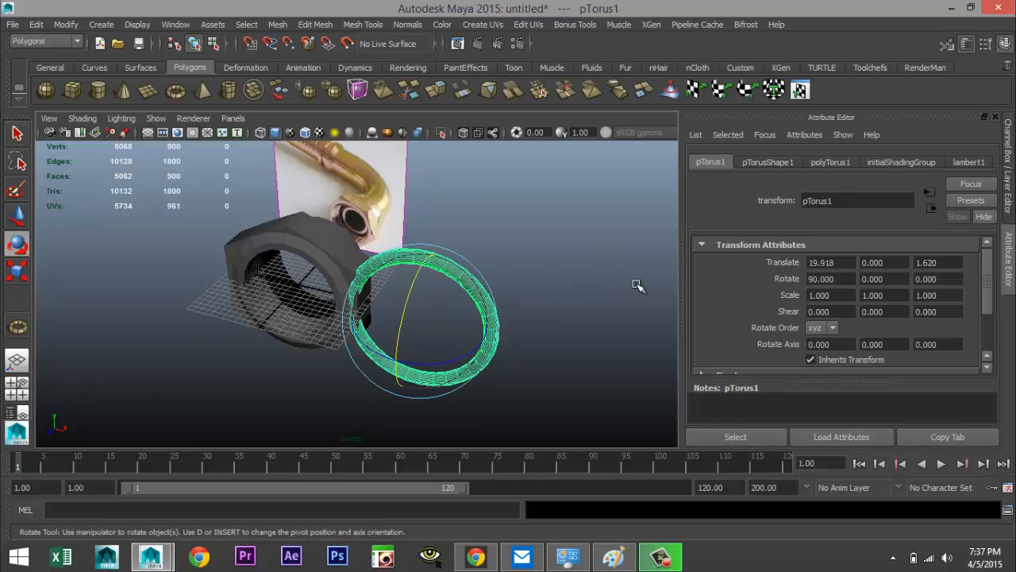
{"action": "left_click", "coordinate": [778, 162]}
{"action": "left_click", "coordinate": [828, 163]}
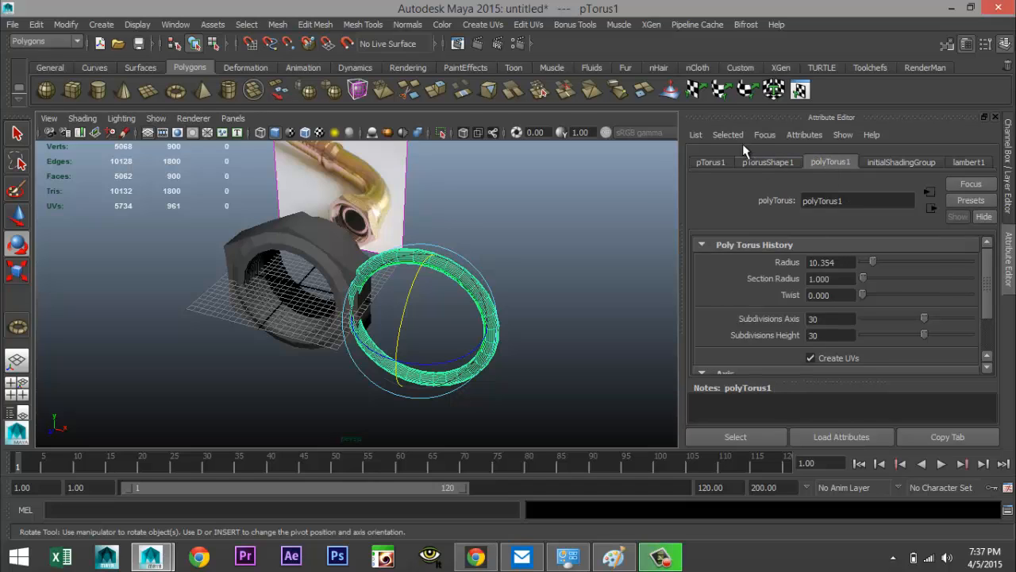
{"action": "left_click", "coordinate": [725, 162]}
{"action": "left_click_drag", "start_coordinate": [846, 262], "coordinate": [639, 263]}
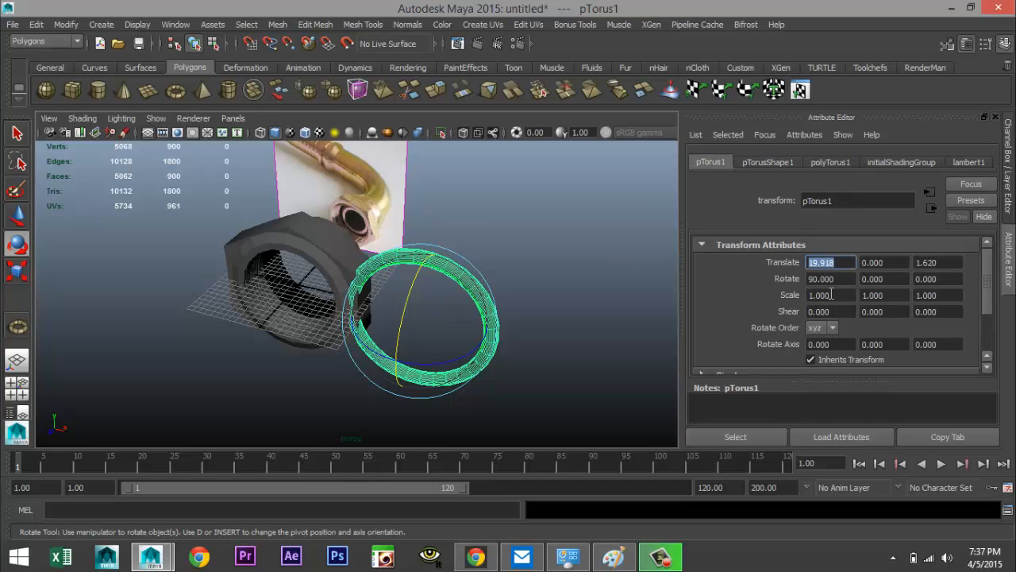
{"action": "type", "text": "0"}
{"action": "left_click_drag", "start_coordinate": [946, 261], "coordinate": [889, 265]}
{"action": "type", "text": "0"}
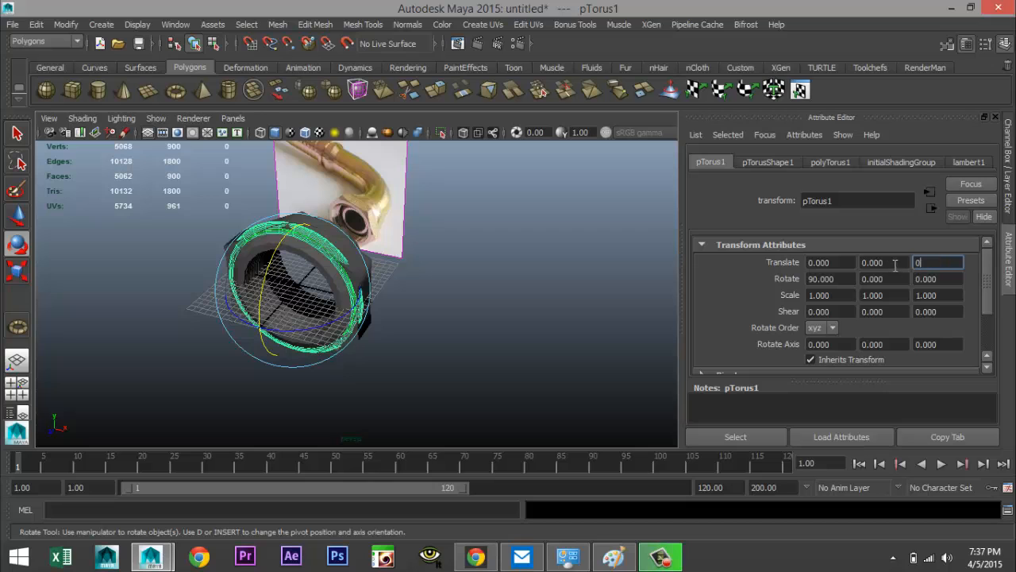
{"action": "left_click", "coordinate": [893, 265]}
Scale the torus uniformly to about 0.67 so it fits the nut's front face
{"action": "left_click", "coordinate": [18, 387]}
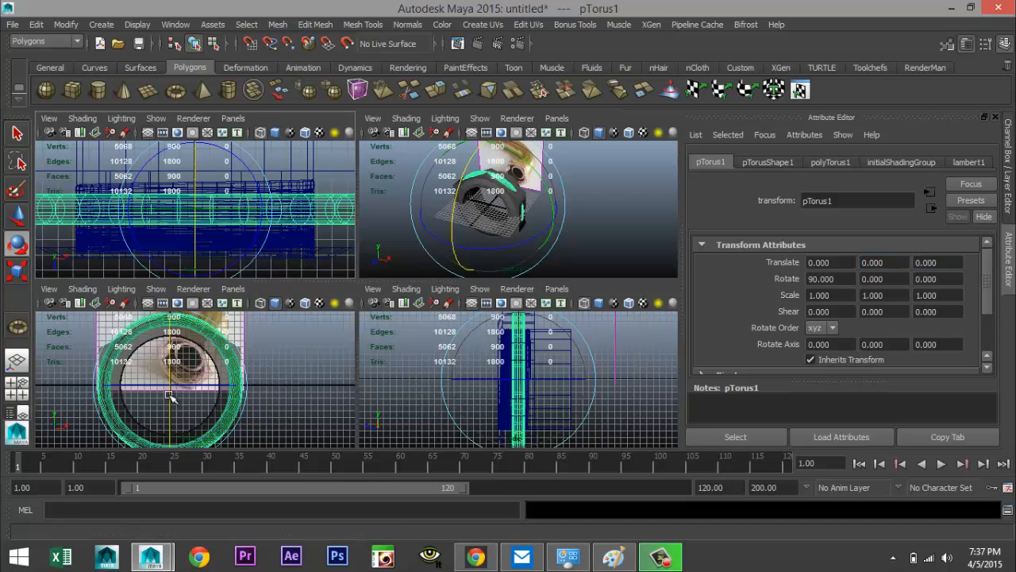
{"action": "key", "text": "space"}
{"action": "key", "text": "r"}
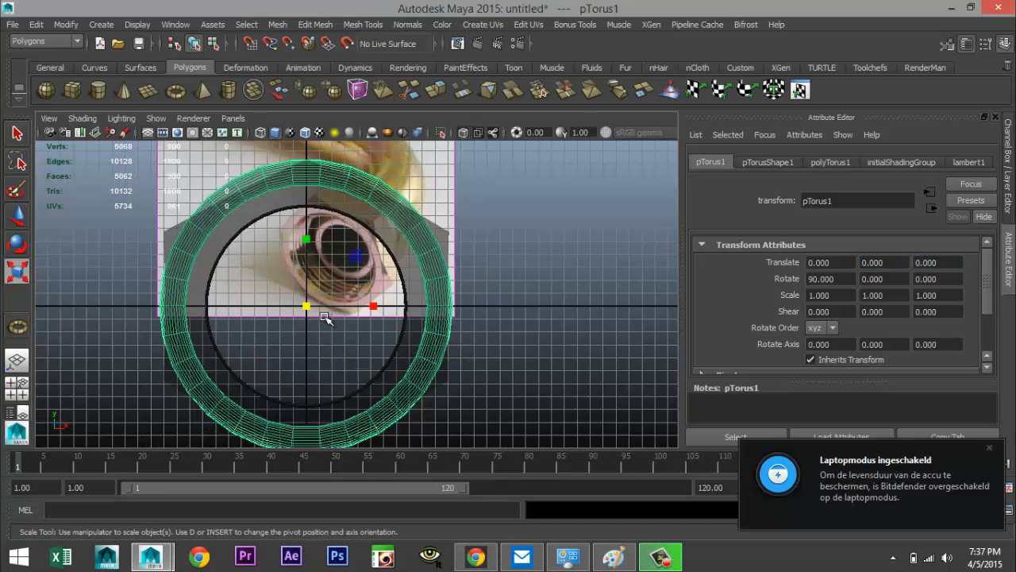
{"action": "left_click_drag", "start_coordinate": [308, 307], "coordinate": [243, 312]}
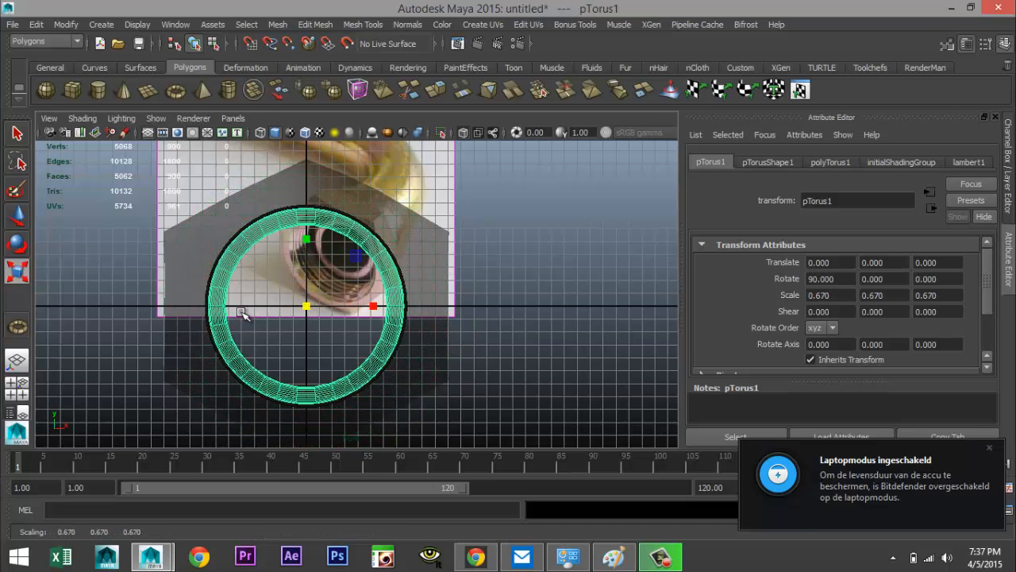
{"action": "left_click", "coordinate": [986, 452]}
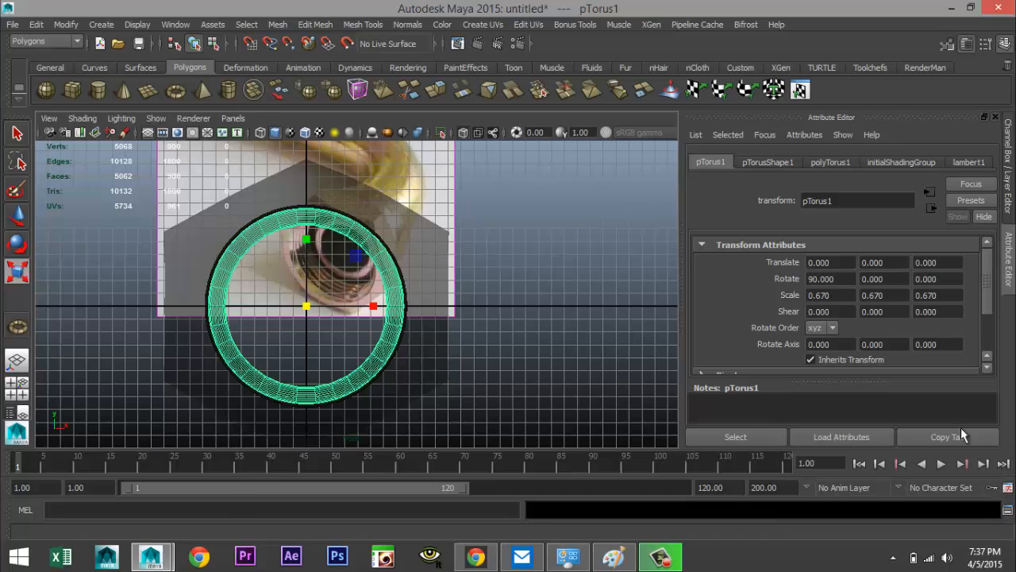
Set the torus's section radius to 0.5
{"action": "left_click", "coordinate": [818, 162]}
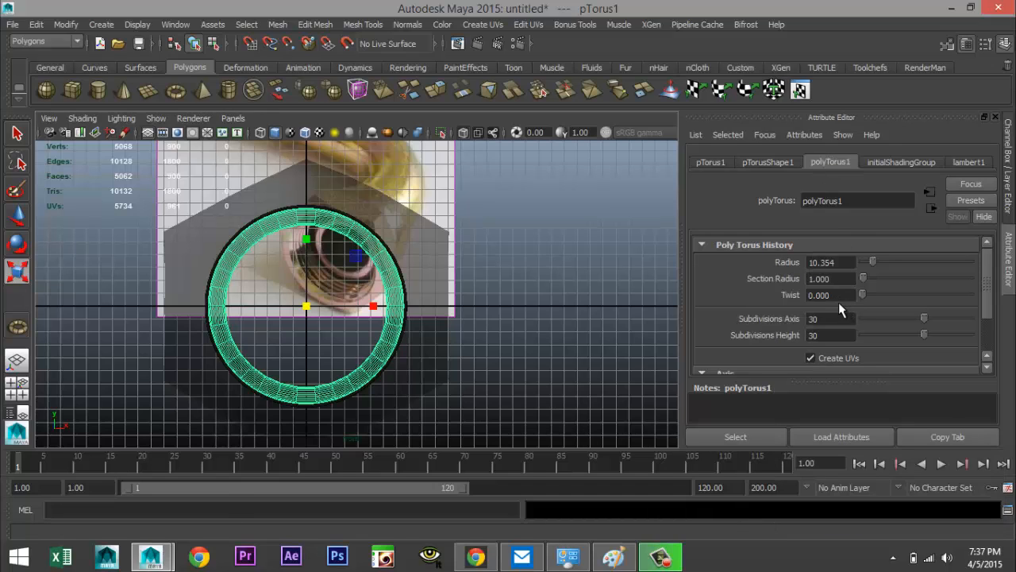
{"action": "double_click", "coordinate": [849, 279]}
{"action": "type", "text": "0.5"}
{"action": "key", "text": "Return"}
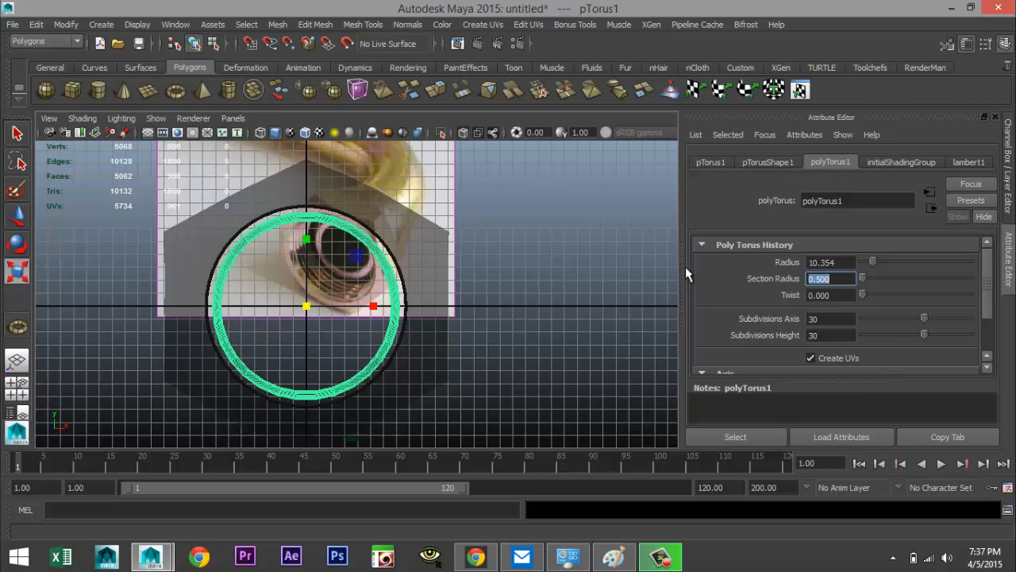
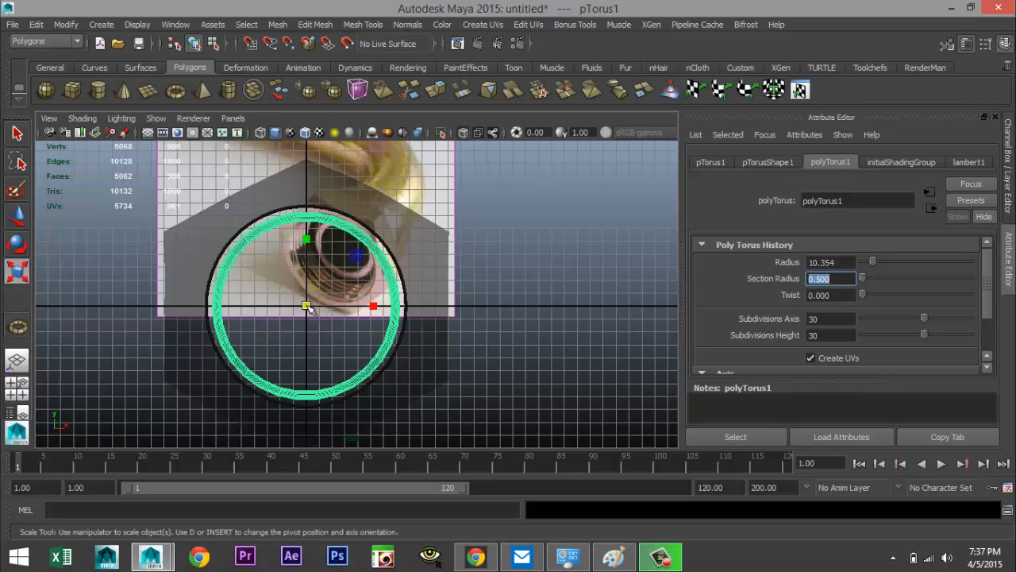
Inspect how the torus sits against the nut's face from several angles
{"action": "left_click_drag", "start_coordinate": [307, 306], "coordinate": [314, 308]}
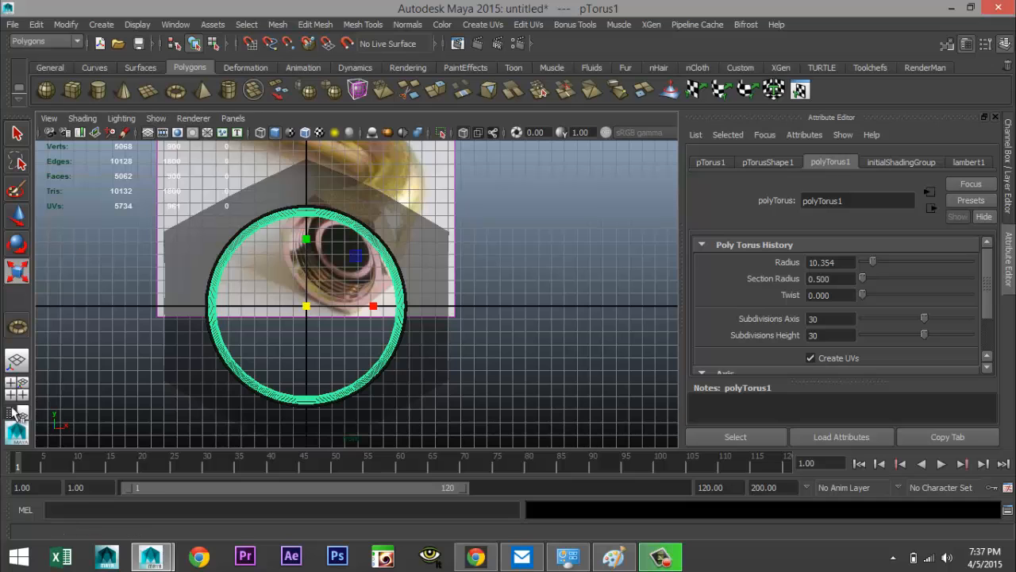
{"action": "left_click", "coordinate": [18, 385]}
{"action": "key", "text": "space"}
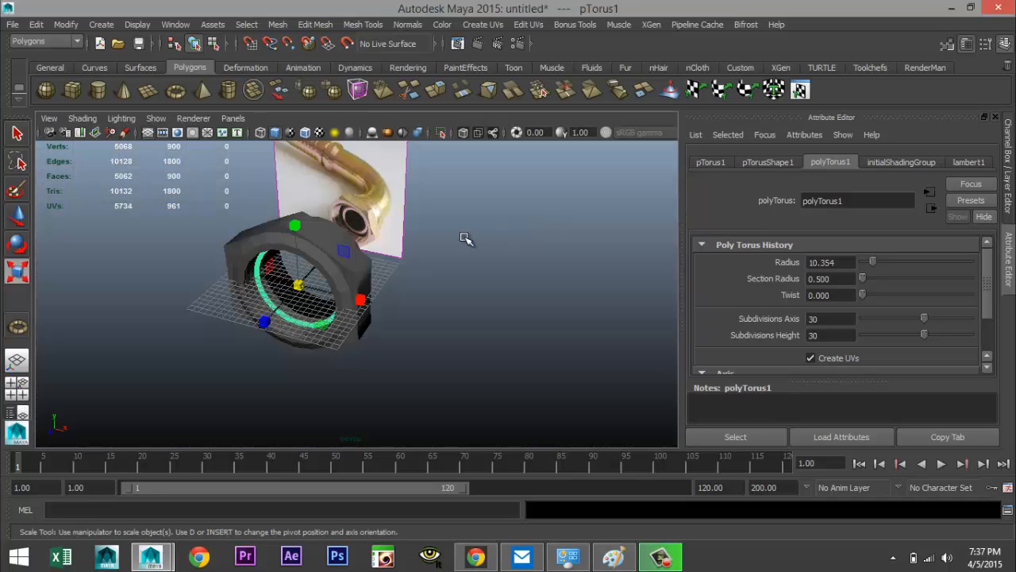
{"action": "key", "text": "f"}
{"action": "left_click_drag", "start_coordinate": [461, 240], "coordinate": [389, 324], "text": "alt"}
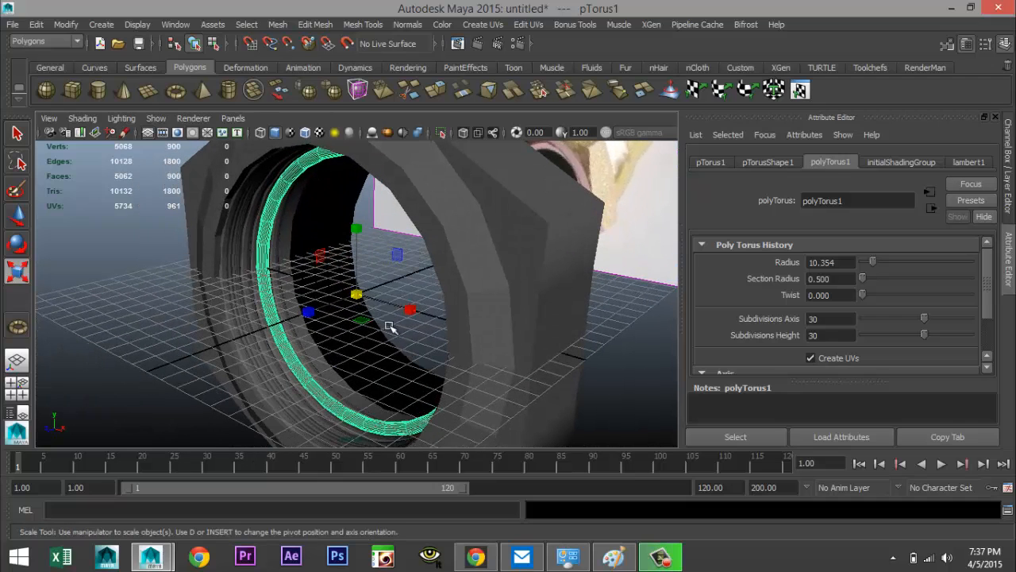
{"action": "key", "text": "w"}
{"action": "left_click_drag", "start_coordinate": [311, 316], "coordinate": [327, 315]}
{"action": "scroll", "coordinate": [329, 317], "scroll_direction": "down", "scroll_amount": 6}
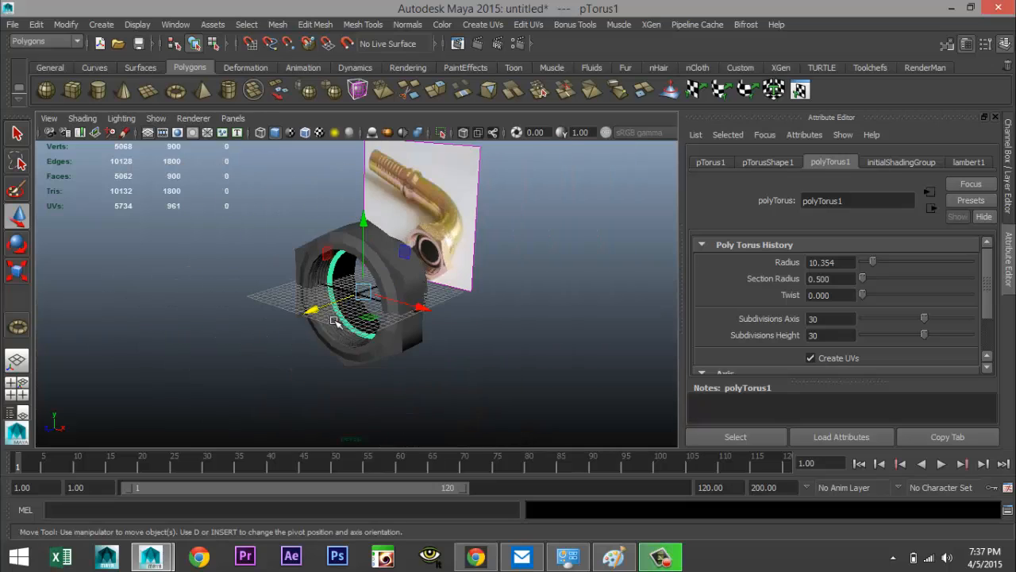
{"action": "left_click_drag", "start_coordinate": [325, 352], "coordinate": [356, 364], "text": "alt"}
{"action": "left_click_drag", "start_coordinate": [508, 322], "coordinate": [447, 325], "text": "alt"}
{"action": "scroll", "coordinate": [445, 322], "scroll_direction": "up", "scroll_amount": 4}
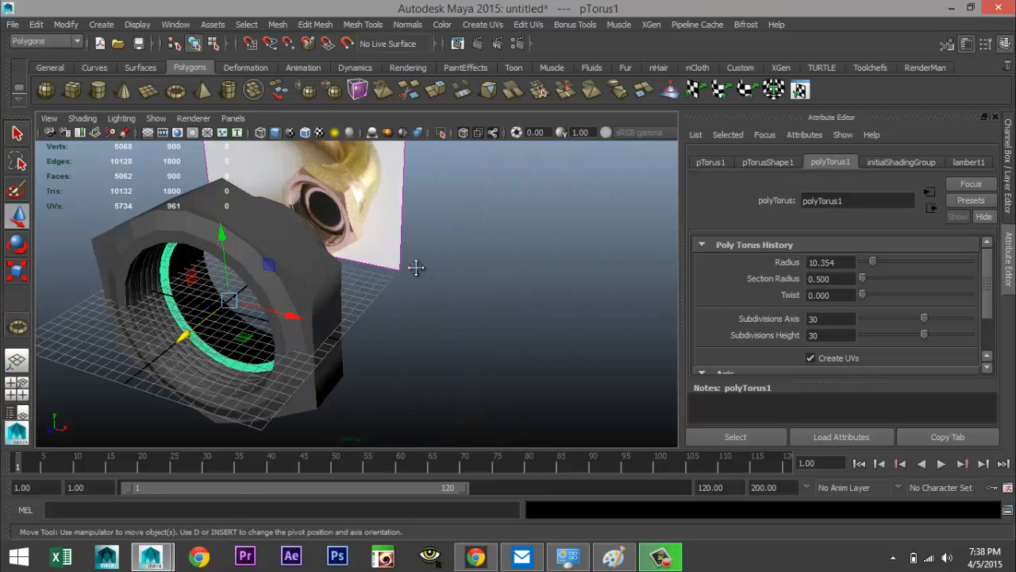
{"action": "mouse_move", "coordinate": [415, 265]}
{"action": "left_mouse_down", "text": "alt"}
{"action": "mouse_move", "coordinate": [481, 254]}
{"action": "mouse_move", "coordinate": [422, 276]}
{"action": "left_mouse_up", "text": "alt"}
{"action": "scroll", "coordinate": [431, 283], "scroll_direction": "down", "scroll_amount": 4}
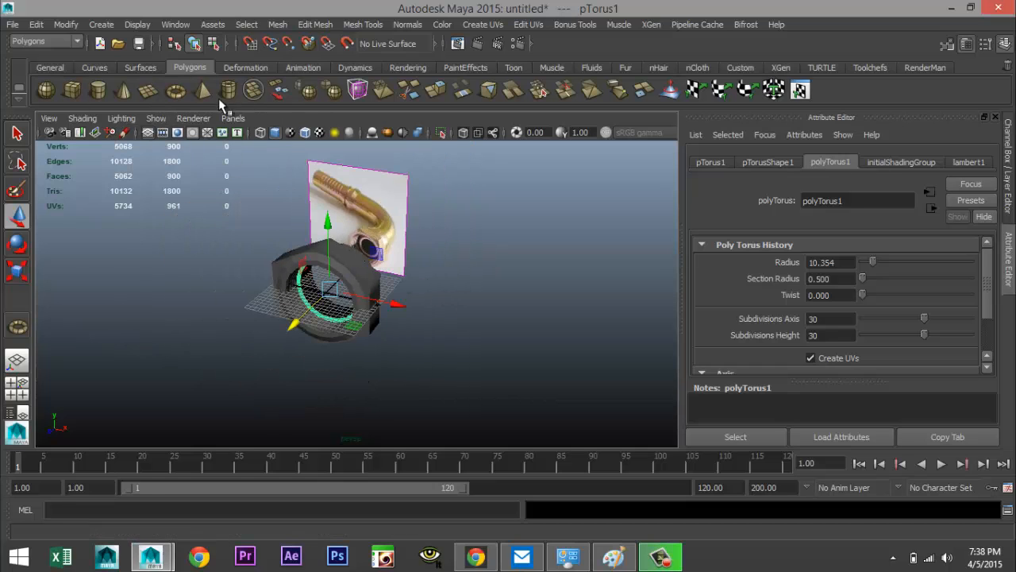
Create a polygon pipe beside the nut and set its axis subdivisions to 30
{"action": "left_click", "coordinate": [229, 90]}
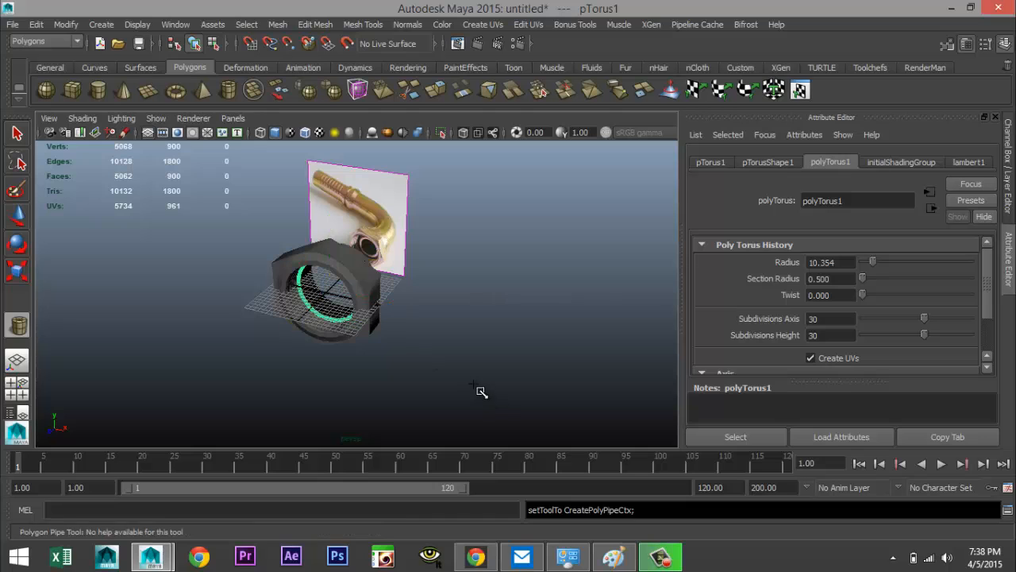
{"action": "left_click_drag", "start_coordinate": [475, 387], "coordinate": [541, 313]}
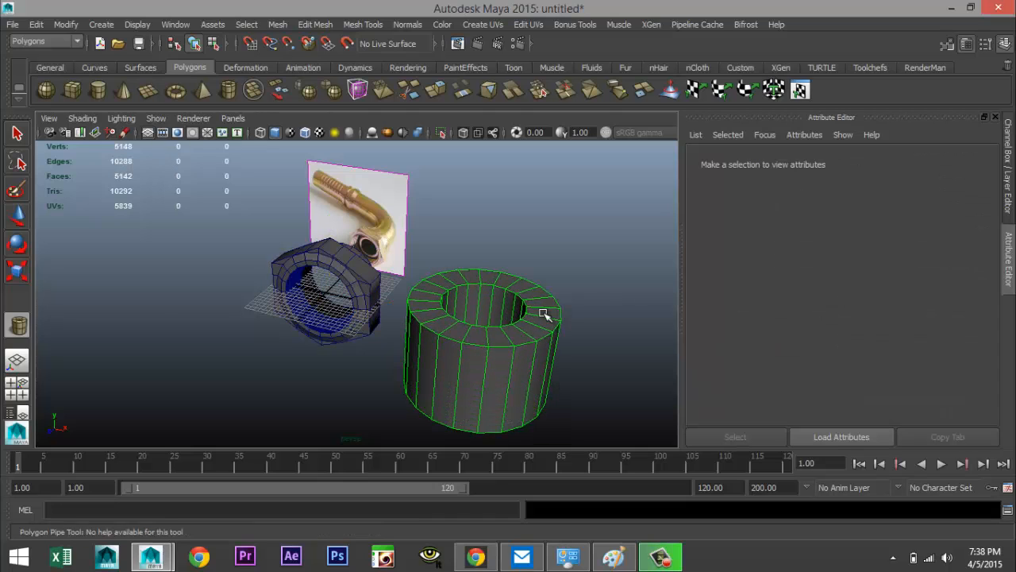
{"action": "left_click", "coordinate": [826, 162]}
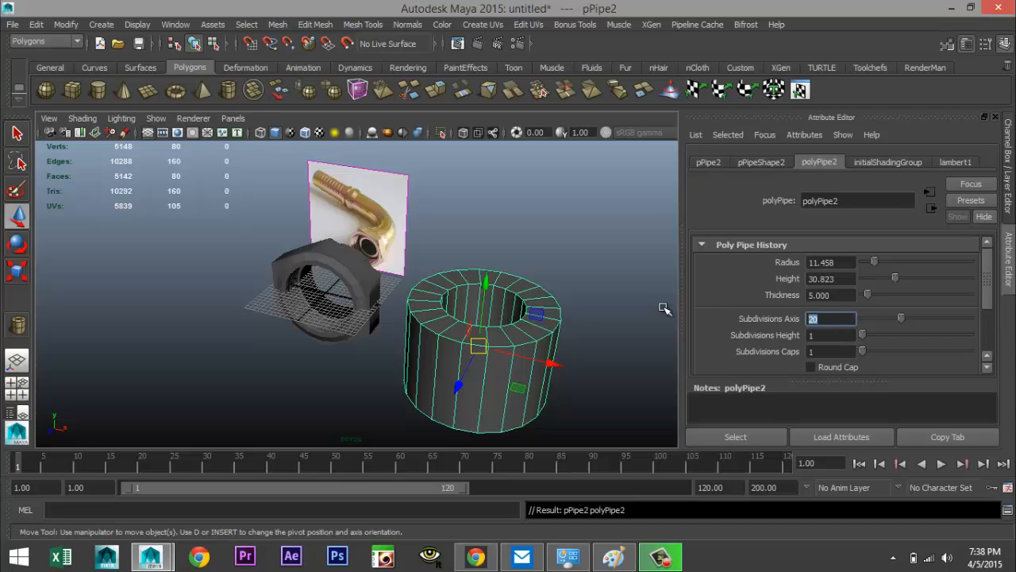
{"action": "type", "text": "3"}
{"action": "key", "text": "Return"}
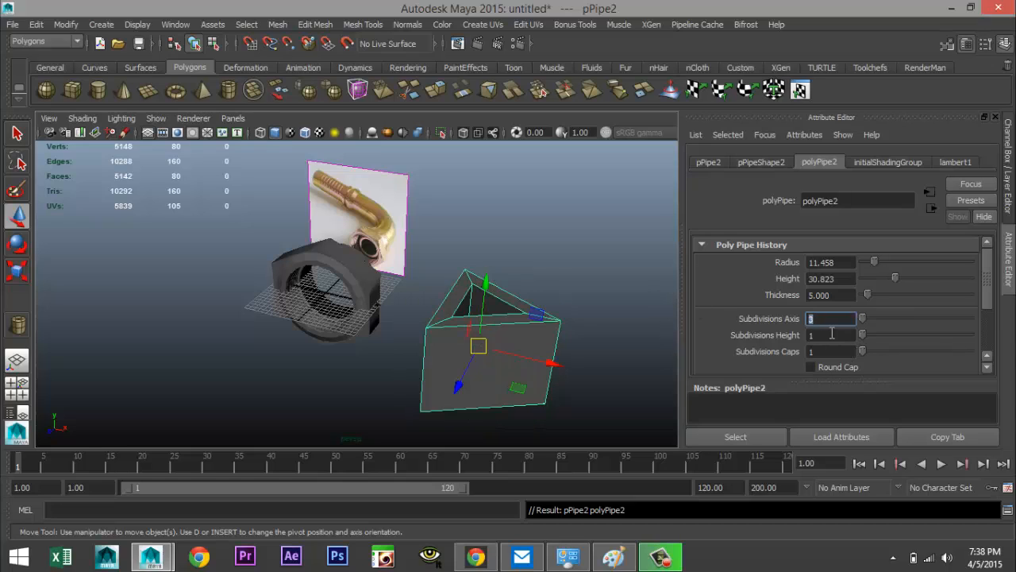
{"action": "type", "text": "0"}
{"action": "key", "text": "BackSpace"}
{"action": "type", "text": "30"}
{"action": "key", "text": "Return"}
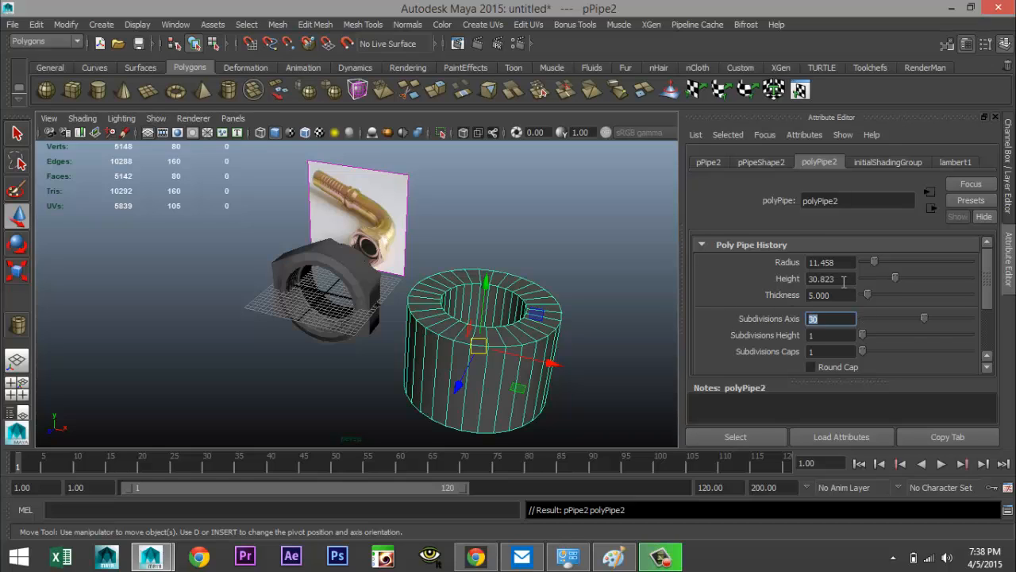
Set the pipe's thickness to 1.2
{"action": "left_click", "coordinate": [854, 295]}
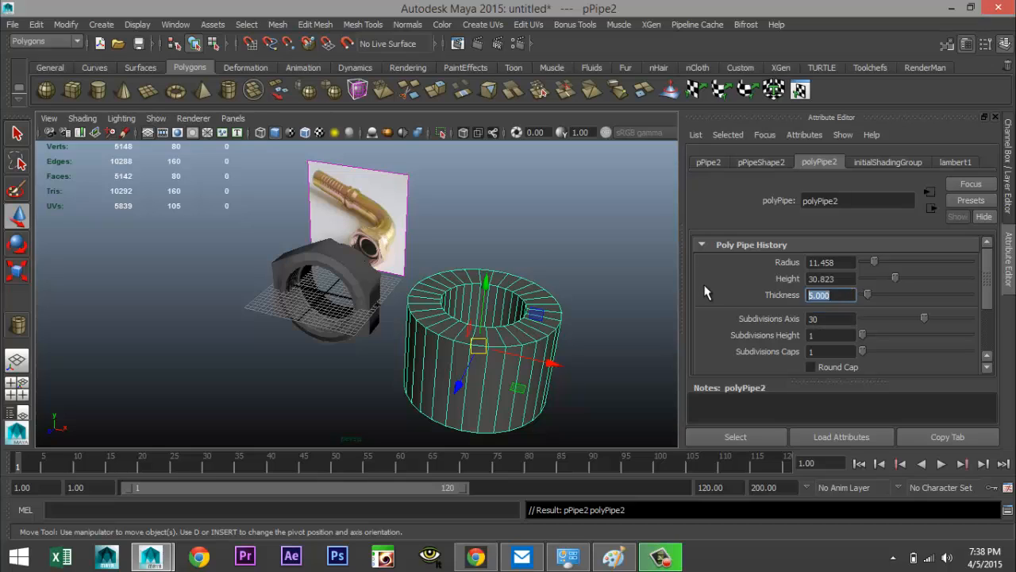
{"action": "type", "text": "1.2"}
{"action": "key", "text": "Return"}
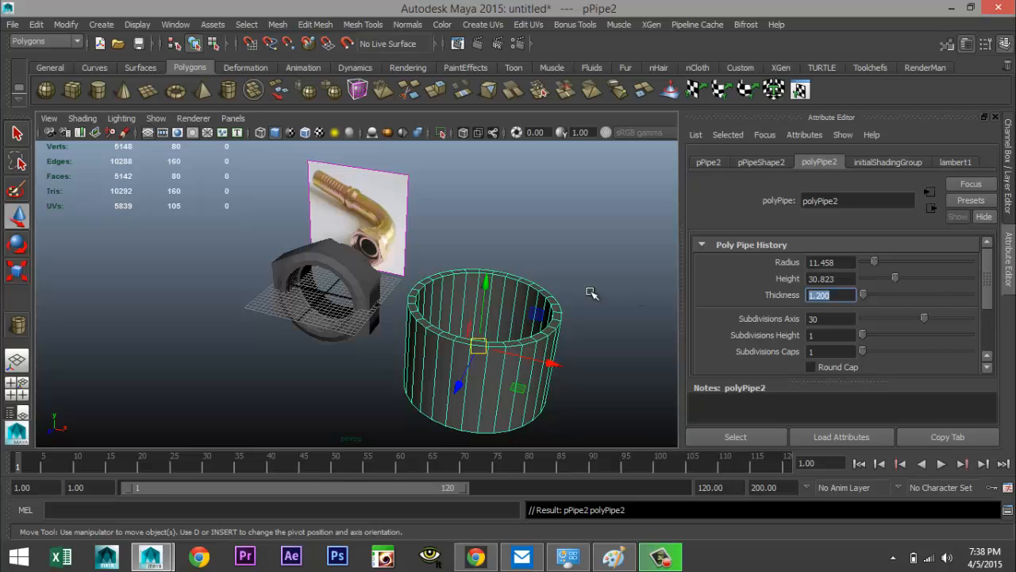
Rotate the pipe 90° about X so it lies along the nut's axis
{"action": "left_click", "coordinate": [572, 249]}
{"action": "left_click", "coordinate": [552, 326]}
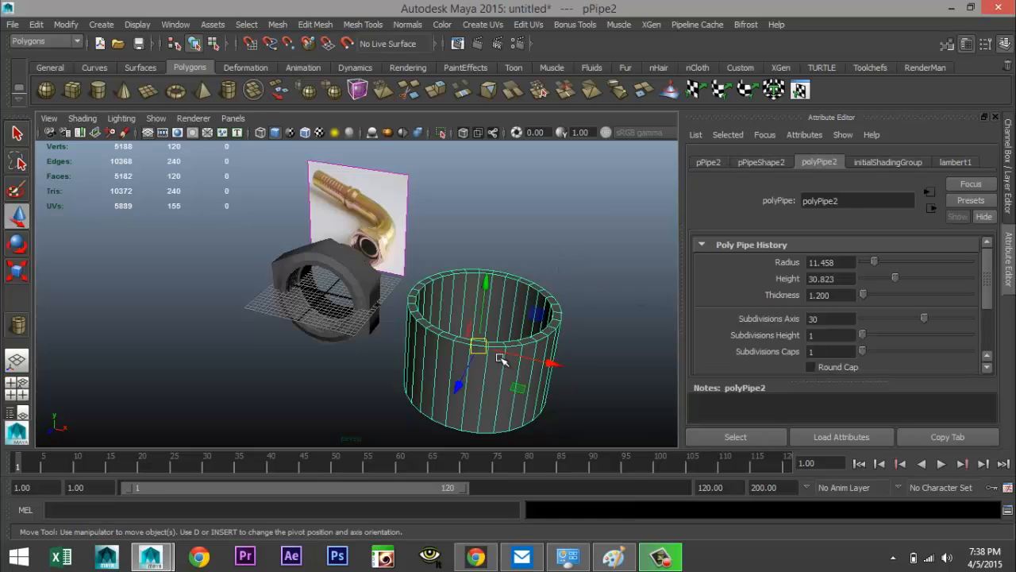
{"action": "key", "text": "e"}
{"action": "left_click_drag", "start_coordinate": [471, 327], "coordinate": [669, 304]}
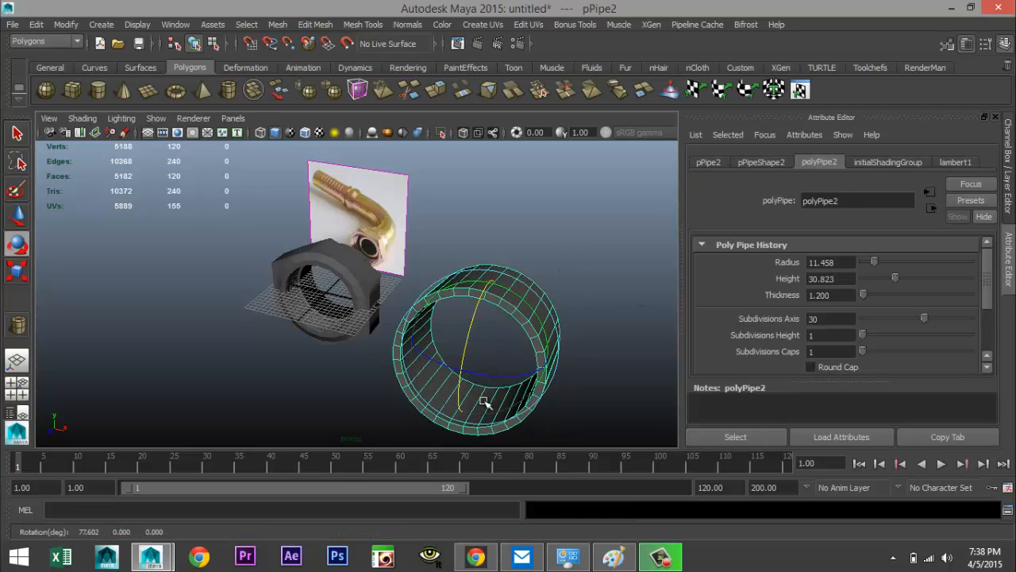
{"action": "left_click", "coordinate": [709, 163]}
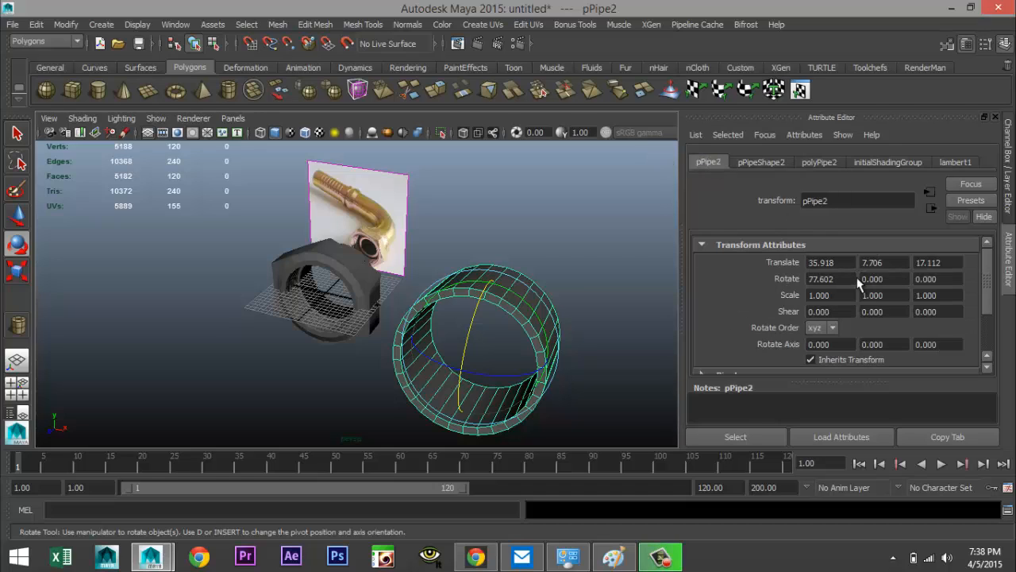
{"action": "double_click", "coordinate": [844, 278]}
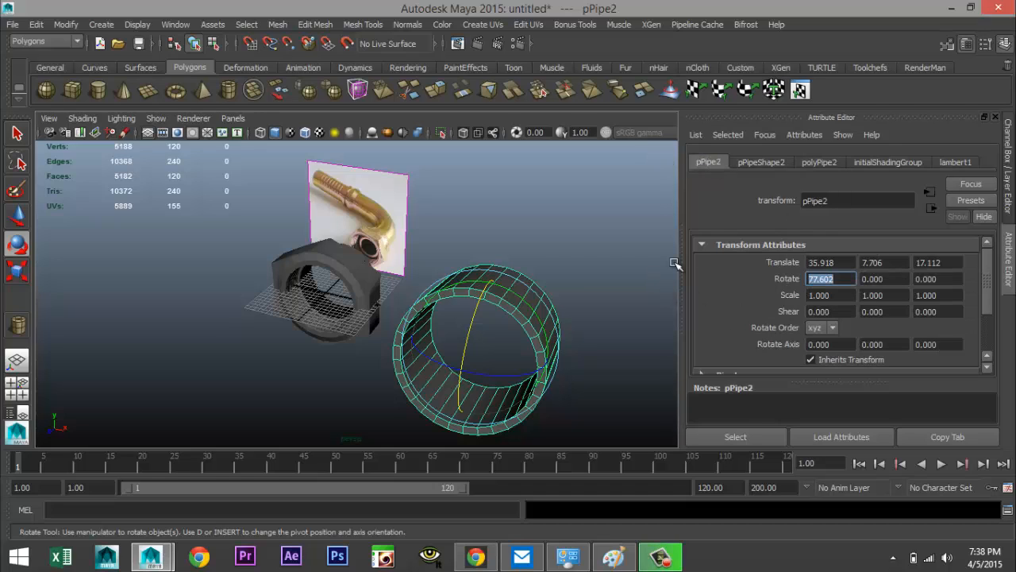
{"action": "key", "text": "Return"}
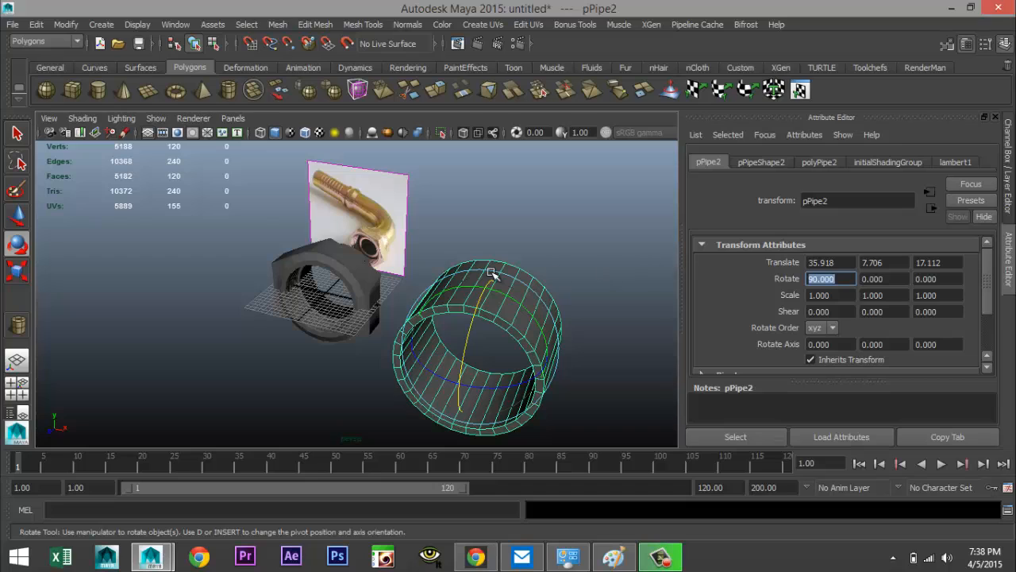
Move the pipe to the origin by setting its X, Y and Z translation to 0
{"action": "left_click", "coordinate": [819, 262]}
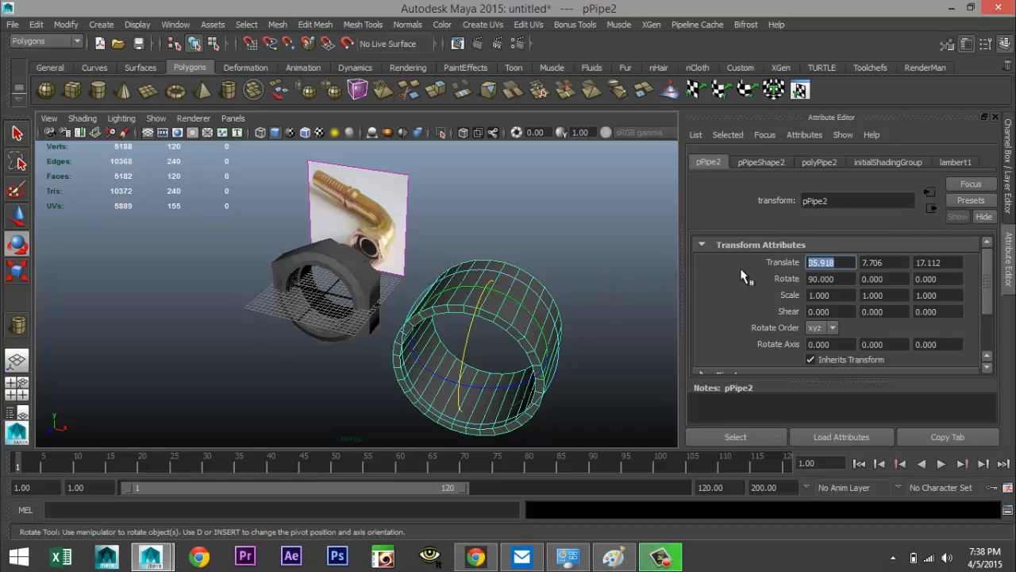
{"action": "type", "text": "0"}
{"action": "key", "text": "Tab"}
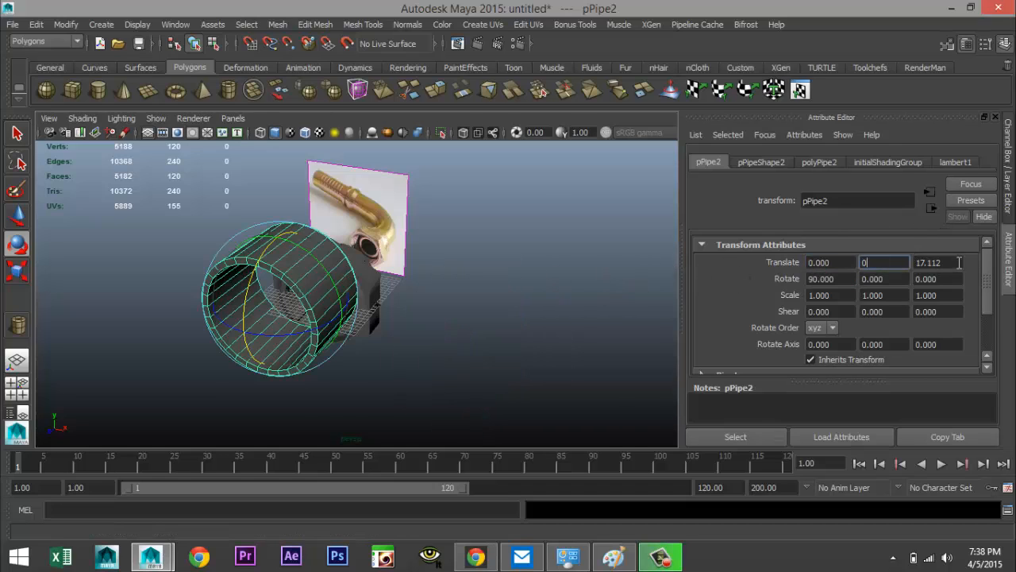
{"action": "key", "text": "Tab"}
{"action": "type", "text": "0"}
{"action": "key", "text": "Return"}
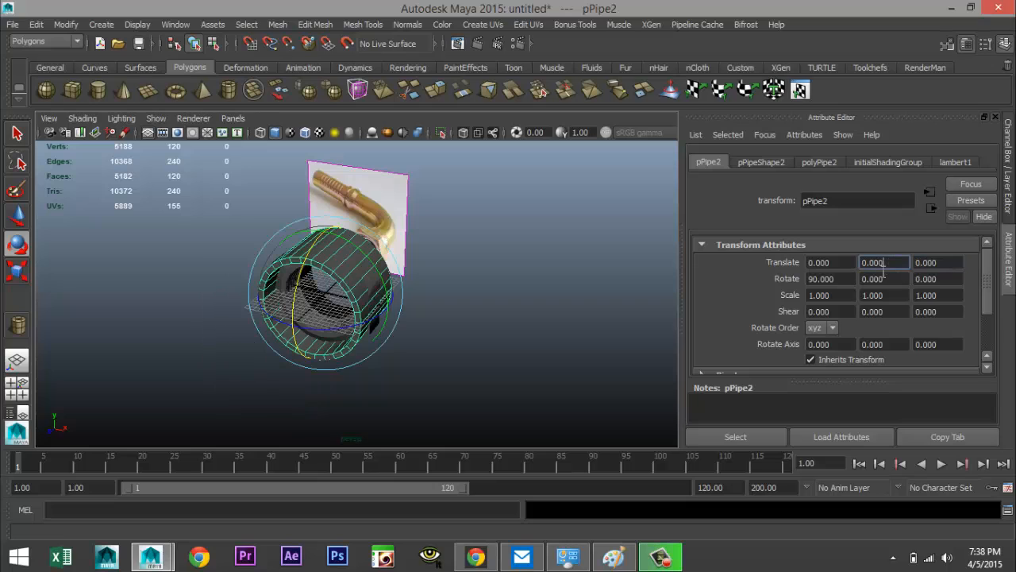
Scale the pipe uniformly to about 0.66 in the front view
{"action": "left_click", "coordinate": [21, 395]}
{"action": "key", "text": "space"}
{"action": "key", "text": "r"}
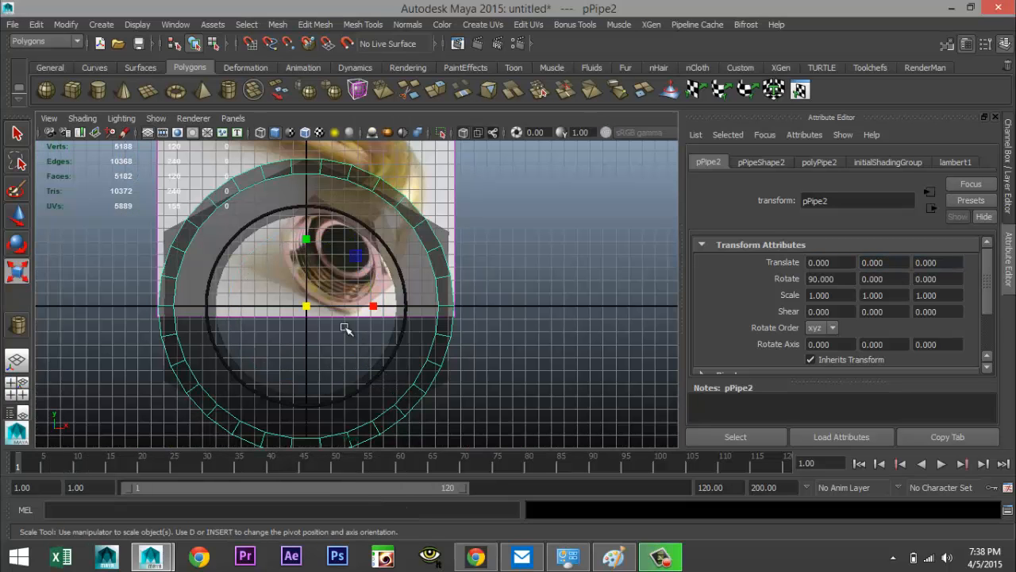
{"action": "left_click_drag", "start_coordinate": [310, 312], "coordinate": [225, 312]}
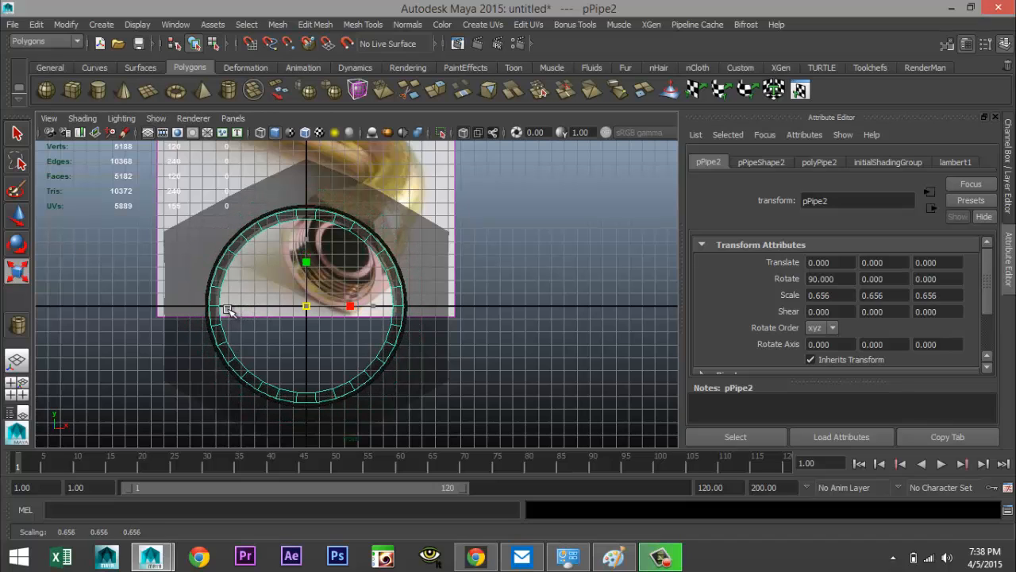
Scale the pipe down to about 0.61 so it sits inside the nut's bore
{"action": "left_click", "coordinate": [17, 388]}
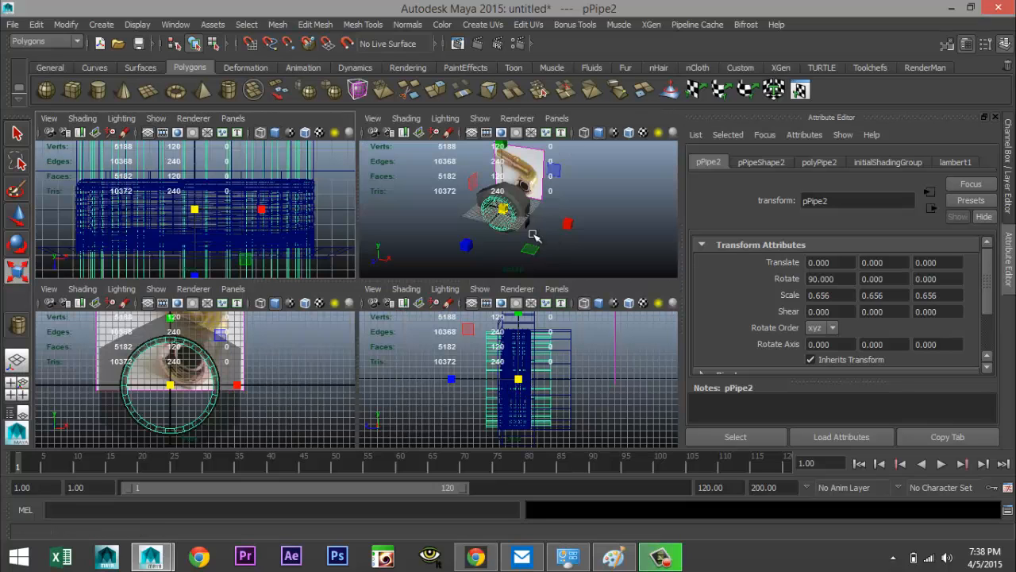
{"action": "key", "text": "space"}
{"action": "key", "text": "f"}
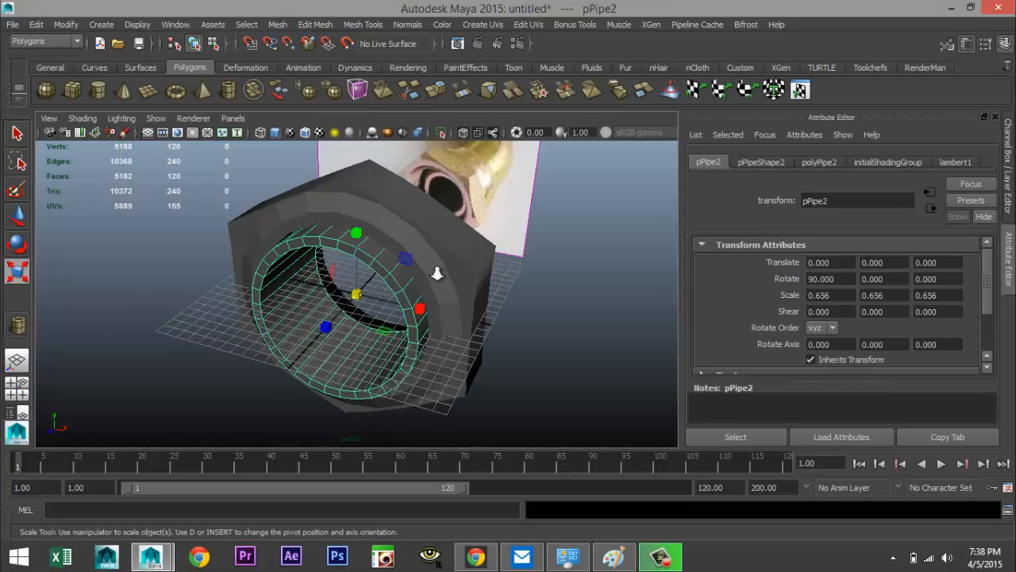
{"action": "mouse_move", "coordinate": [474, 280]}
{"action": "left_mouse_down", "text": "alt"}
{"action": "mouse_move", "coordinate": [504, 265]}
{"action": "mouse_move", "coordinate": [493, 274]}
{"action": "left_mouse_up", "text": "alt"}
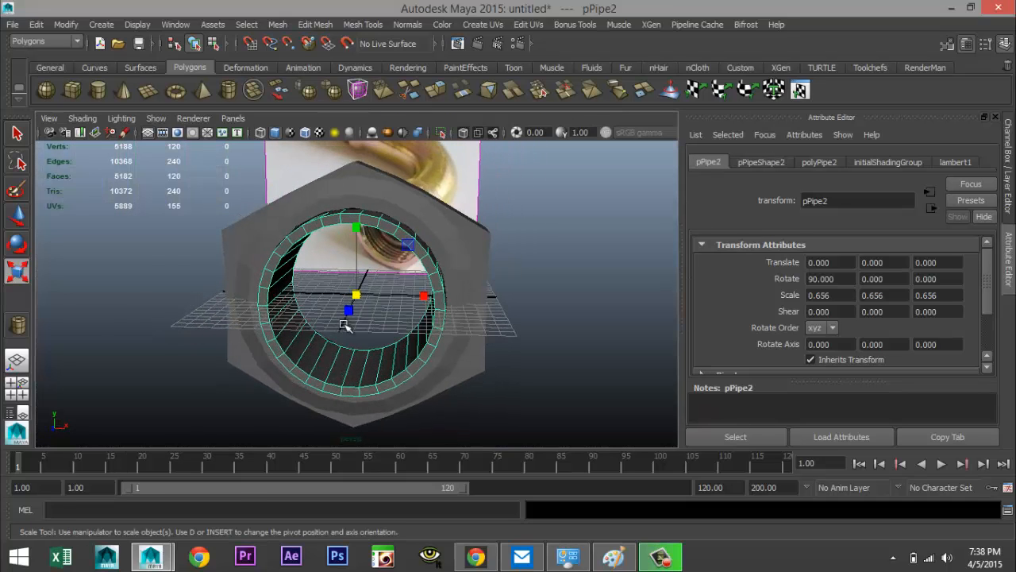
{"action": "left_click_drag", "start_coordinate": [354, 296], "coordinate": [357, 319]}
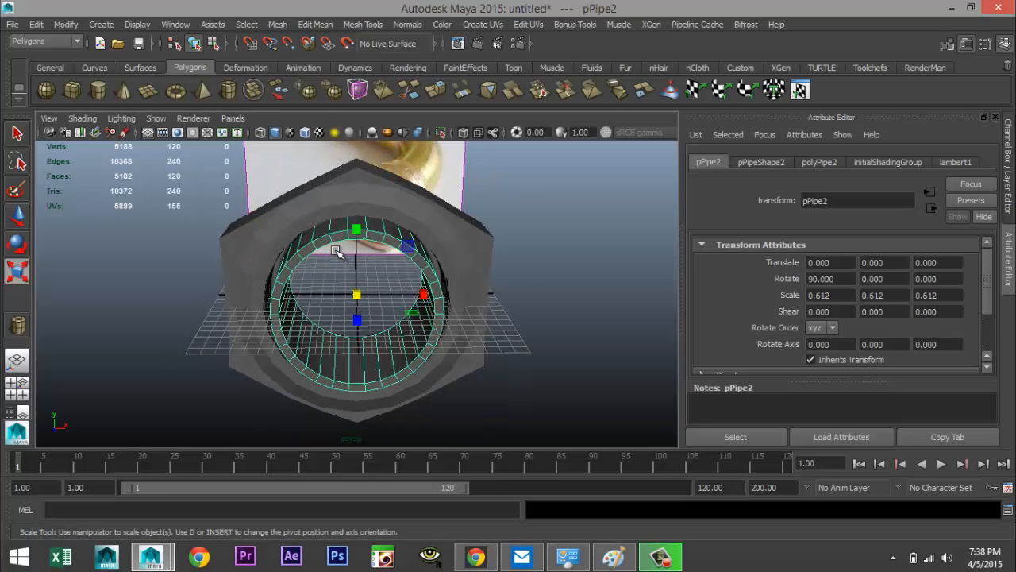
Select one of the pipe's edge loops and scale and move it to fit the bore
{"action": "scroll", "coordinate": [338, 250], "scroll_direction": "up", "scroll_amount": 3}
{"action": "right_click_drag", "start_coordinate": [323, 210], "coordinate": [325, 176]}
{"action": "double_click", "coordinate": [331, 213]}
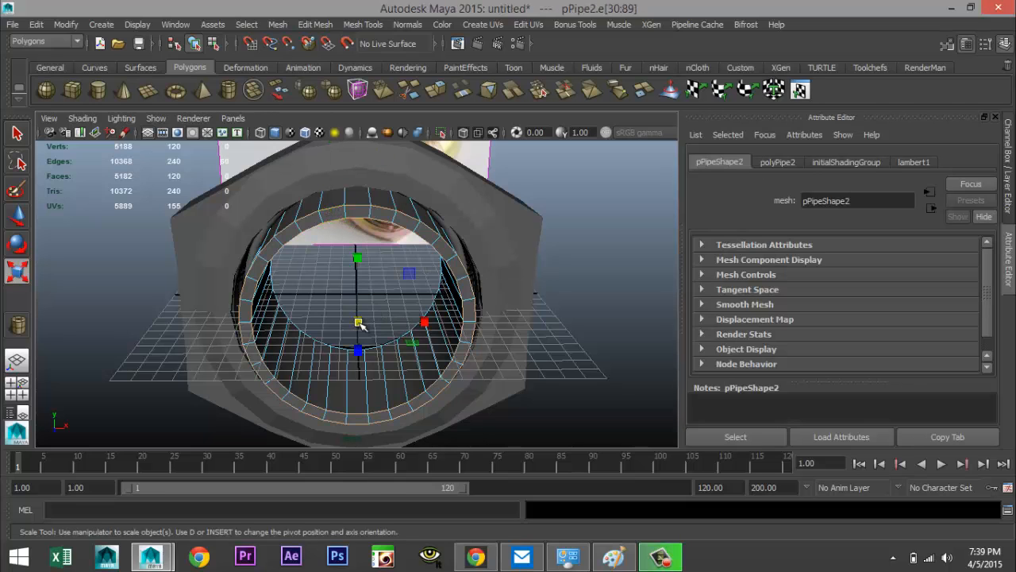
{"action": "left_click_drag", "start_coordinate": [361, 323], "coordinate": [342, 322]}
{"action": "left_click_drag", "start_coordinate": [413, 318], "coordinate": [377, 308], "text": "alt"}
{"action": "key", "text": "w"}
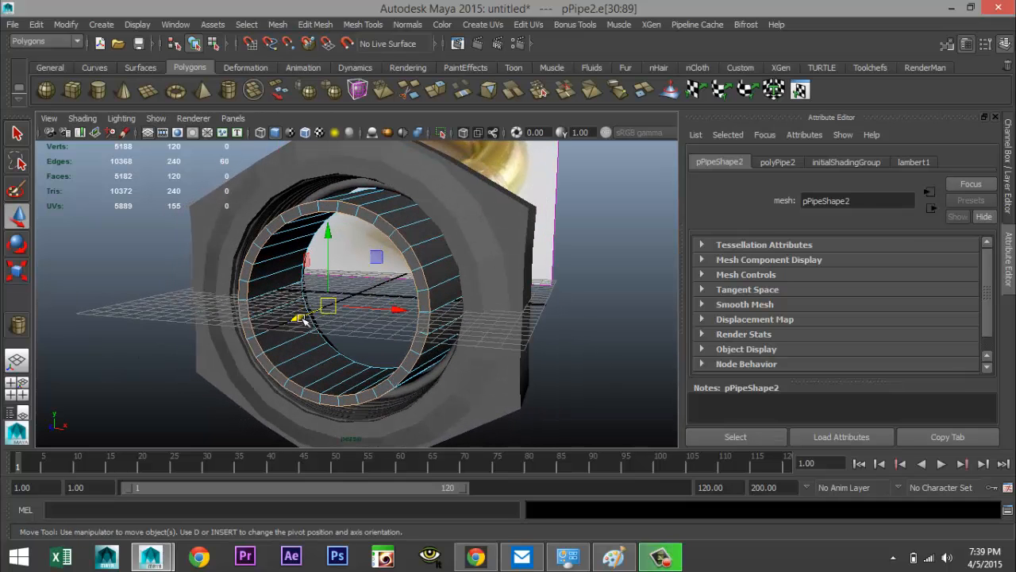
{"action": "left_click_drag", "start_coordinate": [310, 324], "coordinate": [338, 307]}
{"action": "left_click_drag", "start_coordinate": [305, 364], "coordinate": [346, 355], "text": "alt"}
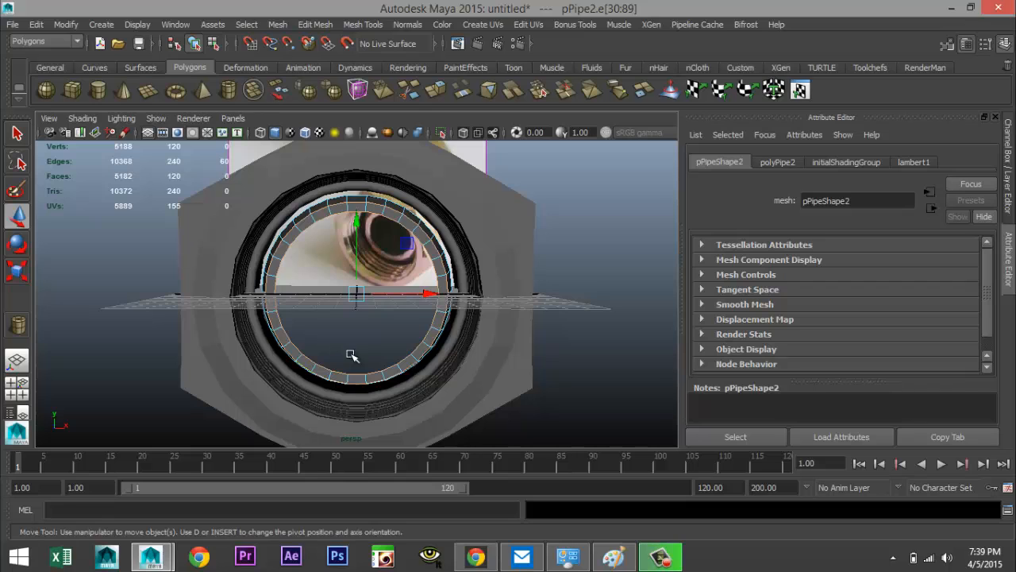
{"action": "key", "text": "r"}
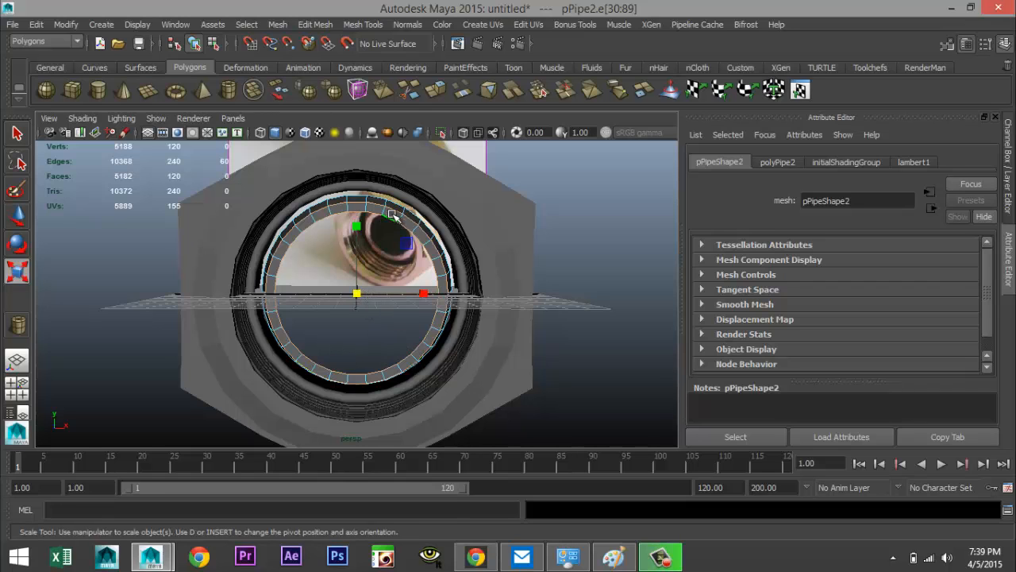
{"action": "right_click_drag", "start_coordinate": [350, 258], "coordinate": [457, 196]}
Scale the whole pipe uniformly to about 0.65
{"action": "left_click", "coordinate": [357, 299]}
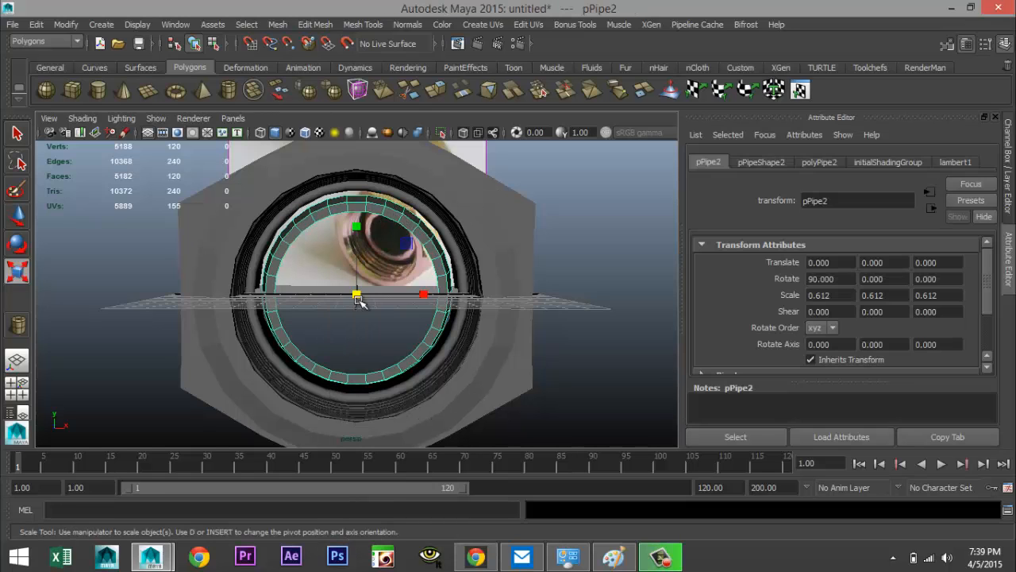
{"action": "left_click_drag", "start_coordinate": [357, 299], "coordinate": [368, 296]}
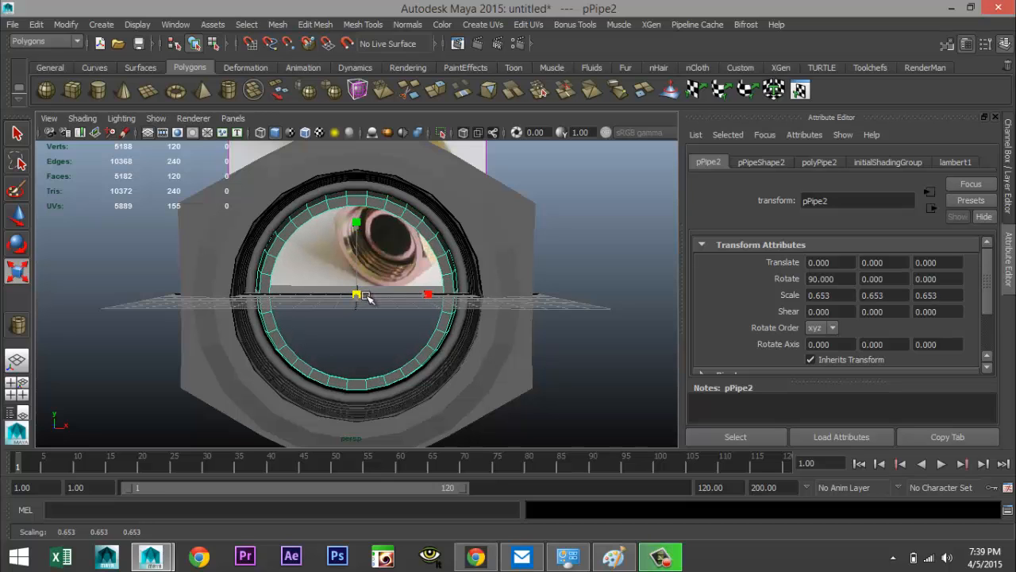
{"action": "left_click_drag", "start_coordinate": [415, 334], "coordinate": [225, 343], "text": "alt"}
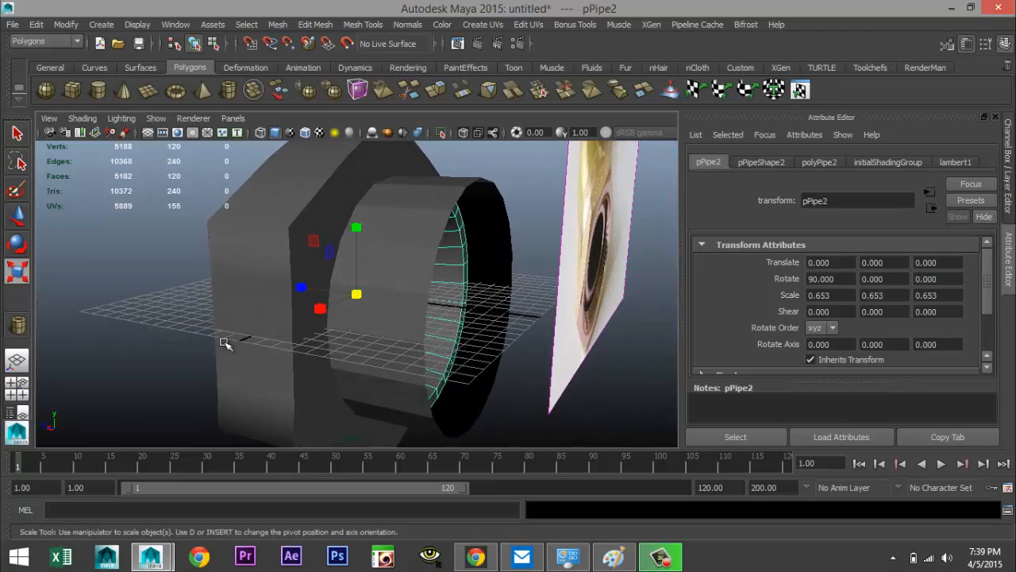
Extrude the face loop around the nut's front section with a thickness of 0.25
{"action": "left_click_drag", "start_coordinate": [417, 302], "coordinate": [282, 236], "text": "alt"}
{"action": "left_click", "coordinate": [282, 236]}
{"action": "left_click_drag", "start_coordinate": [275, 310], "coordinate": [304, 324], "text": "alt"}
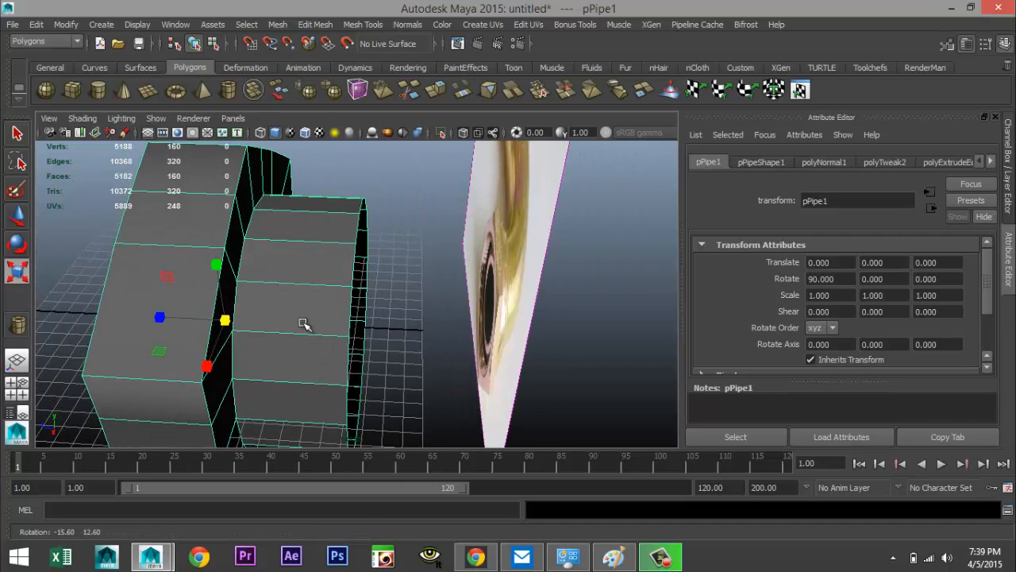
{"action": "right_click_drag", "start_coordinate": [302, 231], "coordinate": [304, 269]}
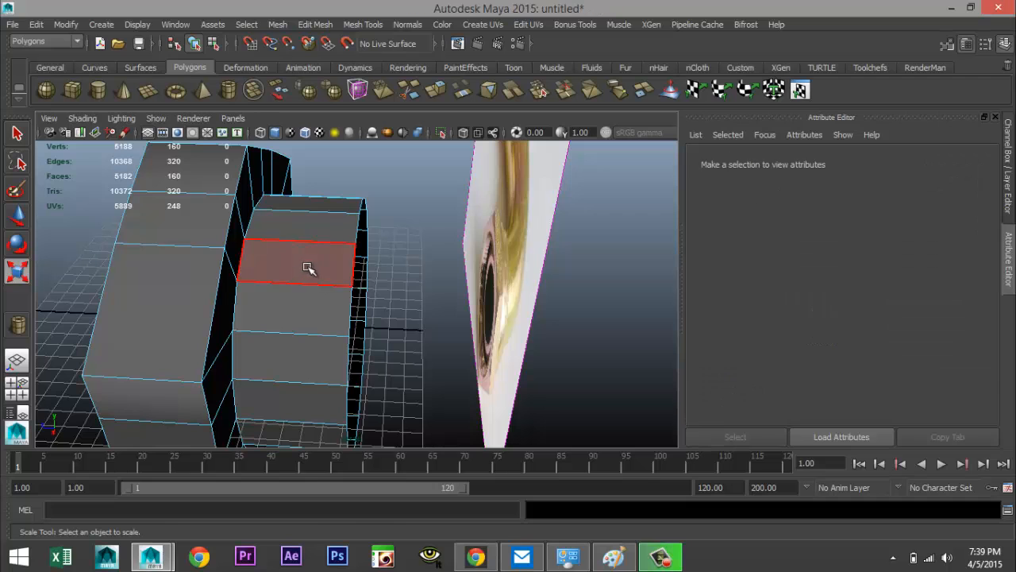
{"action": "left_click", "coordinate": [306, 267]}
{"action": "double_click", "coordinate": [305, 318], "text": "shift"}
{"action": "left_click_drag", "start_coordinate": [314, 322], "coordinate": [369, 322], "text": "alt"}
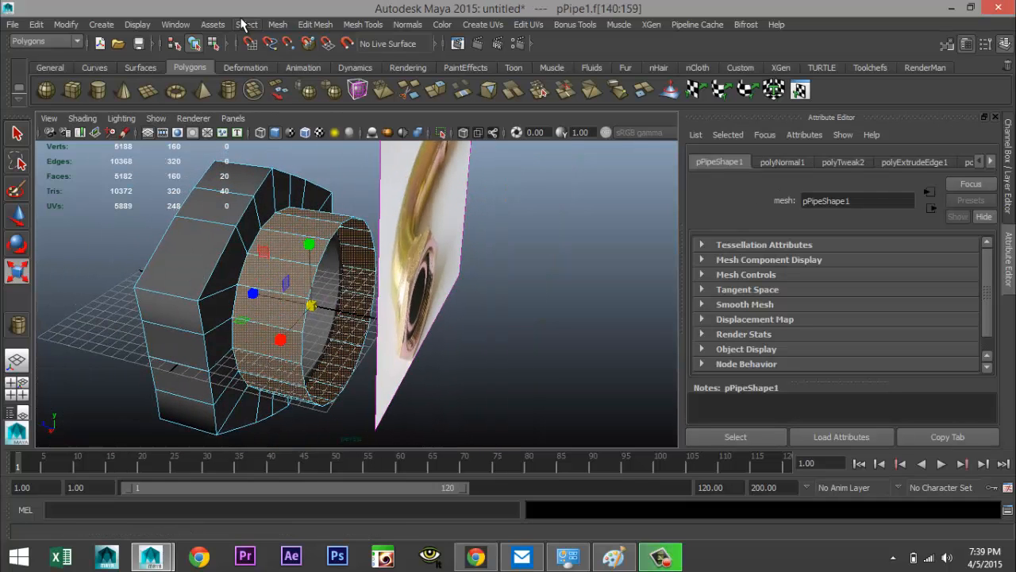
{"action": "left_click", "coordinate": [310, 25]}
{"action": "left_click", "coordinate": [354, 397]}
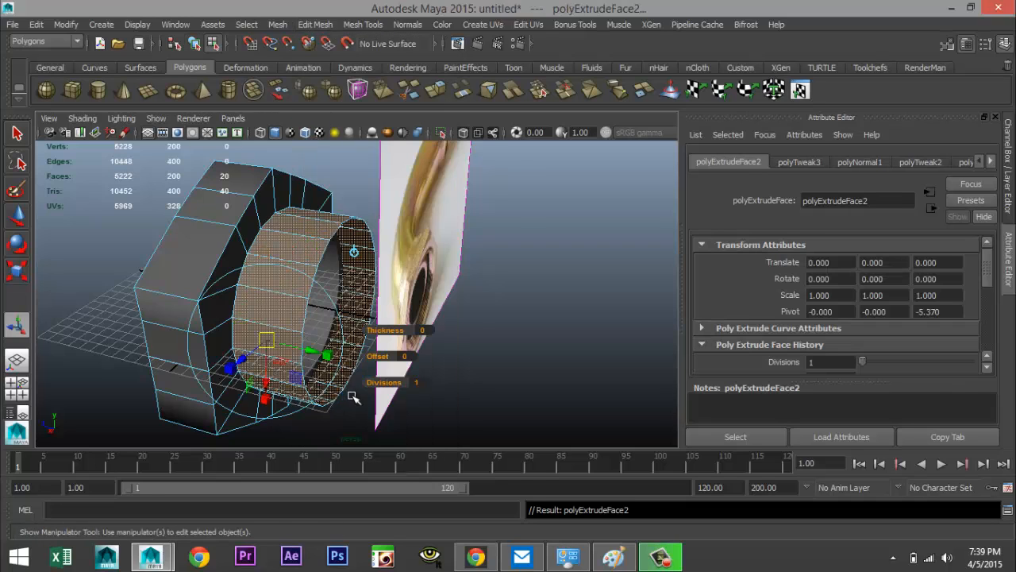
{"action": "left_click", "coordinate": [425, 330]}
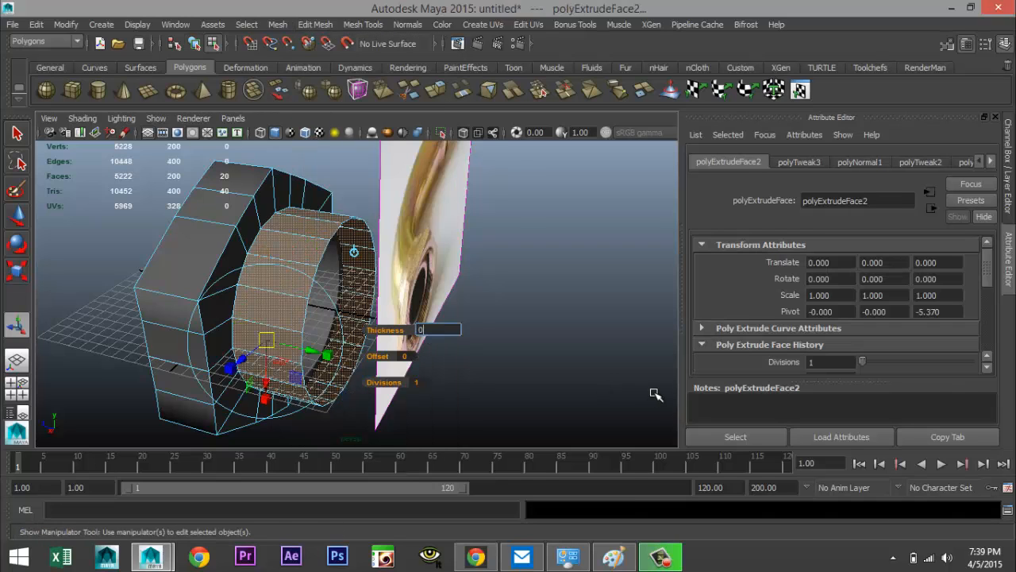
{"action": "key", "text": "Return"}
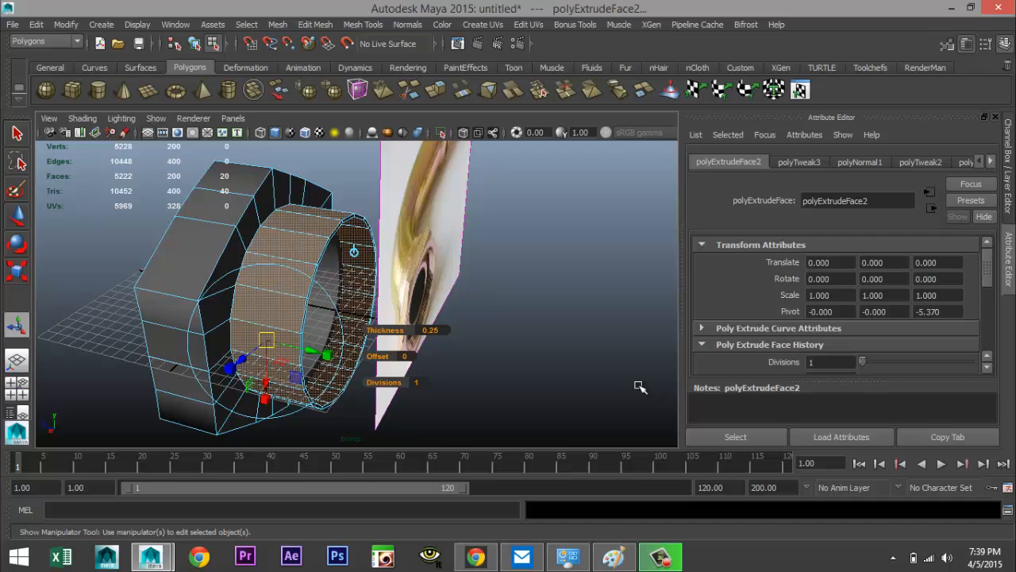
{"action": "left_click", "coordinate": [534, 351]}
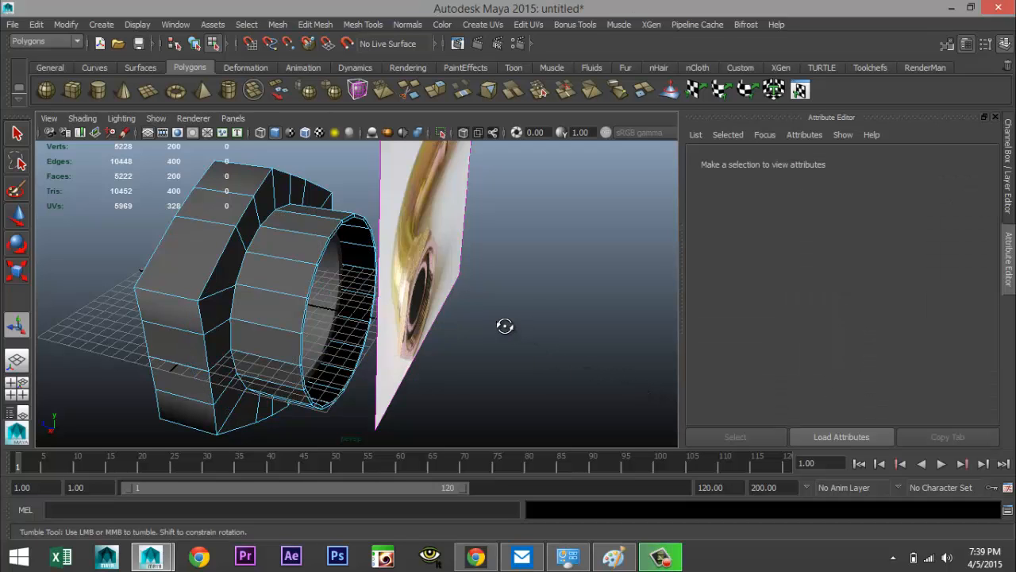
Select the edge loop at the front of the extruded ring and scale it up to about 1.25
{"action": "left_click_drag", "start_coordinate": [504, 324], "coordinate": [397, 302], "text": "alt"}
{"action": "right_click_drag", "start_coordinate": [306, 229], "coordinate": [307, 202]}
{"action": "left_click", "coordinate": [308, 229]}
{"action": "left_click", "coordinate": [288, 256], "text": "shift"}
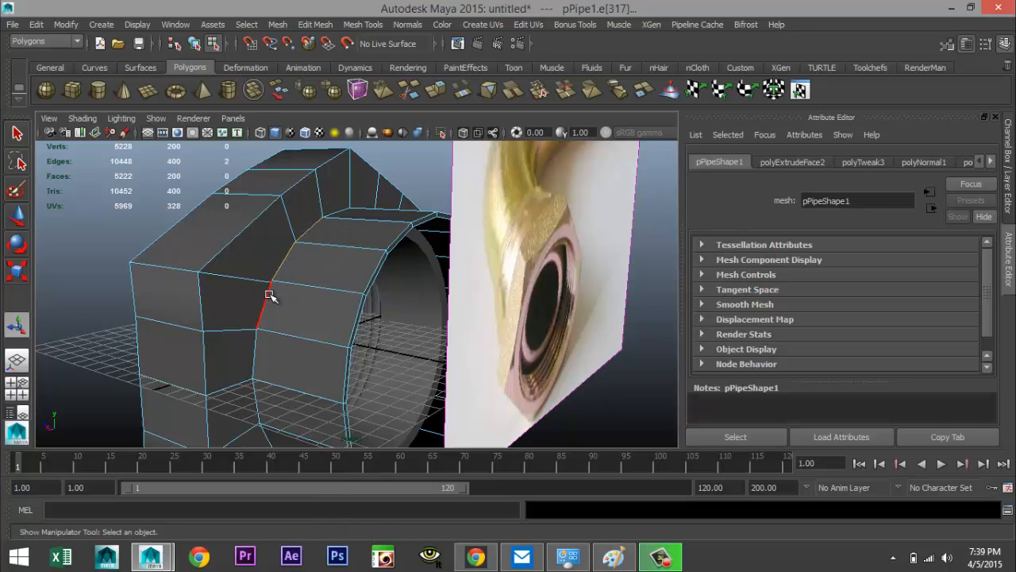
{"action": "scroll", "coordinate": [275, 343], "scroll_direction": "down", "scroll_amount": 5}
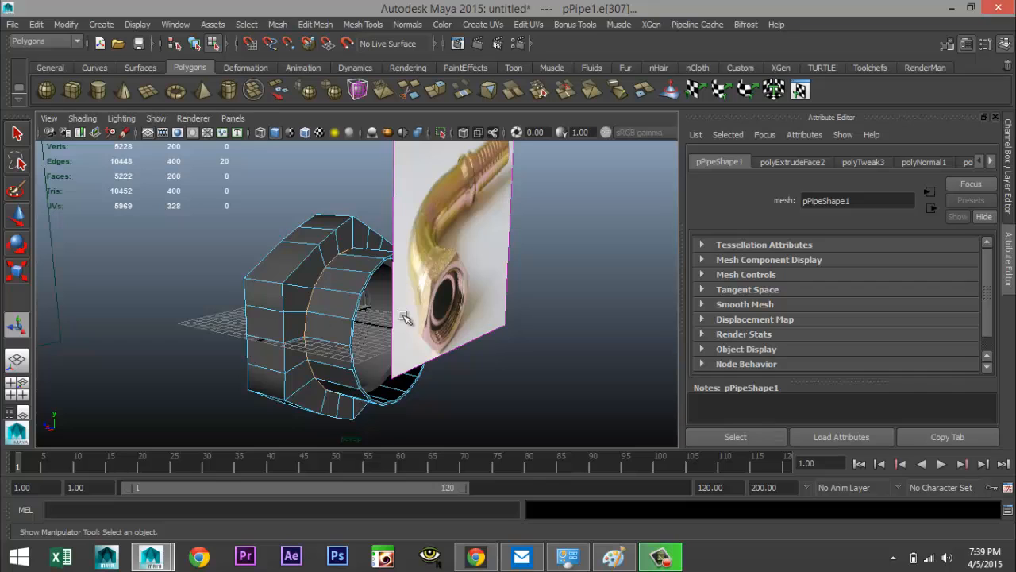
{"action": "key", "text": "r"}
{"action": "left_click_drag", "start_coordinate": [354, 320], "coordinate": [381, 323]}
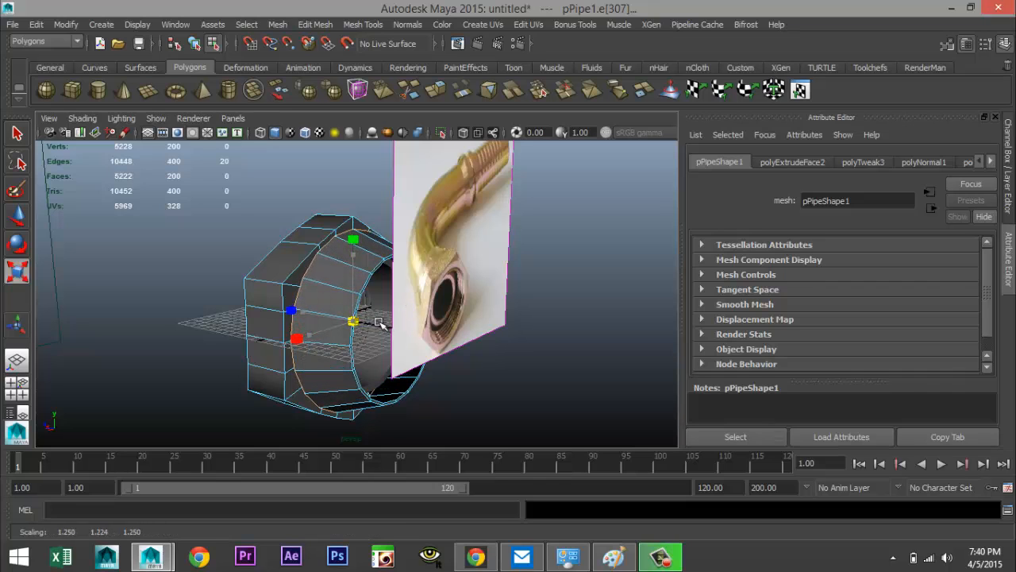
{"action": "left_click_drag", "start_coordinate": [231, 341], "coordinate": [460, 399], "text": "alt"}
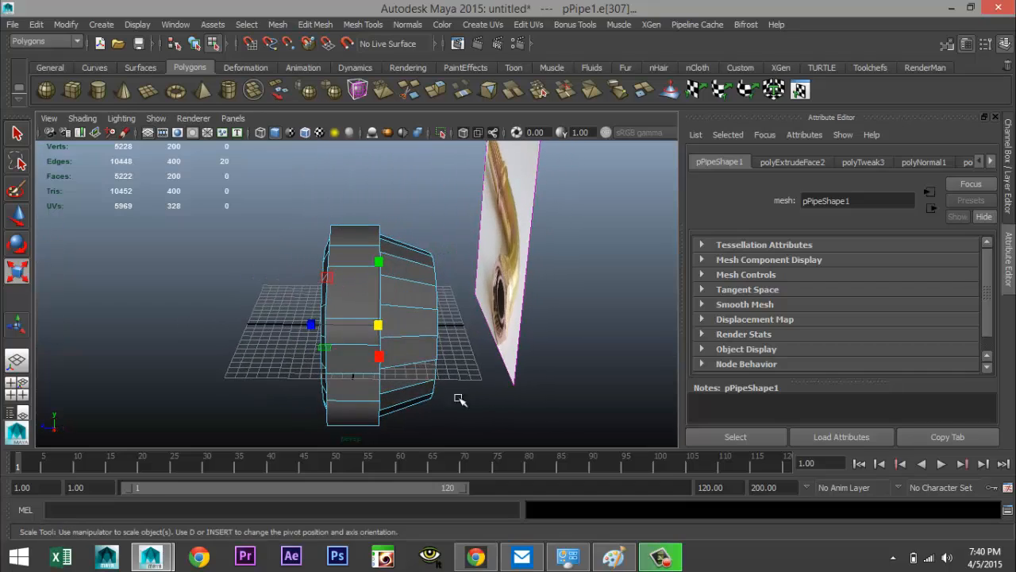
{"action": "left_click", "coordinate": [583, 385]}
{"action": "left_click_drag", "start_coordinate": [583, 385], "coordinate": [418, 359], "text": "alt"}
{"action": "scroll", "coordinate": [415, 358], "scroll_direction": "up", "scroll_amount": 10}
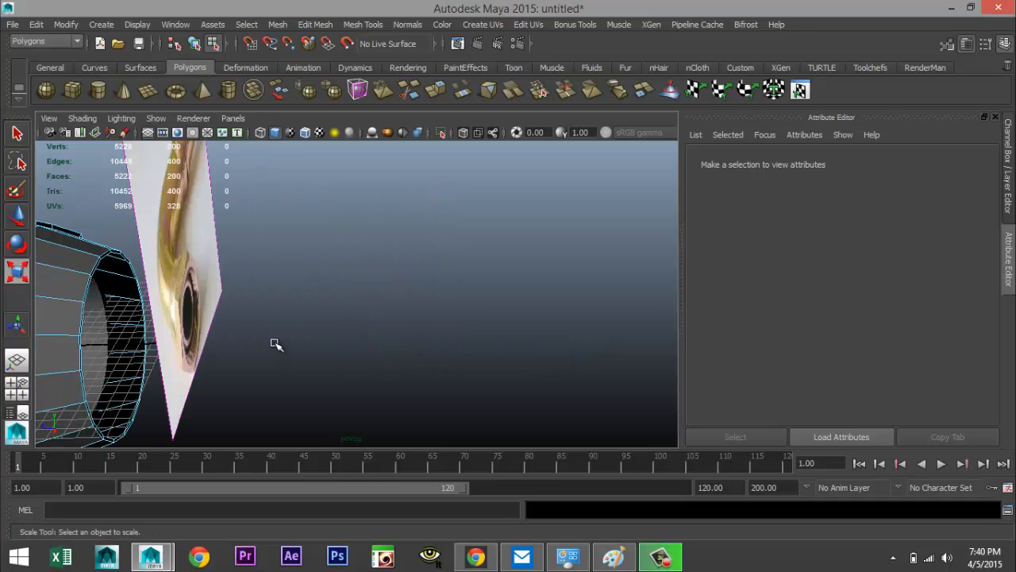
Select the reference image plane and move it off to the side, away from the fitting
{"action": "middle_click_drag", "start_coordinate": [372, 355], "coordinate": [396, 355], "text": "alt"}
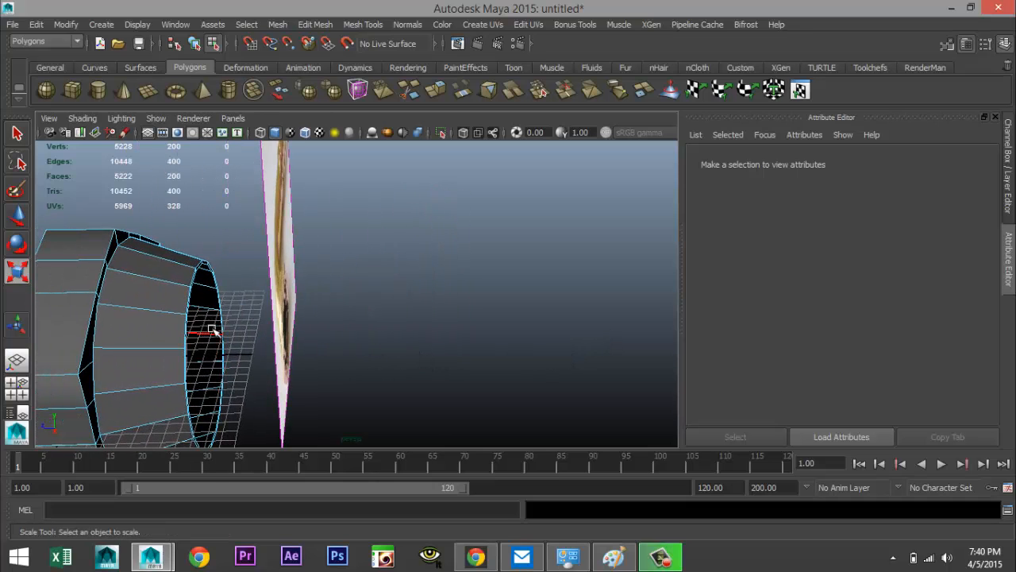
{"action": "middle_click_drag", "start_coordinate": [213, 330], "coordinate": [352, 329], "text": "alt"}
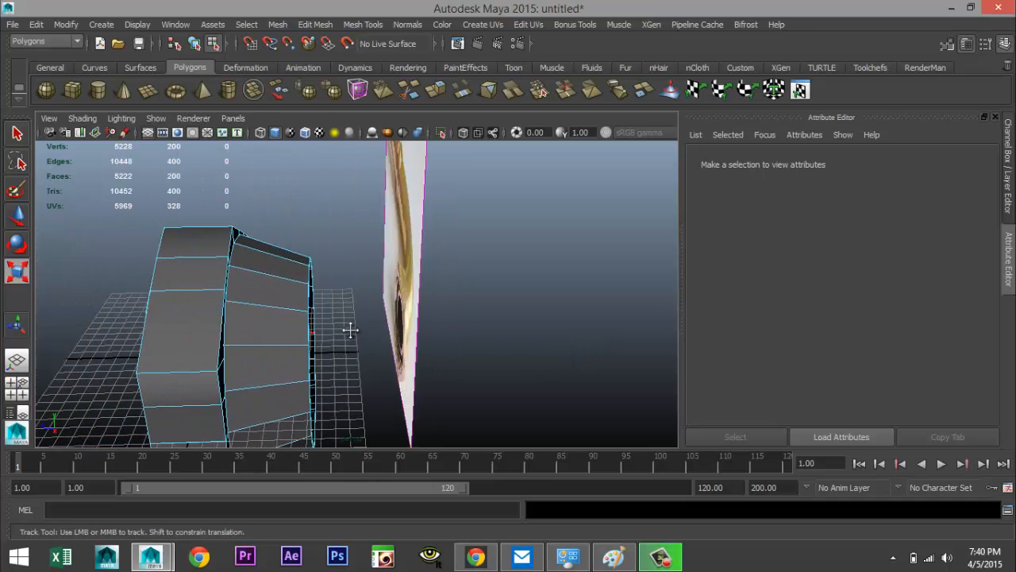
{"action": "left_click_drag", "start_coordinate": [351, 329], "coordinate": [452, 326], "text": "alt"}
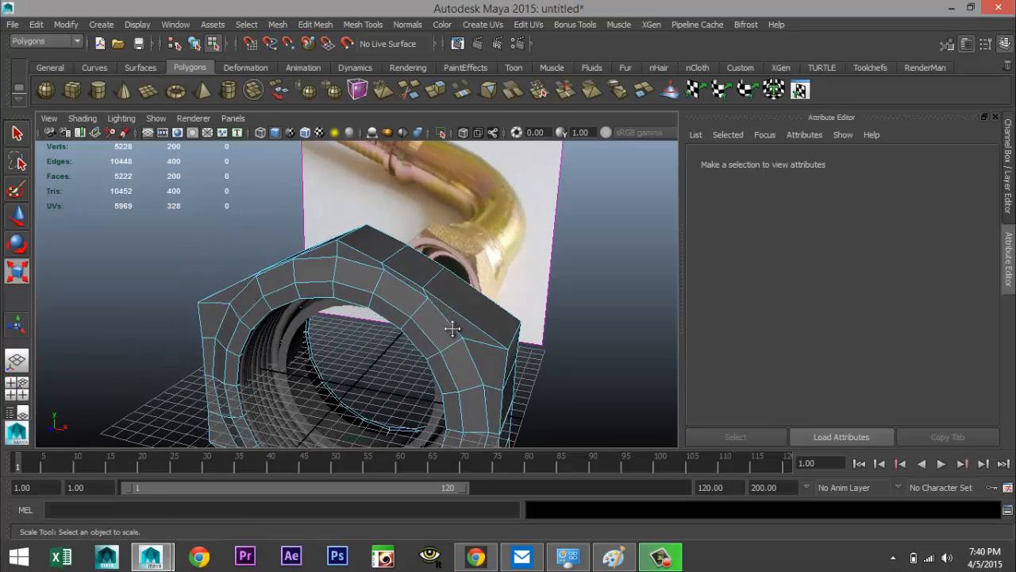
{"action": "scroll", "coordinate": [477, 358], "scroll_direction": "up", "scroll_amount": 3}
{"action": "scroll", "coordinate": [476, 358], "scroll_direction": "down", "scroll_amount": 3}
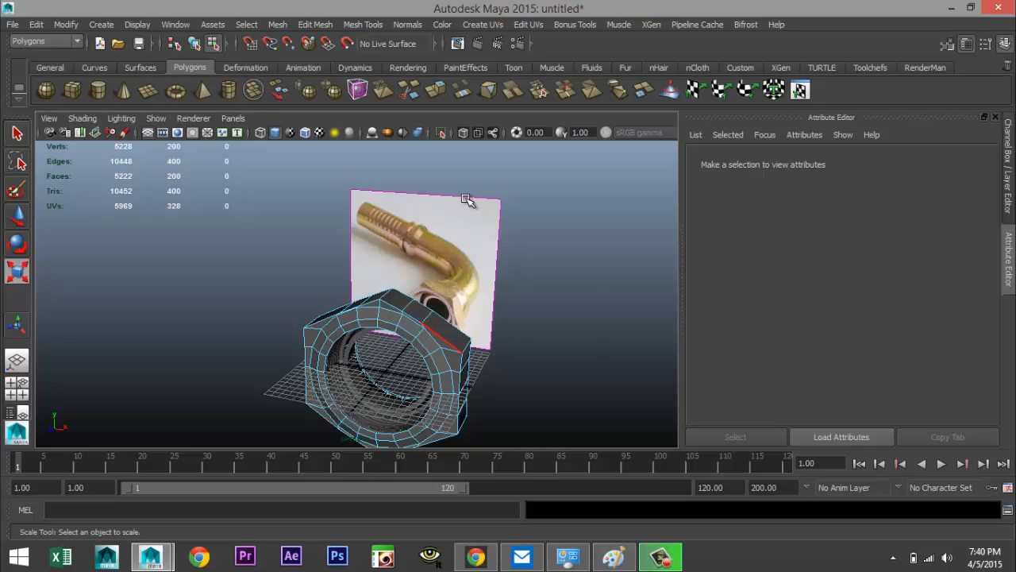
{"action": "right_click", "coordinate": [467, 200]}
{"action": "left_click", "coordinate": [513, 202]}
{"action": "right_click", "coordinate": [423, 231]}
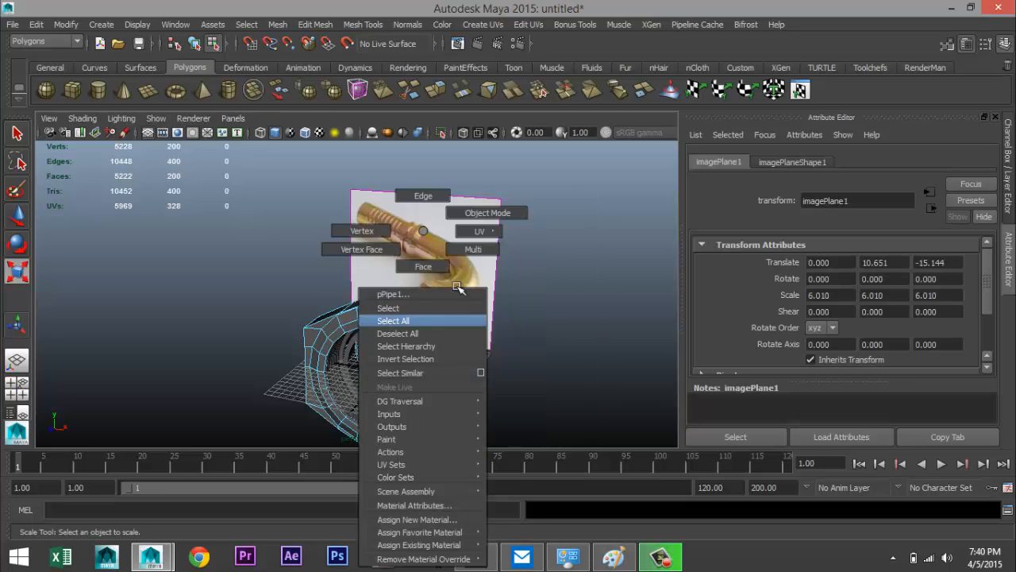
{"action": "right_click_drag", "start_coordinate": [457, 286], "coordinate": [486, 214]}
{"action": "left_click", "coordinate": [414, 339]}
{"action": "left_click_drag", "start_coordinate": [438, 182], "coordinate": [247, 264]}
{"action": "key", "text": "w"}
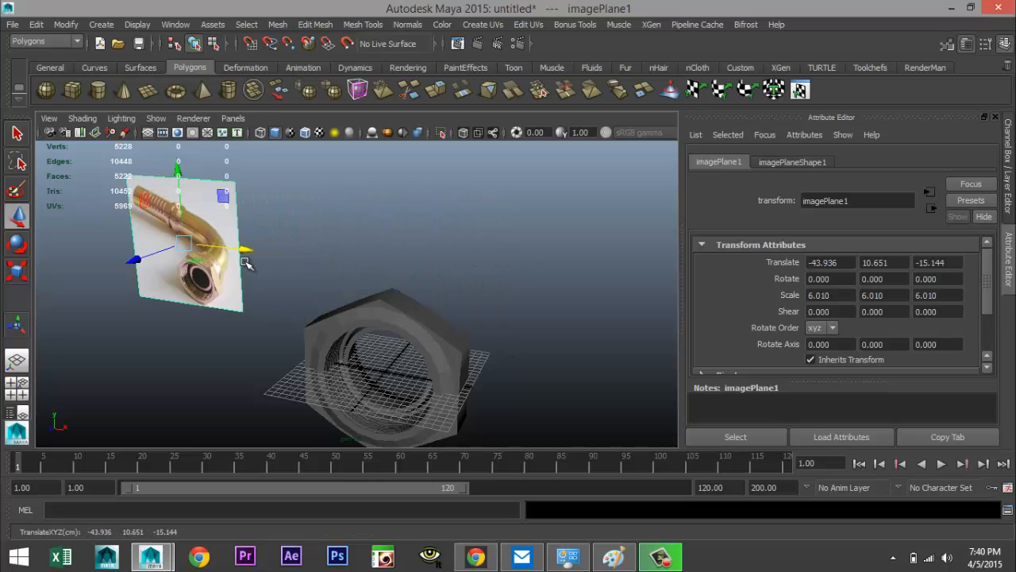
Select the face loop at the fitting's front end and extrude it forward along the axis into a long tube
{"action": "scroll", "coordinate": [329, 260], "scroll_direction": "down", "scroll_amount": 2}
{"action": "scroll", "coordinate": [374, 268], "scroll_direction": "up", "scroll_amount": 4}
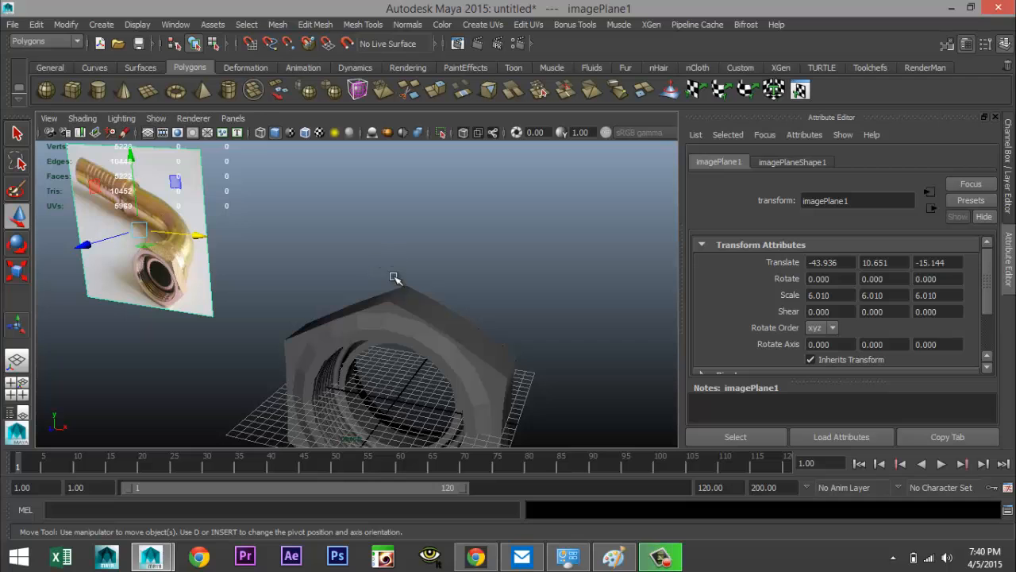
{"action": "left_click_drag", "start_coordinate": [389, 270], "coordinate": [255, 314], "text": "alt"}
{"action": "middle_click_drag", "start_coordinate": [257, 315], "coordinate": [322, 331], "text": "alt"}
{"action": "scroll", "coordinate": [327, 331], "scroll_direction": "up", "scroll_amount": 5}
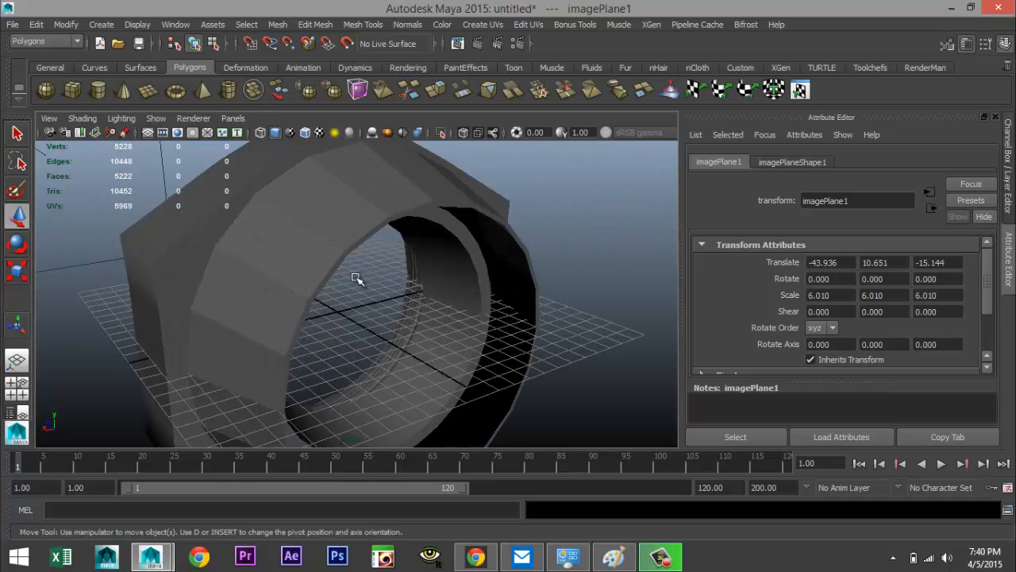
{"action": "right_click_drag", "start_coordinate": [366, 231], "coordinate": [369, 268]}
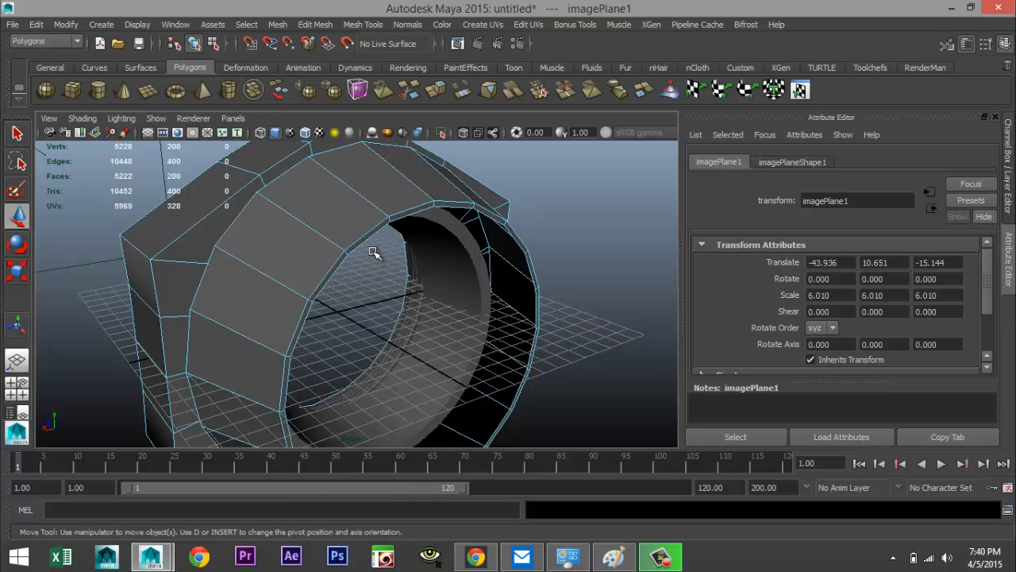
{"action": "left_click", "coordinate": [363, 238]}
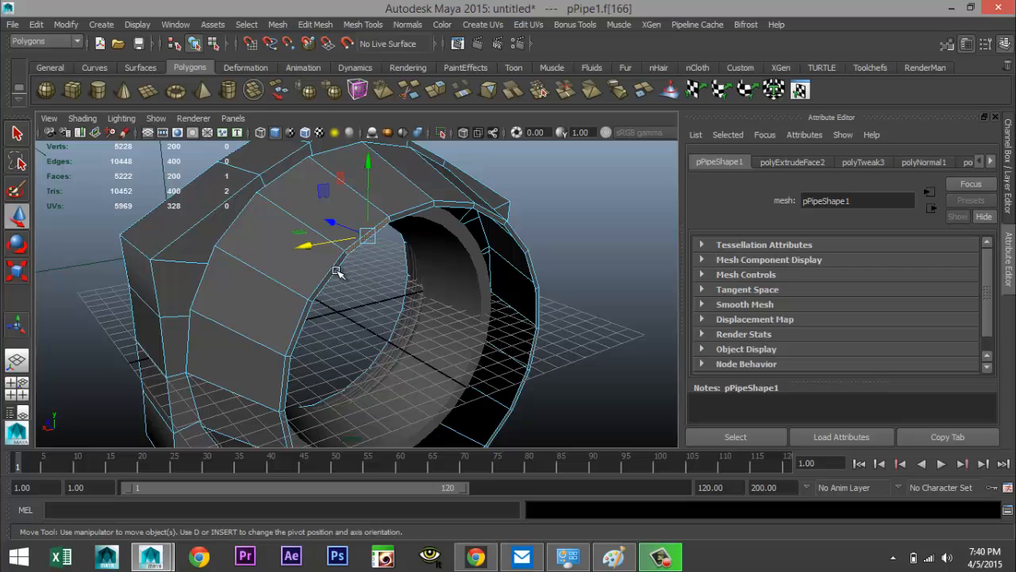
{"action": "double_click", "coordinate": [334, 271]}
{"action": "scroll", "coordinate": [334, 308], "scroll_direction": "down", "scroll_amount": 5}
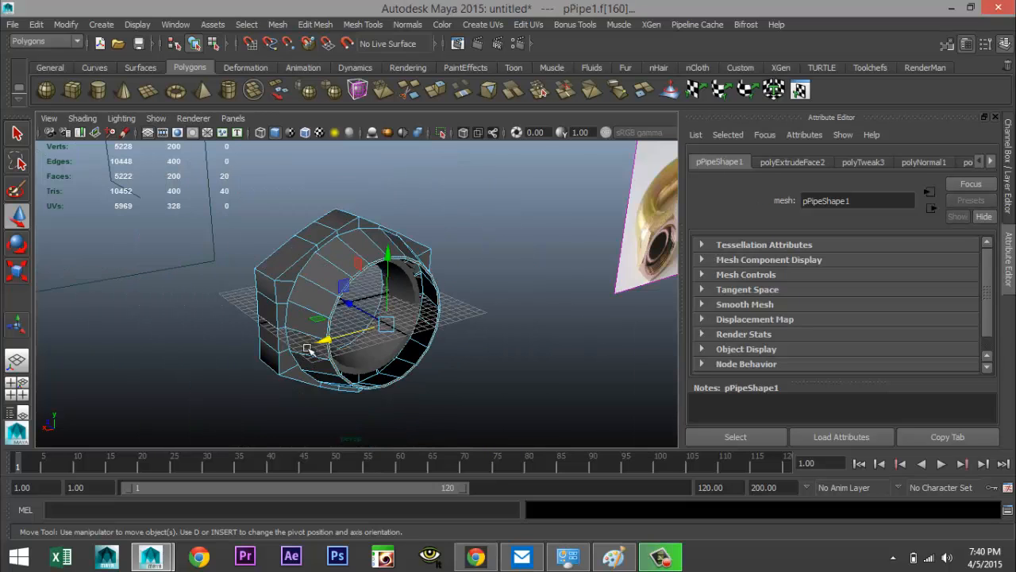
{"action": "left_click_drag", "start_coordinate": [321, 360], "coordinate": [421, 341], "text": "alt"}
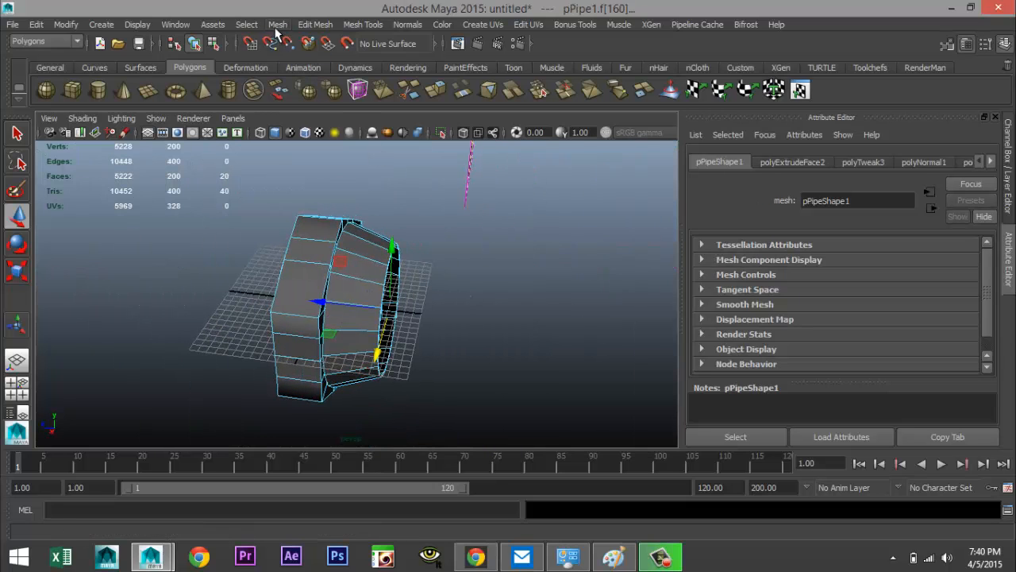
{"action": "left_click", "coordinate": [315, 25]}
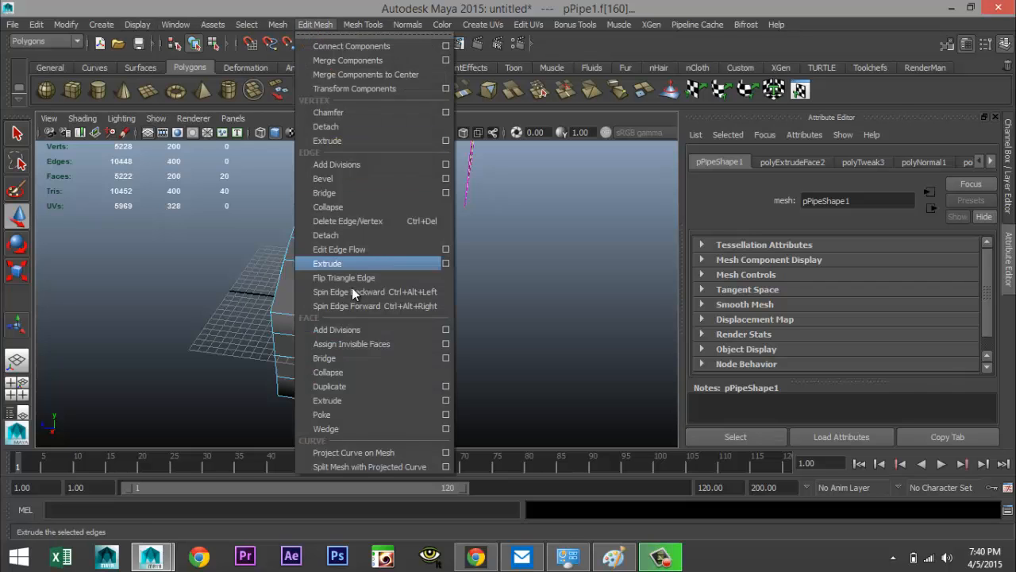
{"action": "left_click", "coordinate": [347, 400]}
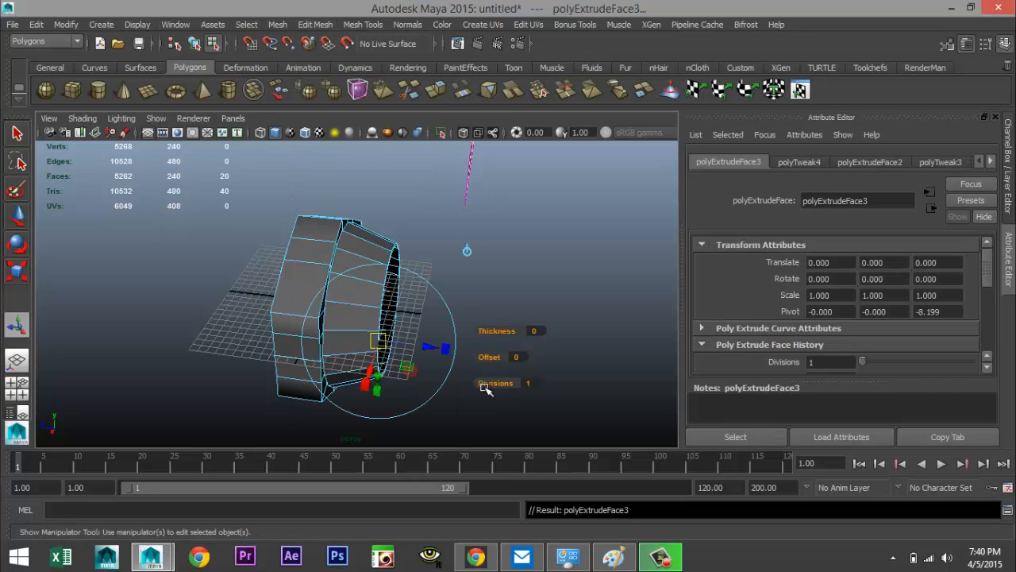
{"action": "key", "text": "w"}
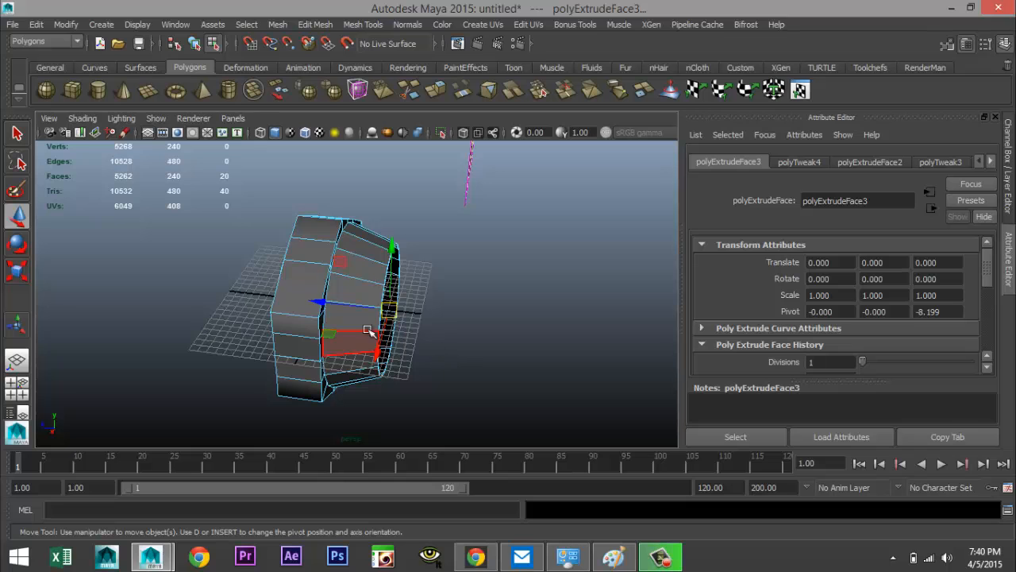
{"action": "left_click_drag", "start_coordinate": [327, 304], "coordinate": [235, 307]}
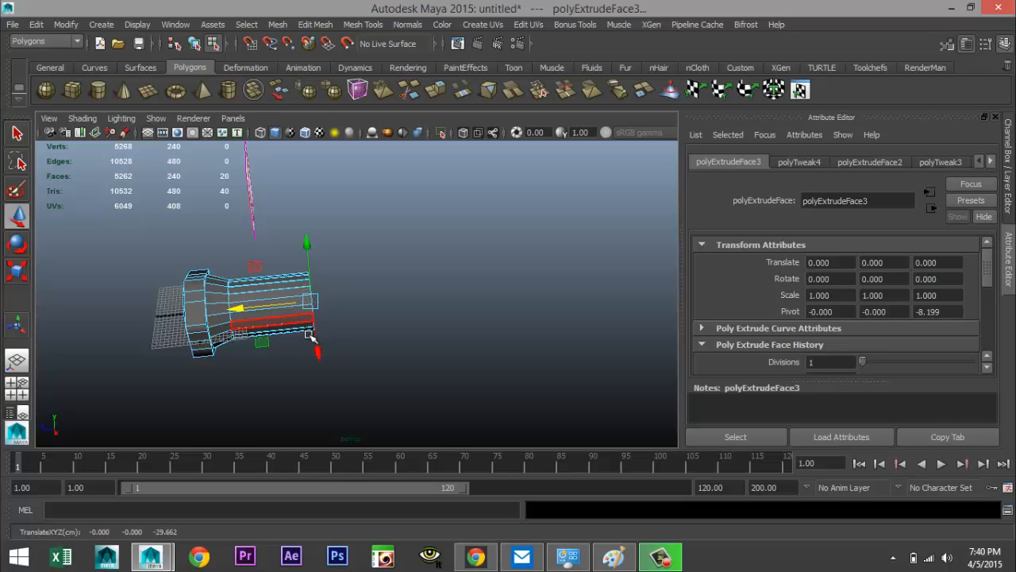
{"action": "left_click_drag", "start_coordinate": [380, 344], "coordinate": [363, 363], "text": "alt"}
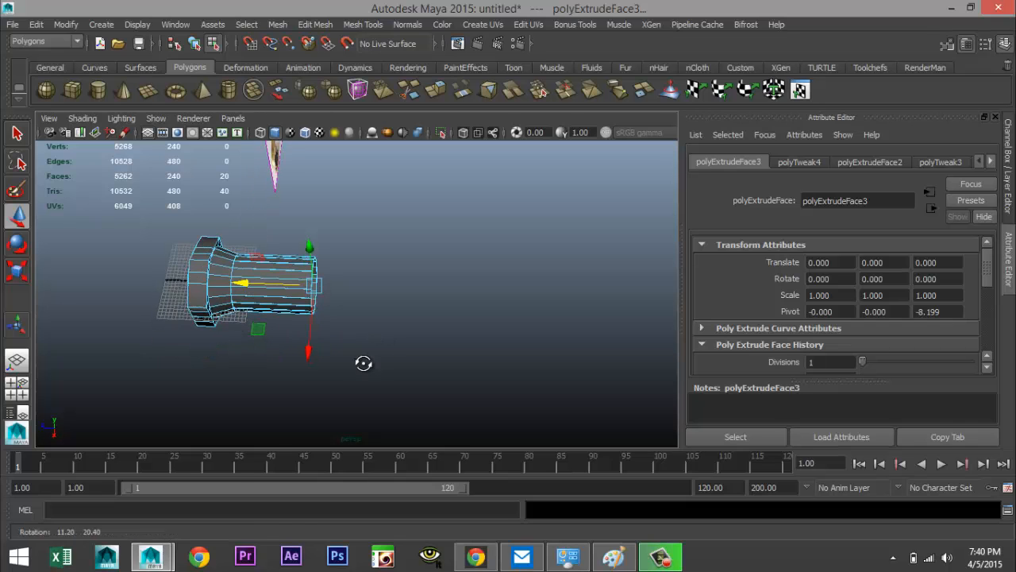
In a single side view, extrude the tube's end faces again, pull them out slightly and tilt them to start the bend
{"action": "left_click", "coordinate": [24, 389]}
{"action": "key", "text": "space"}
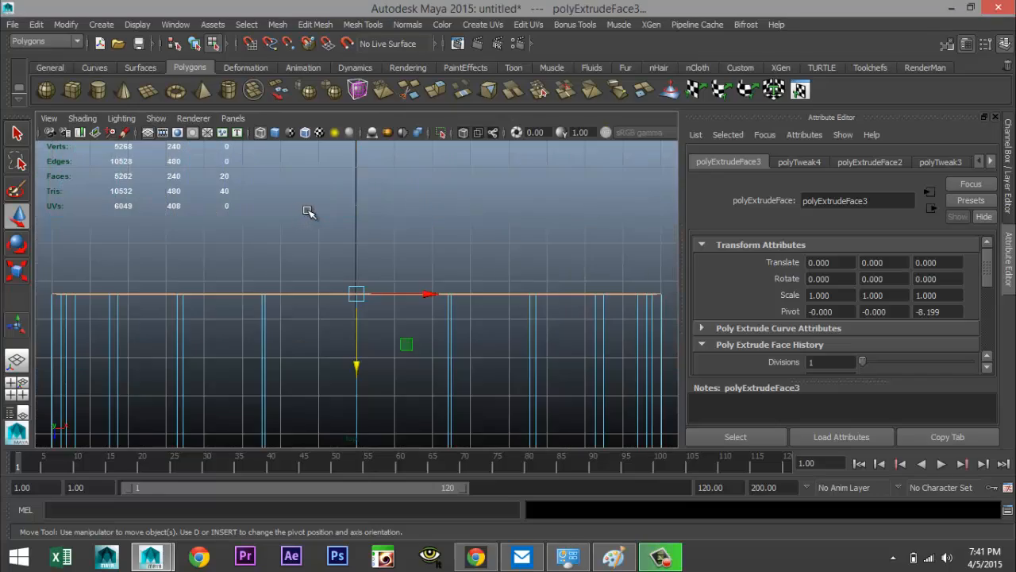
{"action": "right_click_drag", "start_coordinate": [308, 211], "coordinate": [429, 284], "text": "alt"}
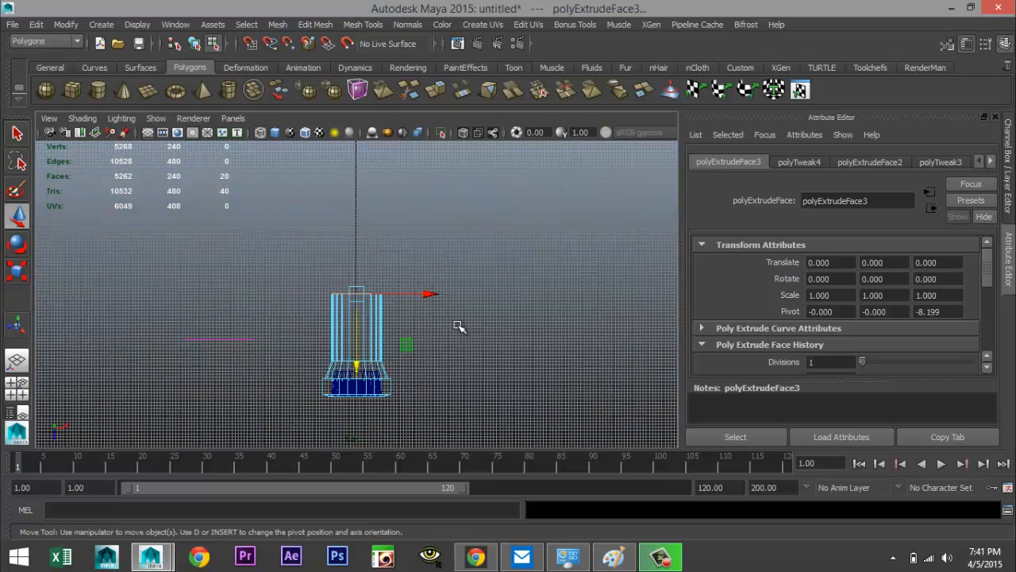
{"action": "middle_click_drag", "start_coordinate": [459, 325], "coordinate": [438, 315], "text": "alt"}
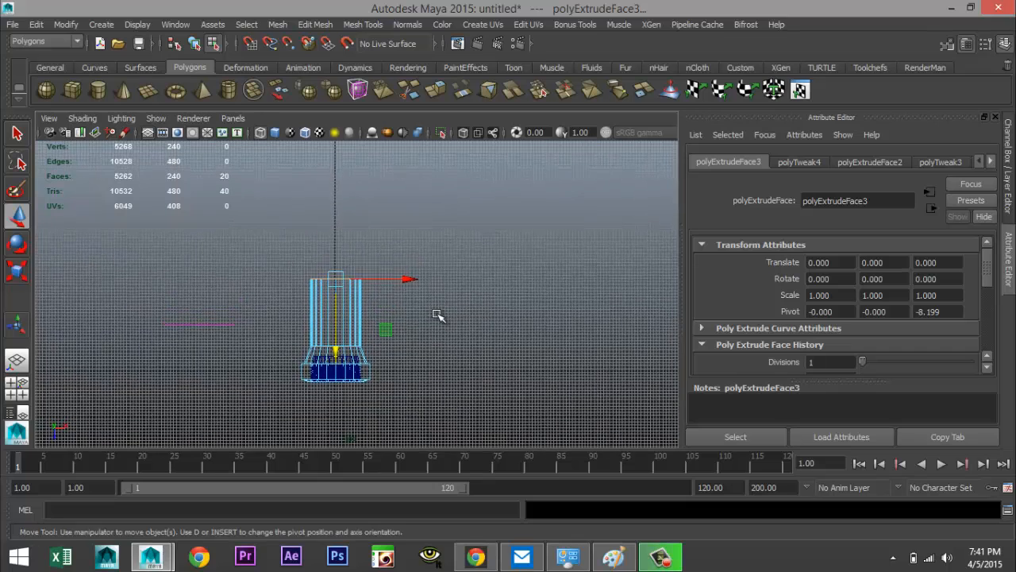
{"action": "scroll", "coordinate": [438, 315], "scroll_direction": "up", "scroll_amount": 4}
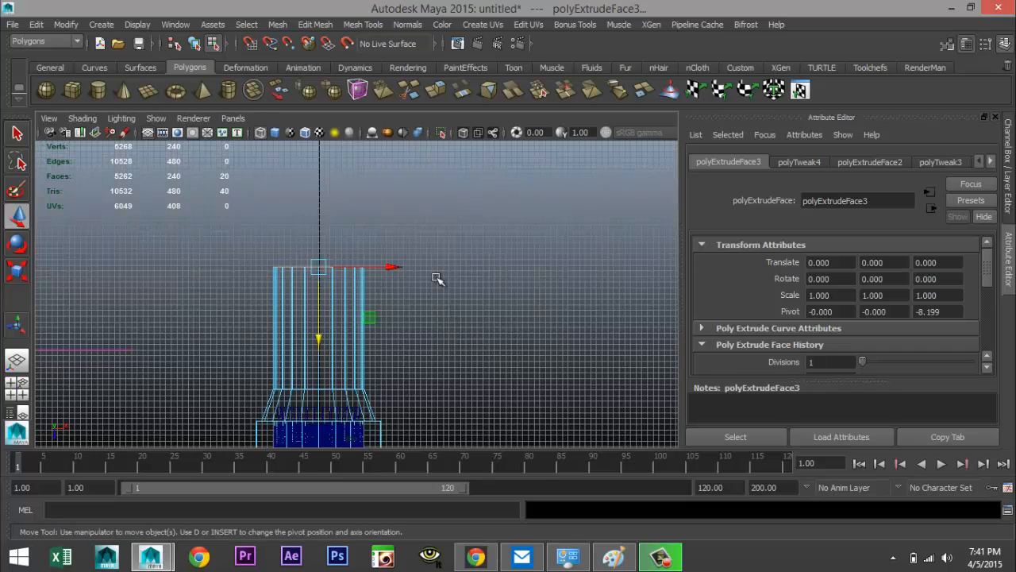
{"action": "key", "text": "ctrl+e"}
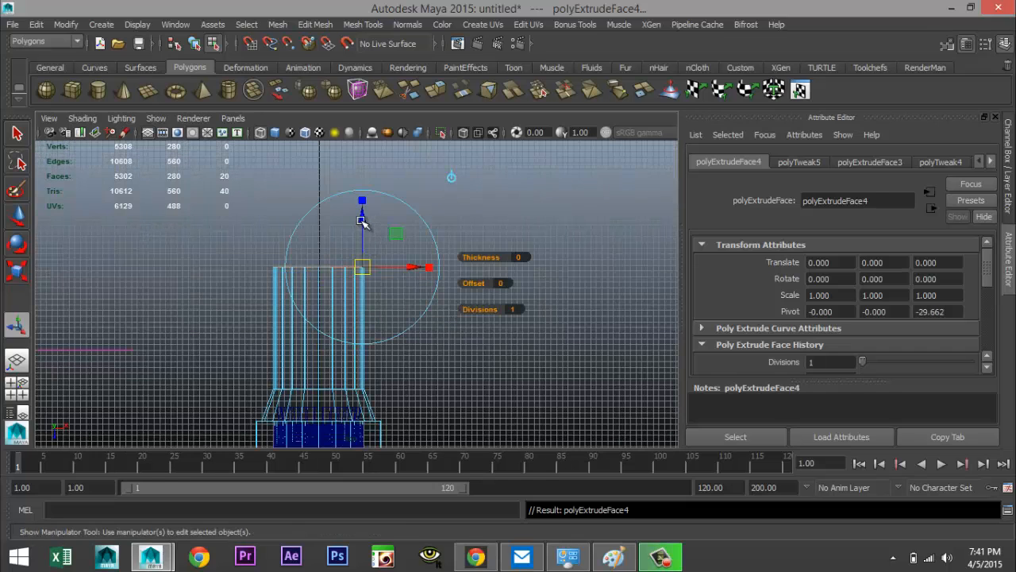
{"action": "left_click_drag", "start_coordinate": [361, 221], "coordinate": [362, 193]}
{"action": "key", "text": "e"}
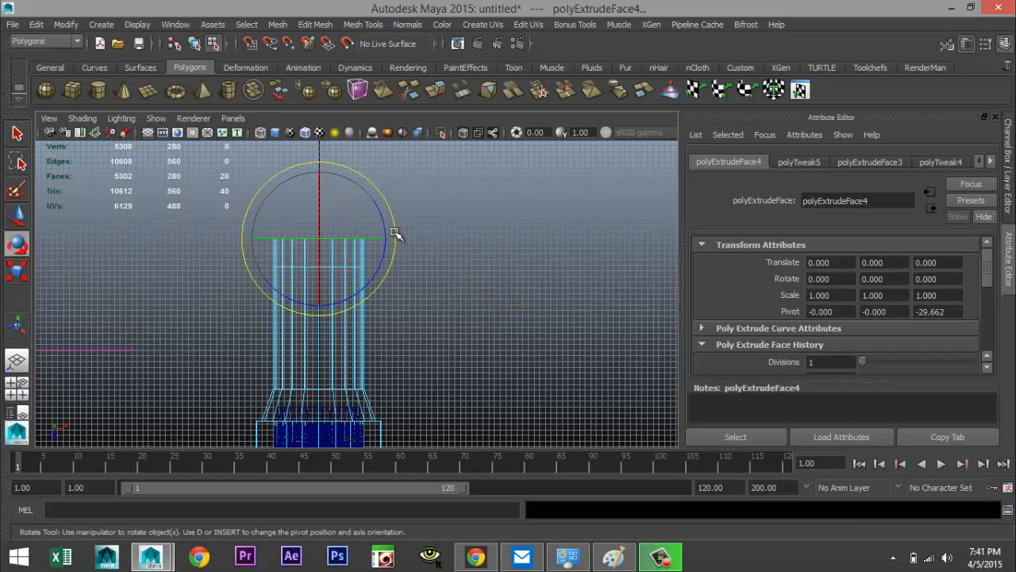
{"action": "left_click_drag", "start_coordinate": [392, 242], "coordinate": [386, 254]}
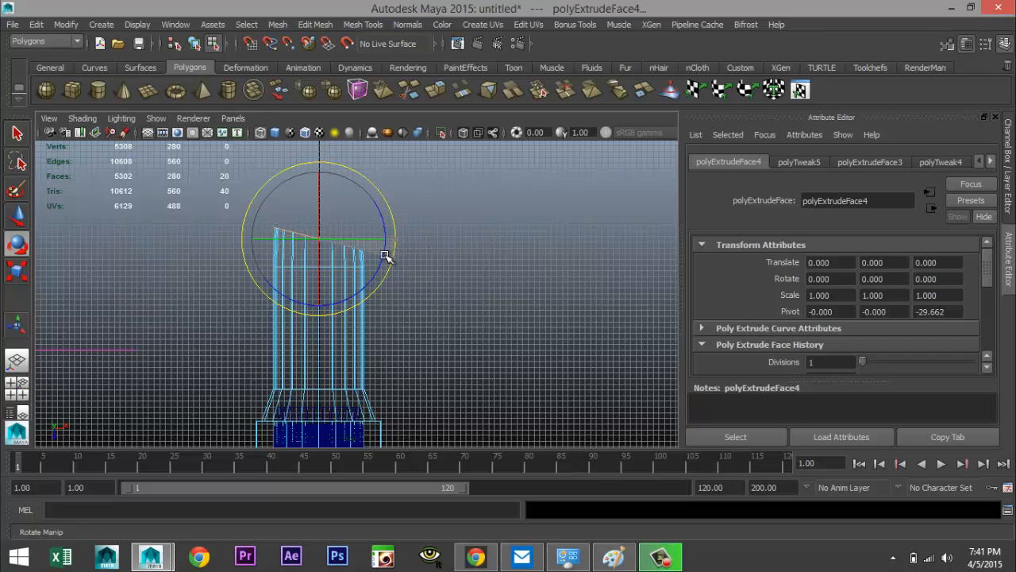
Extrude the tube's end faces again, move them up and rotate them to continue the bend
{"action": "key", "text": "ctrl+e"}
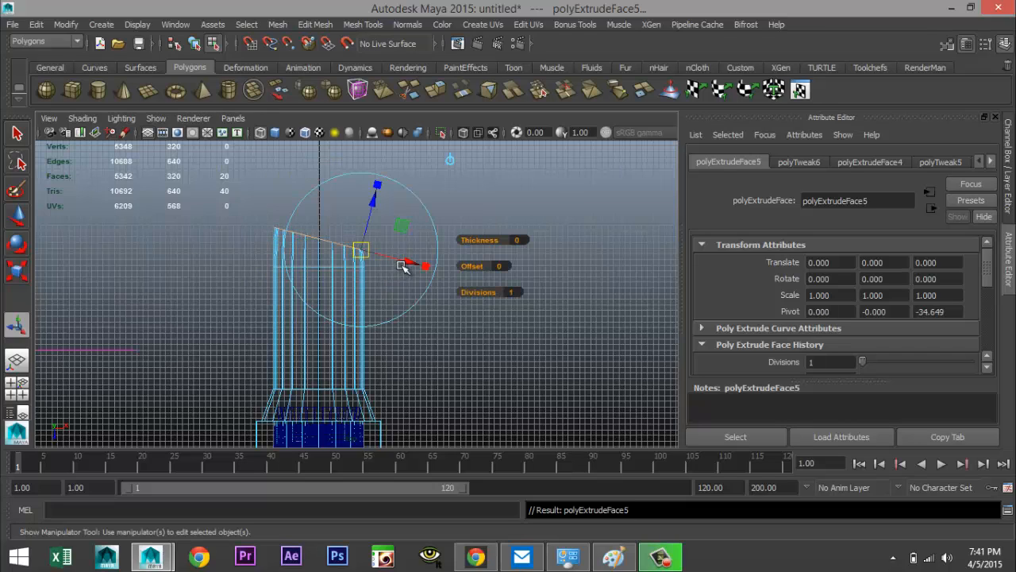
{"action": "key", "text": "w"}
{"action": "left_click_drag", "start_coordinate": [320, 274], "coordinate": [328, 215]}
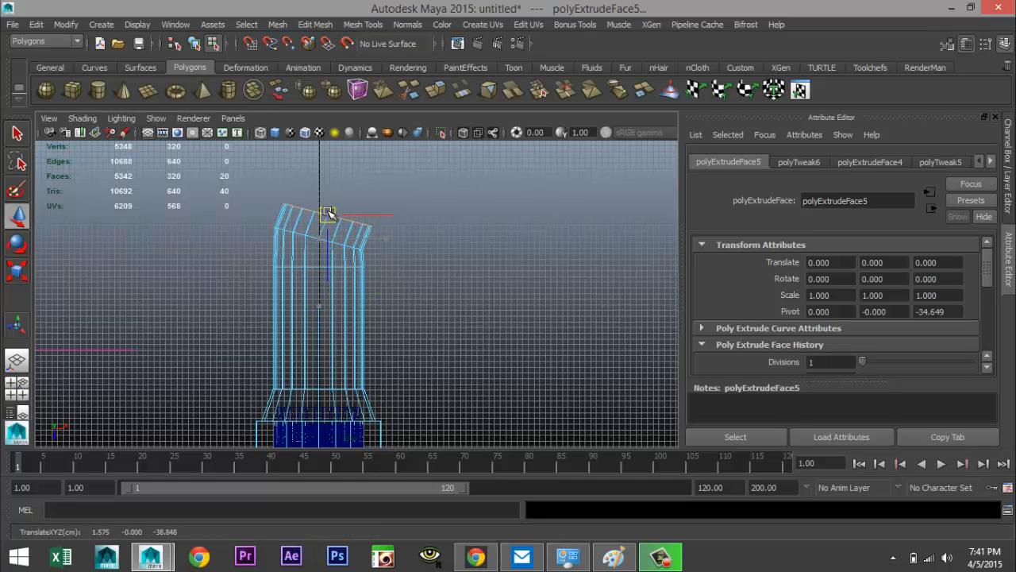
{"action": "left_click_drag", "start_coordinate": [328, 210], "coordinate": [330, 207]}
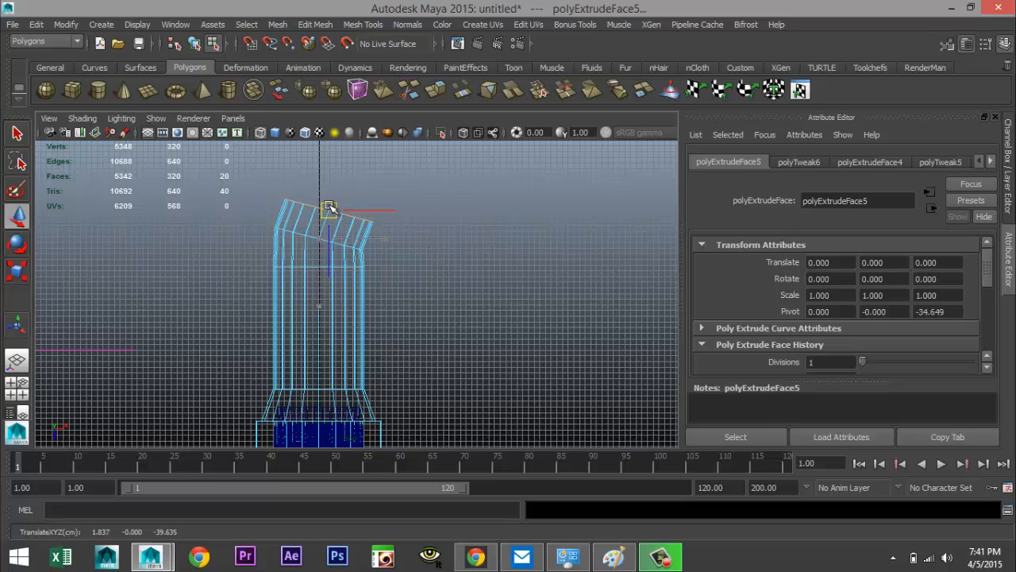
{"action": "key", "text": "e"}
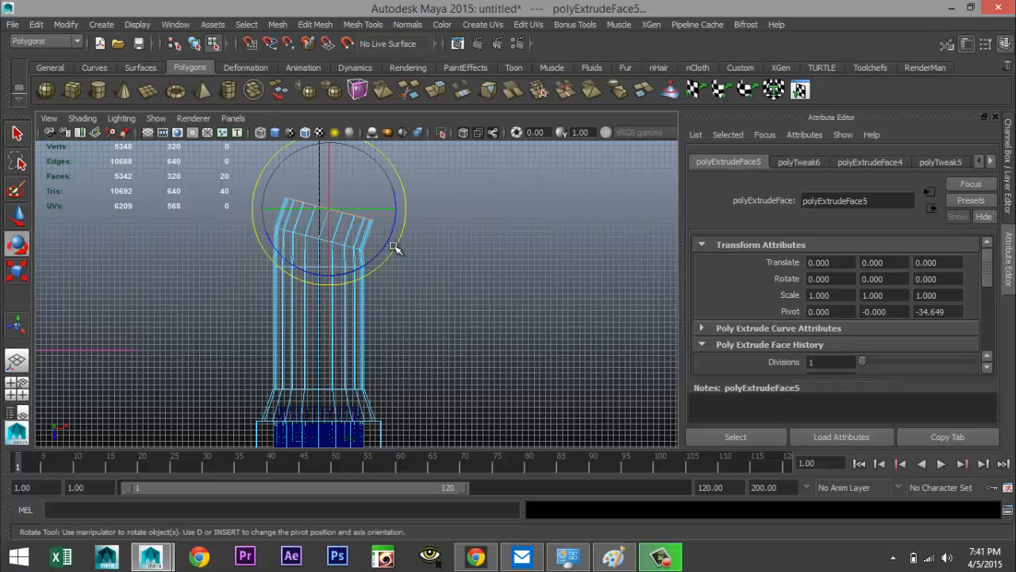
{"action": "left_click_drag", "start_coordinate": [396, 240], "coordinate": [385, 248]}
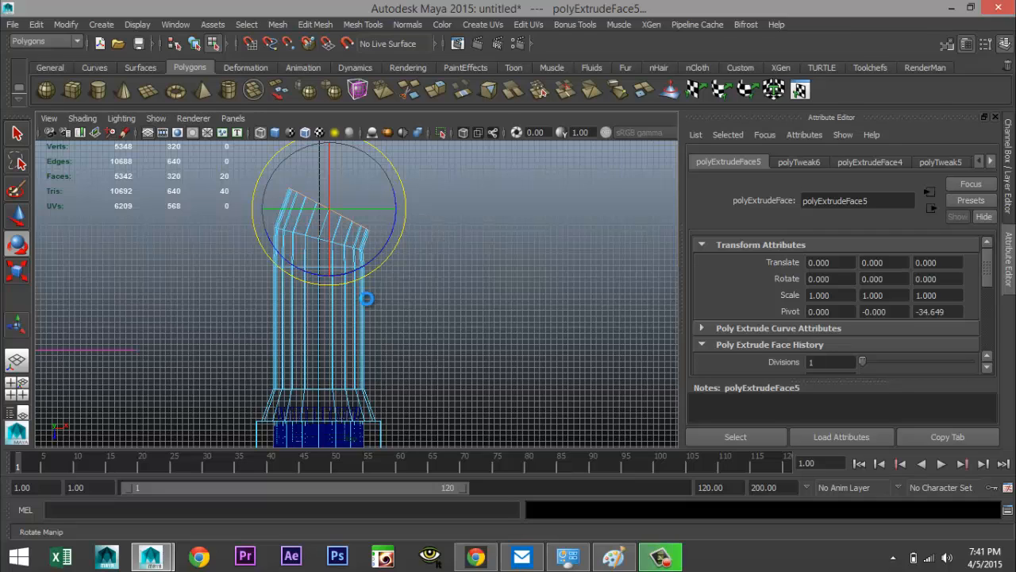
Extrude another segment from the end faces, move it up along the curve and tilt it further
{"action": "key", "text": "ctrl+e"}
{"action": "key", "text": "w"}
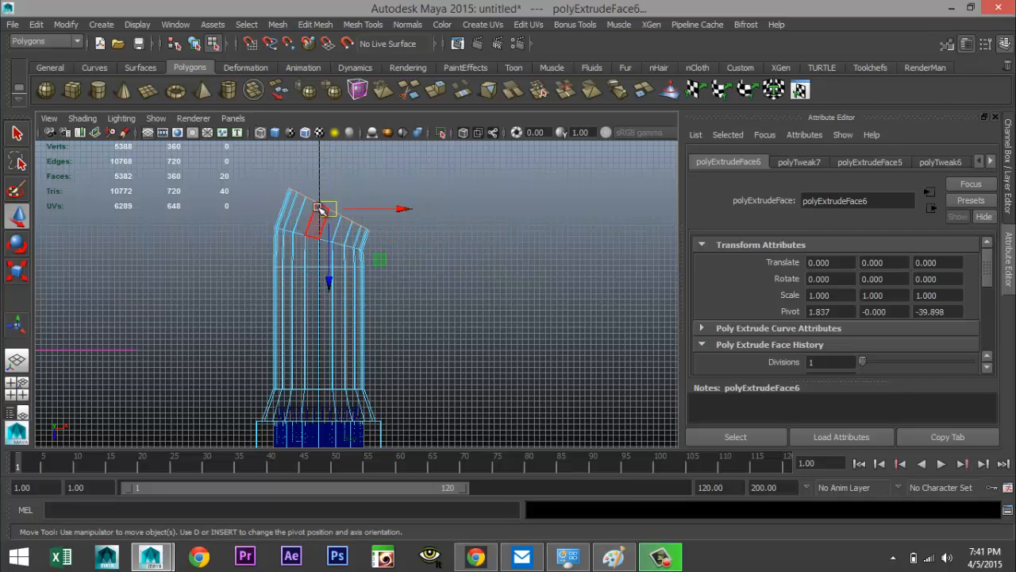
{"action": "left_click_drag", "start_coordinate": [319, 208], "coordinate": [349, 178]}
{"action": "key", "text": "e"}
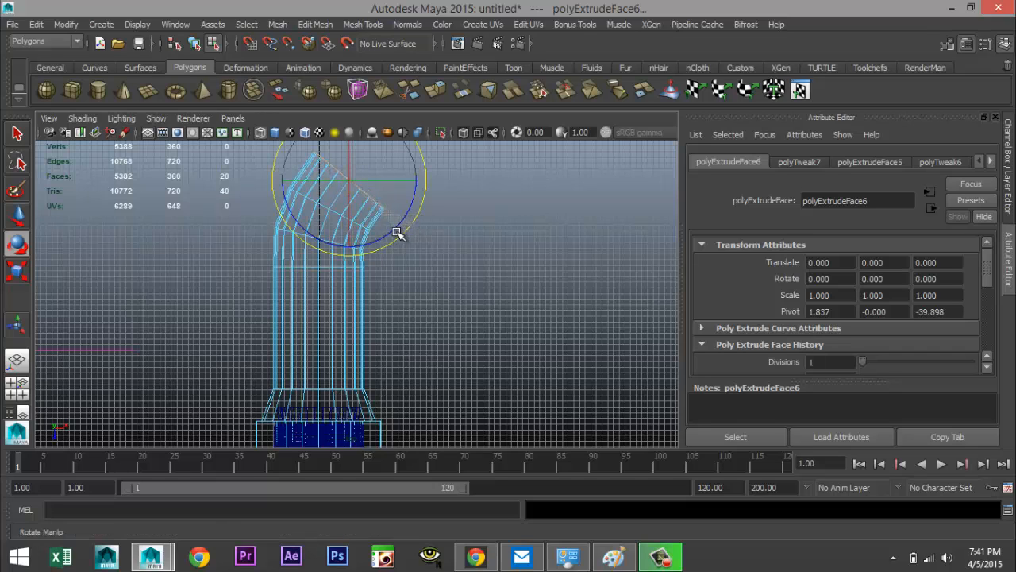
{"action": "scroll", "coordinate": [413, 248], "scroll_direction": "down", "scroll_amount": 2}
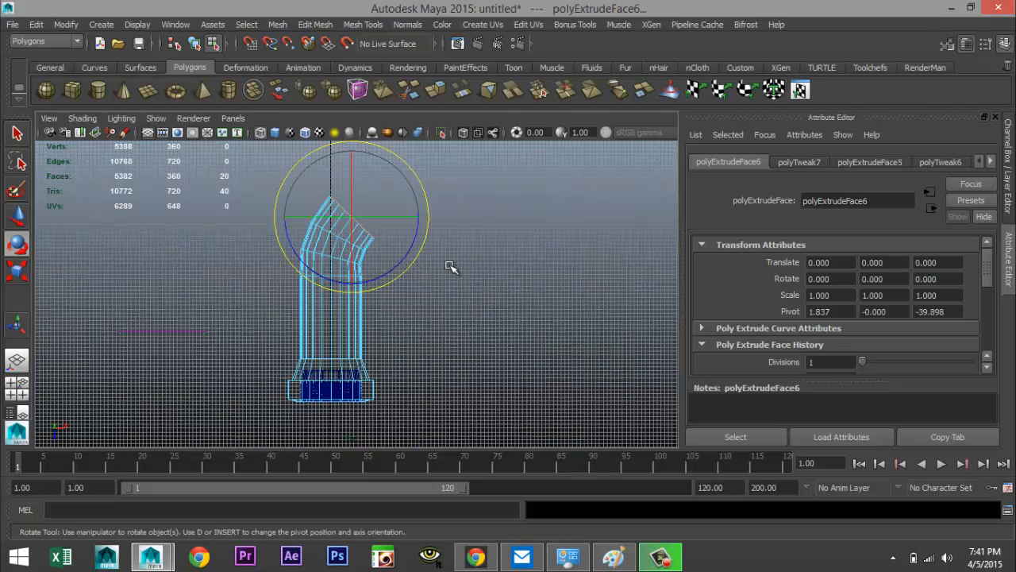
Add a further extruded segment to the pipe end, moving it up and right and rotating it into the bend
{"action": "key", "text": "ctrl+e"}
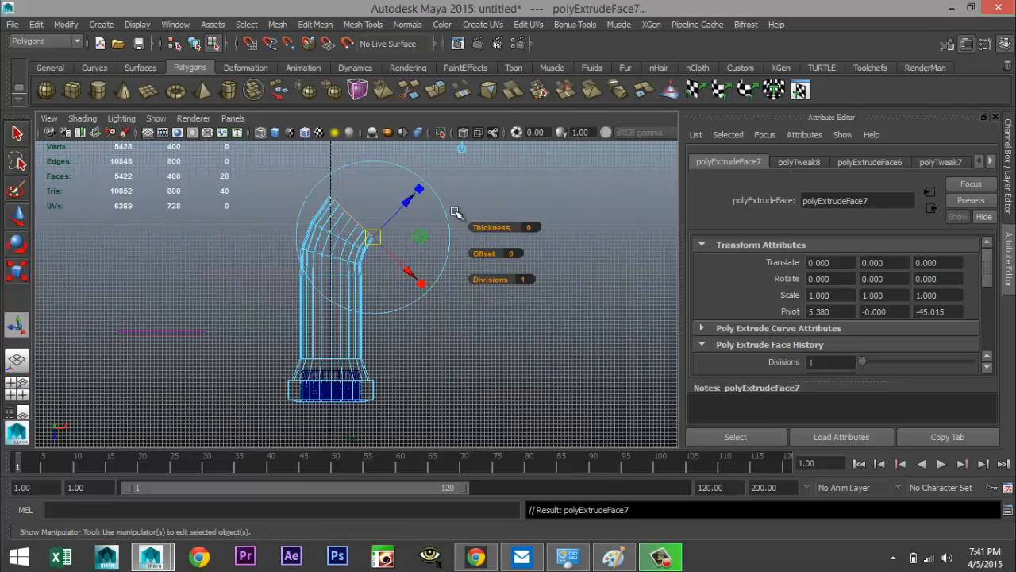
{"action": "key", "text": "w"}
{"action": "left_click_drag", "start_coordinate": [352, 215], "coordinate": [374, 194]}
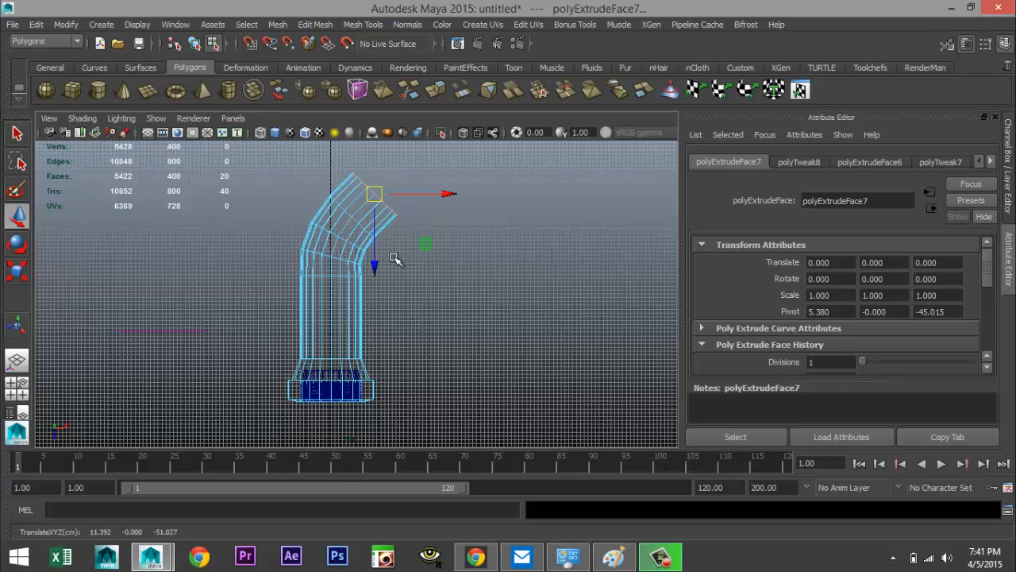
{"action": "key", "text": "e"}
{"action": "left_click_drag", "start_coordinate": [435, 240], "coordinate": [414, 247]}
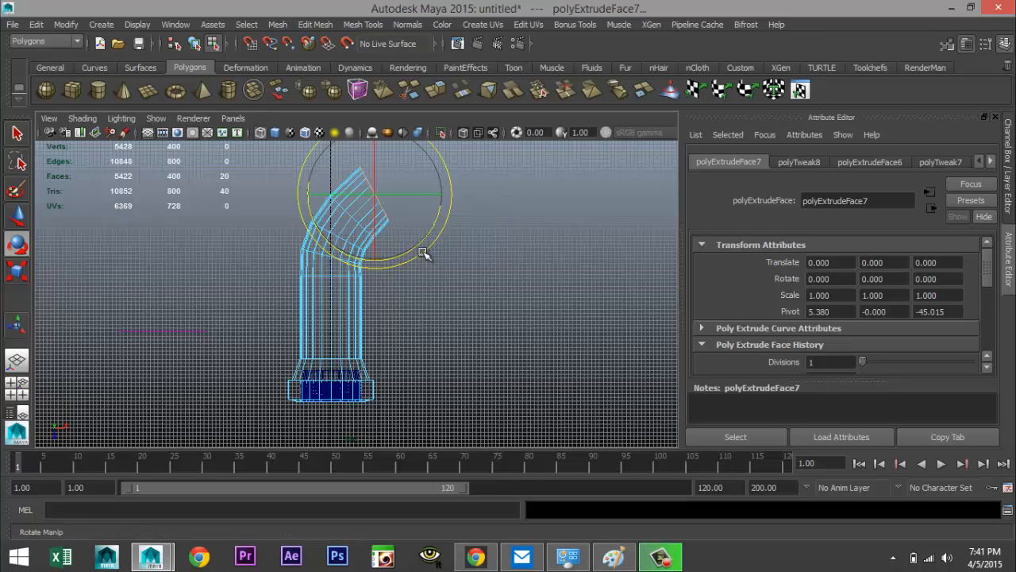
Extrude the end faces once more, shift the new segment along the curve and rotate it to bend further
{"action": "key", "text": "ctrl+e"}
{"action": "key", "text": "w"}
{"action": "left_click_drag", "start_coordinate": [375, 194], "coordinate": [412, 177]}
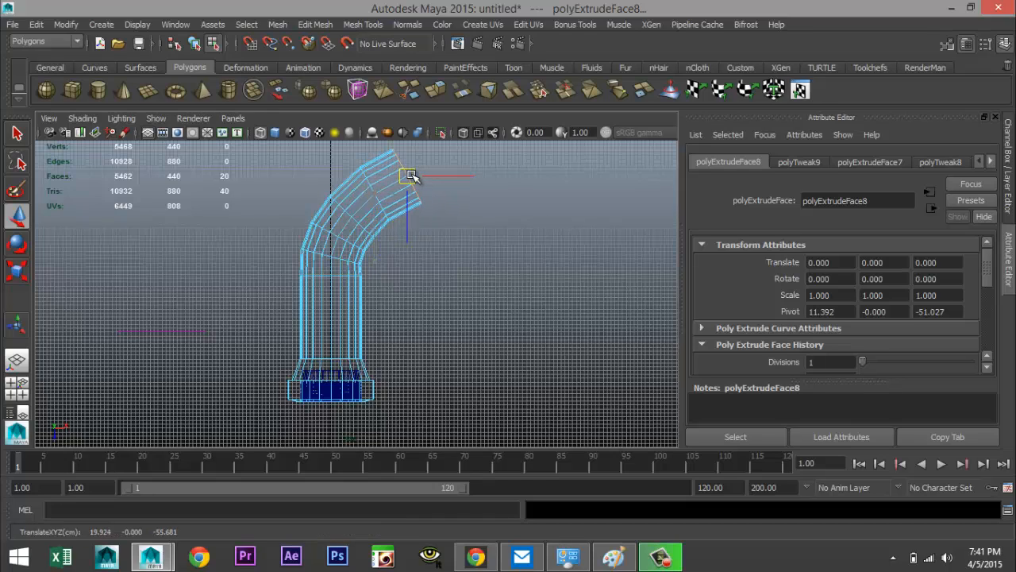
{"action": "key", "text": "e"}
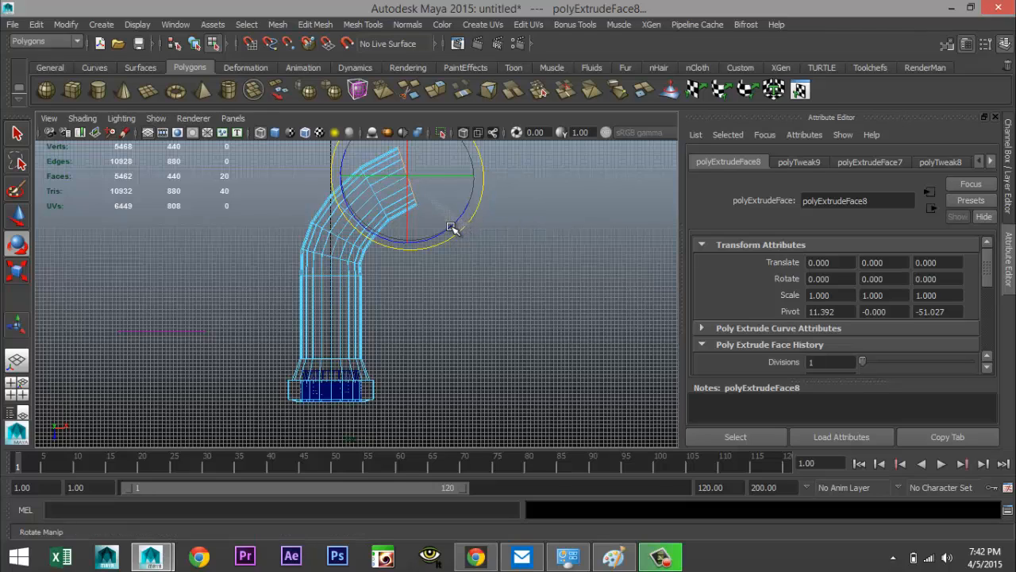
{"action": "left_click_drag", "start_coordinate": [442, 229], "coordinate": [454, 224]}
Extrude two more segments, tilting the first to complete the bend and pulling the last straight out horizontally
{"action": "key", "text": "ctrl+e"}
{"action": "key", "text": "w"}
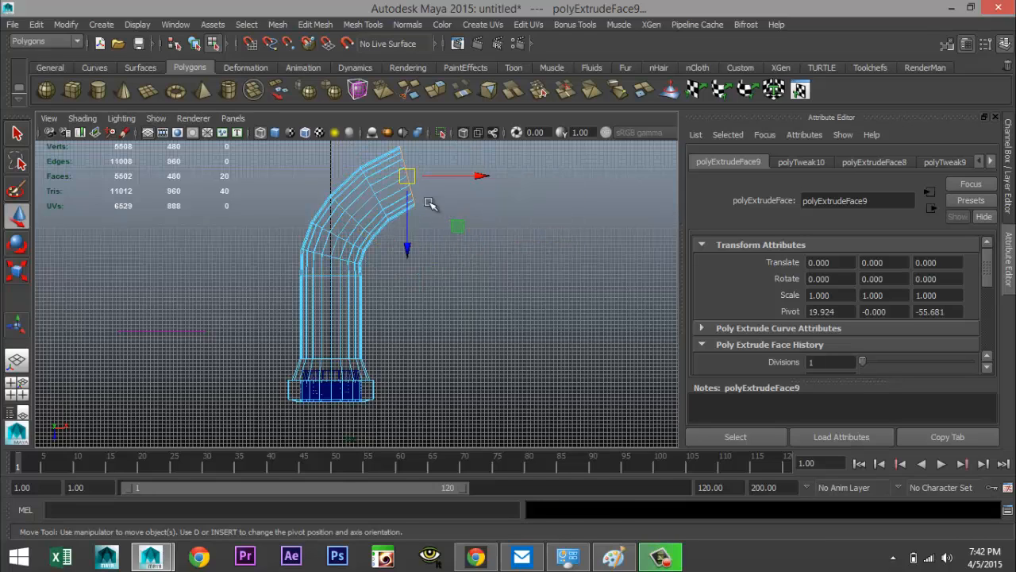
{"action": "left_click_drag", "start_coordinate": [410, 176], "coordinate": [441, 171]}
{"action": "key", "text": "e"}
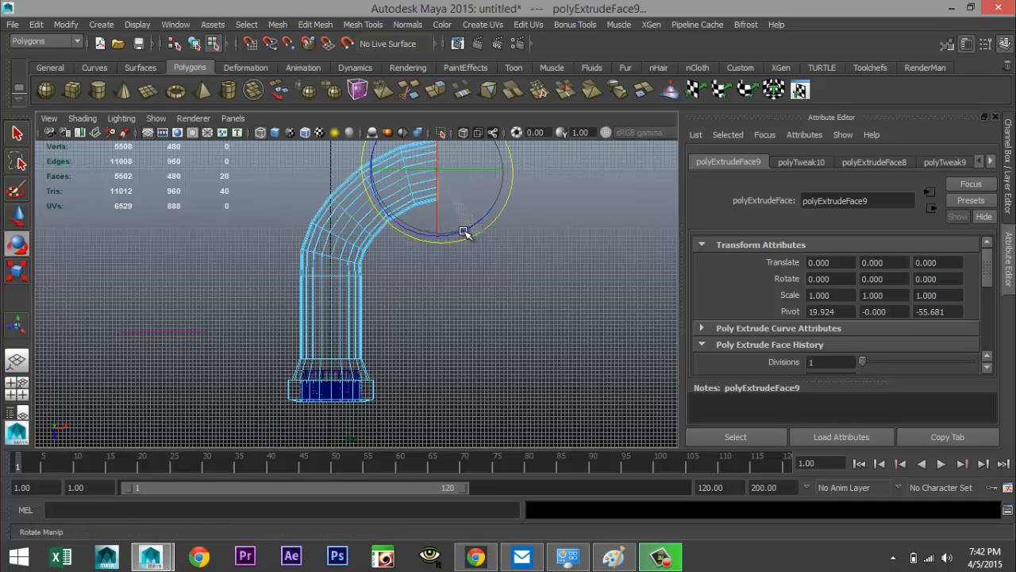
{"action": "scroll", "coordinate": [464, 242], "scroll_direction": "down", "scroll_amount": 2}
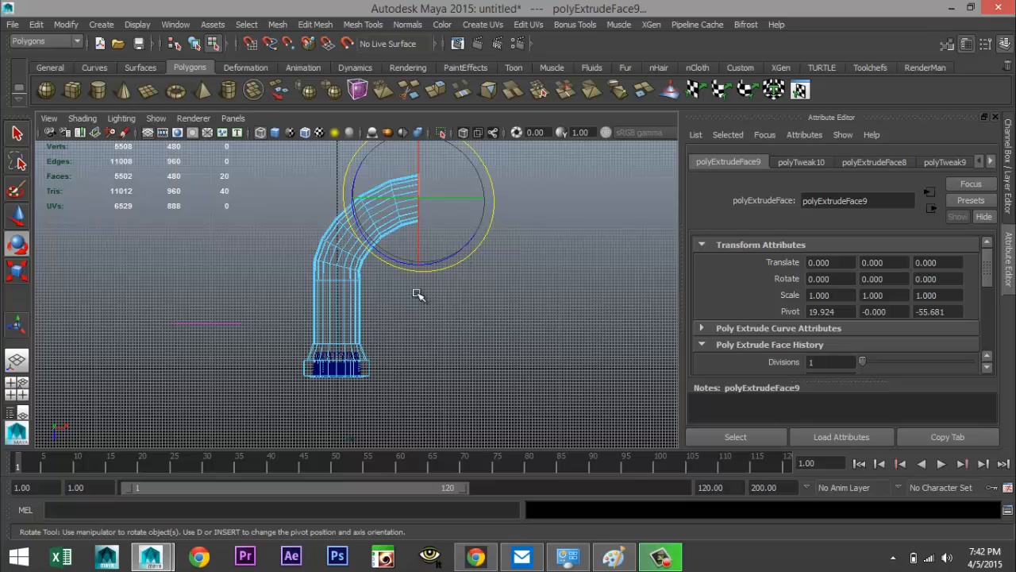
{"action": "key", "text": "ctrl+e"}
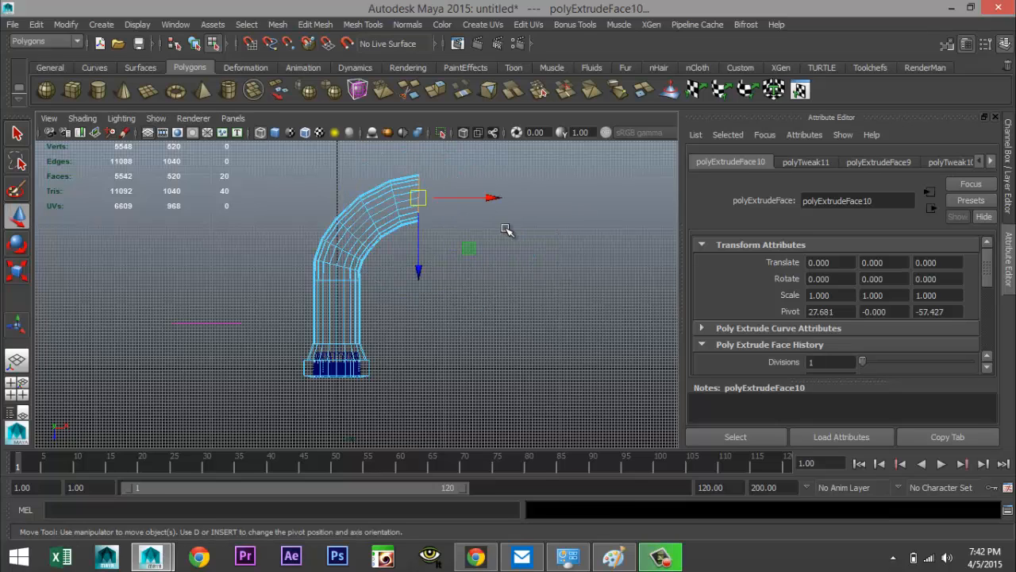
{"action": "left_click_drag", "start_coordinate": [494, 197], "coordinate": [521, 198]}
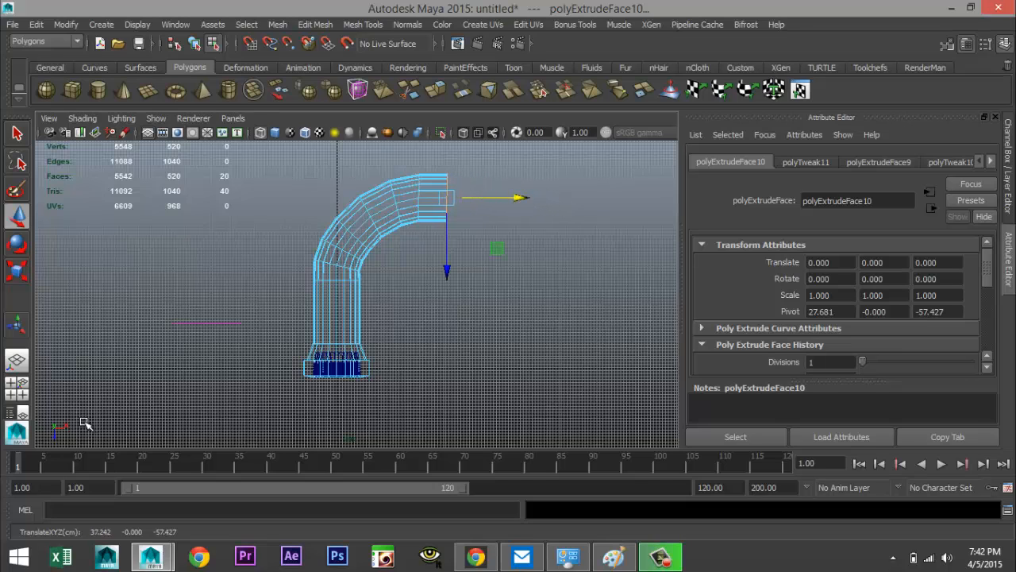
Switch to the perspective view and insert an edge loop with the Insert Edge Loop Tool near the bent pipe's end
{"action": "left_click", "coordinate": [8, 387]}
{"action": "key", "text": "space"}
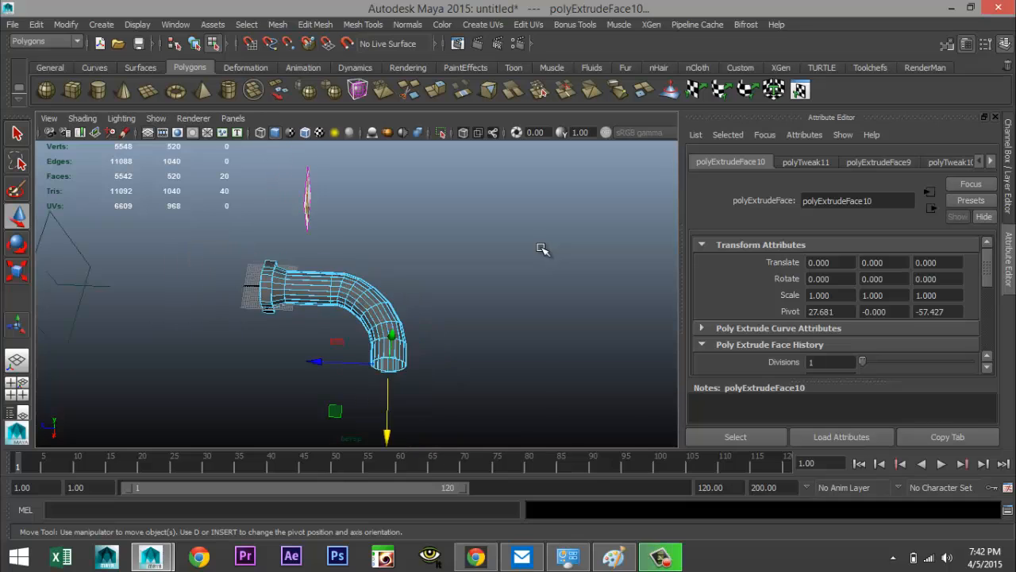
{"action": "left_click_drag", "start_coordinate": [542, 249], "coordinate": [598, 262], "text": "alt"}
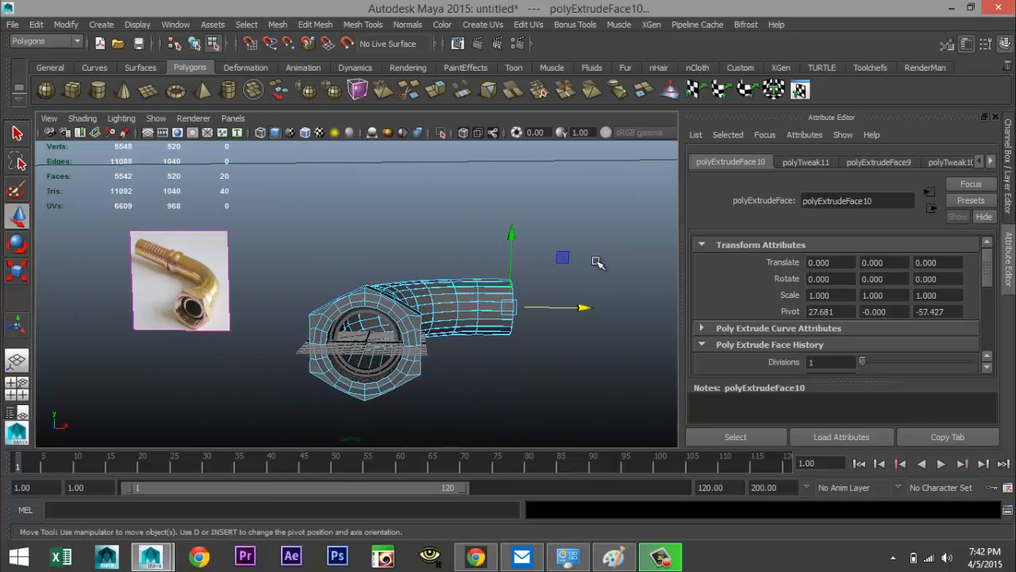
{"action": "left_click_drag", "start_coordinate": [161, 300], "coordinate": [204, 312], "text": "alt"}
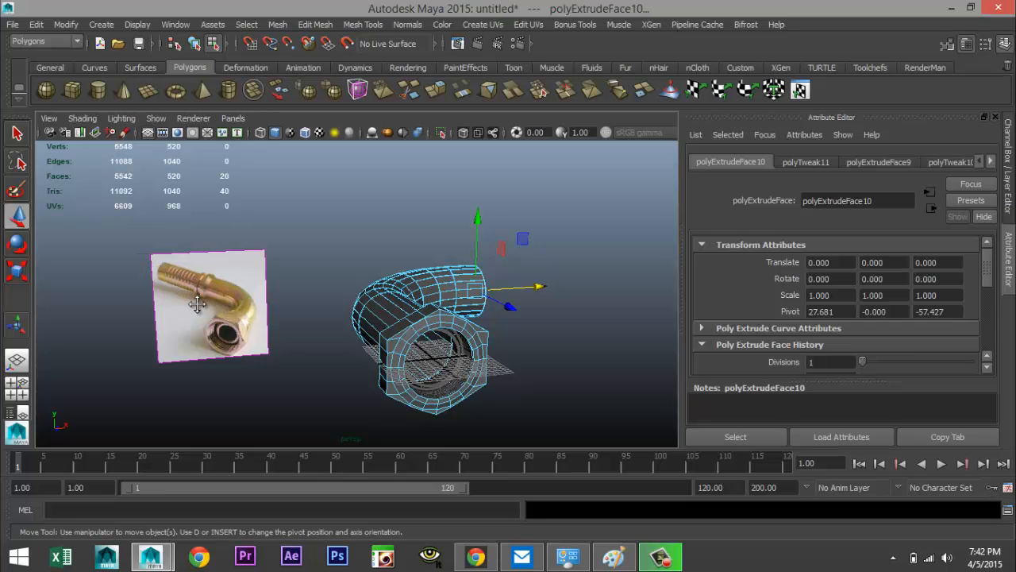
{"action": "left_click_drag", "start_coordinate": [197, 304], "coordinate": [453, 369], "text": "alt"}
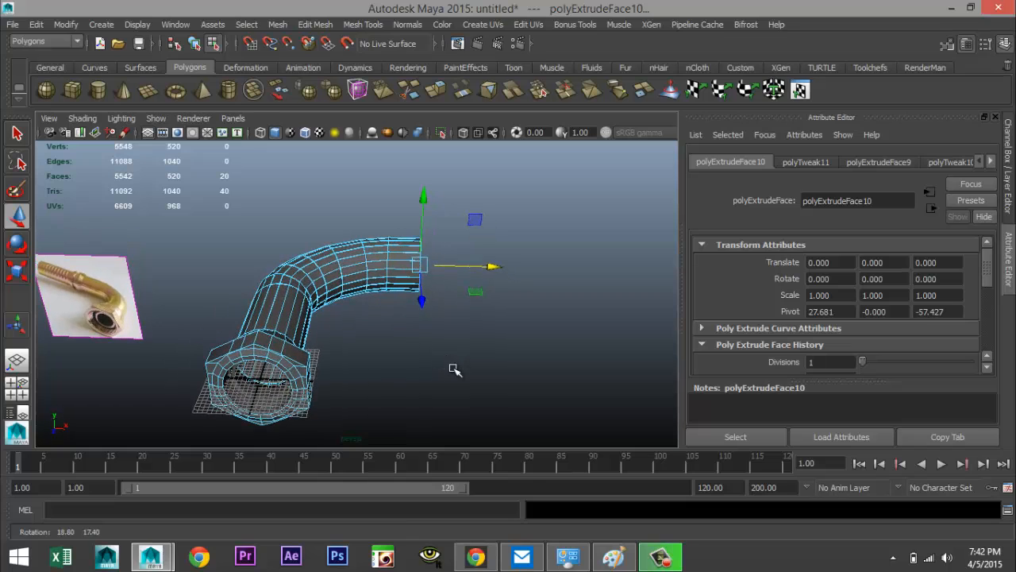
{"action": "left_click", "coordinate": [316, 24]}
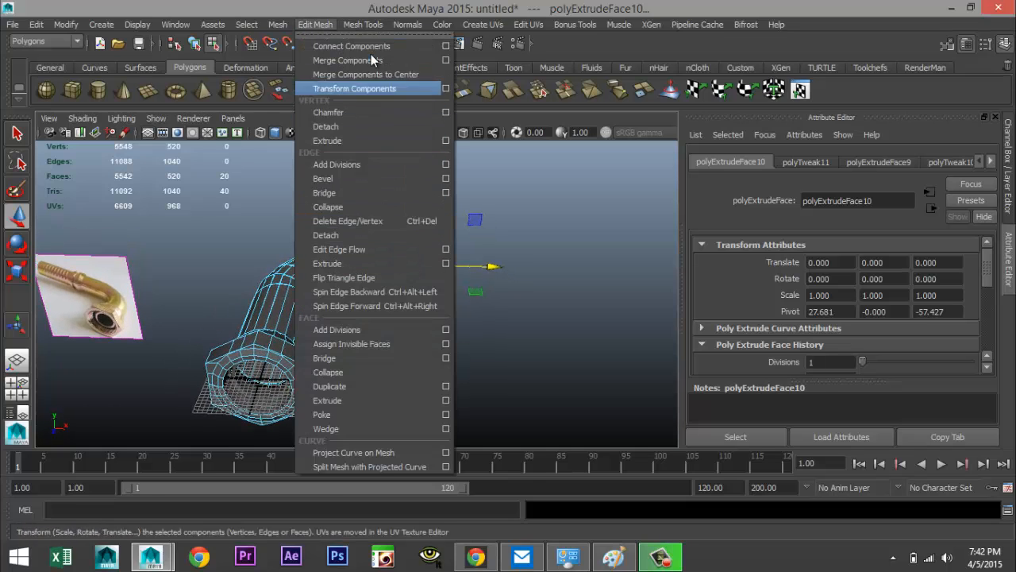
{"action": "mouse_move", "coordinate": [362, 25]}
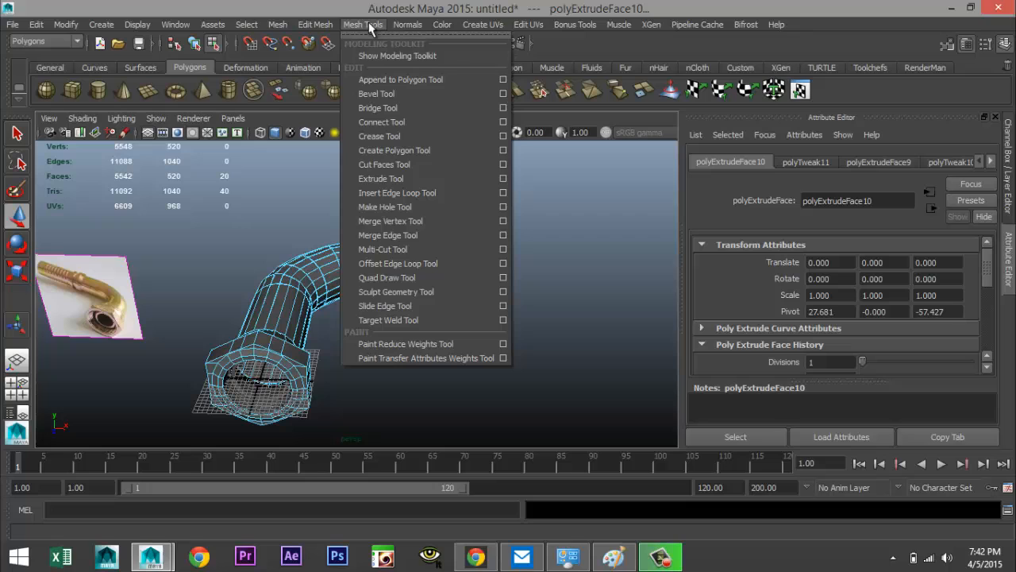
{"action": "left_click", "coordinate": [504, 193]}
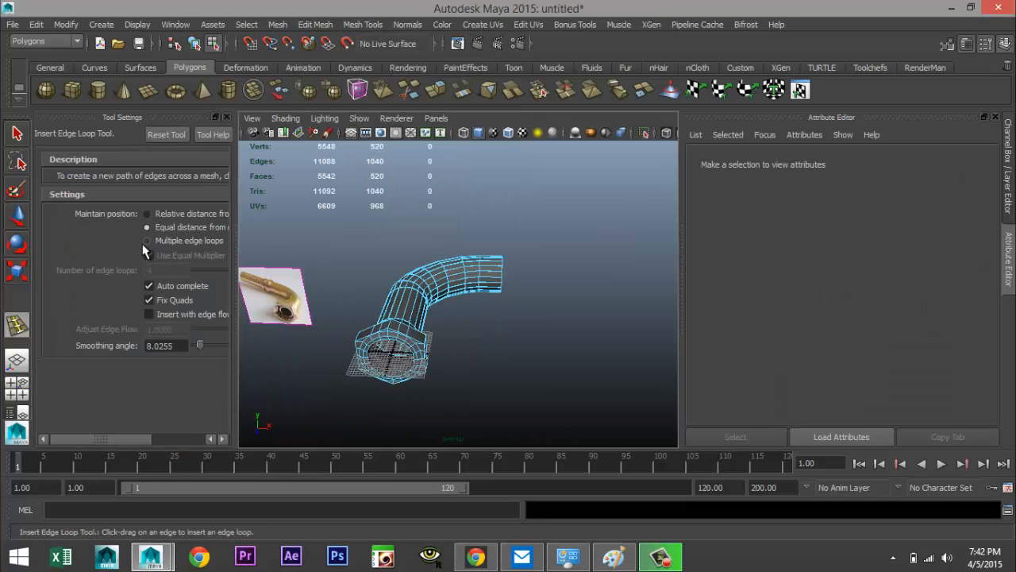
{"action": "scroll", "coordinate": [527, 325], "scroll_direction": "up", "scroll_amount": 5}
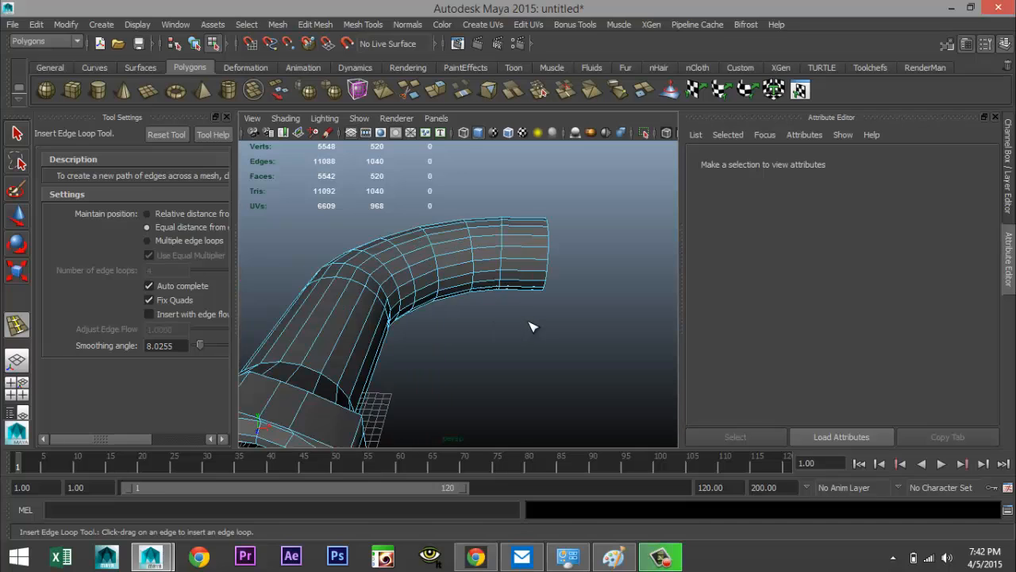
{"action": "middle_click_drag", "start_coordinate": [529, 322], "coordinate": [424, 357], "text": "alt"}
{"action": "left_click_drag", "start_coordinate": [419, 356], "coordinate": [429, 359], "text": "alt"}
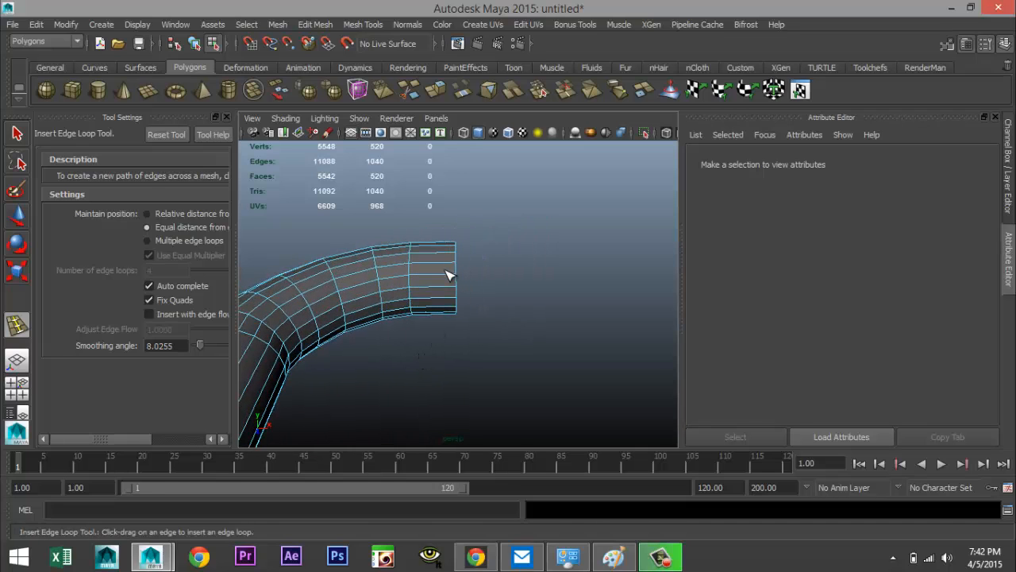
{"action": "left_click_drag", "start_coordinate": [445, 279], "coordinate": [446, 280]}
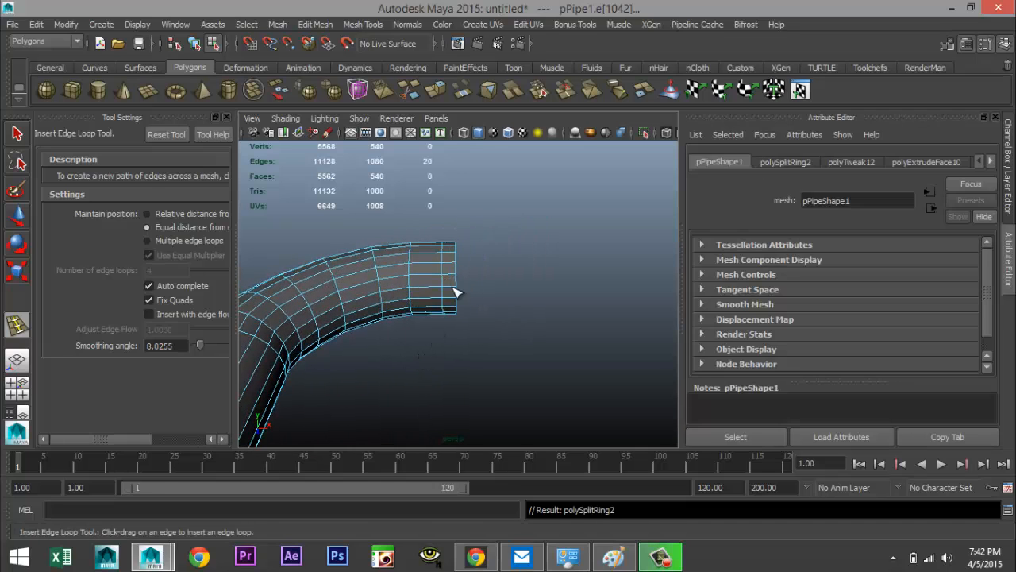
Select the face loop of the pipe's last end segment, extrude it and scale it to form a collar ring
{"action": "key", "text": "q"}
{"action": "scroll", "coordinate": [483, 308], "scroll_direction": "up", "scroll_amount": 2}
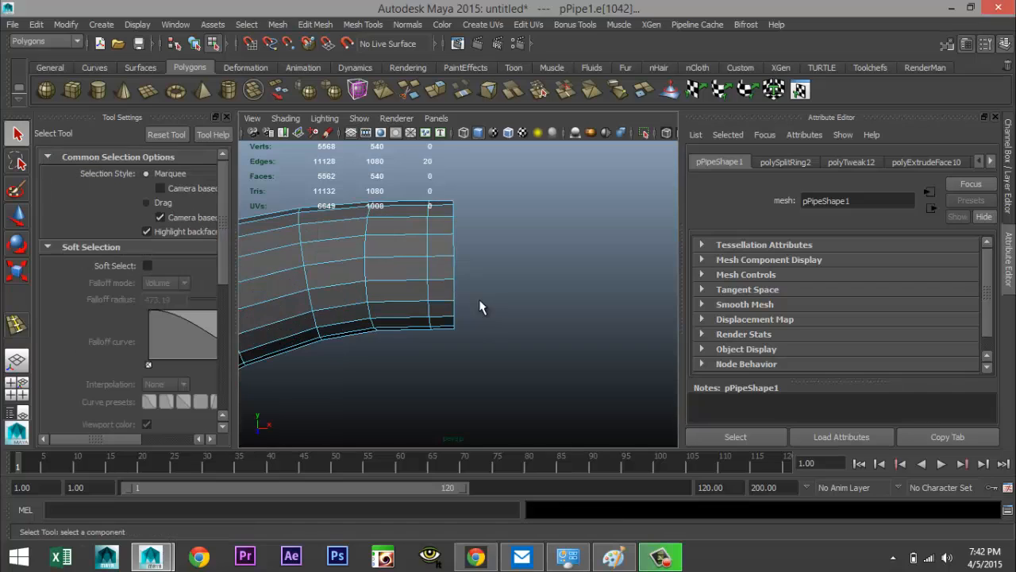
{"action": "right_click_drag", "start_coordinate": [440, 266], "coordinate": [442, 279]}
{"action": "left_click", "coordinate": [444, 265]}
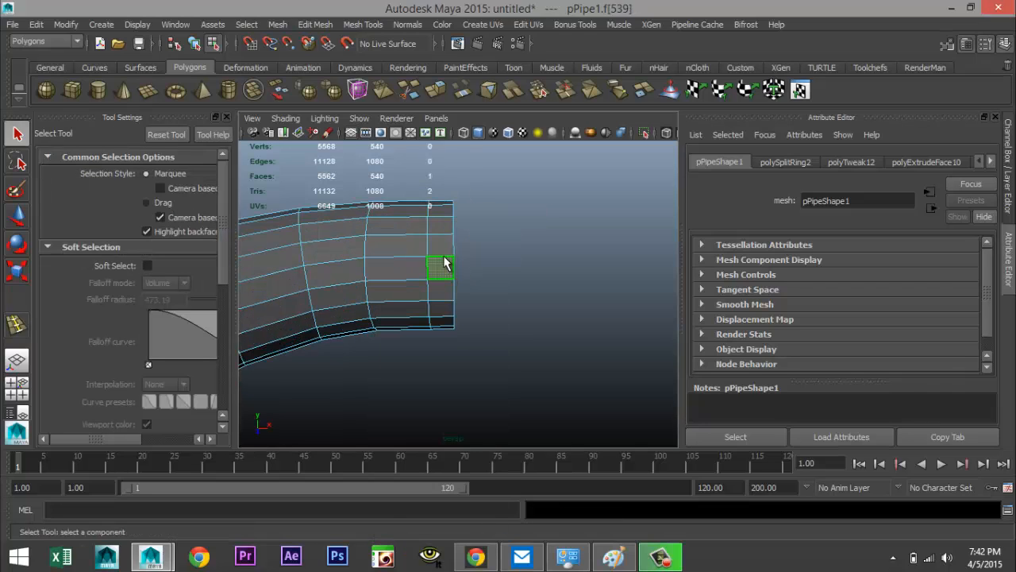
{"action": "double_click", "coordinate": [444, 249], "text": "shift"}
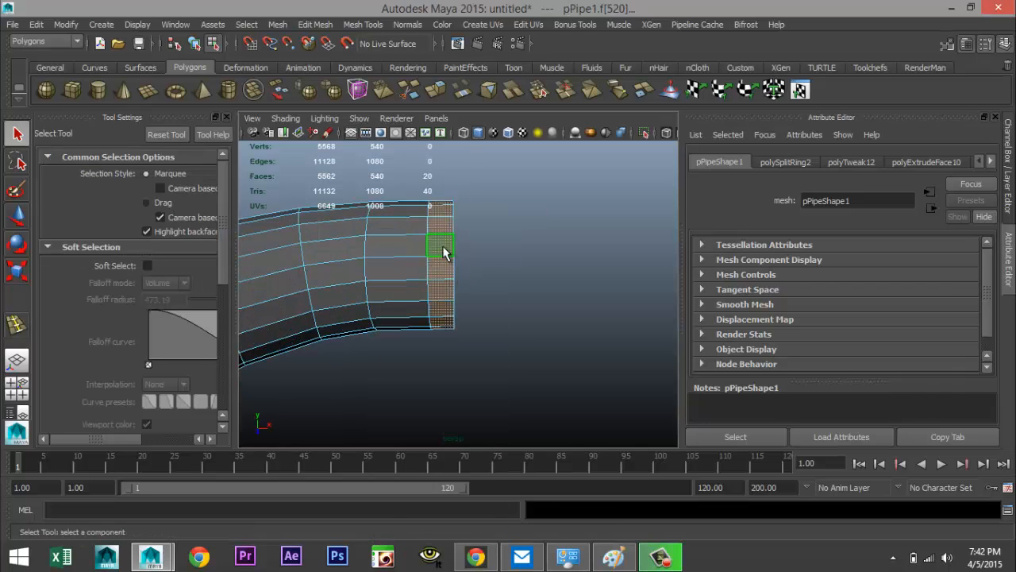
{"action": "left_click", "coordinate": [315, 24]}
{"action": "left_click", "coordinate": [376, 401]}
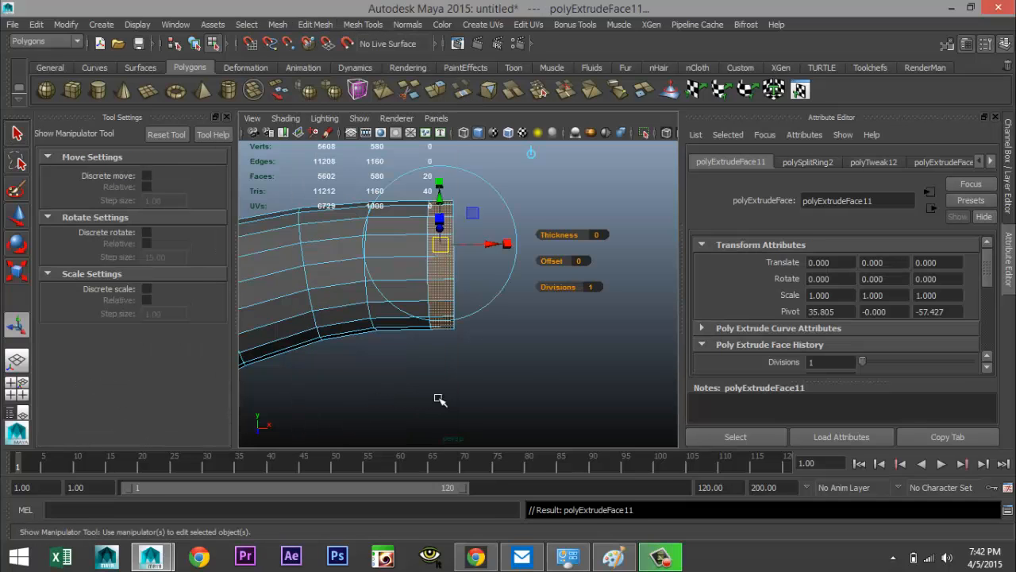
{"action": "key", "text": "r"}
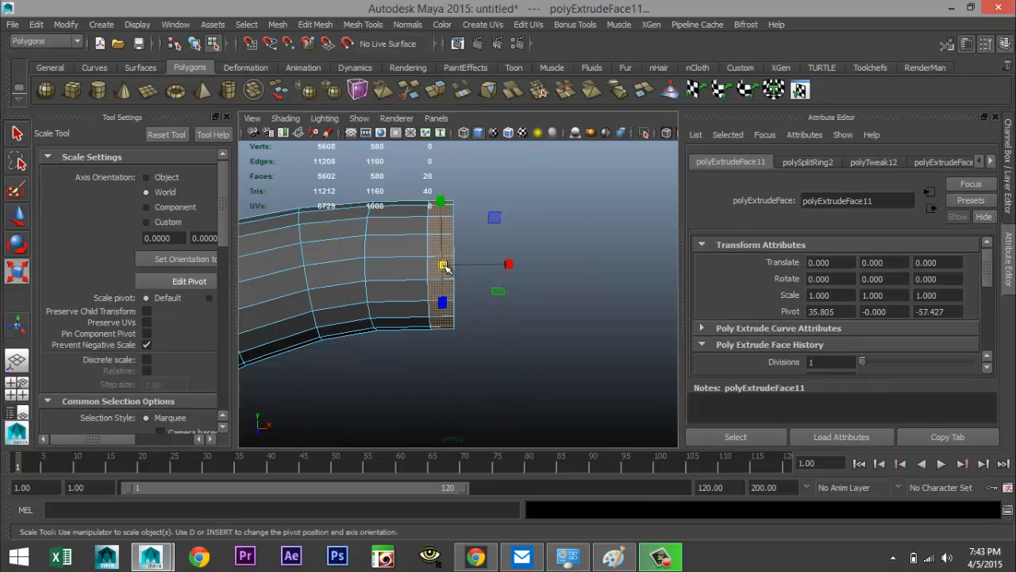
{"action": "left_click_drag", "start_coordinate": [445, 268], "coordinate": [411, 314]}
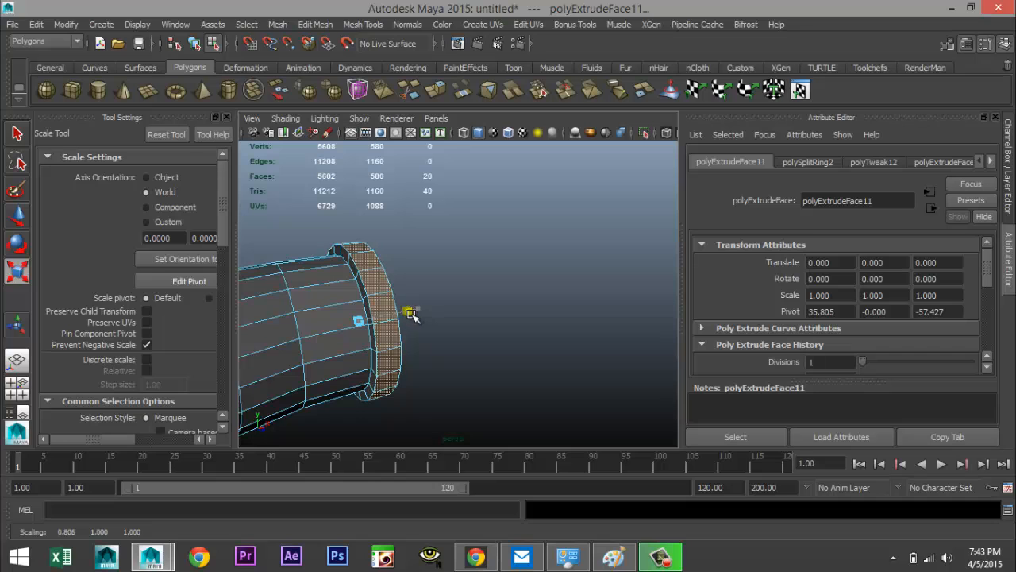
{"action": "left_click", "coordinate": [479, 335]}
{"action": "left_click_drag", "start_coordinate": [520, 333], "coordinate": [477, 320], "text": "alt"}
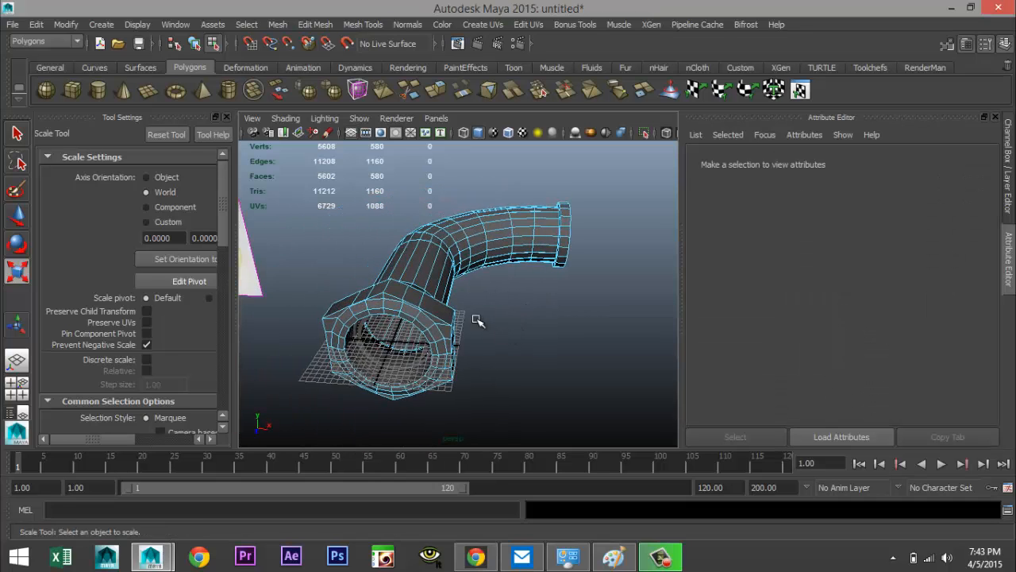
Preview the fitting in smooth mode and orbit around it to inspect the result, then return to the normal display
{"action": "right_click_drag", "start_coordinate": [426, 273], "coordinate": [495, 211]}
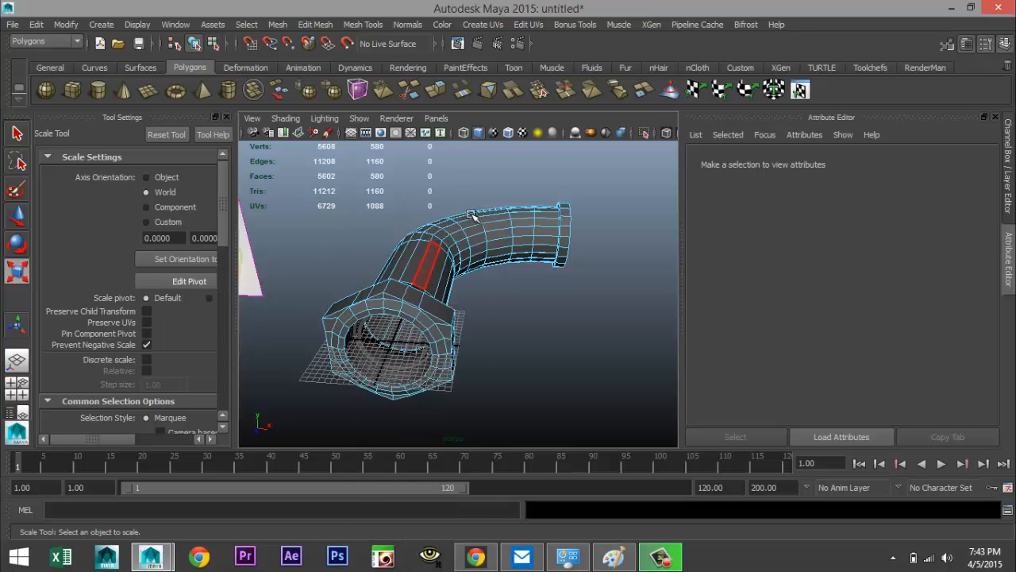
{"action": "key", "text": "3"}
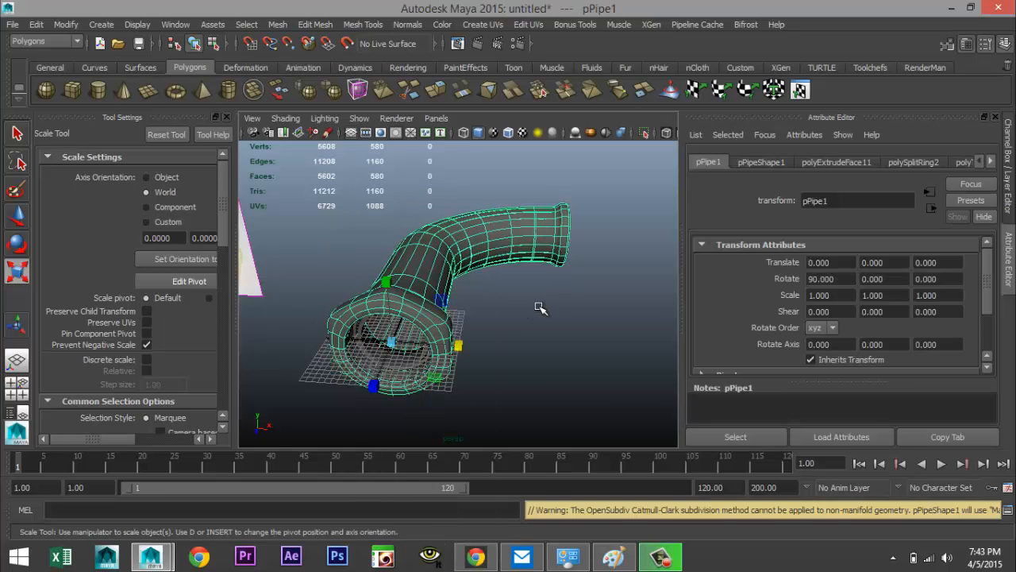
{"action": "left_click", "coordinate": [542, 318]}
{"action": "scroll", "coordinate": [530, 346], "scroll_direction": "up", "scroll_amount": 5}
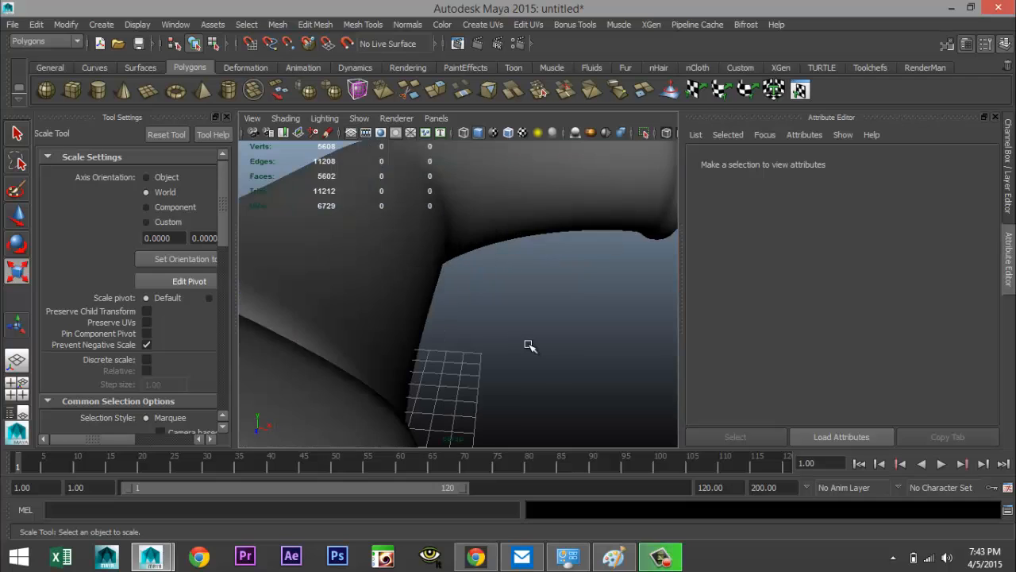
{"action": "scroll", "coordinate": [530, 346], "scroll_direction": "down", "scroll_amount": 3}
{"action": "left_click_drag", "start_coordinate": [531, 350], "coordinate": [405, 366], "text": "alt"}
{"action": "middle_click_drag", "start_coordinate": [405, 367], "coordinate": [531, 374], "text": "alt"}
{"action": "left_click_drag", "start_coordinate": [532, 374], "coordinate": [449, 295], "text": "alt"}
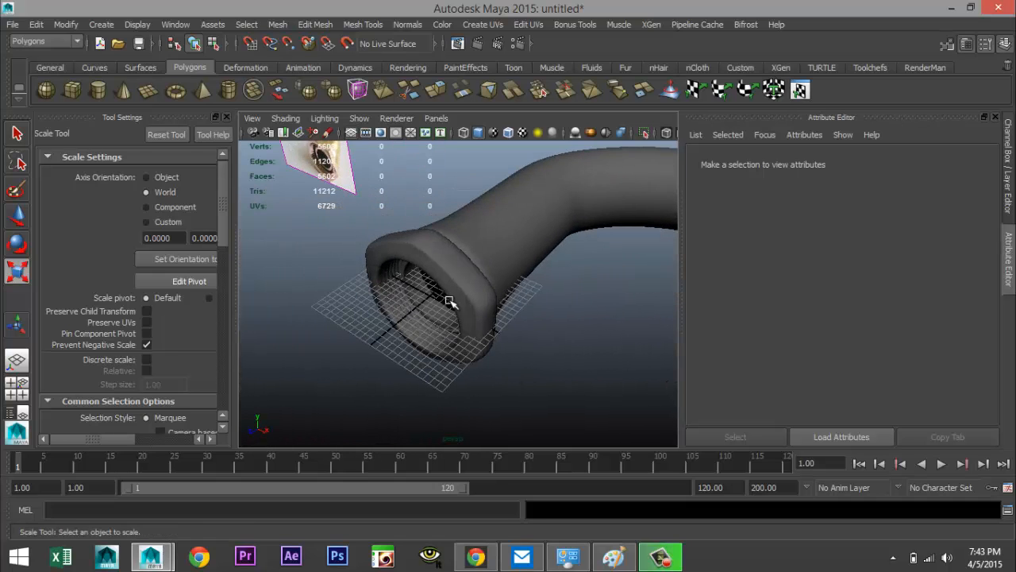
{"action": "left_click", "coordinate": [483, 324]}
{"action": "key", "text": "1"}
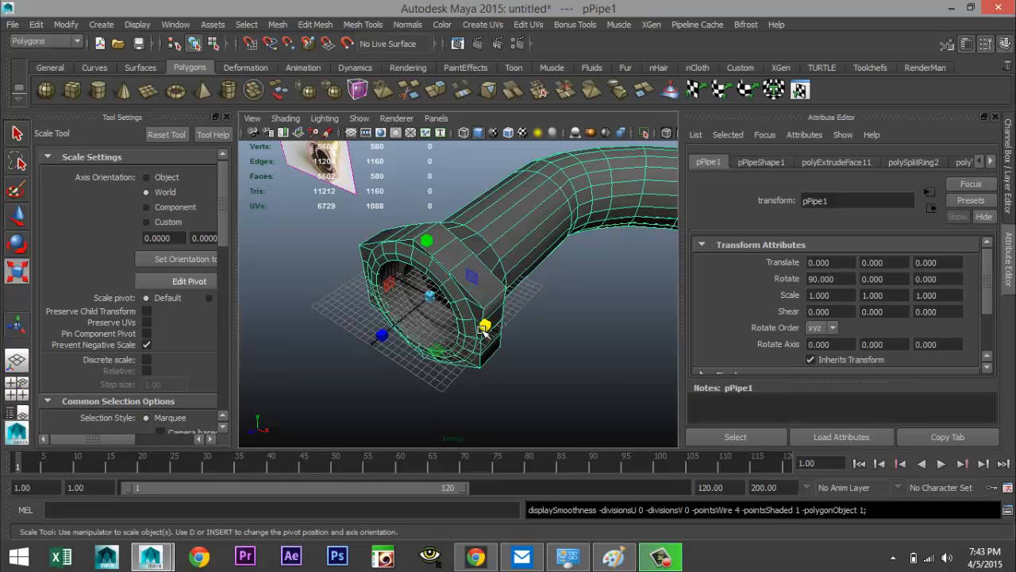
{"action": "left_click_drag", "start_coordinate": [483, 328], "coordinate": [436, 344], "text": "alt"}
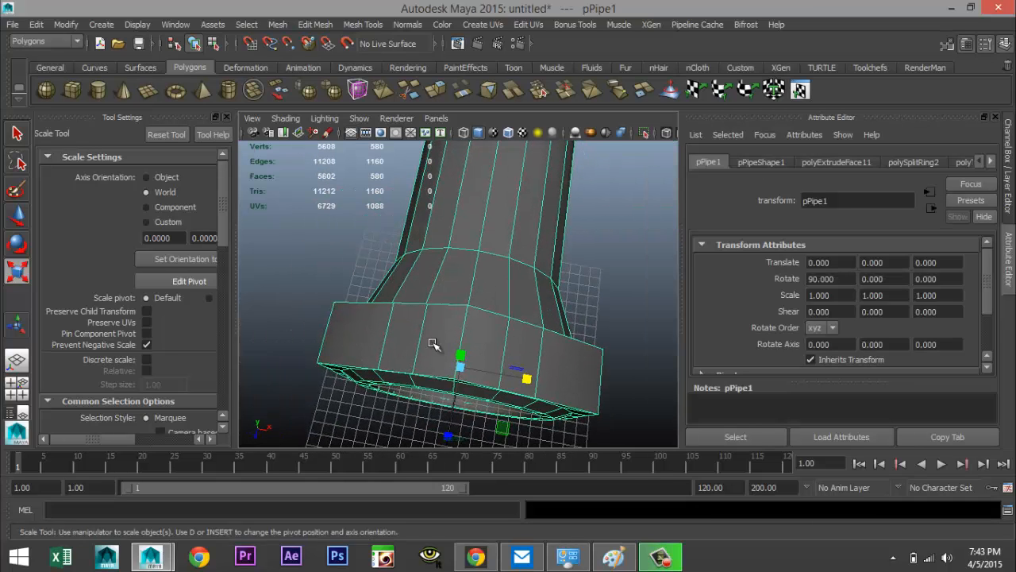
Insert two edge loops on the nut's outer faces with the Insert Edge Loop Tool
{"action": "left_click", "coordinate": [363, 25]}
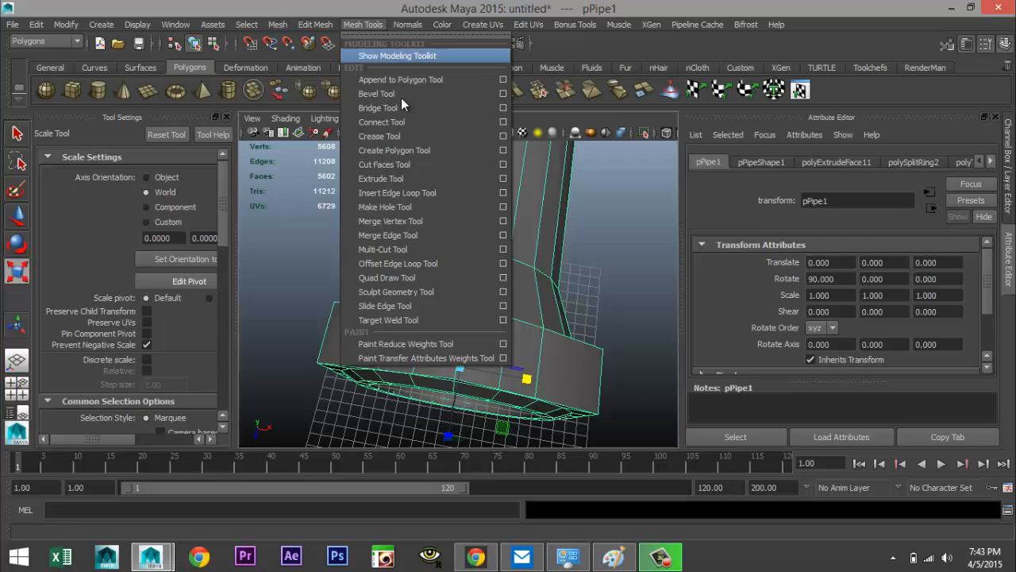
{"action": "left_click", "coordinate": [468, 192]}
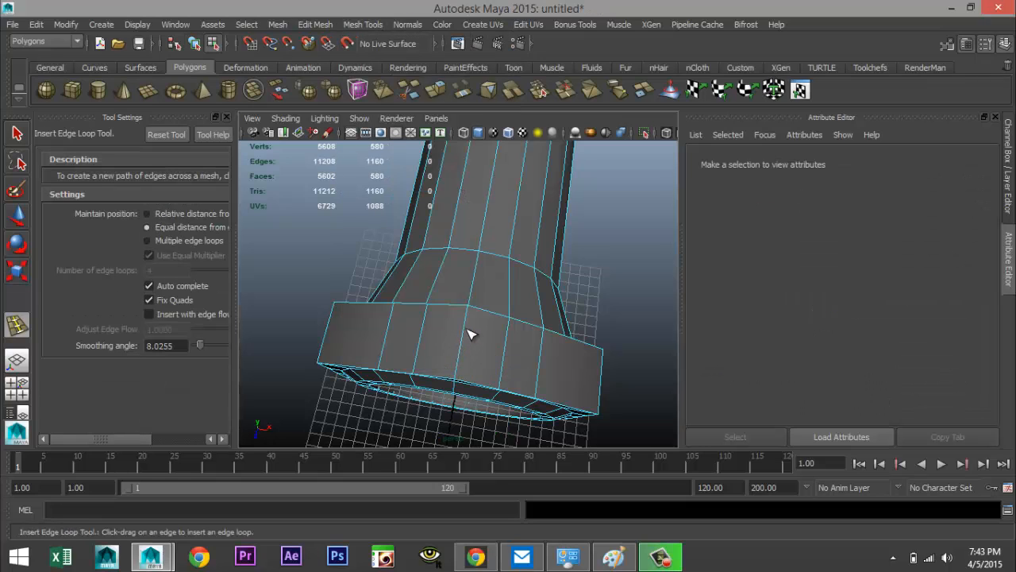
{"action": "left_click_drag", "start_coordinate": [468, 329], "coordinate": [474, 320]}
{"action": "left_click_drag", "start_coordinate": [458, 370], "coordinate": [471, 381]}
{"action": "key", "text": "q"}
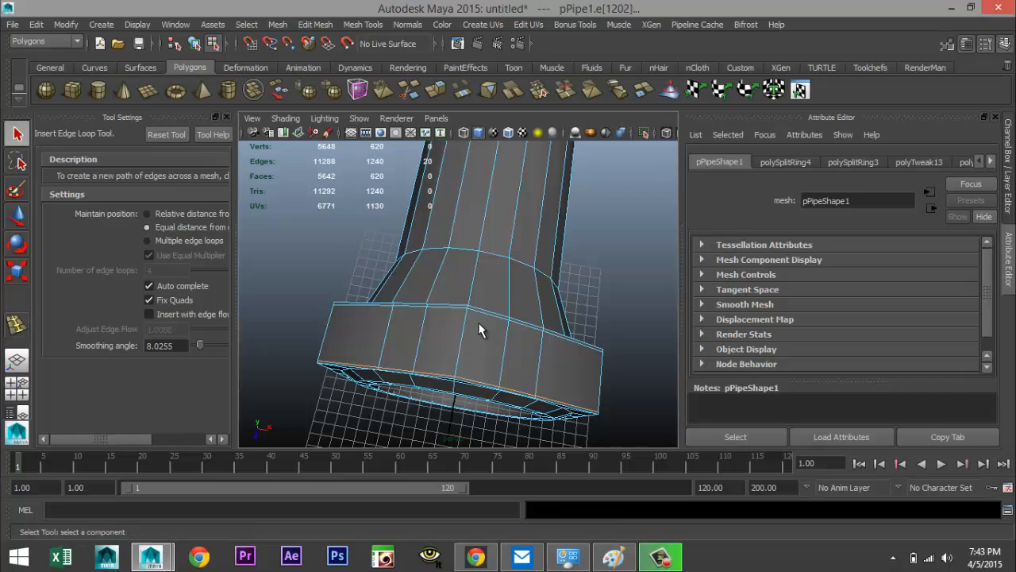
Preview the smoothed mesh again and inspect the nut and pipe from a wider view
{"action": "right_click_drag", "start_coordinate": [474, 332], "coordinate": [529, 235]}
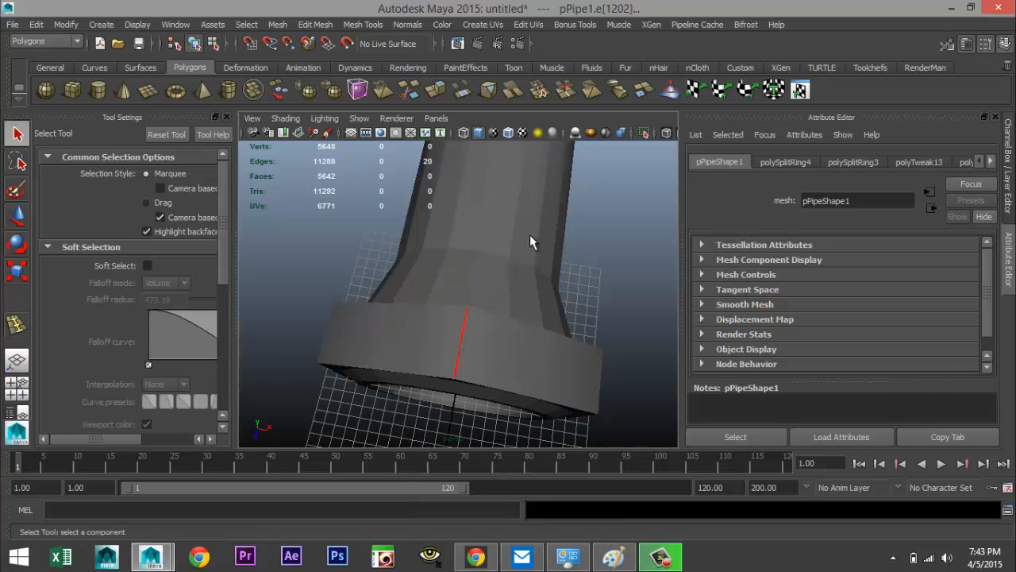
{"action": "left_click", "coordinate": [494, 365]}
{"action": "key", "text": "3"}
{"action": "scroll", "coordinate": [527, 351], "scroll_direction": "down", "scroll_amount": 5}
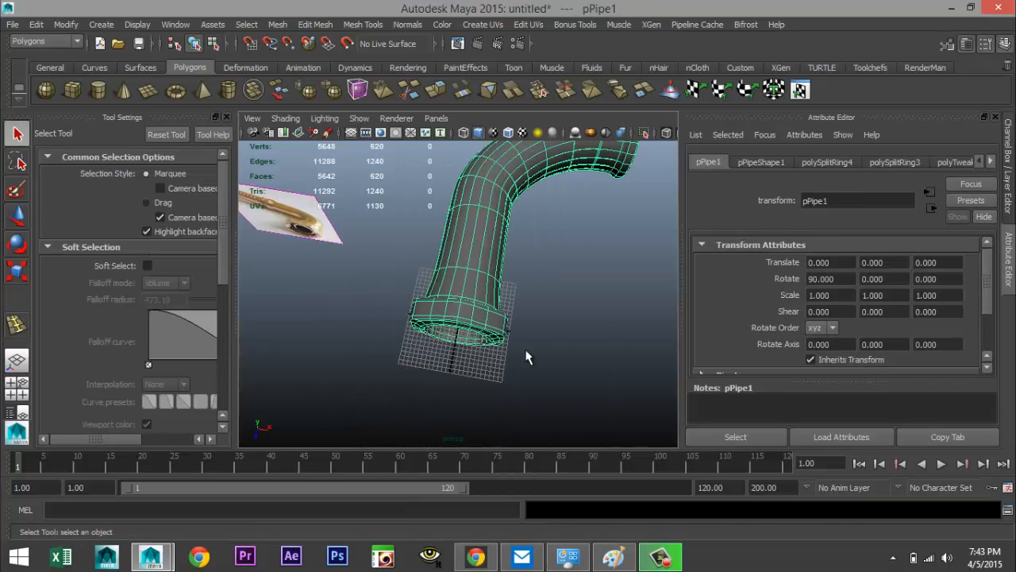
{"action": "scroll", "coordinate": [520, 353], "scroll_direction": "up", "scroll_amount": 5}
{"action": "left_click_drag", "start_coordinate": [511, 350], "coordinate": [457, 369], "text": "alt"}
{"action": "key", "text": "1"}
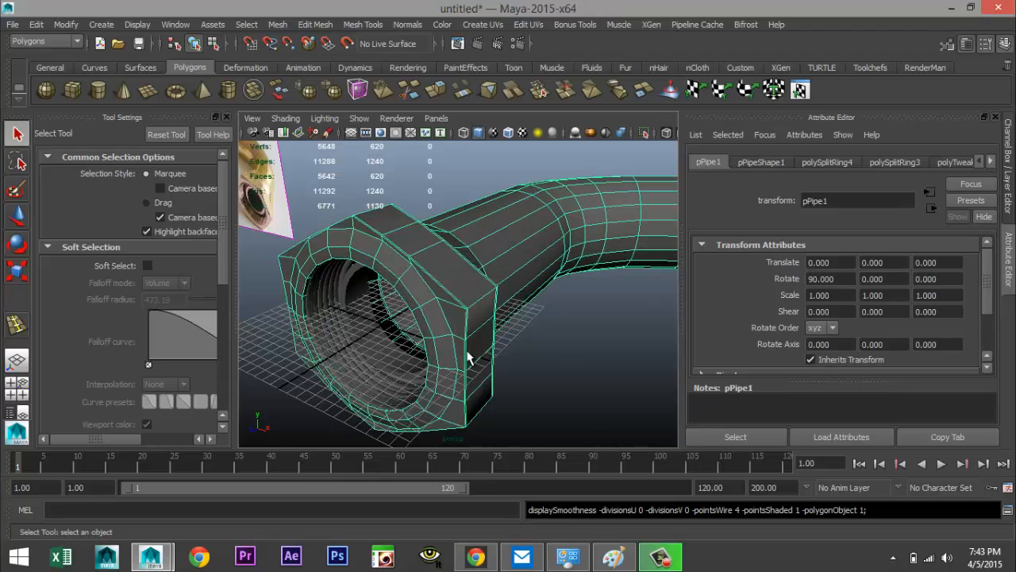
Try inserting an edge loop where the pipe joins the nut, then undo it
{"action": "scroll", "coordinate": [476, 349], "scroll_direction": "up", "scroll_amount": 3}
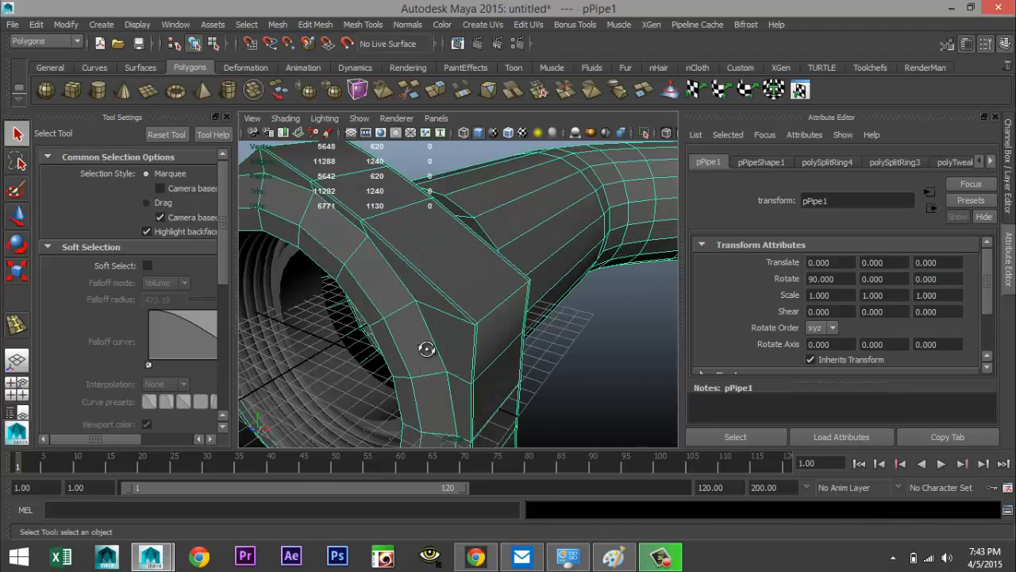
{"action": "left_click_drag", "start_coordinate": [426, 349], "coordinate": [424, 306], "text": "alt"}
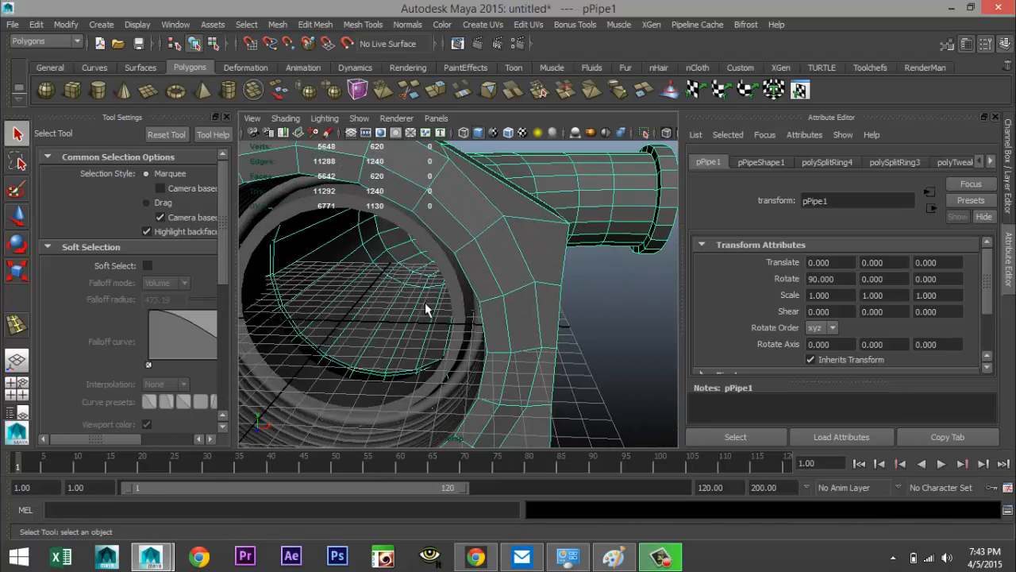
{"action": "left_click", "coordinate": [312, 24]}
{"action": "left_click", "coordinate": [363, 24]}
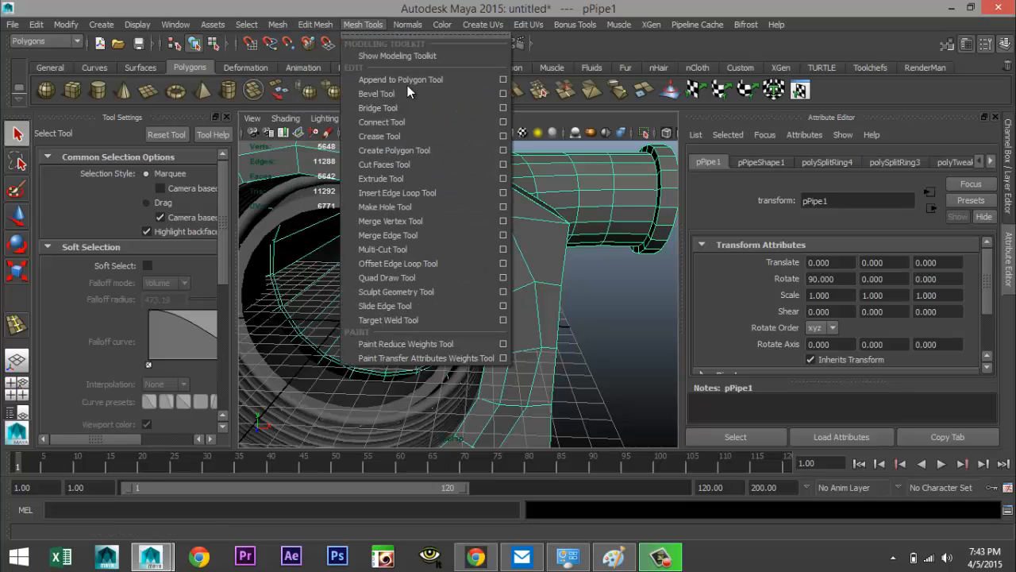
{"action": "left_click", "coordinate": [441, 192]}
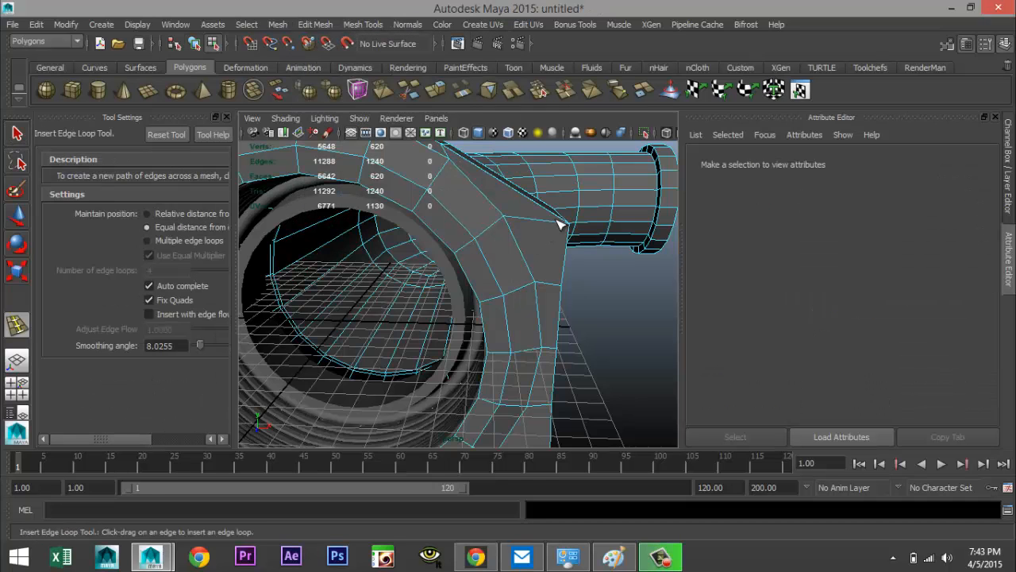
{"action": "left_click_drag", "start_coordinate": [562, 224], "coordinate": [561, 231]}
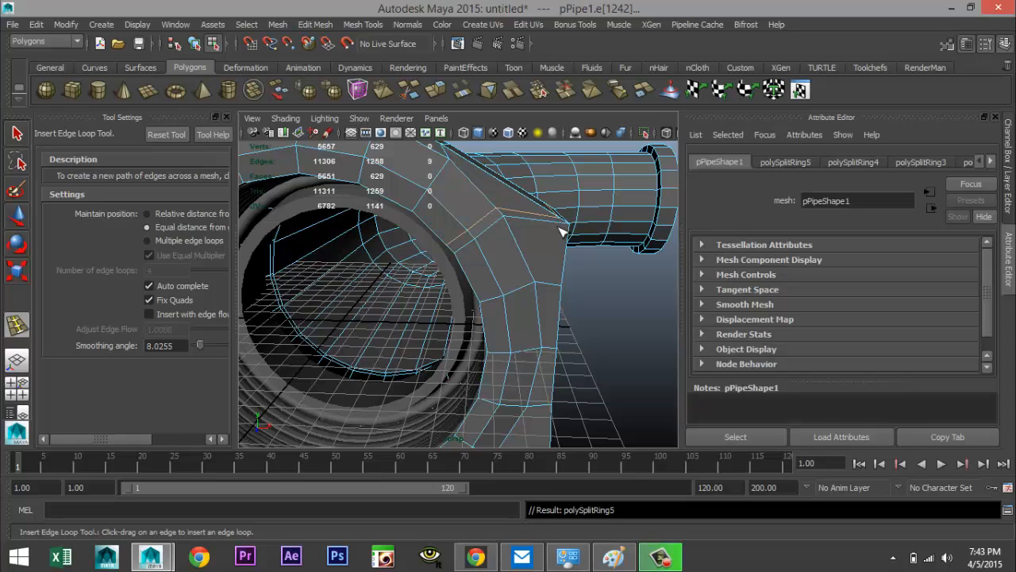
{"action": "key", "text": "ctrl+z"}
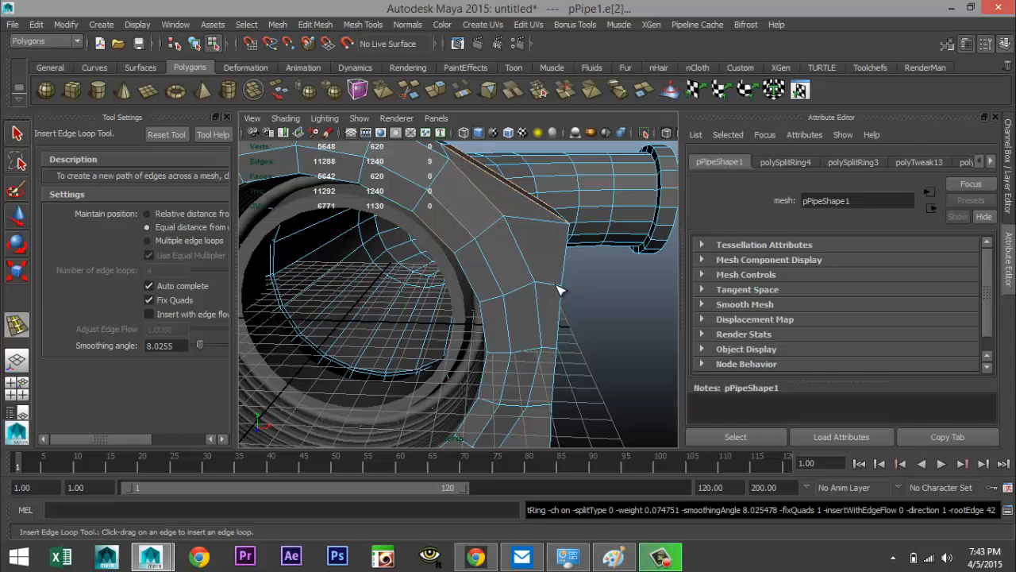
Insert edge loops near the nut's edge at the pipe junction and along the nut's outer rim
{"action": "left_click_drag", "start_coordinate": [559, 291], "coordinate": [559, 290]}
{"action": "scroll", "coordinate": [288, 299], "scroll_direction": "down", "scroll_amount": 6}
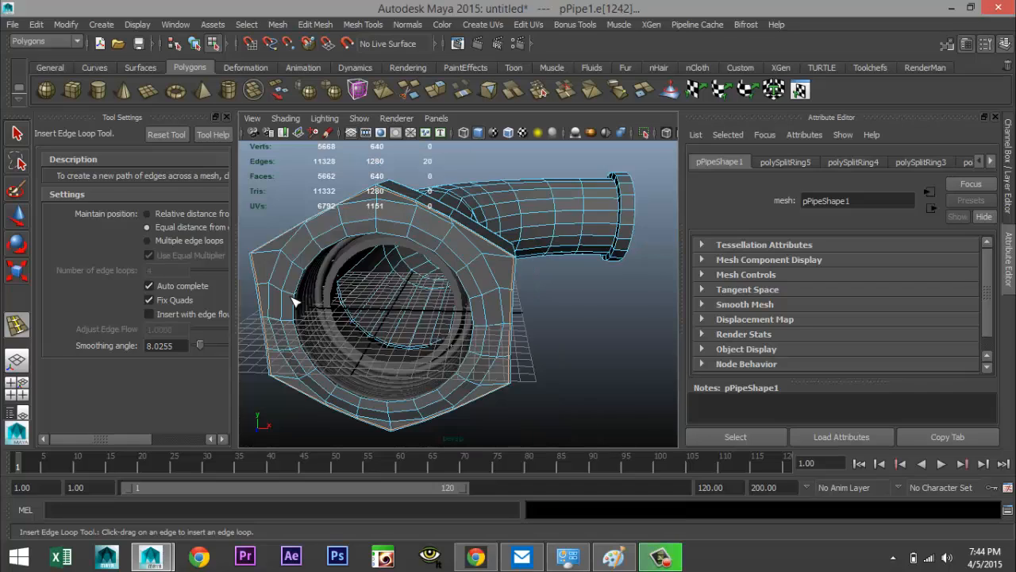
{"action": "middle_click_drag", "start_coordinate": [279, 297], "coordinate": [358, 257], "text": "alt"}
{"action": "scroll", "coordinate": [360, 260], "scroll_direction": "up", "scroll_amount": 5}
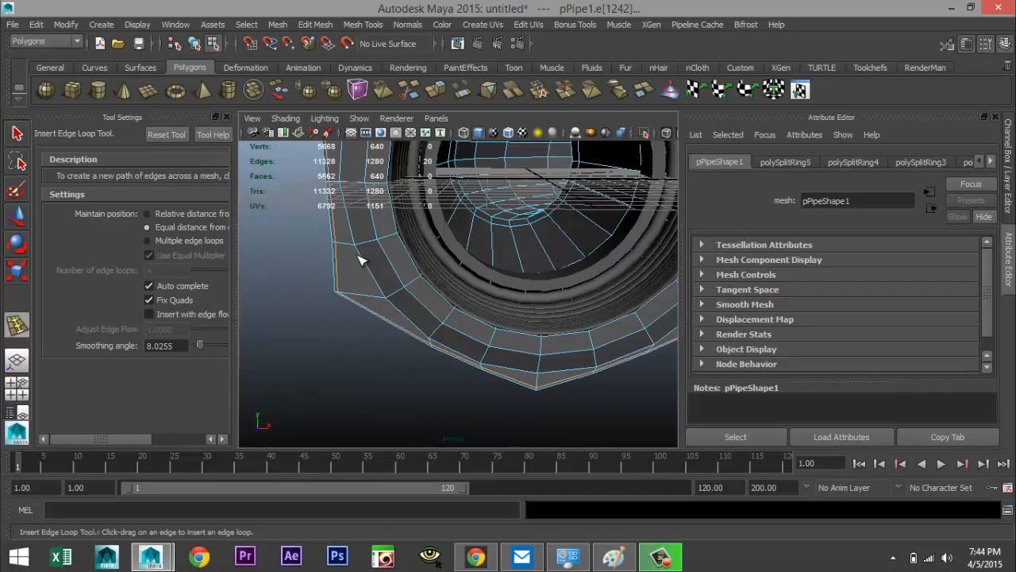
{"action": "left_click_drag", "start_coordinate": [300, 263], "coordinate": [524, 242], "text": "alt"}
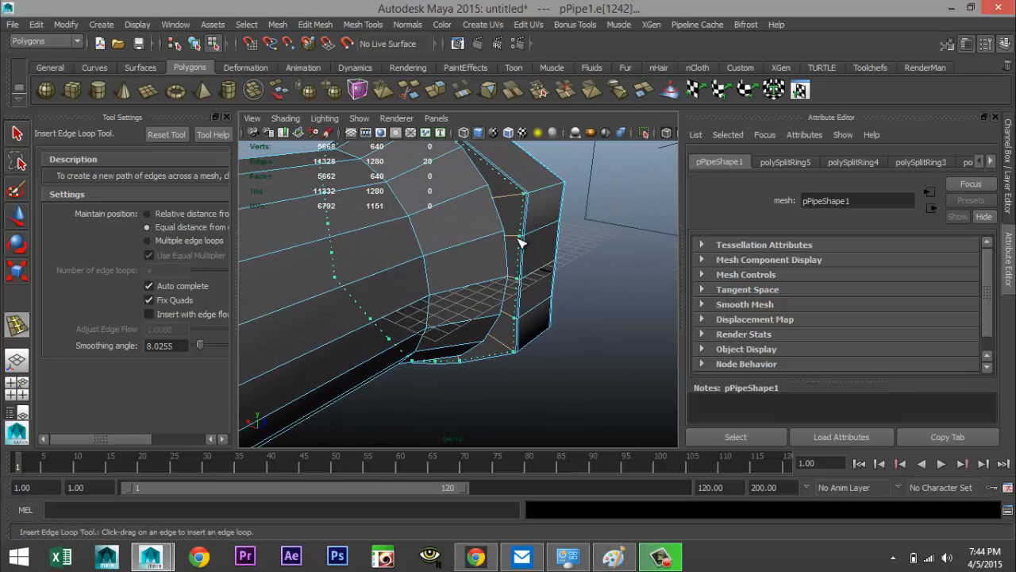
{"action": "left_click", "coordinate": [520, 242]}
{"action": "key", "text": "q"}
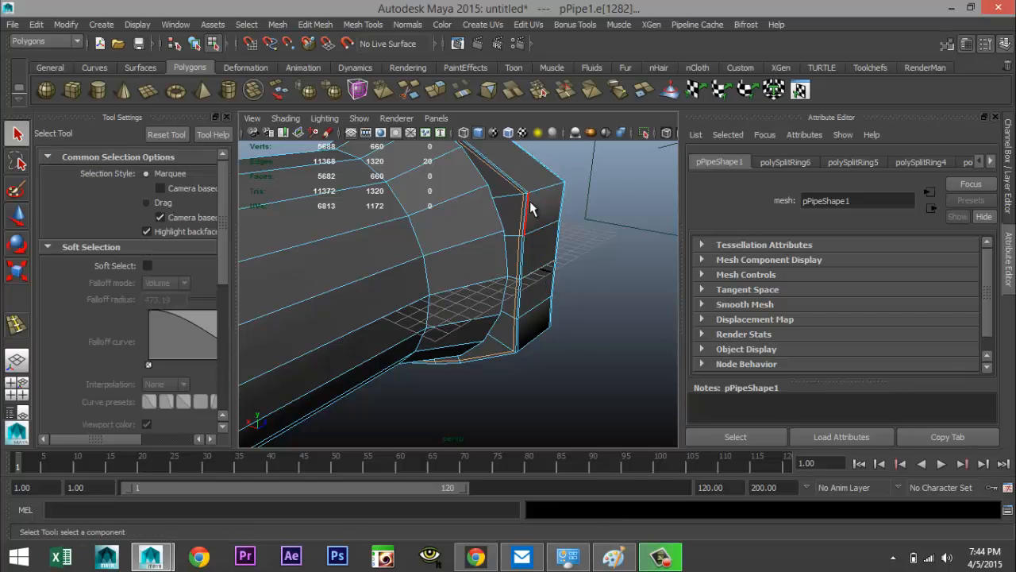
Select the fitting, preview it smoothed and orbit around it to inspect the shape
{"action": "right_click_drag", "start_coordinate": [529, 211], "coordinate": [554, 195]}
{"action": "key", "text": "F8"}
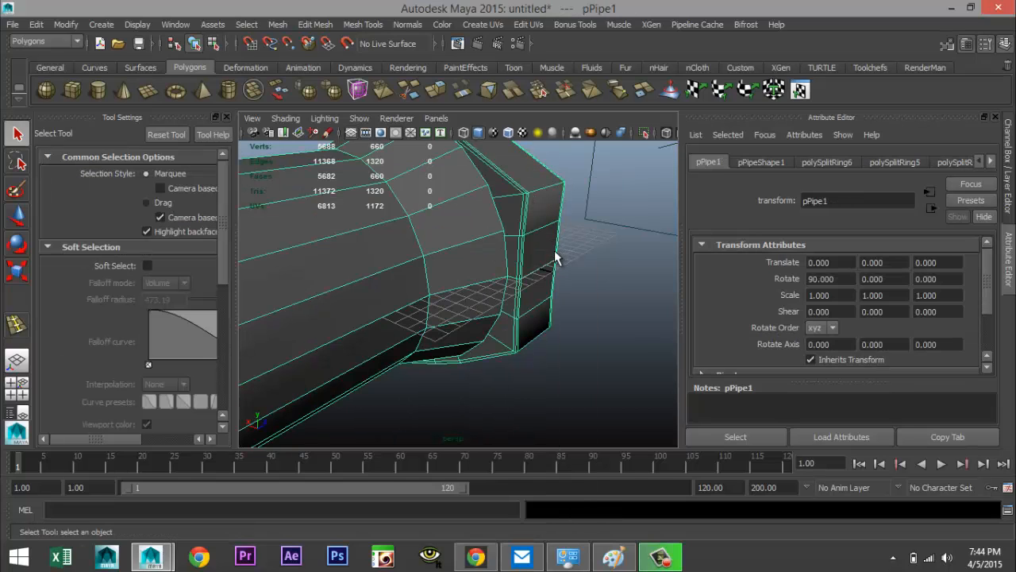
{"action": "key", "text": "3"}
{"action": "left_click", "coordinate": [583, 306]}
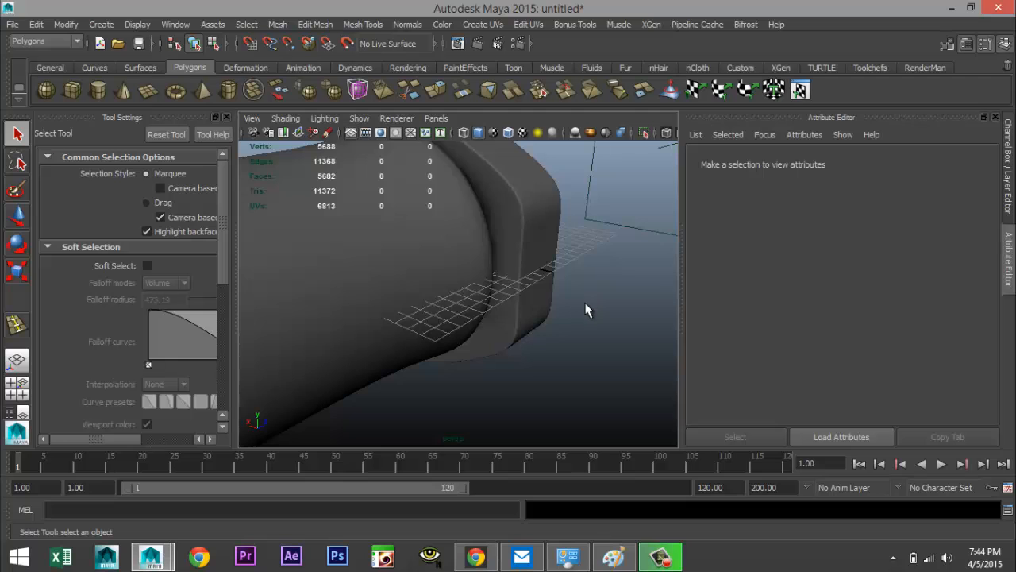
{"action": "left_click_drag", "start_coordinate": [585, 307], "coordinate": [443, 341], "text": "alt"}
{"action": "middle_click_drag", "start_coordinate": [424, 337], "coordinate": [326, 333], "text": "alt"}
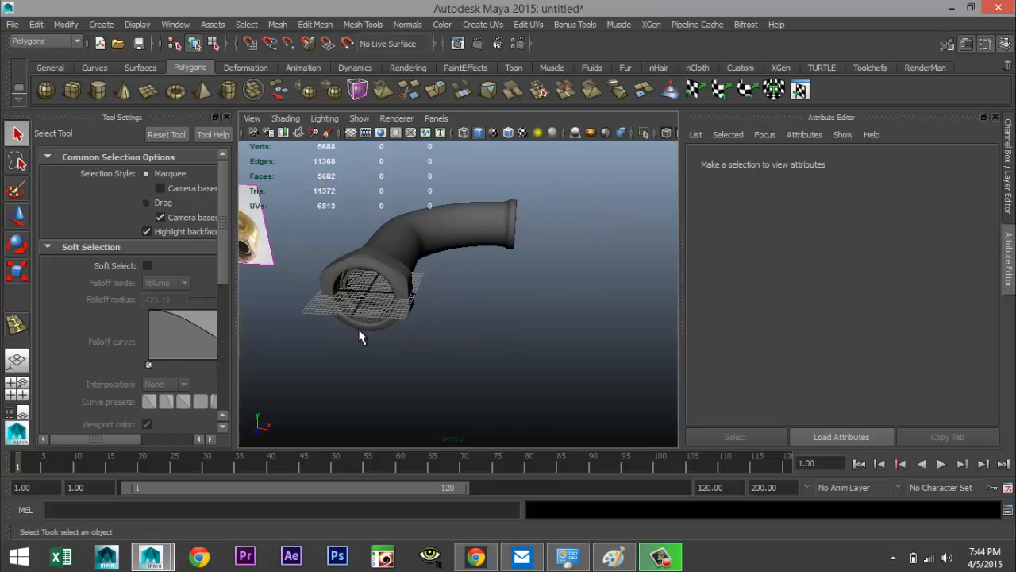
{"action": "scroll", "coordinate": [360, 332], "scroll_direction": "up", "scroll_amount": 5}
{"action": "left_click_drag", "start_coordinate": [372, 342], "coordinate": [331, 332], "text": "alt"}
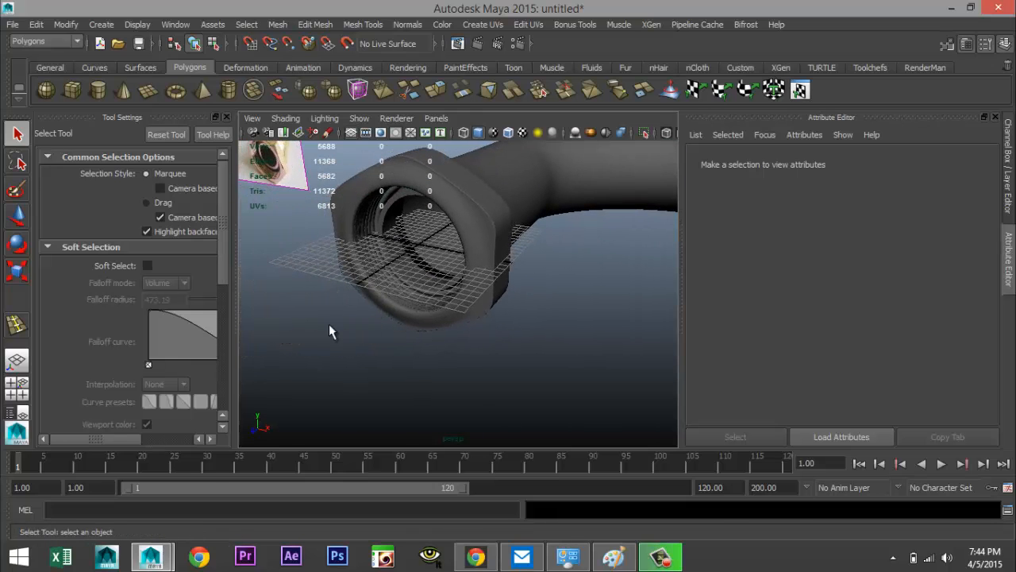
{"action": "scroll", "coordinate": [344, 317], "scroll_direction": "up", "scroll_amount": 5}
{"action": "scroll", "coordinate": [343, 313], "scroll_direction": "down", "scroll_amount": 2}
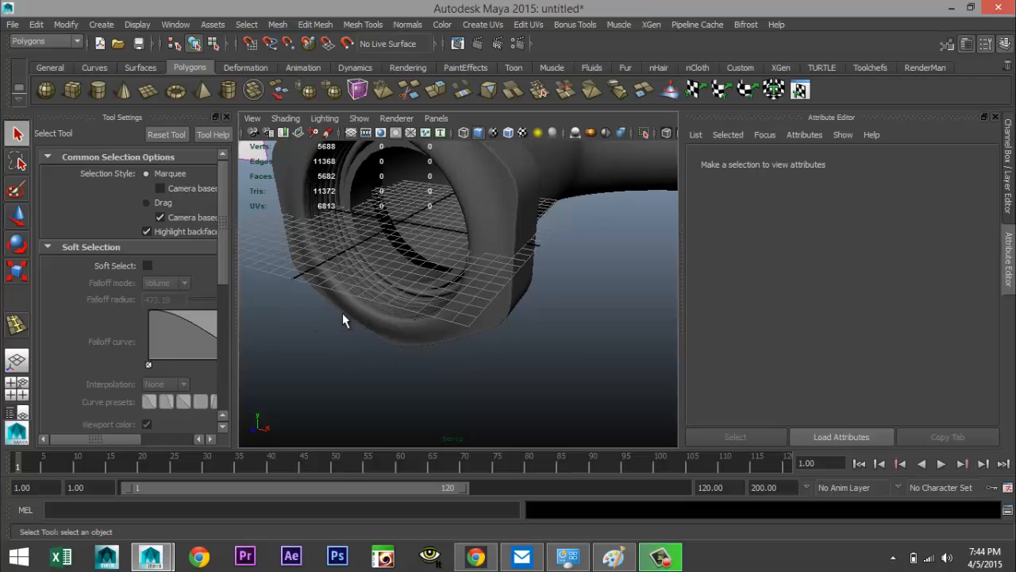
{"action": "left_click_drag", "start_coordinate": [311, 323], "coordinate": [397, 310], "text": "alt"}
{"action": "scroll", "coordinate": [401, 307], "scroll_direction": "down", "scroll_amount": 6}
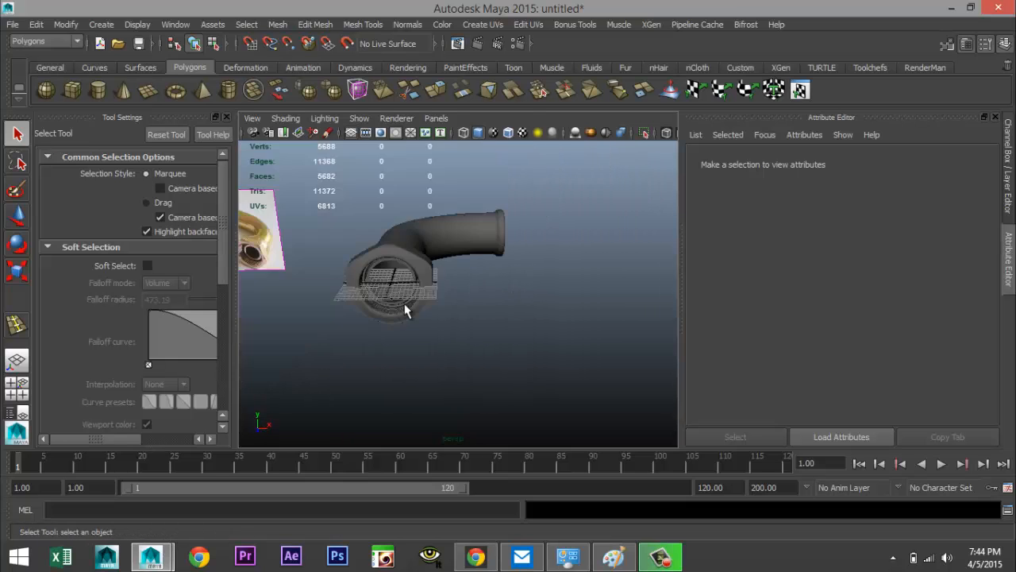
{"action": "middle_click_drag", "start_coordinate": [458, 322], "coordinate": [346, 332], "text": "alt"}
{"action": "left_click_drag", "start_coordinate": [350, 331], "coordinate": [405, 366], "text": "alt"}
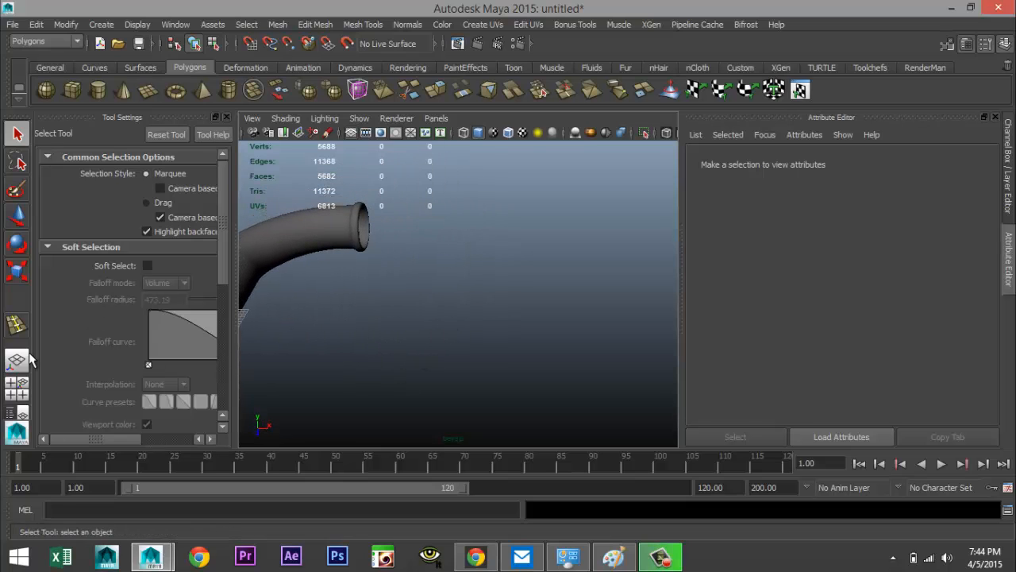
In a maximized side view, start a CV curve at the pipe's open end and place points extending outward horizontally
{"action": "left_click", "coordinate": [16, 388]}
{"action": "key", "text": "space"}
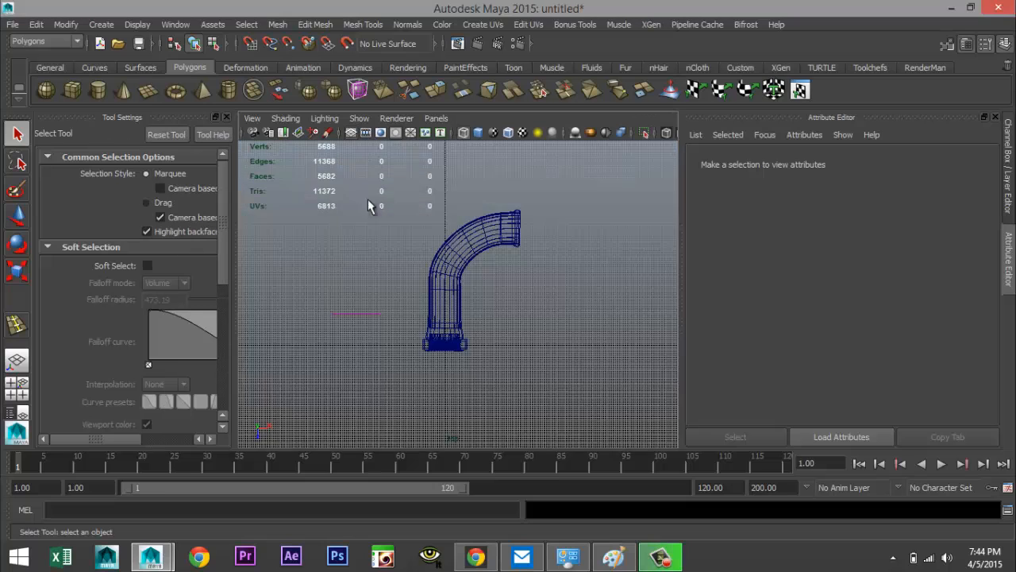
{"action": "scroll", "coordinate": [401, 216], "scroll_direction": "down", "scroll_amount": 3}
{"action": "middle_click_drag", "start_coordinate": [547, 221], "coordinate": [436, 250], "text": "alt"}
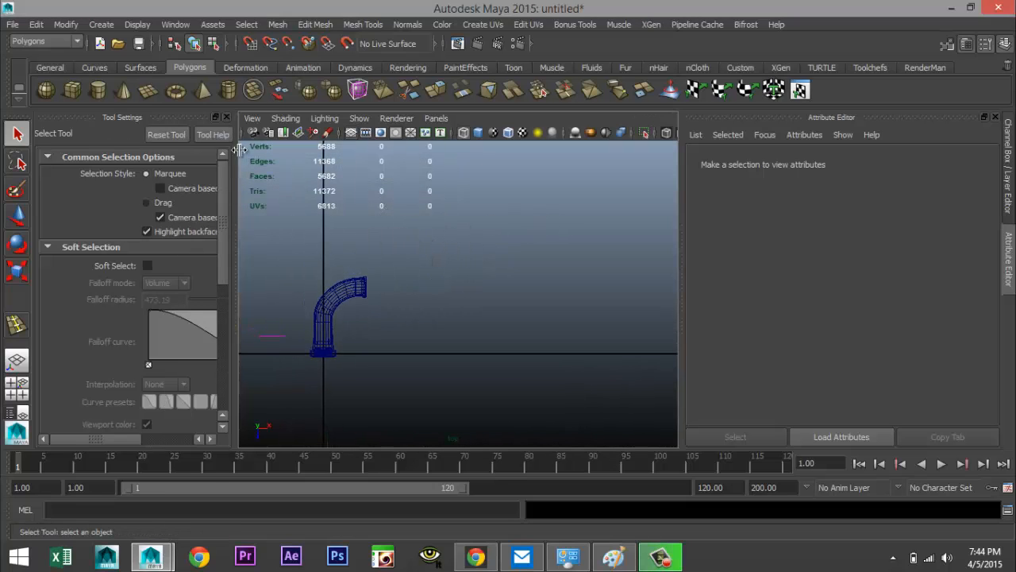
{"action": "left_click", "coordinate": [227, 118]}
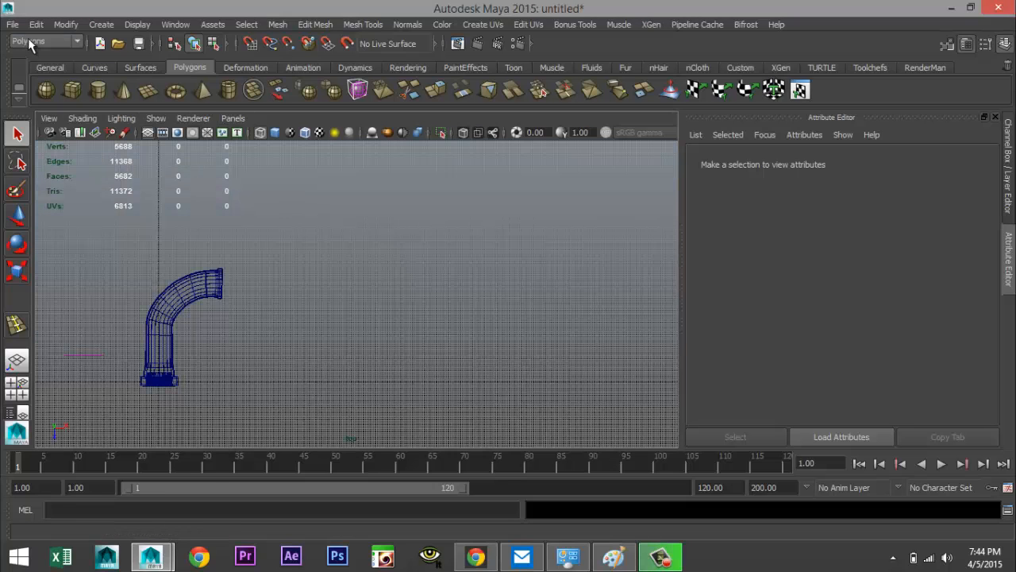
{"action": "left_click", "coordinate": [98, 25]}
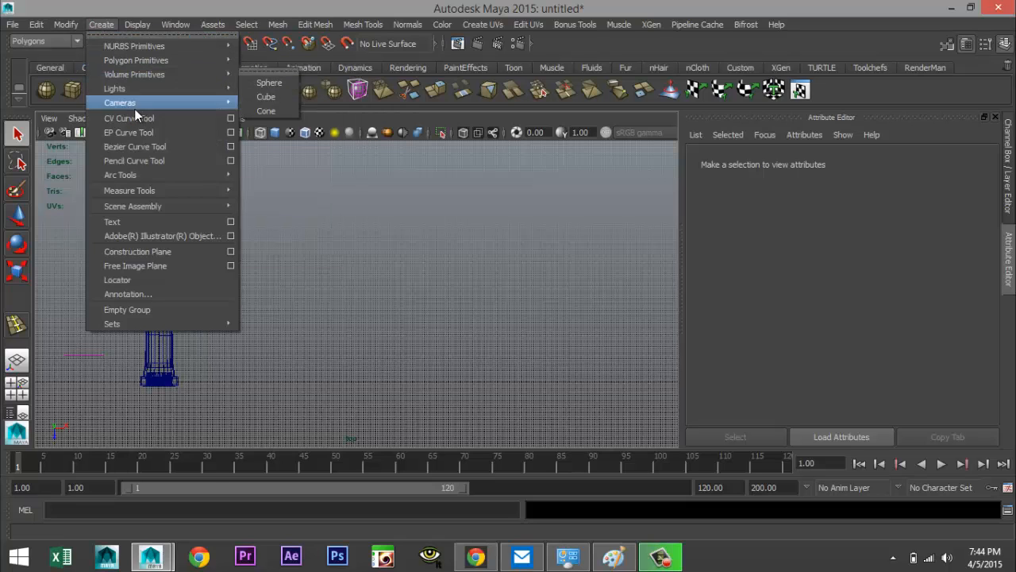
{"action": "left_click", "coordinate": [153, 119]}
{"action": "scroll", "coordinate": [277, 249], "scroll_direction": "up", "scroll_amount": 4}
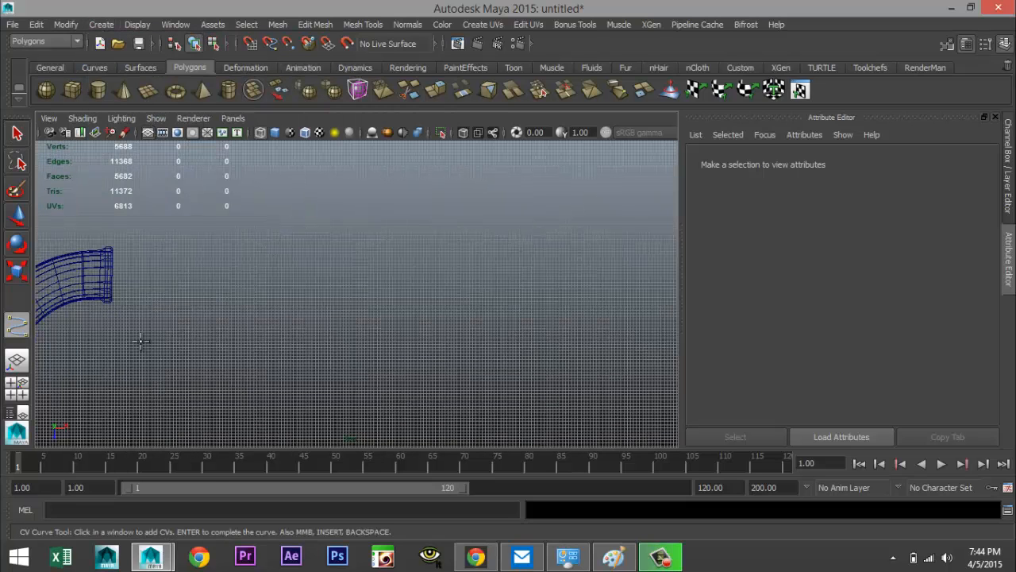
{"action": "left_click", "coordinate": [107, 275]}
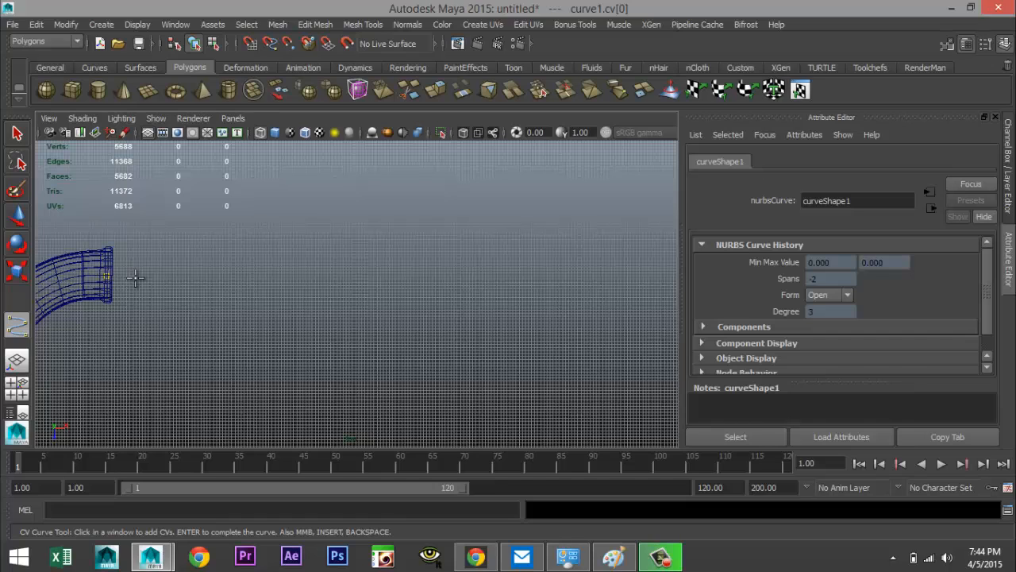
{"action": "left_click", "coordinate": [208, 283]}
{"action": "left_click", "coordinate": [280, 291]}
{"action": "left_click", "coordinate": [357, 300]}
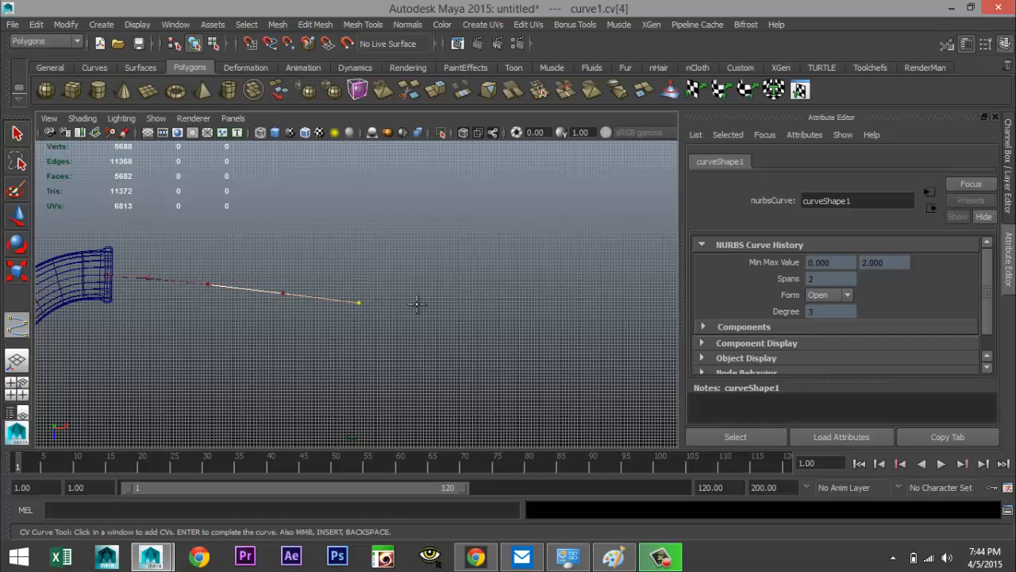
{"action": "left_click", "coordinate": [421, 305]}
{"action": "scroll", "coordinate": [476, 312], "scroll_direction": "down", "scroll_amount": 3}
{"action": "left_click", "coordinate": [460, 304]}
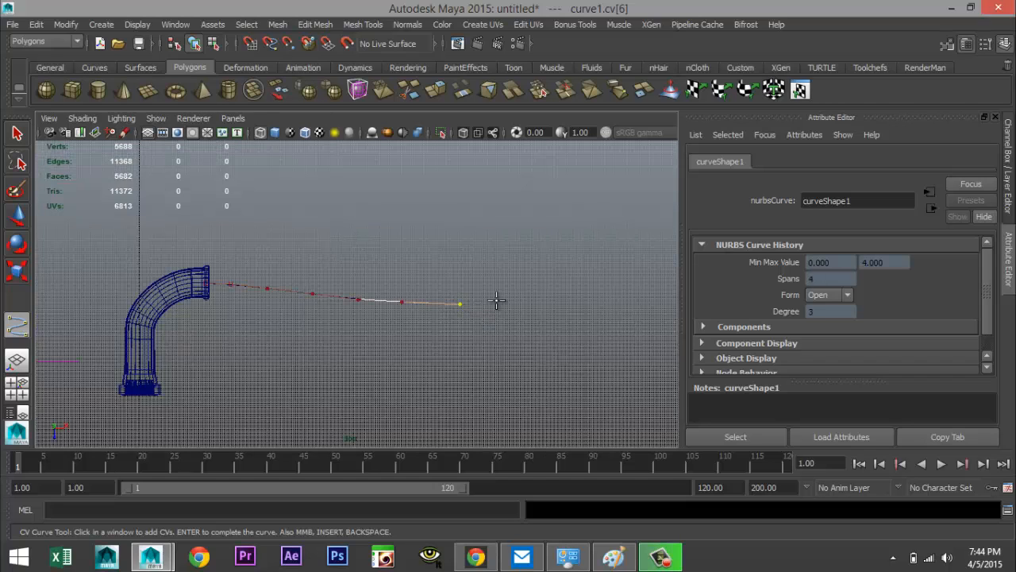
Add more CV points curving the path upward, then undo them
{"action": "left_click", "coordinate": [501, 301]}
{"action": "left_click", "coordinate": [548, 293]}
{"action": "left_click", "coordinate": [596, 266]}
{"action": "left_click", "coordinate": [604, 263]}
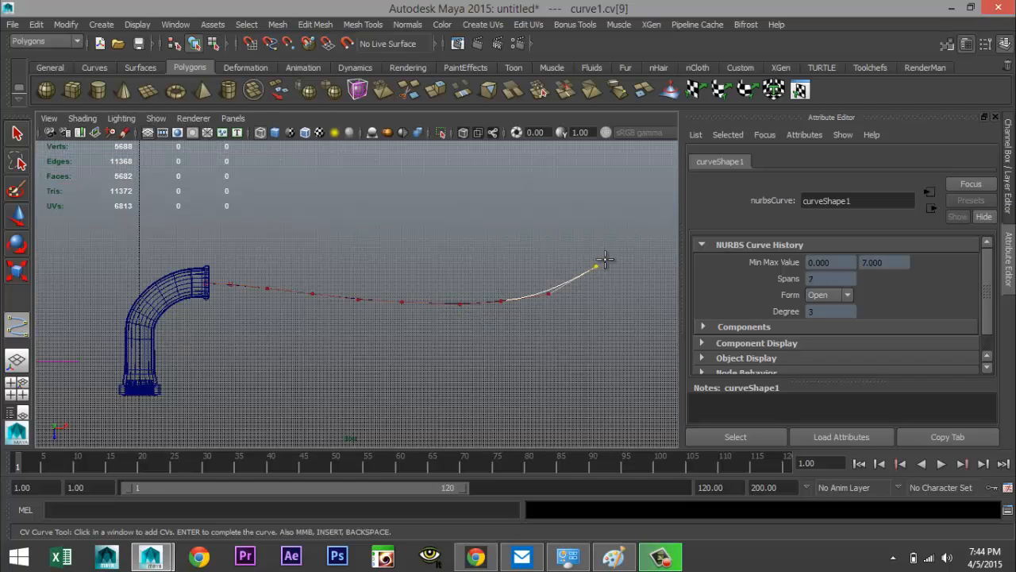
{"action": "scroll", "coordinate": [603, 189], "scroll_direction": "down", "scroll_amount": 2}
{"action": "left_click", "coordinate": [539, 262]}
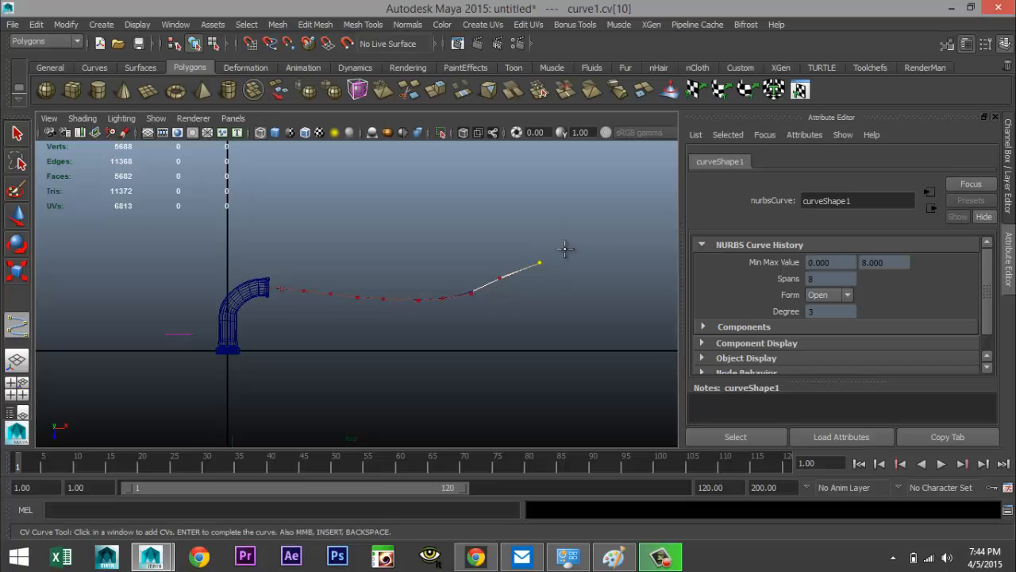
{"action": "left_click", "coordinate": [584, 243]}
{"action": "left_click", "coordinate": [621, 228]}
{"action": "left_click", "coordinate": [647, 209]}
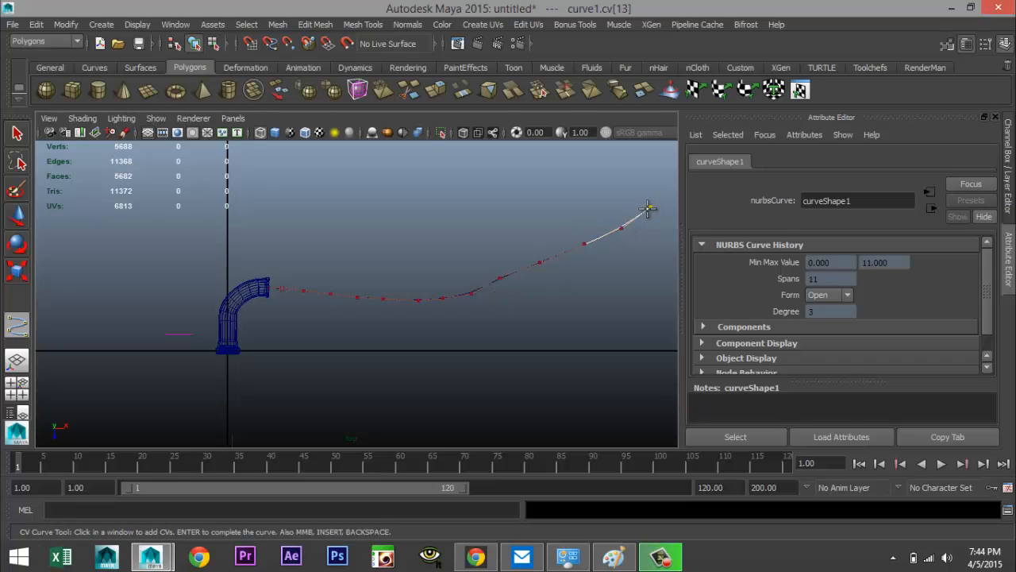
{"action": "key", "text": "ctrl+z"}
{"action": "key", "text": "ctrl+z"}
{"action": "key", "text": "ctrl+z"}
{"action": "key", "text": "ctrl+z"}
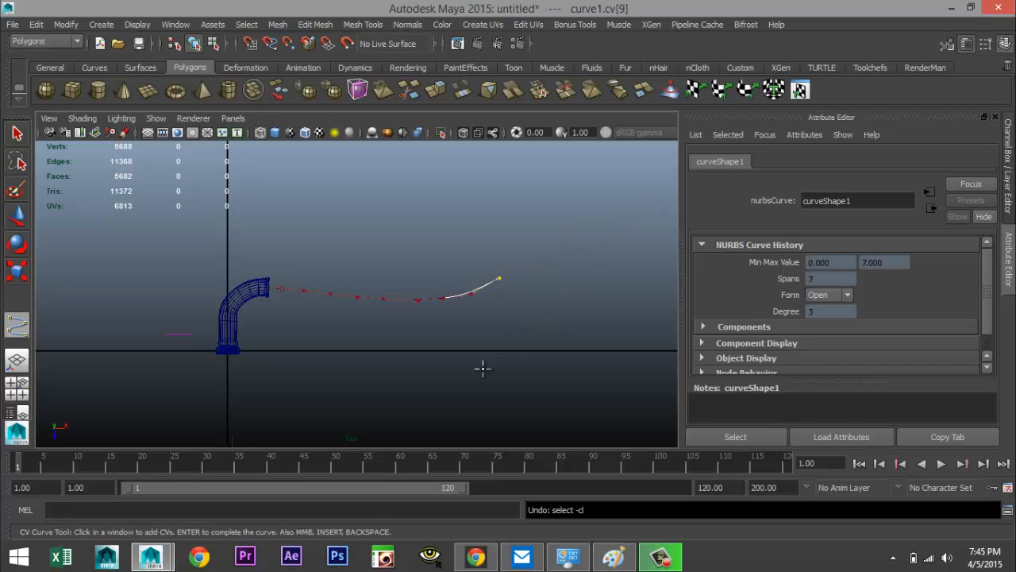
Continue the curve with nearly horizontal CV points and finish it
{"action": "left_click", "coordinate": [467, 303]}
{"action": "left_click", "coordinate": [534, 307]}
{"action": "left_click", "coordinate": [582, 309]}
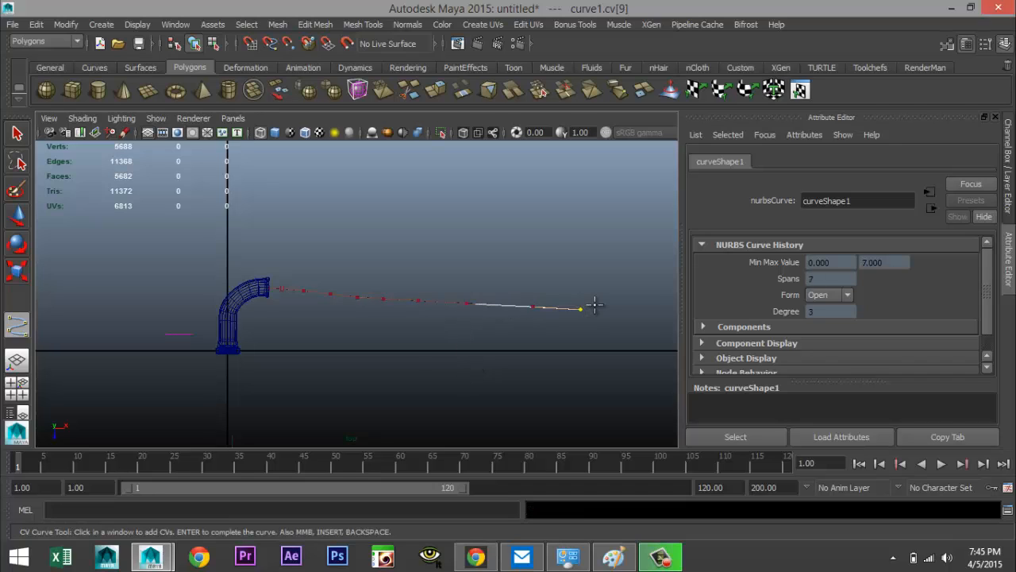
{"action": "scroll", "coordinate": [598, 305], "scroll_direction": "down", "scroll_amount": 3}
{"action": "left_click", "coordinate": [561, 303]}
{"action": "left_click", "coordinate": [594, 299]}
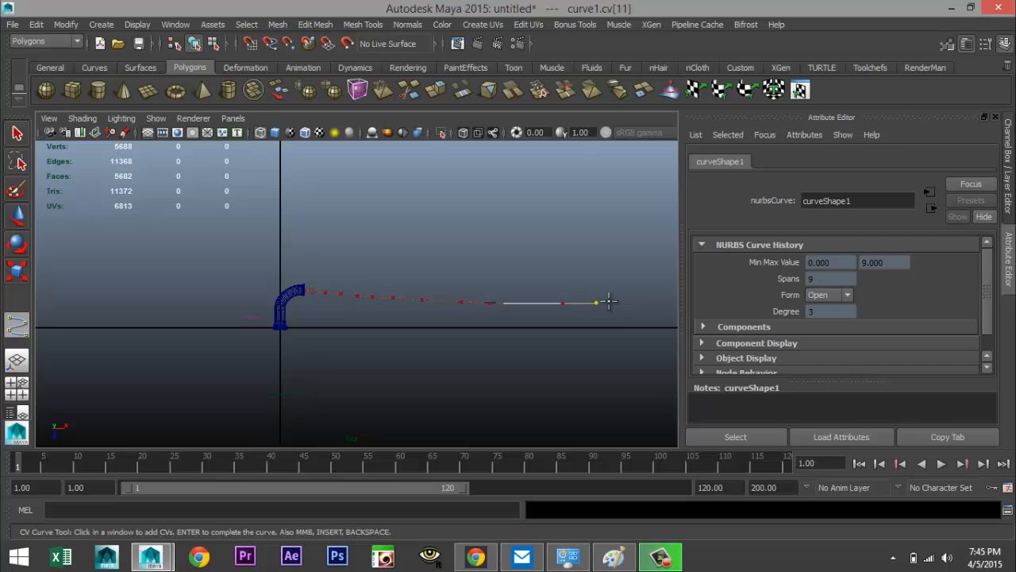
{"action": "scroll", "coordinate": [588, 300], "scroll_direction": "down", "scroll_amount": 3}
{"action": "left_click", "coordinate": [543, 300]}
{"action": "left_click", "coordinate": [580, 299]}
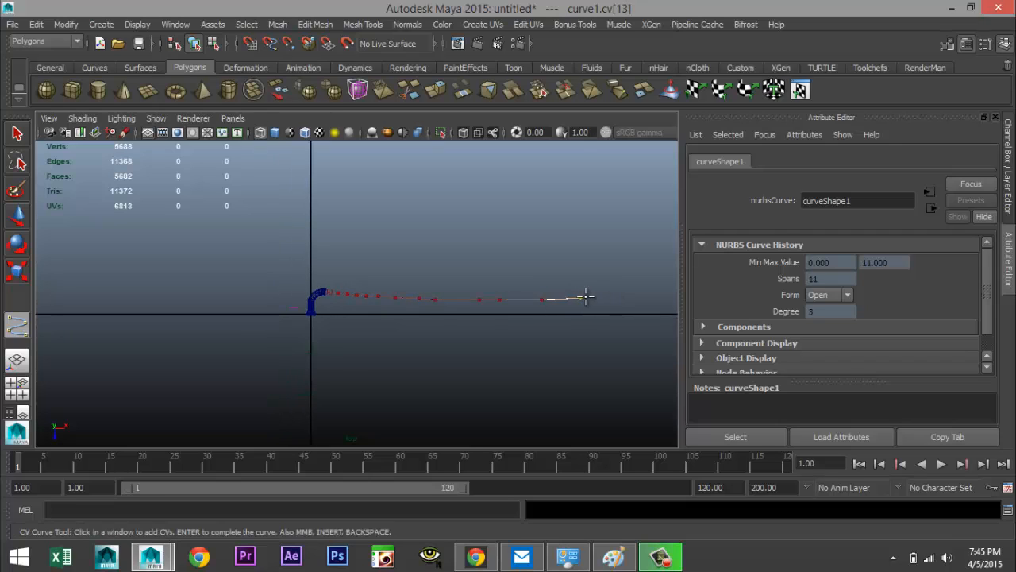
{"action": "left_click", "coordinate": [600, 298]}
{"action": "key", "text": "q"}
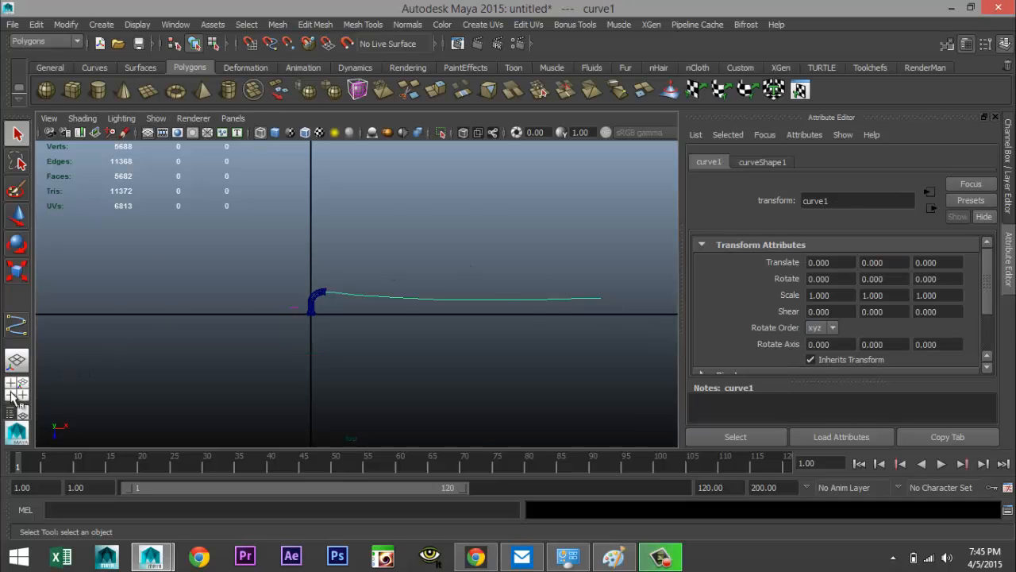
Return to the perspective view and draw a small NURBS circle beside the pipe as the tube profile
{"action": "left_click", "coordinate": [14, 394]}
{"action": "key", "text": "space"}
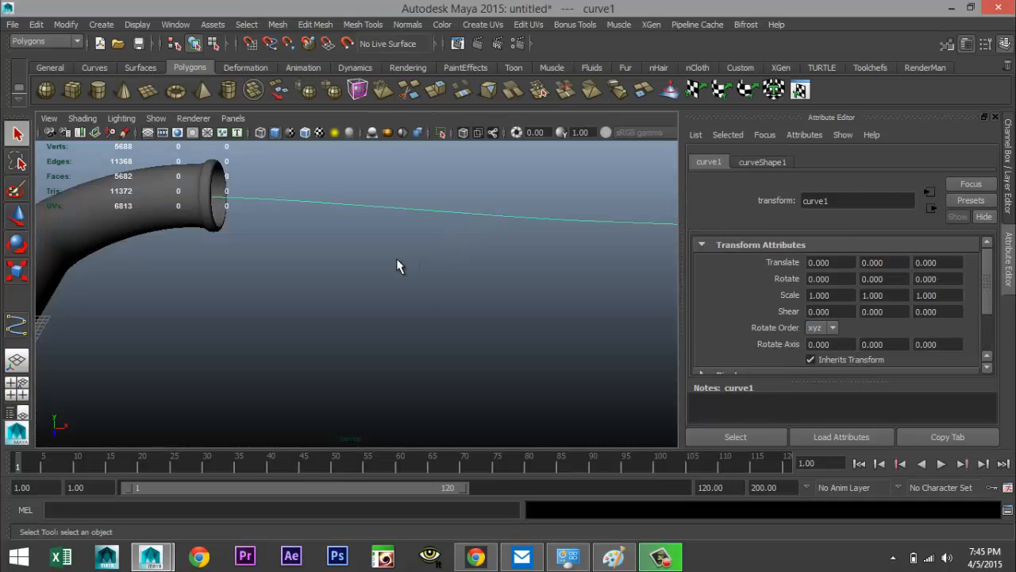
{"action": "left_click_drag", "start_coordinate": [396, 259], "coordinate": [392, 316], "text": "alt"}
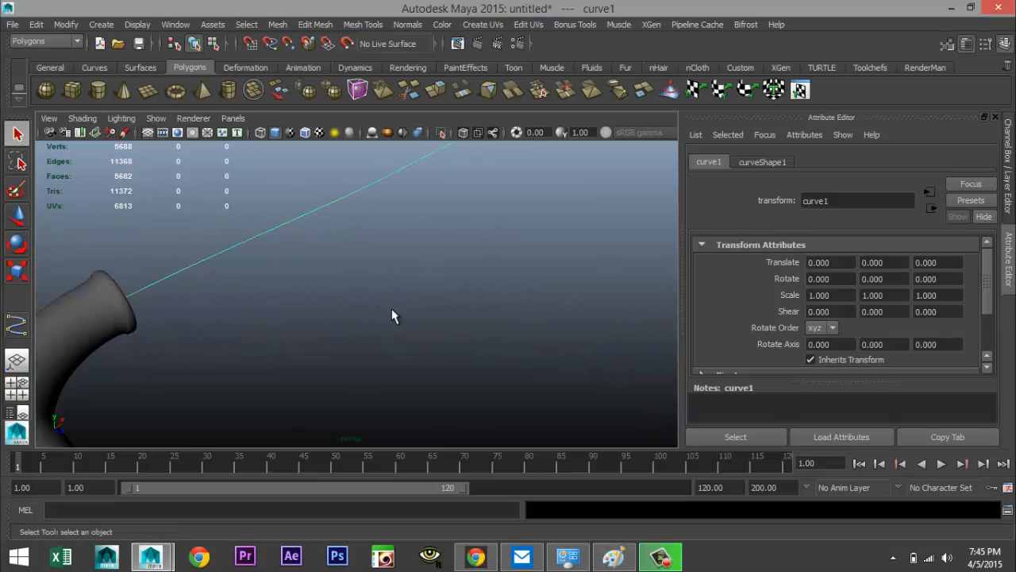
{"action": "scroll", "coordinate": [392, 309], "scroll_direction": "down", "scroll_amount": 2}
{"action": "middle_click_drag", "start_coordinate": [413, 307], "coordinate": [364, 357], "text": "alt"}
{"action": "scroll", "coordinate": [373, 351], "scroll_direction": "down", "scroll_amount": 5}
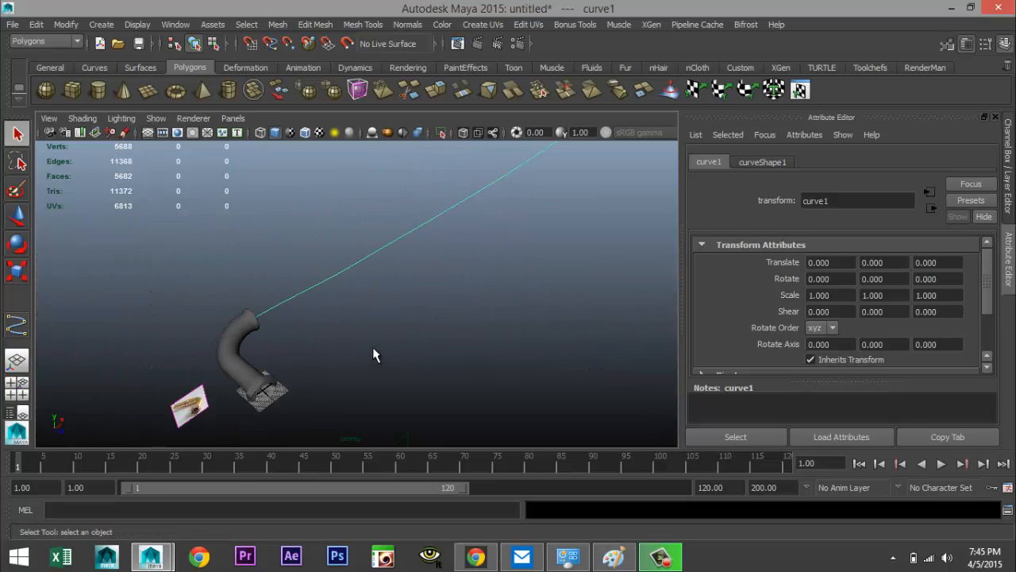
{"action": "left_click", "coordinate": [100, 25]}
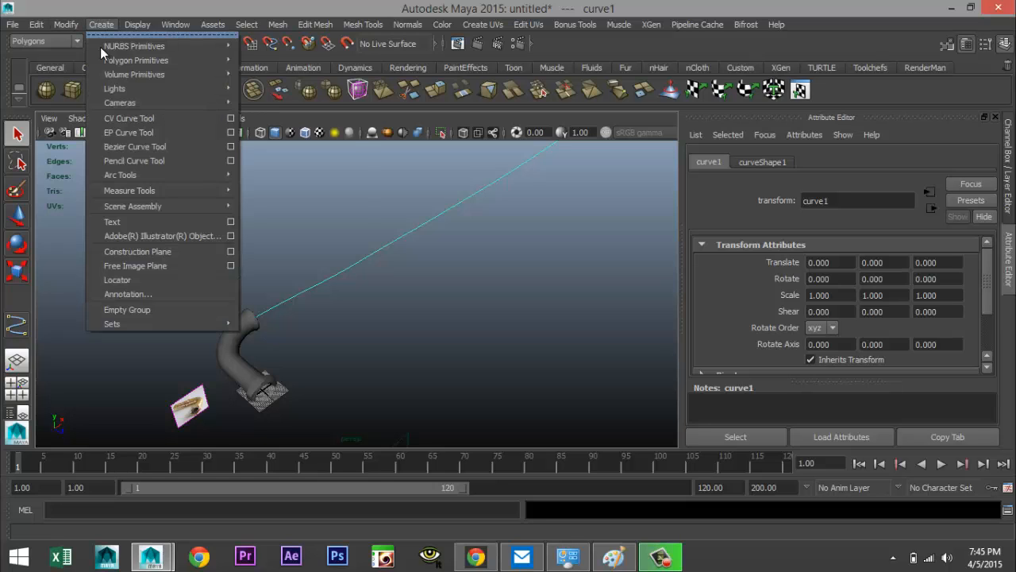
{"action": "mouse_move", "coordinate": [150, 46]}
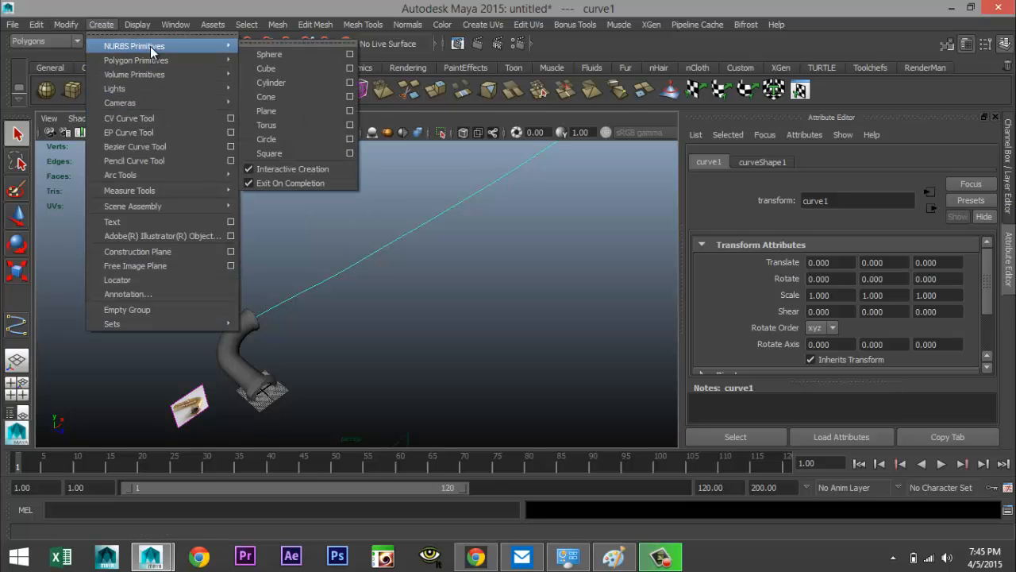
{"action": "left_click", "coordinate": [270, 139]}
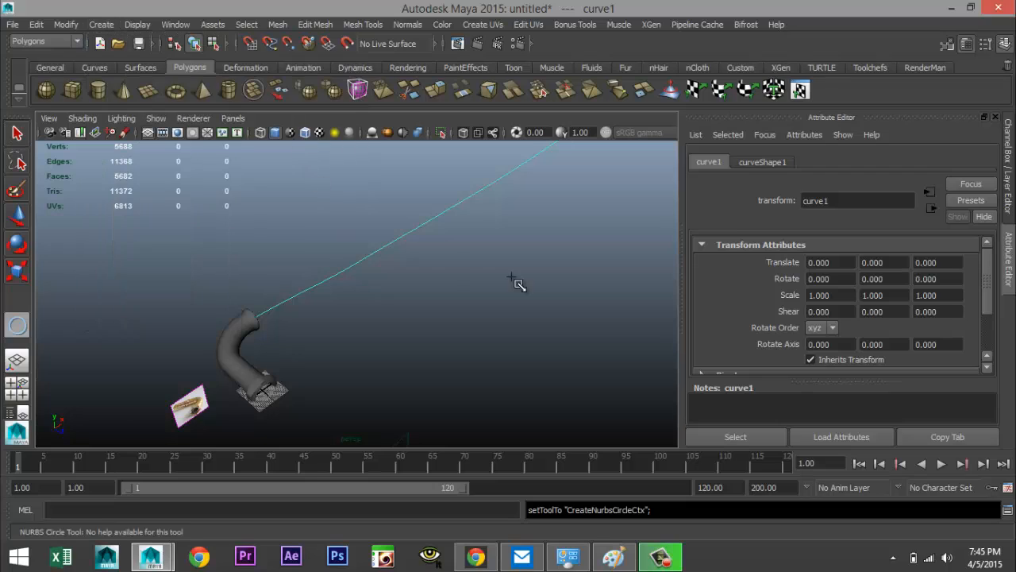
{"action": "left_click_drag", "start_coordinate": [449, 329], "coordinate": [470, 336]}
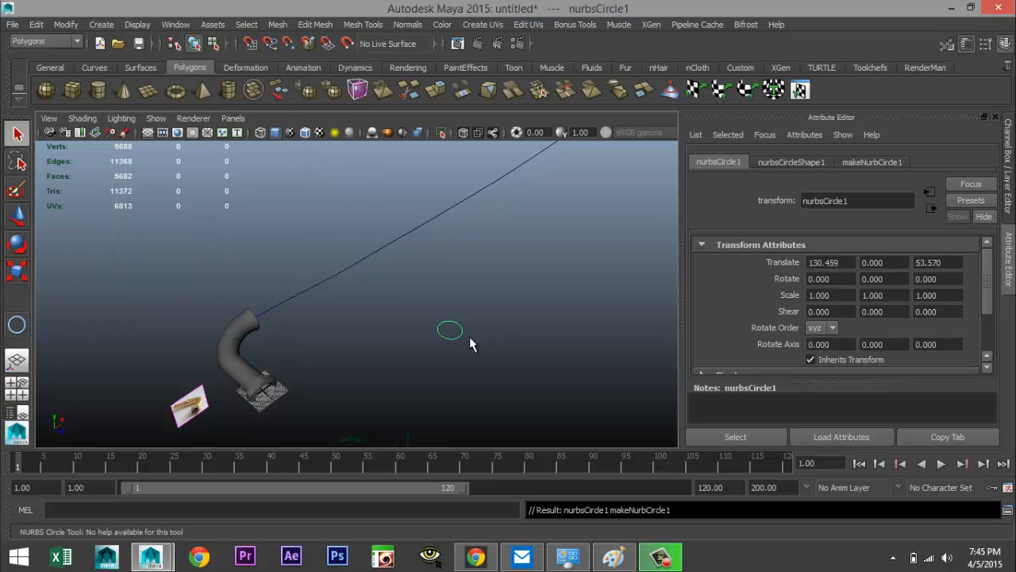
Select the circle and the path curve and extrude the circle along the curve as a tube
{"action": "key", "text": "q"}
{"action": "left_click", "coordinate": [381, 236]}
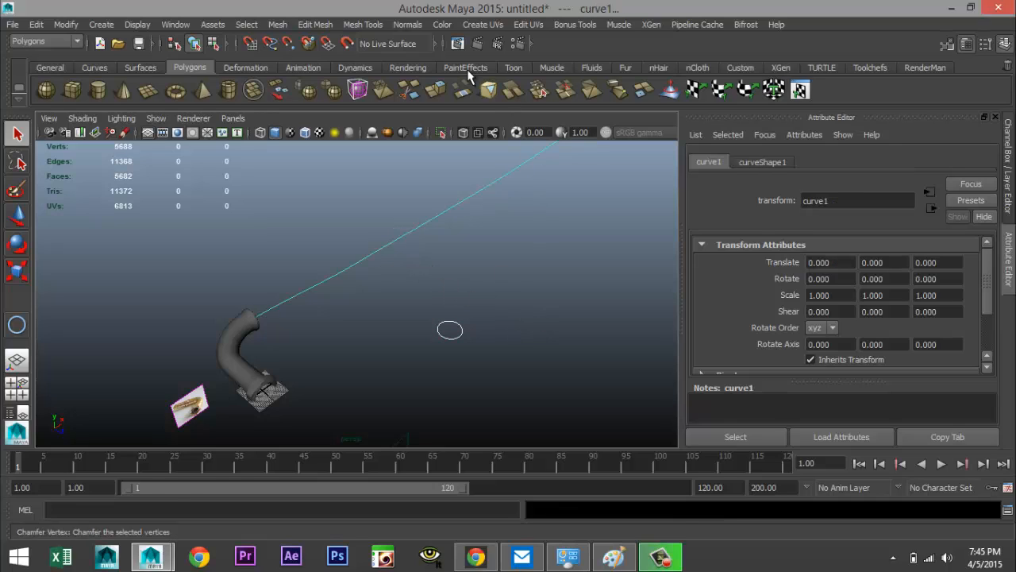
{"action": "left_click", "coordinate": [47, 42]}
{"action": "left_click", "coordinate": [67, 74]}
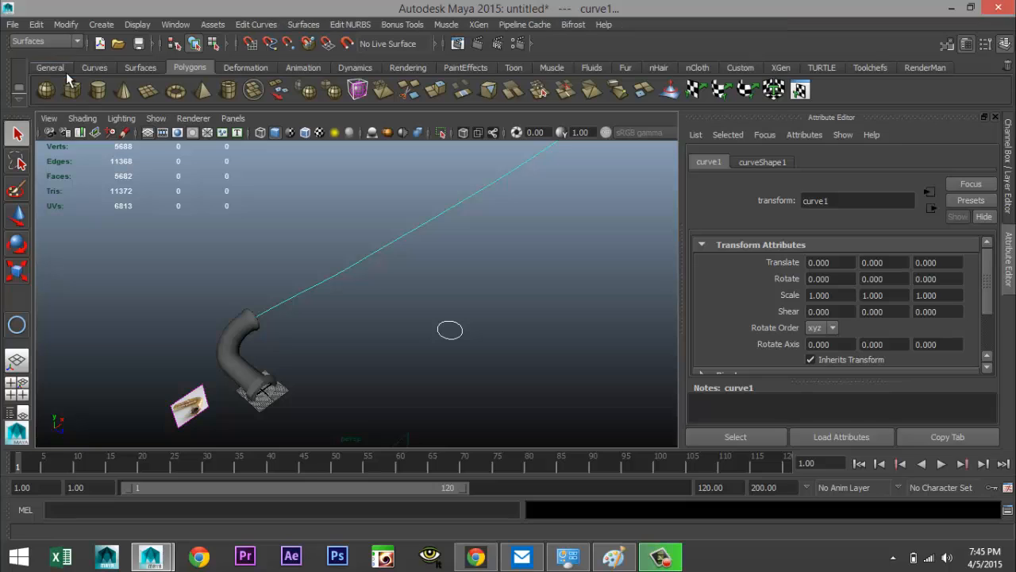
{"action": "left_click", "coordinate": [312, 25]}
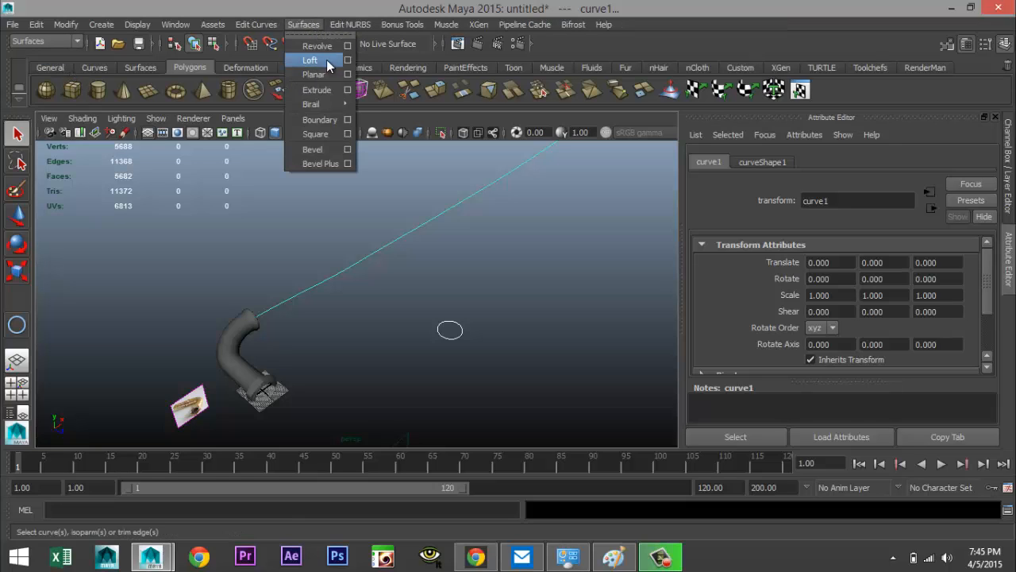
{"action": "left_click", "coordinate": [331, 91]}
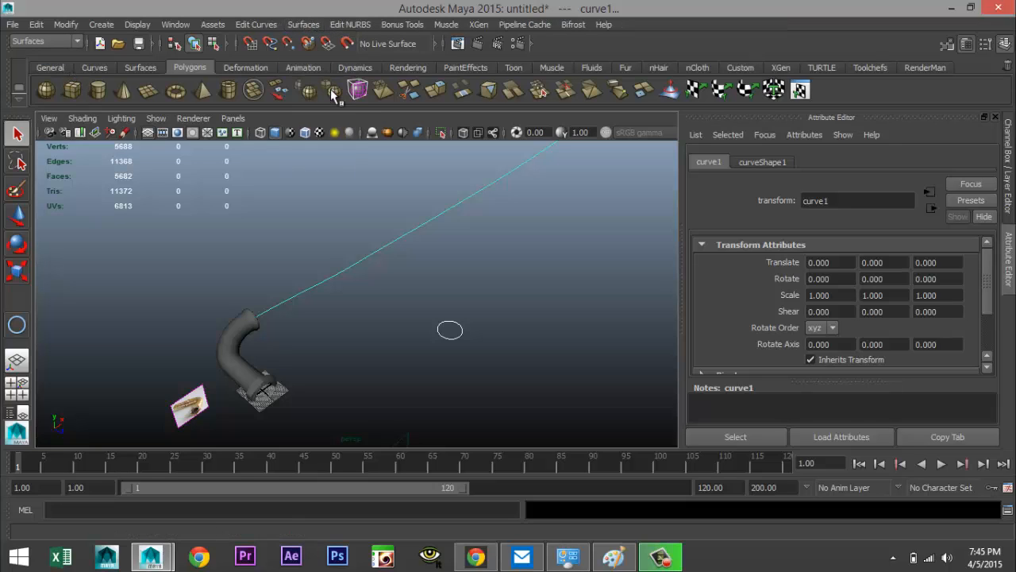
Scale the profile circle down to about 0.885 to thin the extruded tube
{"action": "scroll", "coordinate": [445, 278], "scroll_direction": "down", "scroll_amount": 4}
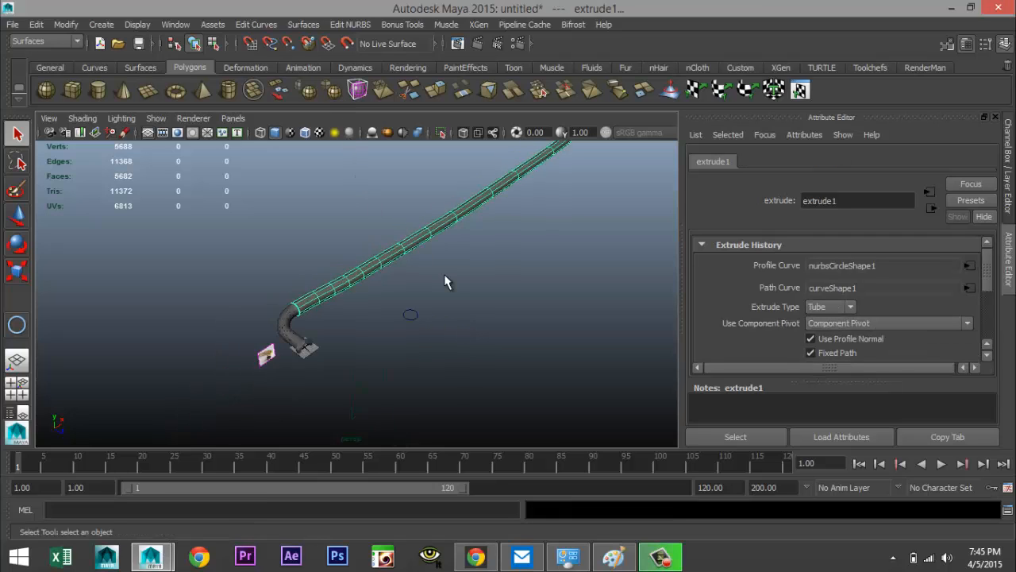
{"action": "scroll", "coordinate": [445, 274], "scroll_direction": "up", "scroll_amount": 3}
{"action": "left_click_drag", "start_coordinate": [411, 288], "coordinate": [433, 299], "text": "alt"}
{"action": "left_click", "coordinate": [453, 327]}
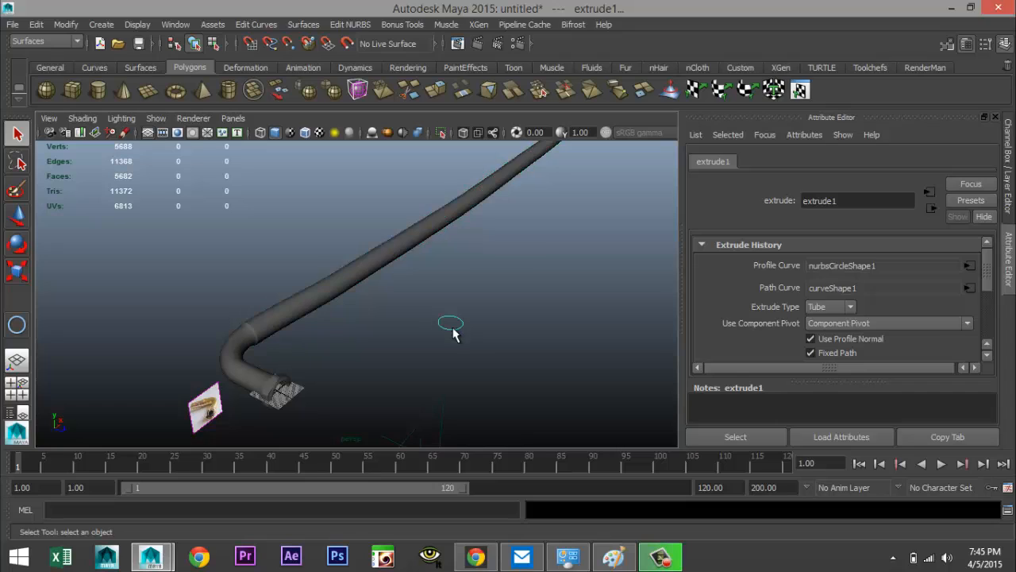
{"action": "key", "text": "r"}
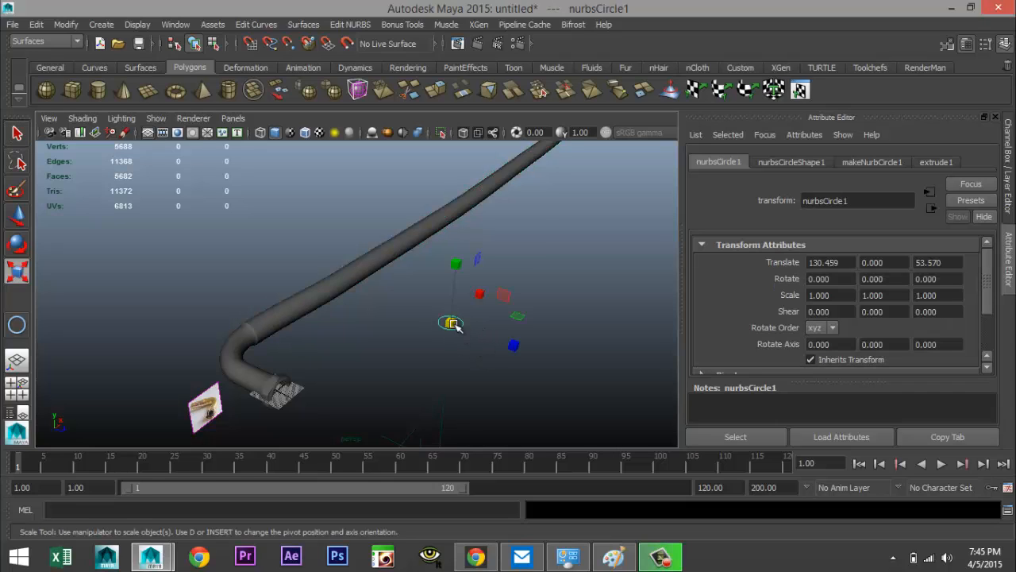
{"action": "left_click_drag", "start_coordinate": [450, 324], "coordinate": [450, 326]}
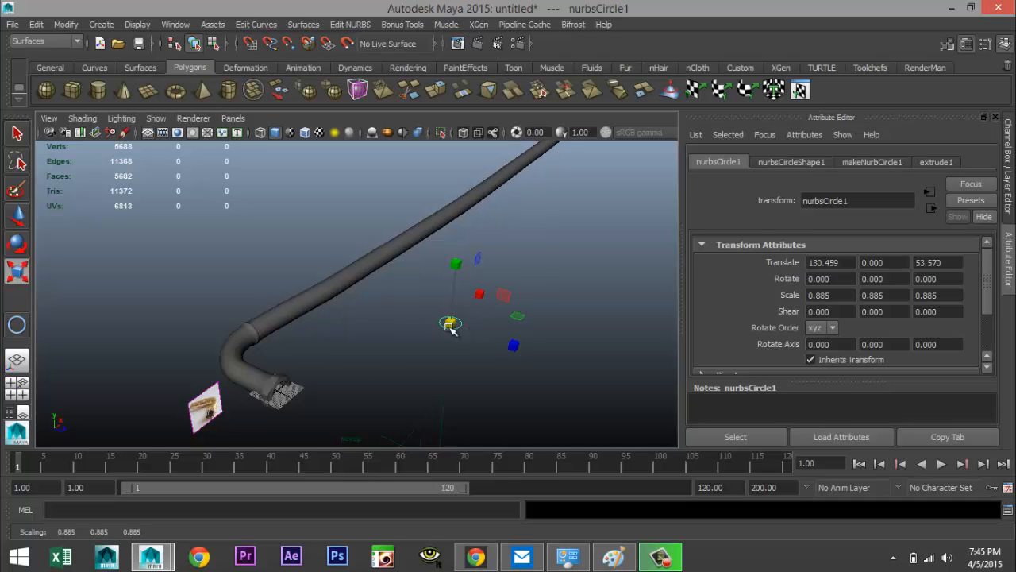
Select the extruded NURBS tube and convert it to polygons with NURBS to Polygons
{"action": "scroll", "coordinate": [326, 309], "scroll_direction": "up", "scroll_amount": 5}
{"action": "left_click_drag", "start_coordinate": [275, 326], "coordinate": [329, 341], "text": "alt"}
{"action": "left_click", "coordinate": [262, 266]}
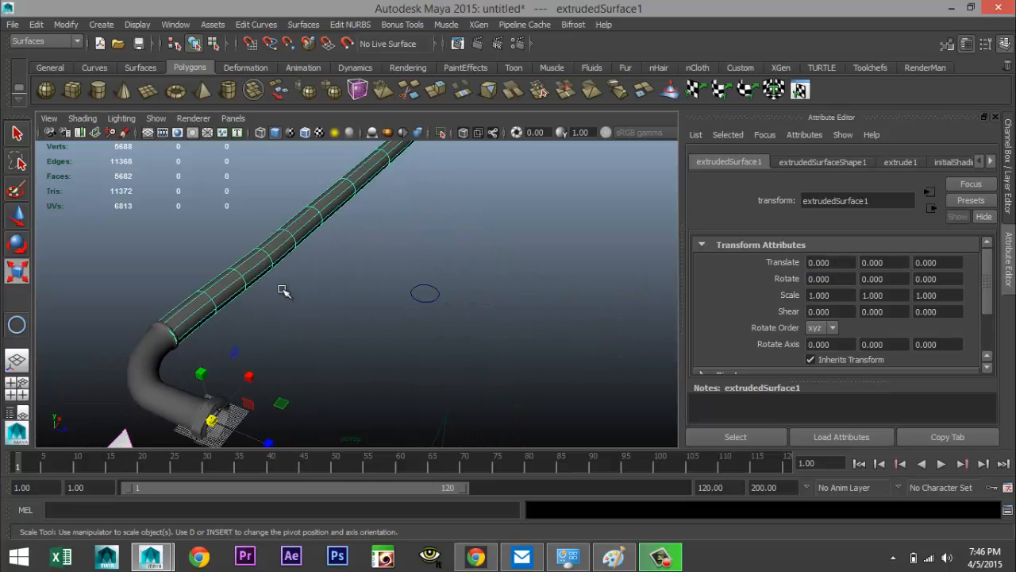
{"action": "left_click", "coordinate": [37, 25]}
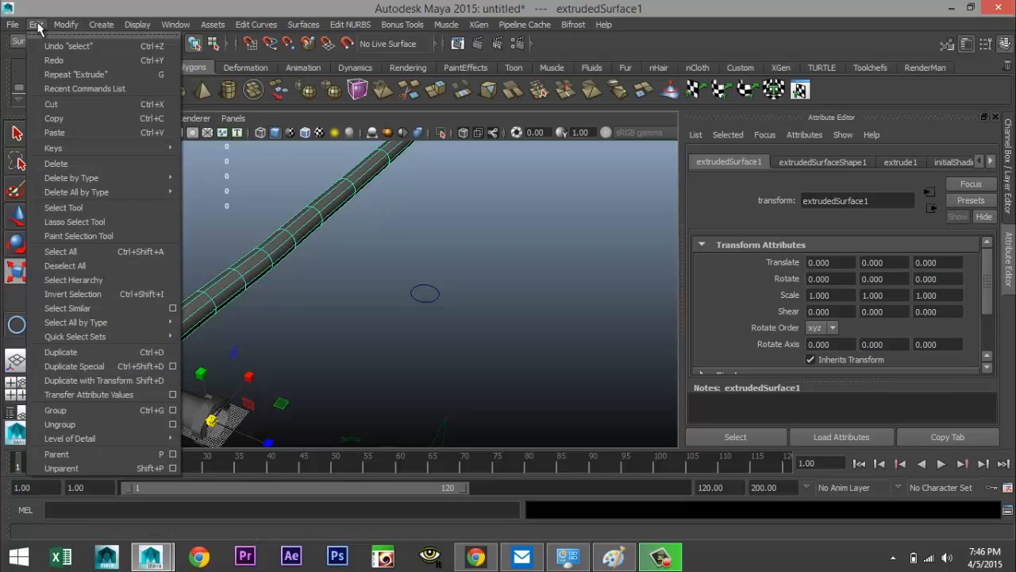
{"action": "mouse_move", "coordinate": [94, 179]}
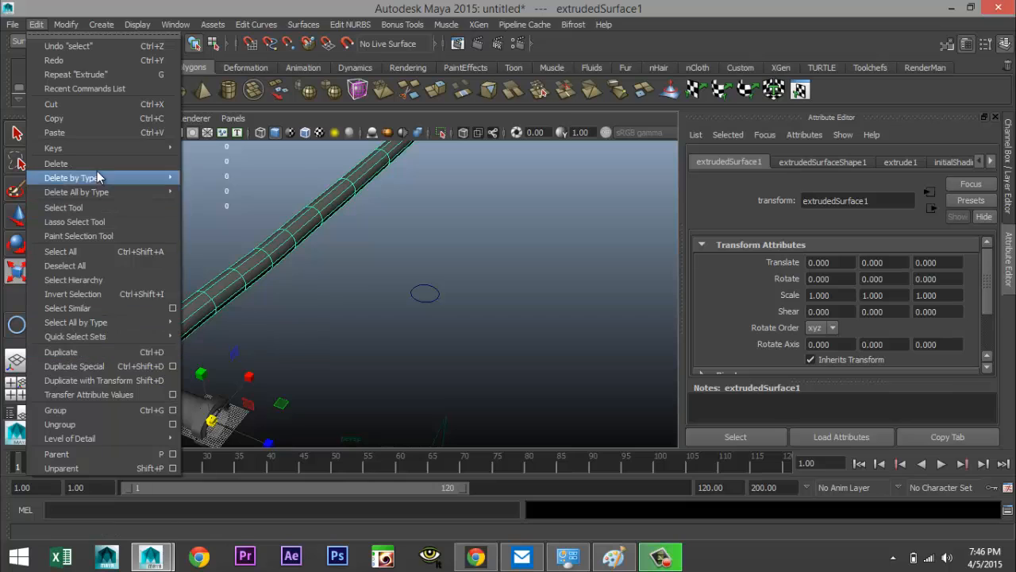
{"action": "mouse_move", "coordinate": [62, 26]}
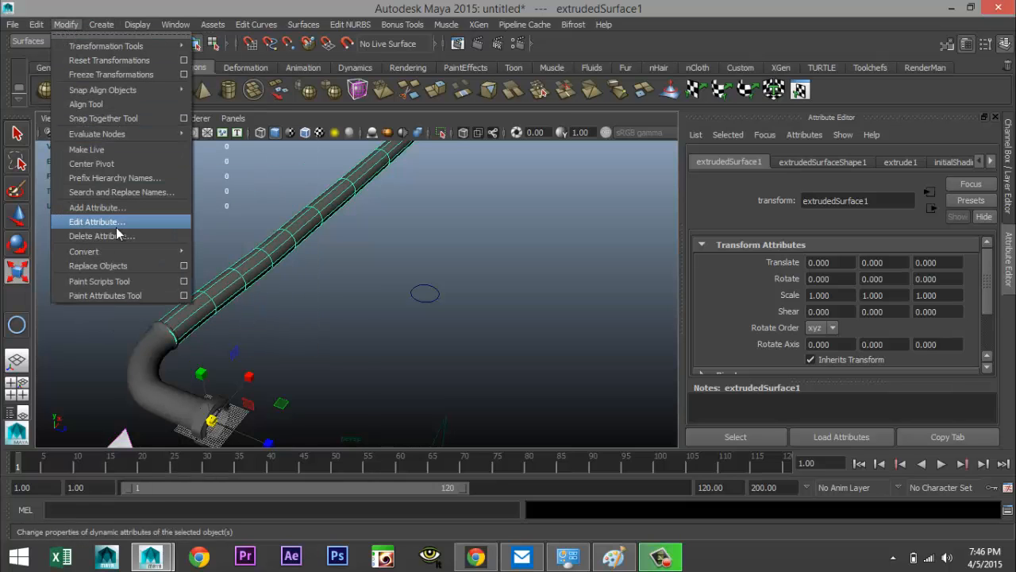
{"action": "mouse_move", "coordinate": [123, 252]}
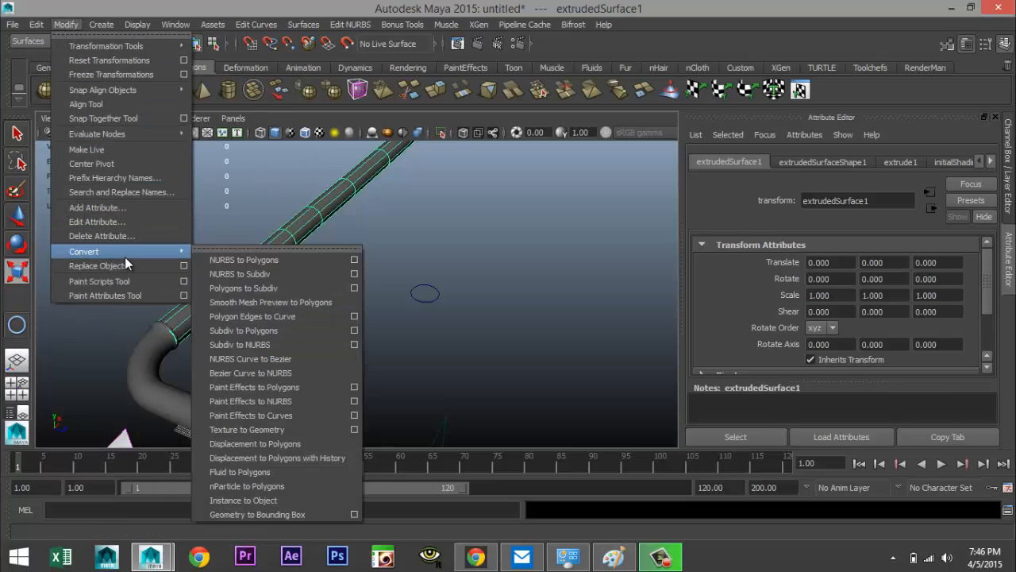
{"action": "left_click", "coordinate": [235, 262]}
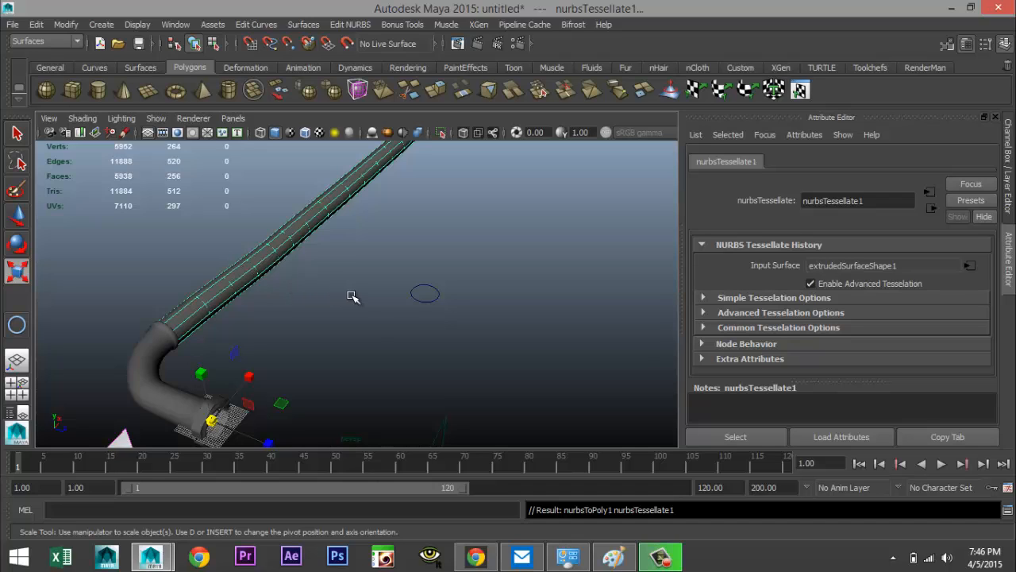
{"action": "right_click", "coordinate": [235, 275]}
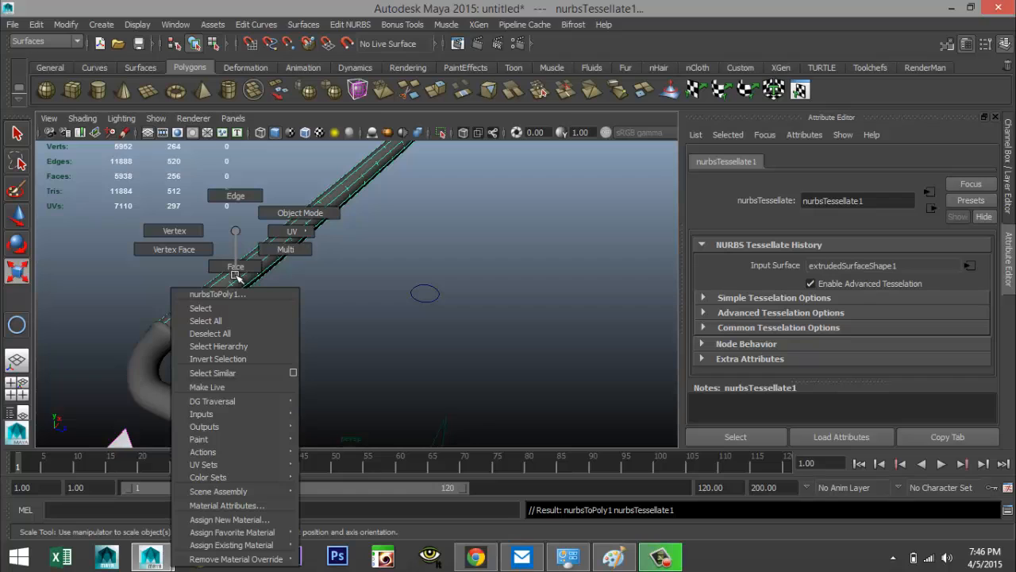
{"action": "right_click_drag", "start_coordinate": [235, 231], "coordinate": [235, 276]}
{"action": "left_click_drag", "start_coordinate": [216, 270], "coordinate": [292, 324]}
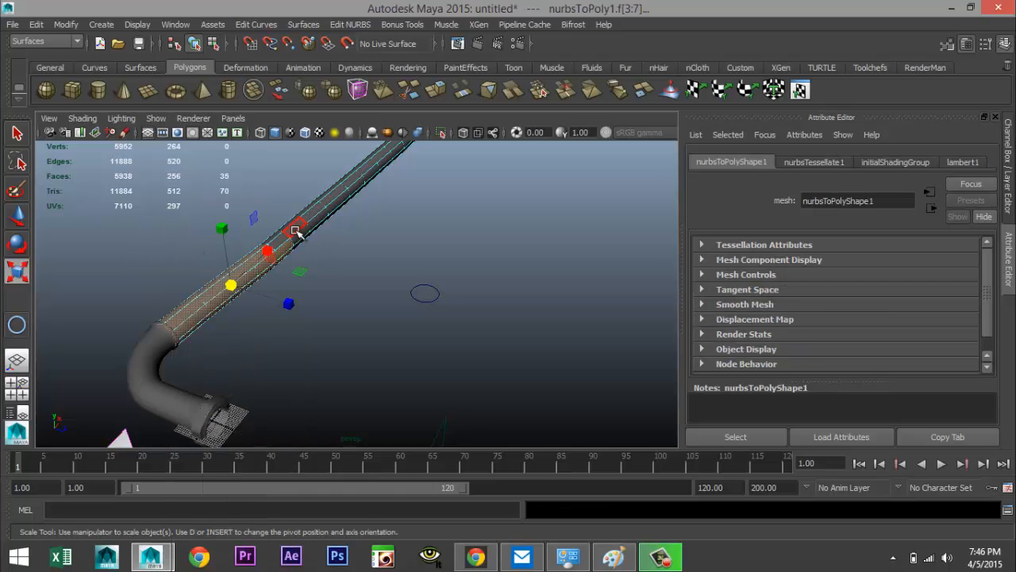
{"action": "right_click_drag", "start_coordinate": [296, 230], "coordinate": [342, 215]}
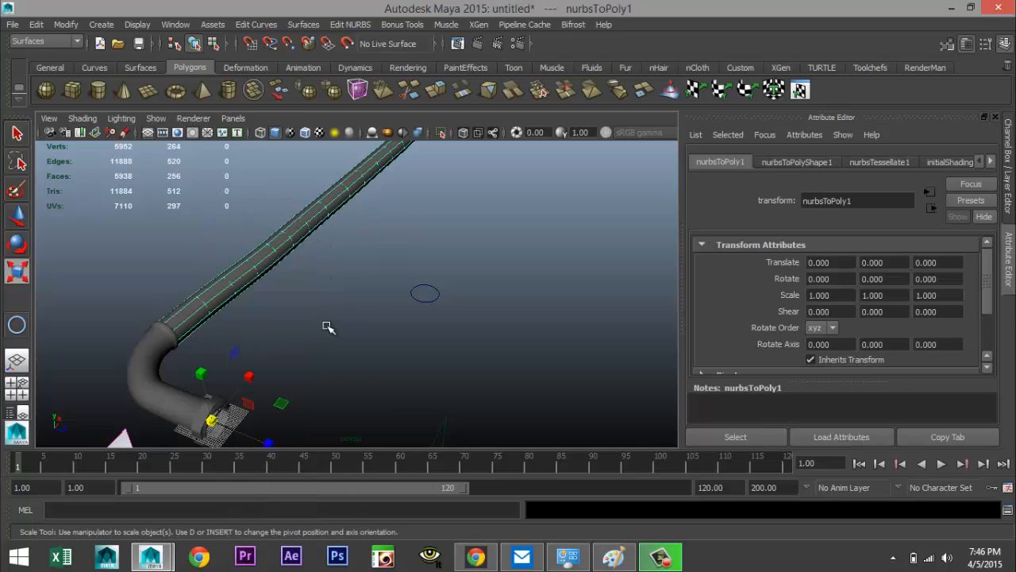
Move the polygon tube aside, then delete the original NURBS tube surface and the profile circle
{"action": "key", "text": "w"}
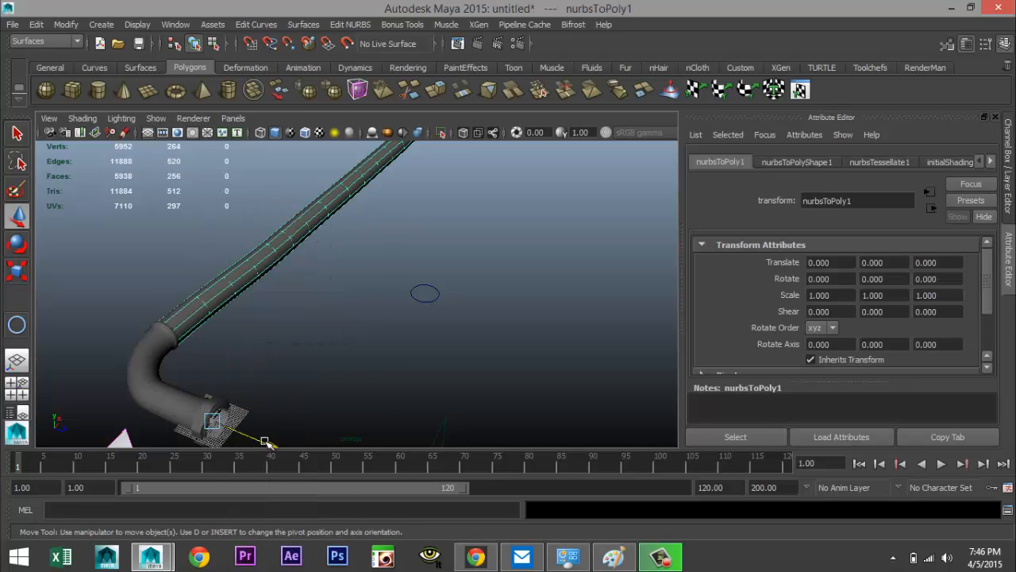
{"action": "left_click_drag", "start_coordinate": [266, 443], "coordinate": [332, 463]}
{"action": "left_click", "coordinate": [206, 295]}
{"action": "right_click_drag", "start_coordinate": [211, 256], "coordinate": [189, 290]}
{"action": "left_click", "coordinate": [209, 292]}
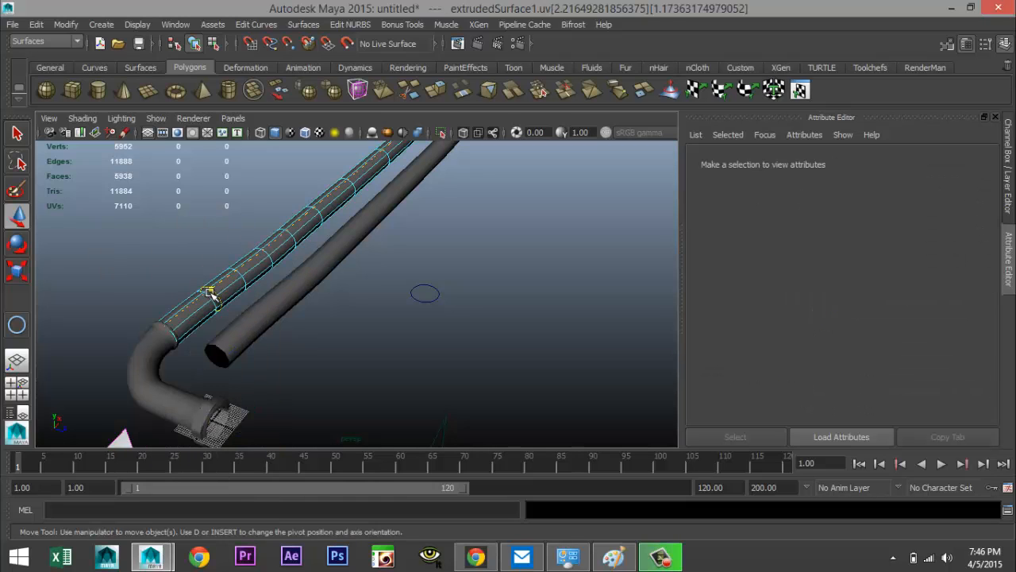
{"action": "right_click_drag", "start_coordinate": [216, 286], "coordinate": [278, 238]}
{"action": "left_click", "coordinate": [274, 275]}
{"action": "key", "text": "Delete"}
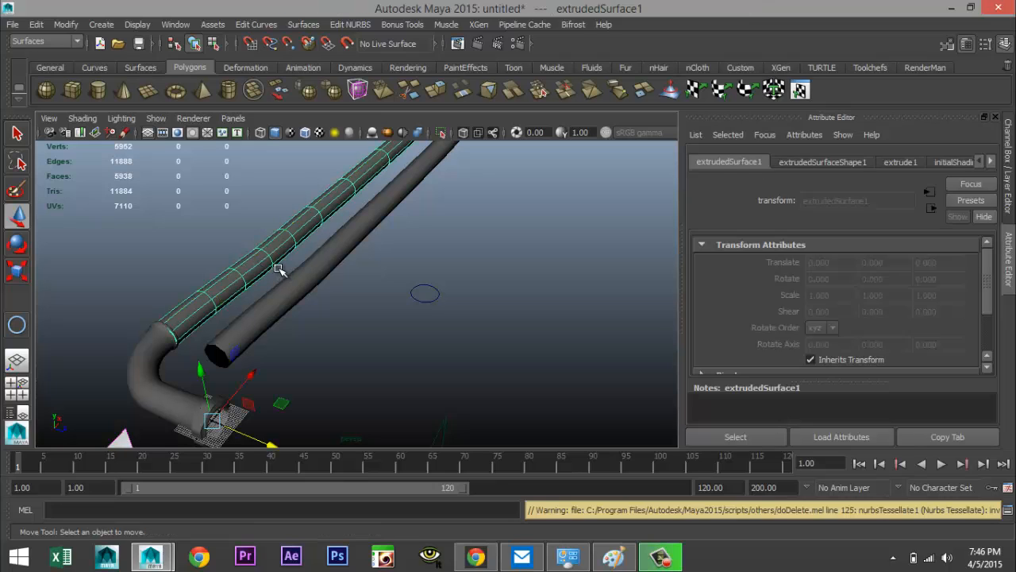
{"action": "left_click", "coordinate": [254, 264]}
{"action": "key", "text": "Delete"}
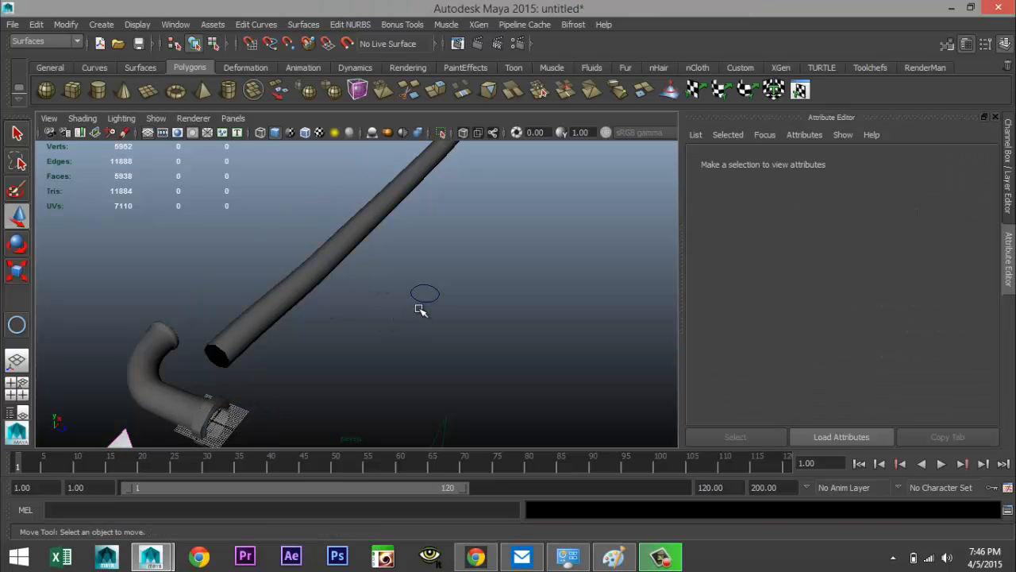
{"action": "left_click_drag", "start_coordinate": [414, 281], "coordinate": [455, 321]}
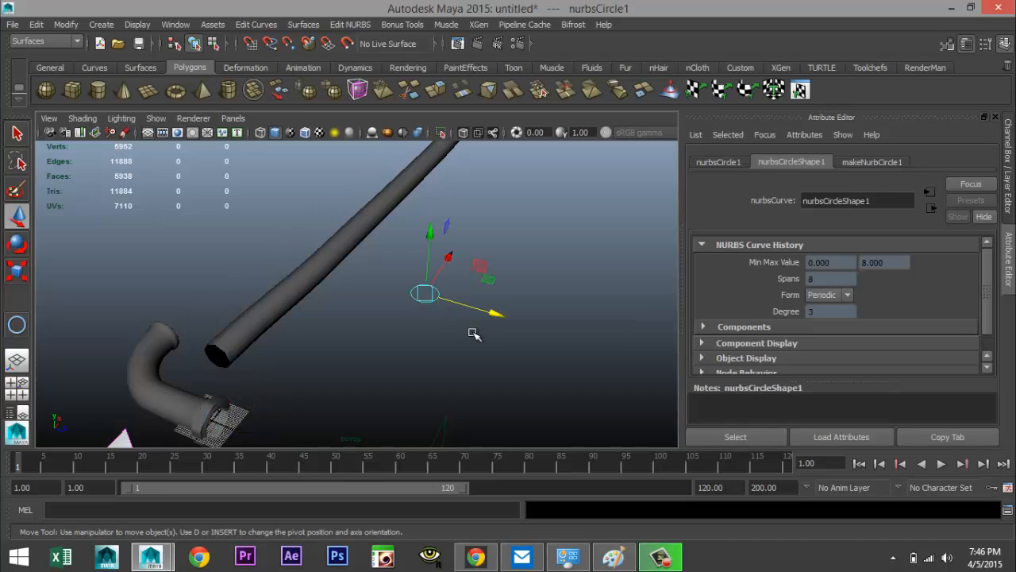
{"action": "key", "text": "Delete"}
Delete the polygon tube's history and freeze its transformations
{"action": "left_click", "coordinate": [311, 279]}
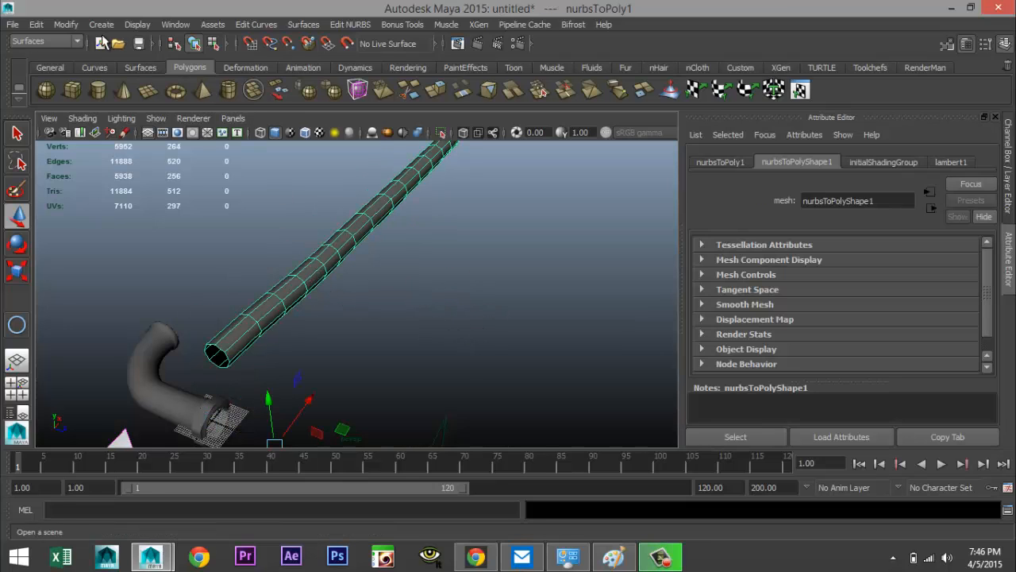
{"action": "left_click", "coordinate": [37, 24]}
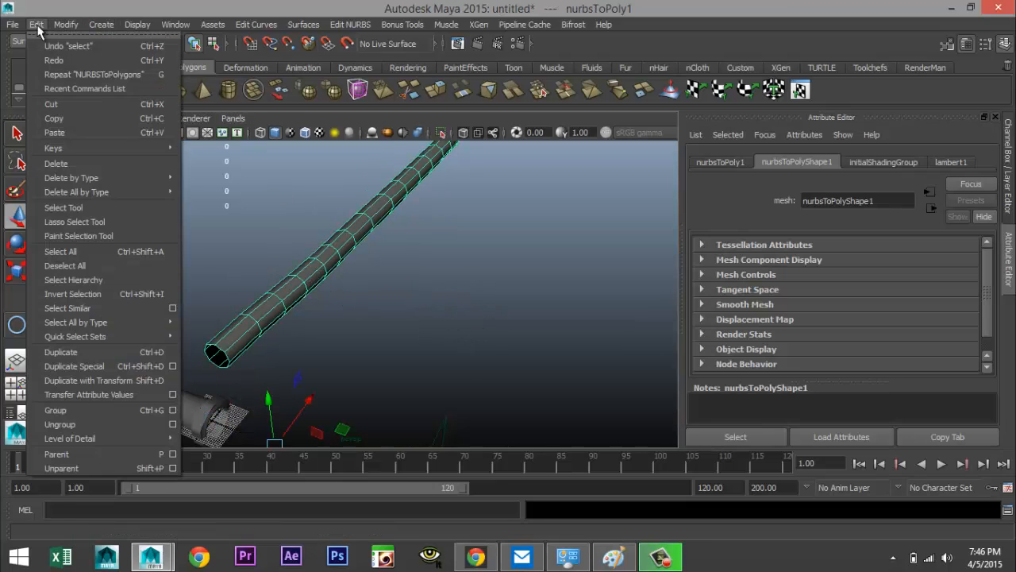
{"action": "mouse_move", "coordinate": [143, 179]}
{"action": "left_click", "coordinate": [204, 186]}
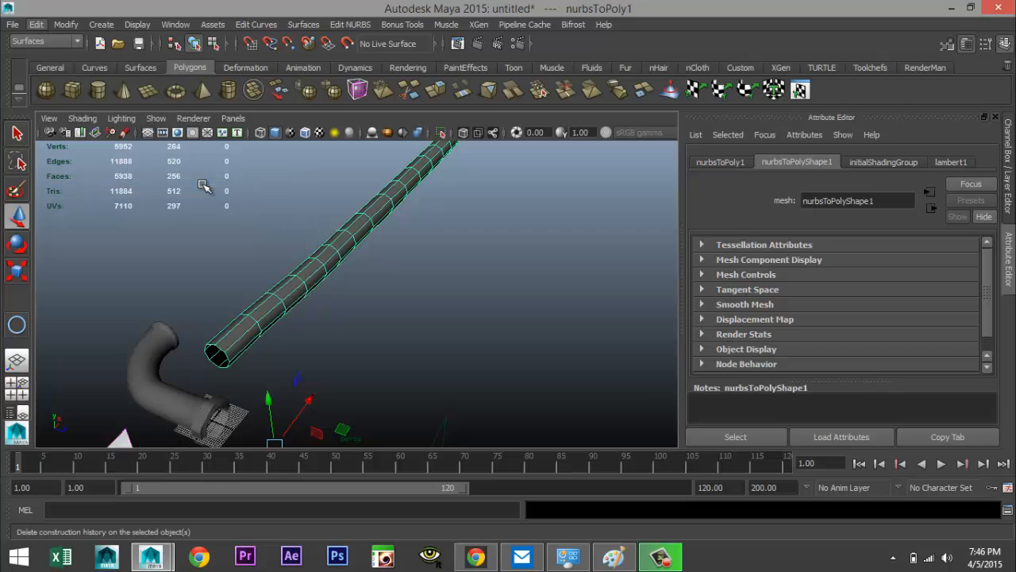
{"action": "left_click", "coordinate": [66, 25]}
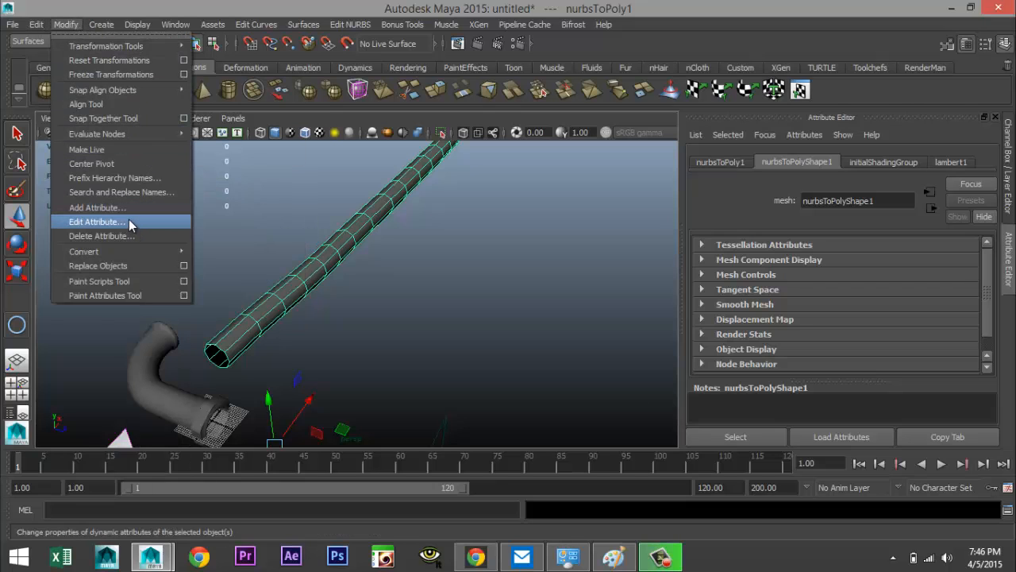
{"action": "left_click", "coordinate": [131, 77]}
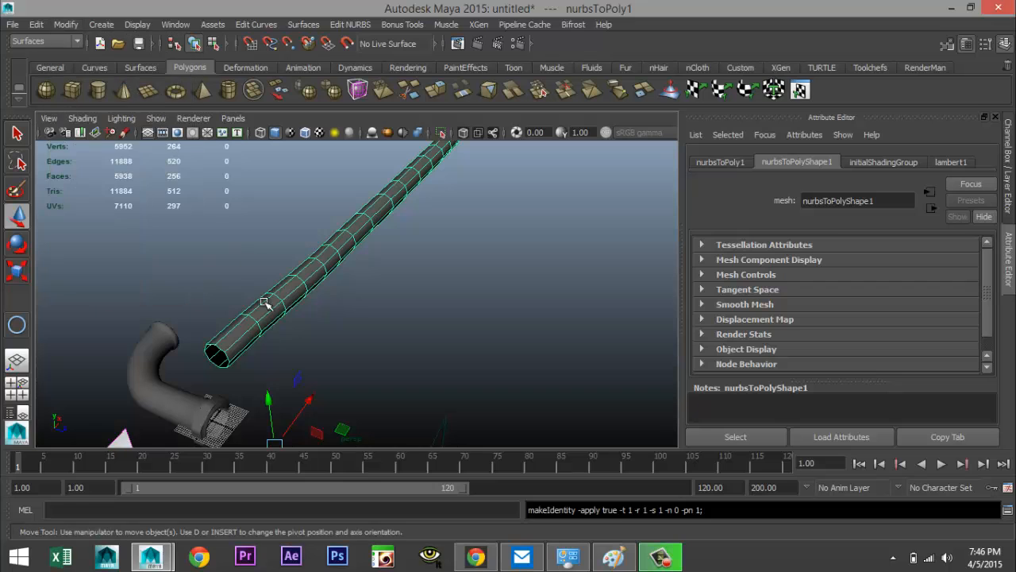
Move the polygon tube back so it lines up with the end of the bent pipe
{"action": "scroll", "coordinate": [352, 425], "scroll_direction": "down", "scroll_amount": 3}
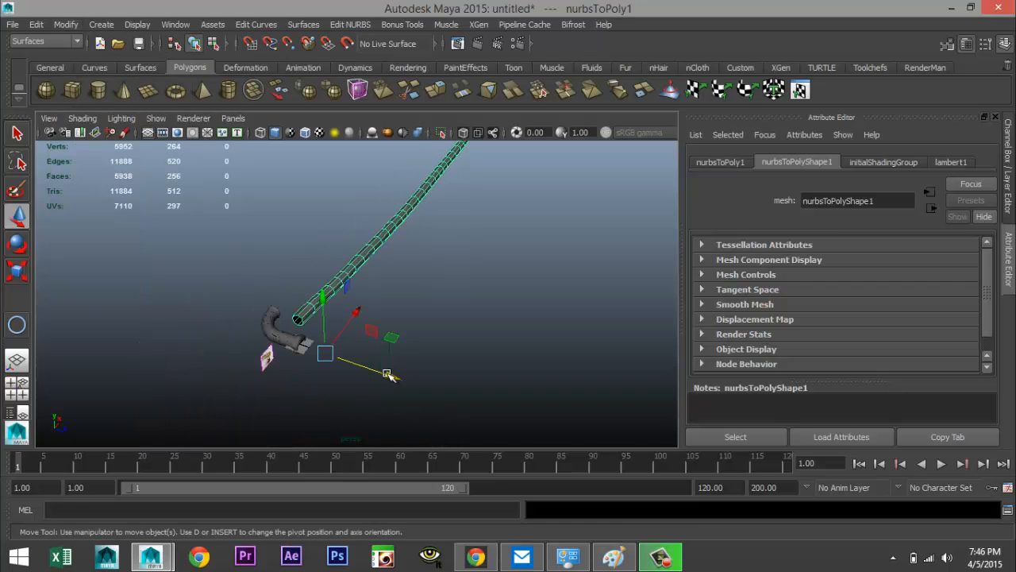
{"action": "left_click_drag", "start_coordinate": [387, 373], "coordinate": [182, 334]}
{"action": "middle_click_drag", "start_coordinate": [218, 312], "coordinate": [258, 381], "text": "alt"}
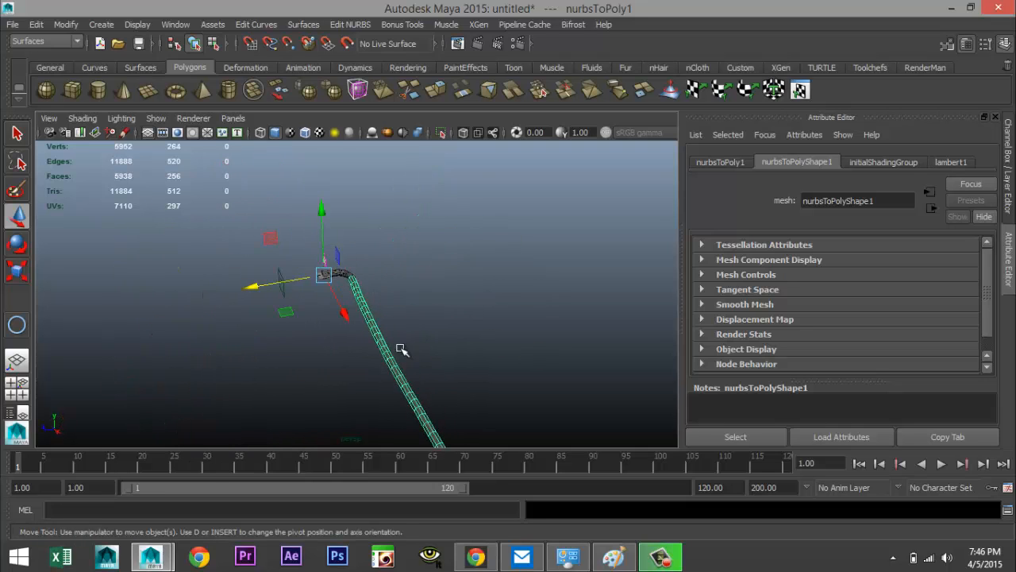
{"action": "scroll", "coordinate": [401, 350], "scroll_direction": "up", "scroll_amount": 4}
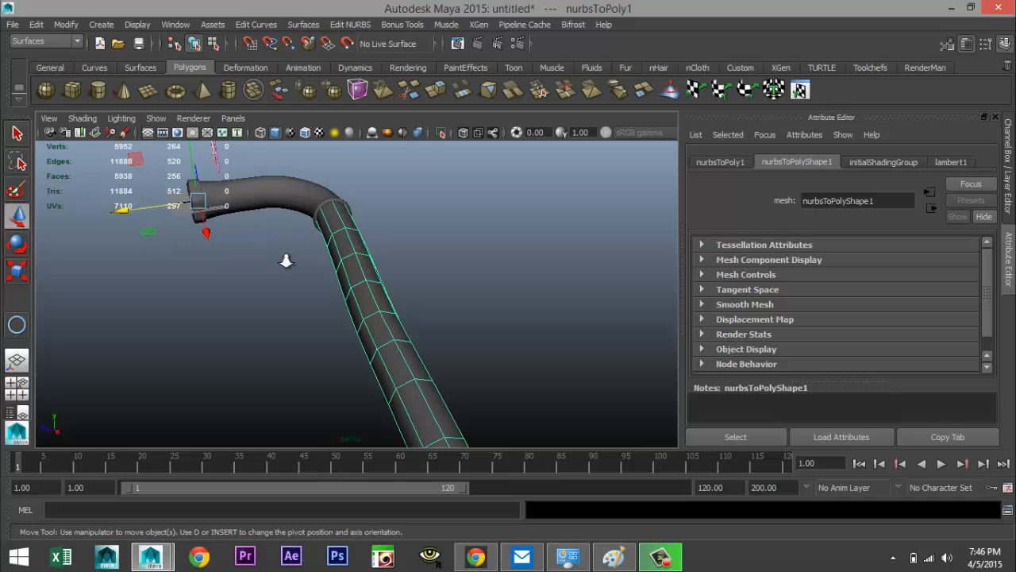
{"action": "scroll", "coordinate": [287, 260], "scroll_direction": "up", "scroll_amount": 2}
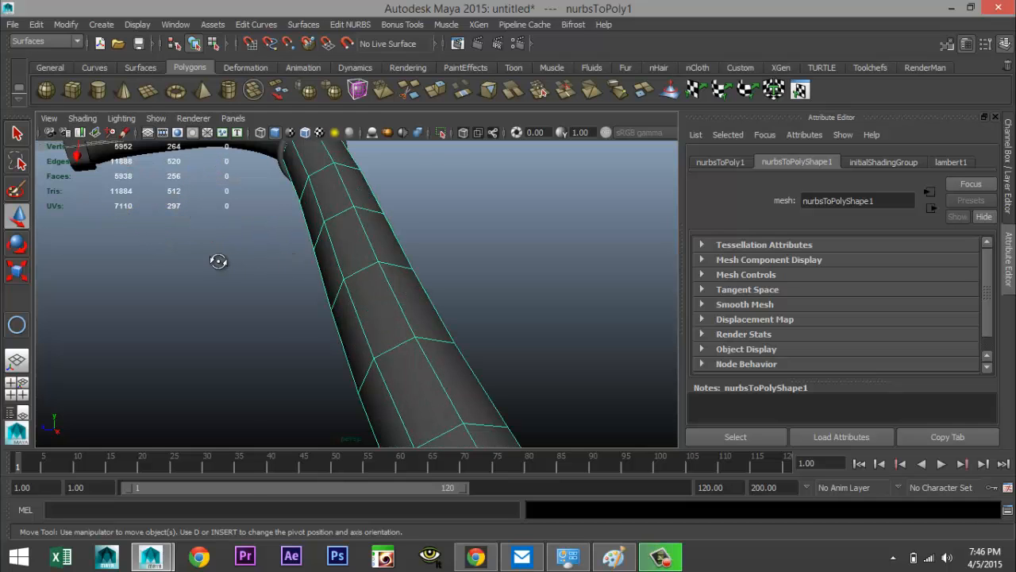
{"action": "left_click_drag", "start_coordinate": [219, 261], "coordinate": [281, 254], "text": "alt"}
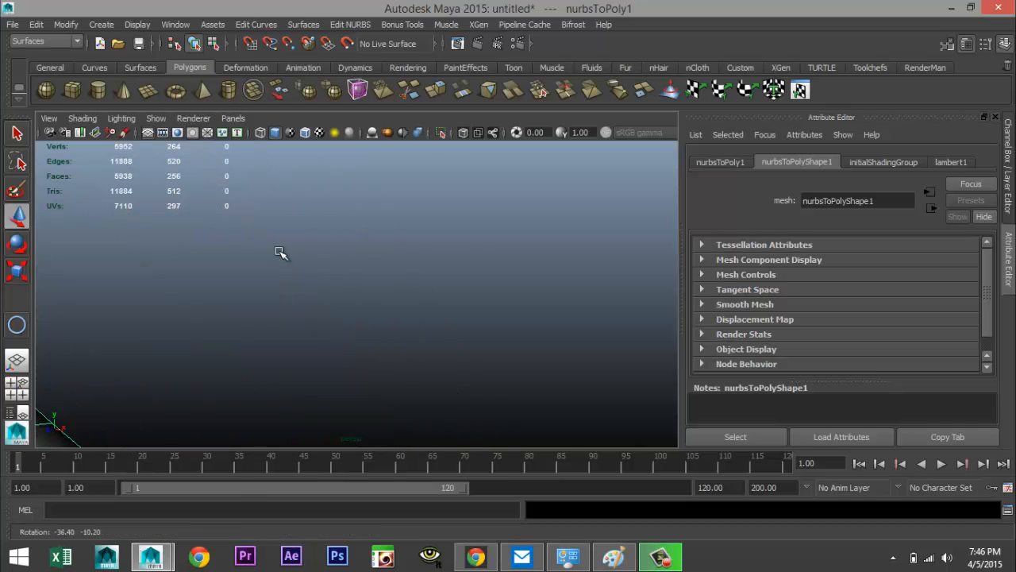
{"action": "middle_click_drag", "start_coordinate": [281, 254], "coordinate": [486, 291], "text": "alt"}
{"action": "scroll", "coordinate": [481, 299], "scroll_direction": "down", "scroll_amount": 3}
{"action": "left_click_drag", "start_coordinate": [476, 305], "coordinate": [302, 358], "text": "alt"}
{"action": "right_click", "coordinate": [294, 302]}
{"action": "right_click_drag", "start_coordinate": [325, 284], "coordinate": [343, 215]}
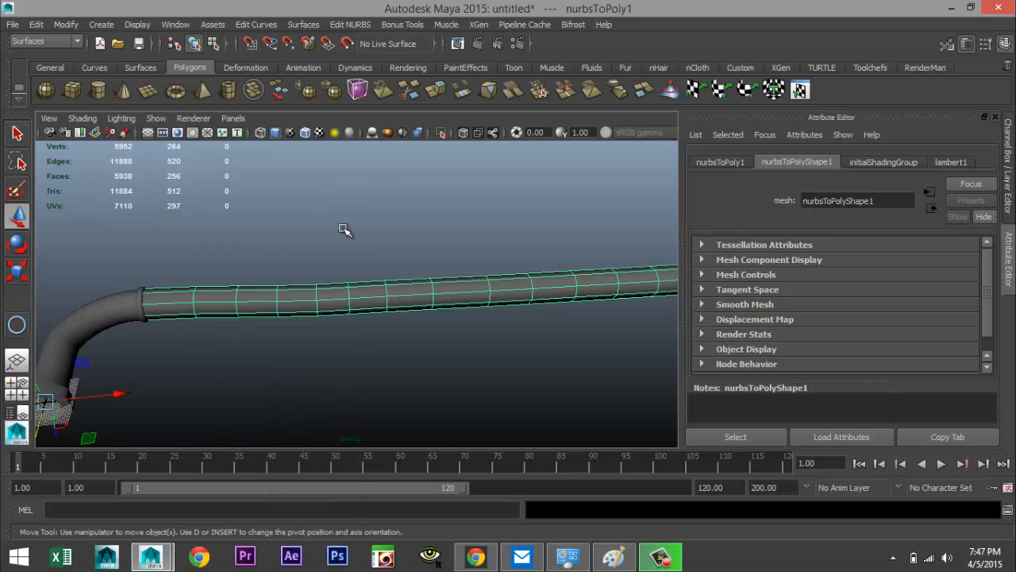
{"action": "left_click", "coordinate": [344, 228]}
{"action": "left_click", "coordinate": [305, 309]}
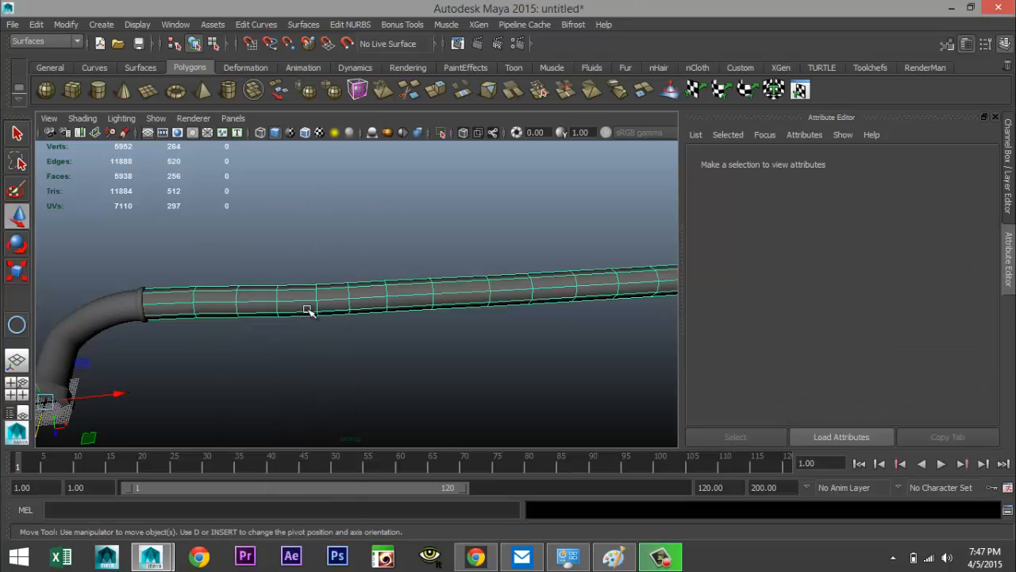
{"action": "key", "text": "3"}
{"action": "scroll", "coordinate": [313, 317], "scroll_direction": "down", "scroll_amount": 6}
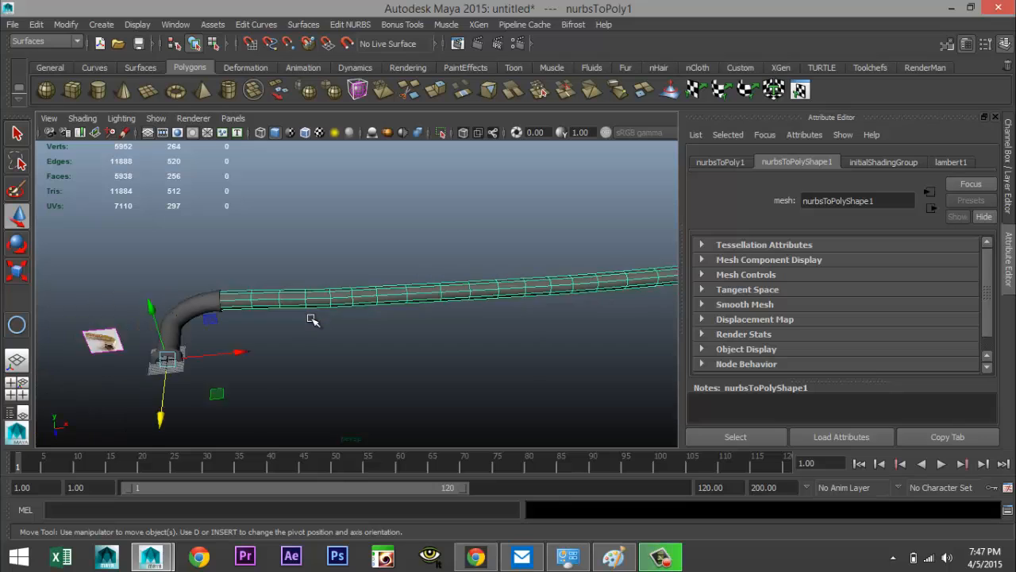
{"action": "mouse_move", "coordinate": [447, 339]}
{"action": "middle_mouse_down", "text": "alt"}
{"action": "mouse_move", "coordinate": [429, 338]}
{"action": "mouse_move", "coordinate": [447, 323]}
{"action": "middle_mouse_up", "text": "alt"}
{"action": "scroll", "coordinate": [448, 323], "scroll_direction": "up", "scroll_amount": 5}
{"action": "middle_click_drag", "start_coordinate": [370, 309], "coordinate": [448, 327], "text": "alt"}
{"action": "left_click_drag", "start_coordinate": [448, 326], "coordinate": [270, 292], "text": "alt"}
Select the bent pipe, thread and inner pipe pieces and combine them into one mesh
{"action": "left_click", "coordinate": [248, 235]}
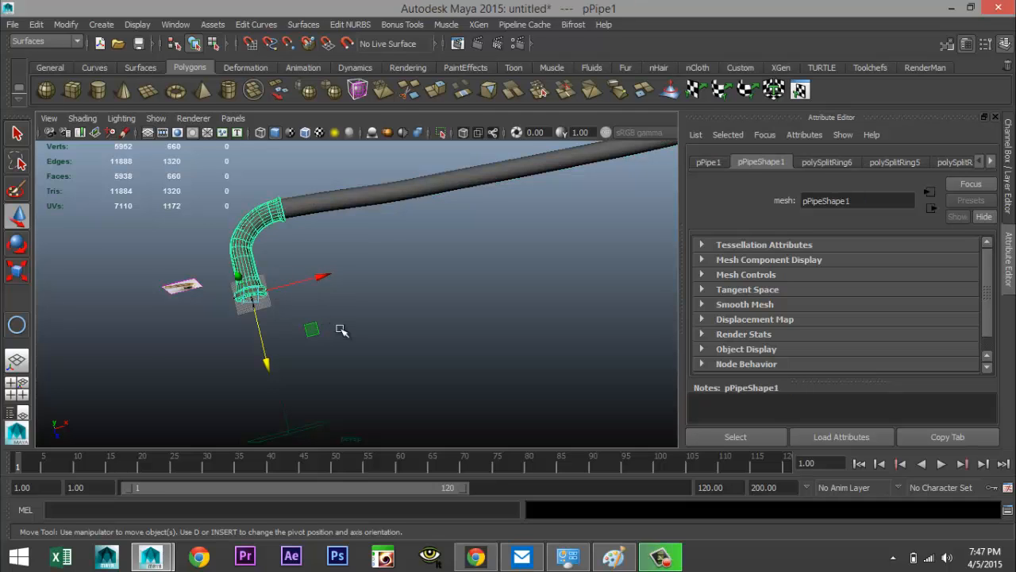
{"action": "scroll", "coordinate": [341, 334], "scroll_direction": "up", "scroll_amount": 4}
{"action": "left_click_drag", "start_coordinate": [284, 309], "coordinate": [412, 252], "text": "alt"}
{"action": "left_click", "coordinate": [239, 274]}
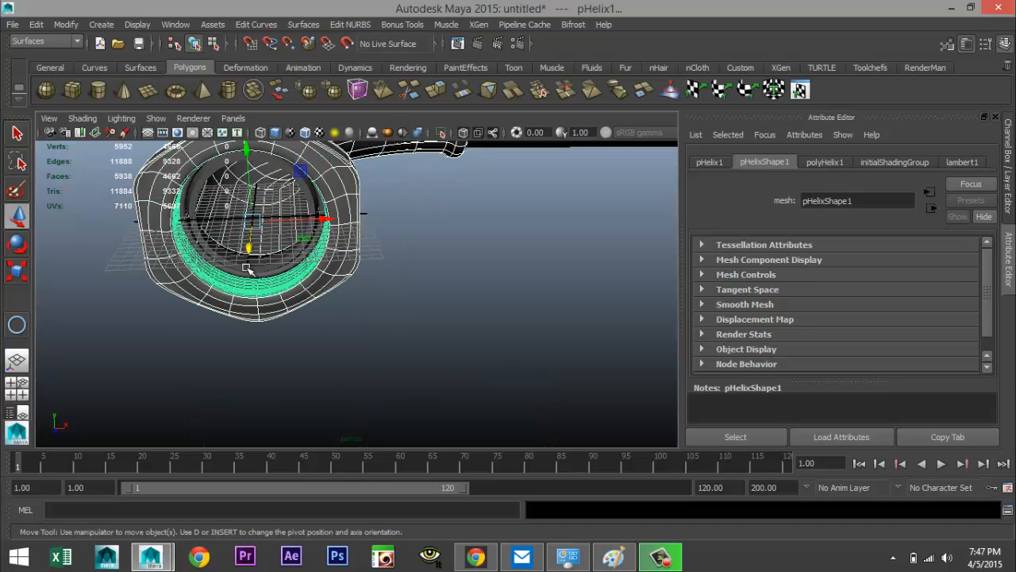
{"action": "left_click", "coordinate": [252, 268]}
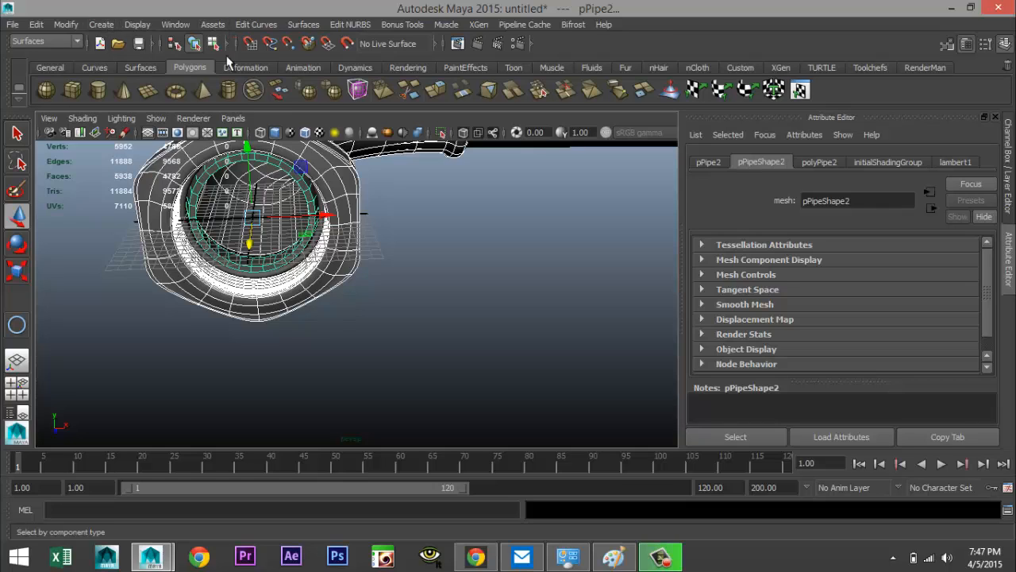
{"action": "left_click", "coordinate": [73, 42]}
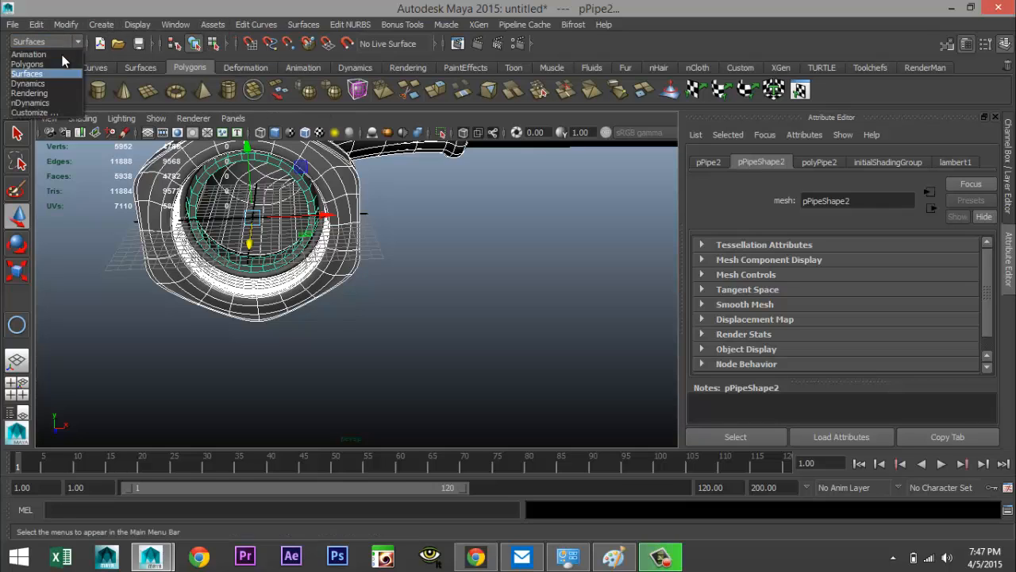
{"action": "left_click", "coordinate": [67, 62]}
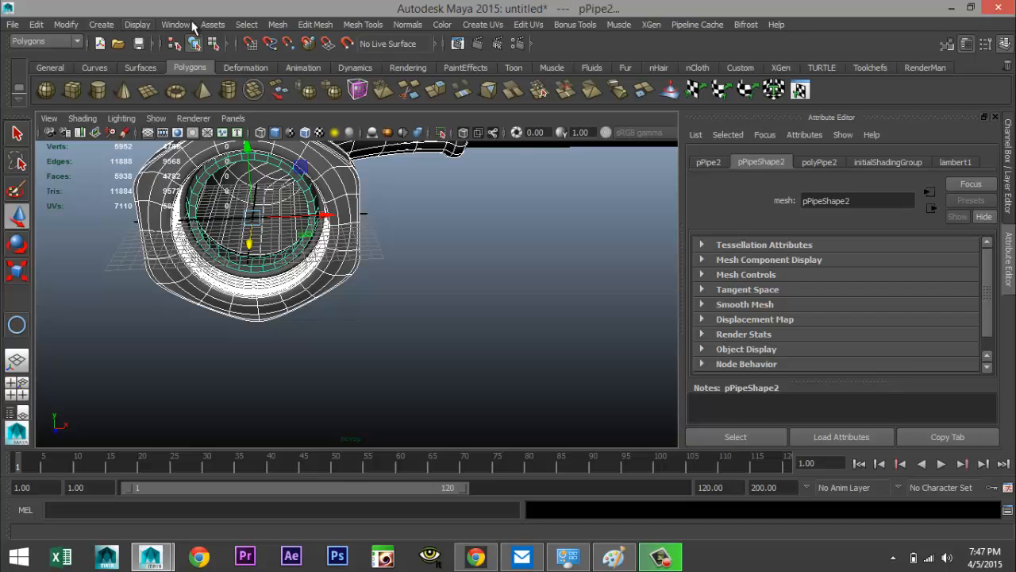
{"action": "left_click", "coordinate": [275, 25]}
{"action": "left_click", "coordinate": [305, 69]}
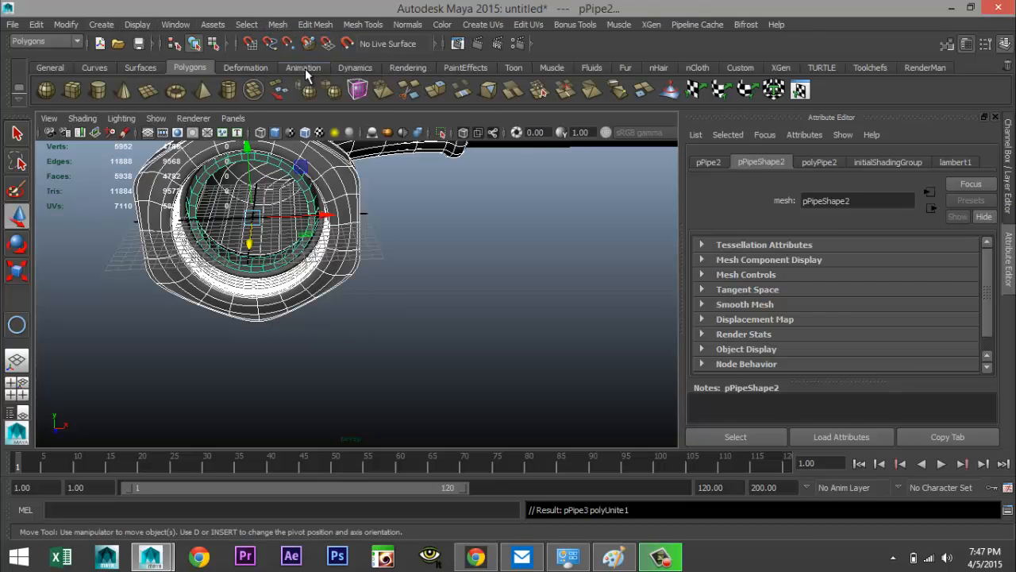
{"action": "scroll", "coordinate": [400, 268], "scroll_direction": "down", "scroll_amount": 5}
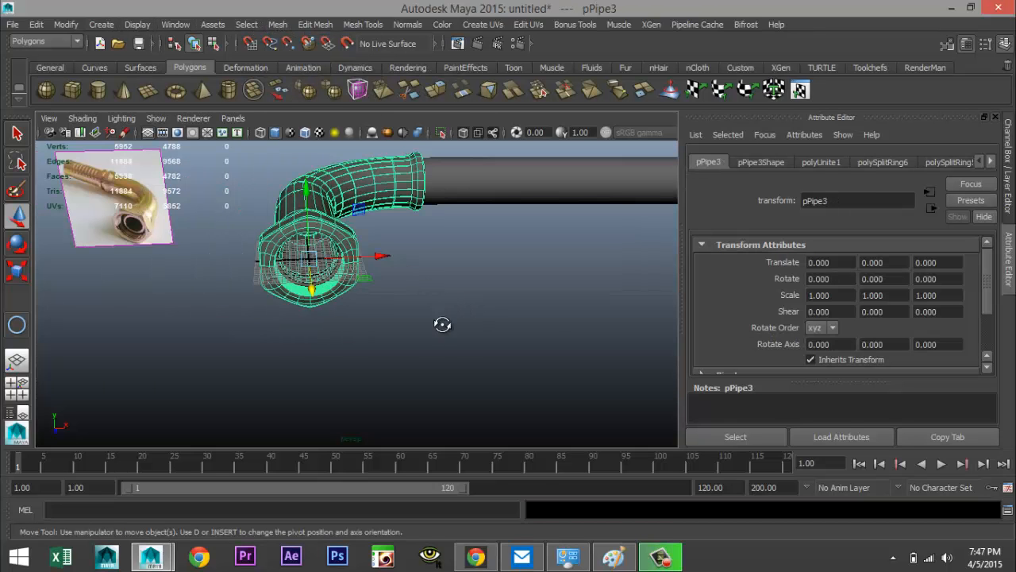
{"action": "left_click_drag", "start_coordinate": [442, 324], "coordinate": [458, 349], "text": "alt"}
{"action": "middle_click_drag", "start_coordinate": [458, 350], "coordinate": [331, 381], "text": "alt"}
{"action": "scroll", "coordinate": [362, 312], "scroll_direction": "down", "scroll_amount": 10}
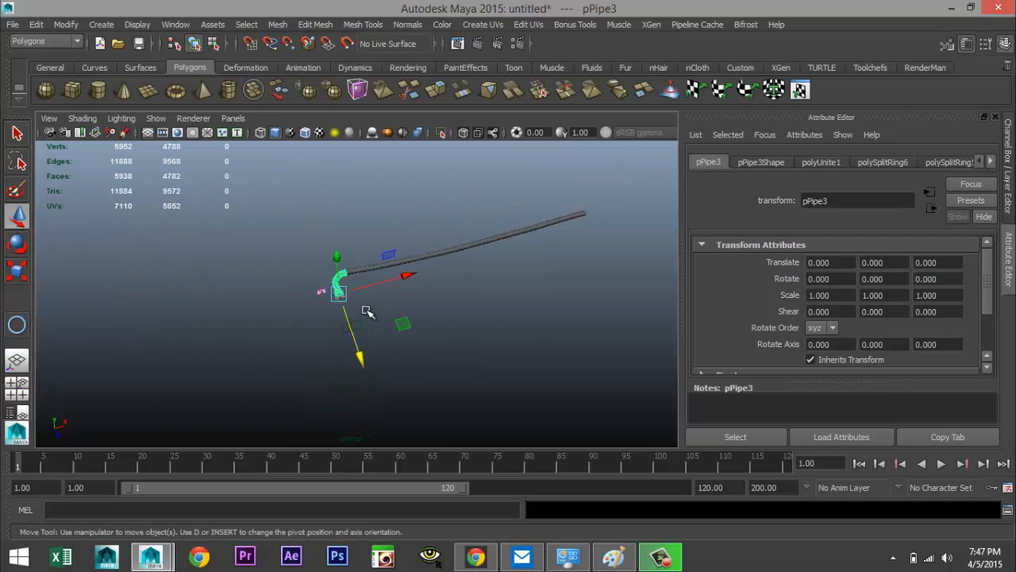
{"action": "scroll", "coordinate": [367, 311], "scroll_direction": "up", "scroll_amount": 2}
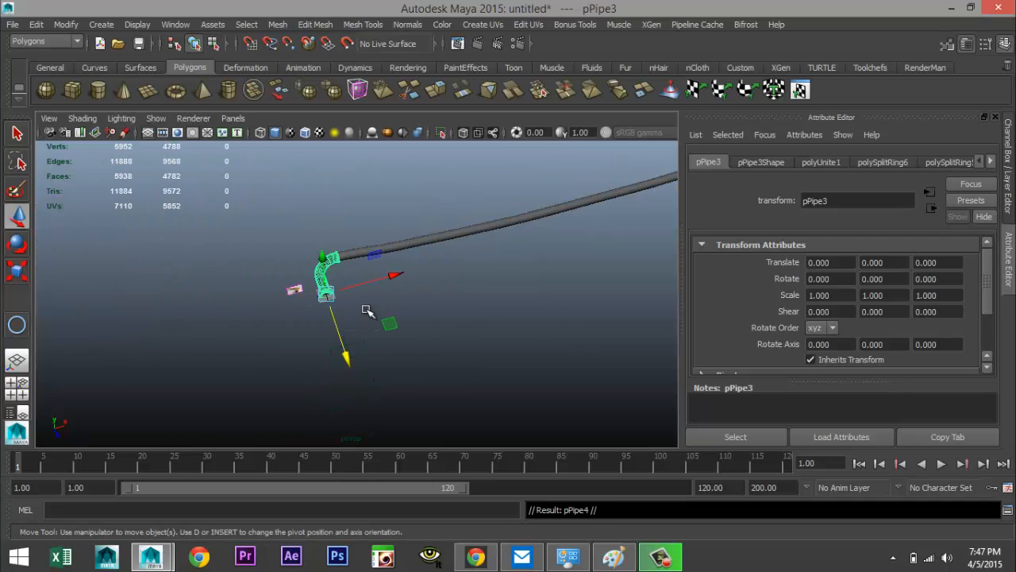
Move the duplicated elbow piece about 830 units along X, away from the long pipe
{"action": "left_click_drag", "start_coordinate": [394, 276], "coordinate": [651, 208]}
{"action": "middle_click_drag", "start_coordinate": [572, 263], "coordinate": [270, 319], "text": "alt"}
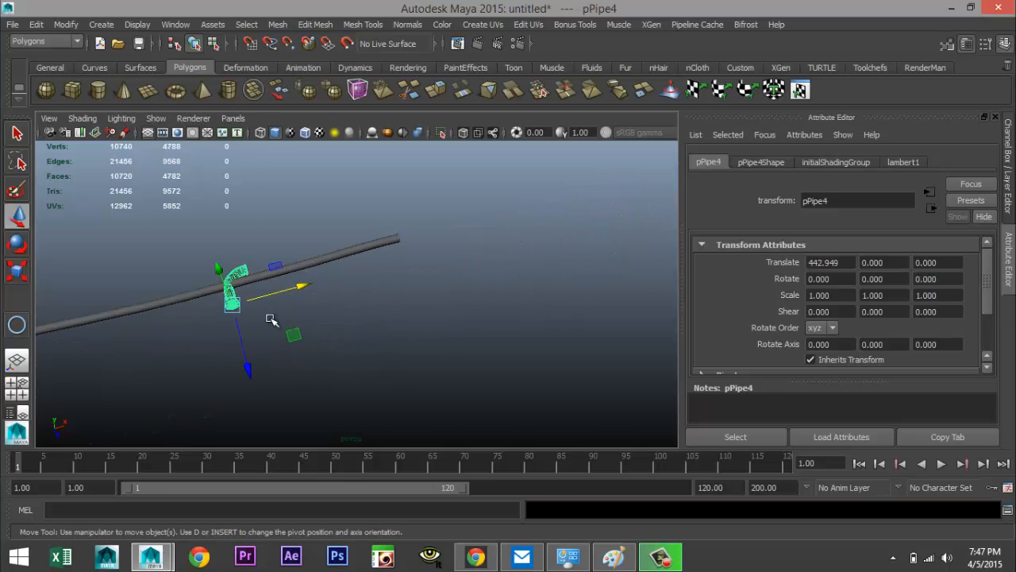
{"action": "left_click_drag", "start_coordinate": [302, 288], "coordinate": [522, 227]}
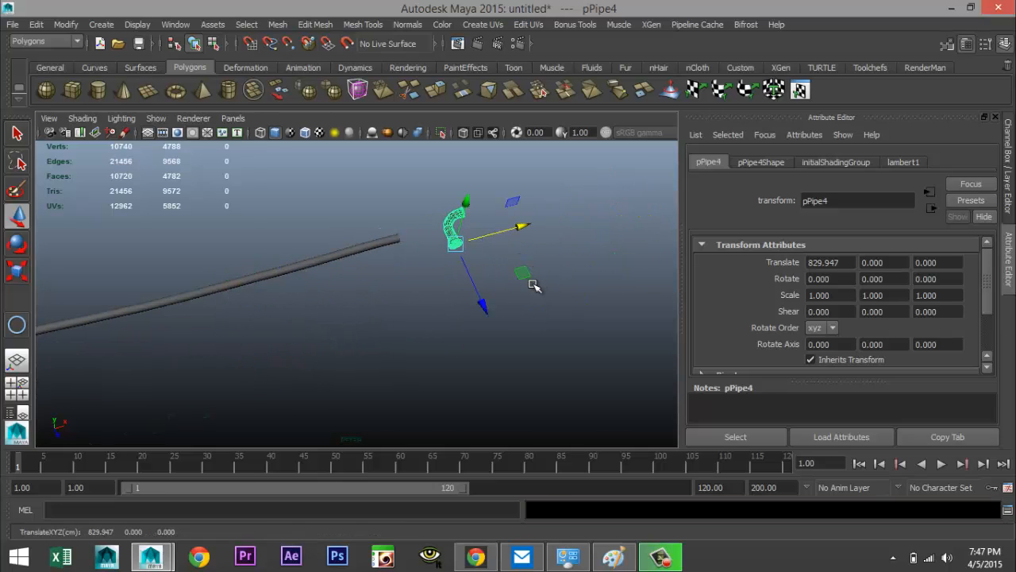
Rotate the duplicated elbow piece to -180 degrees about Z
{"action": "key", "text": "e"}
{"action": "left_click_drag", "start_coordinate": [411, 230], "coordinate": [605, 226]}
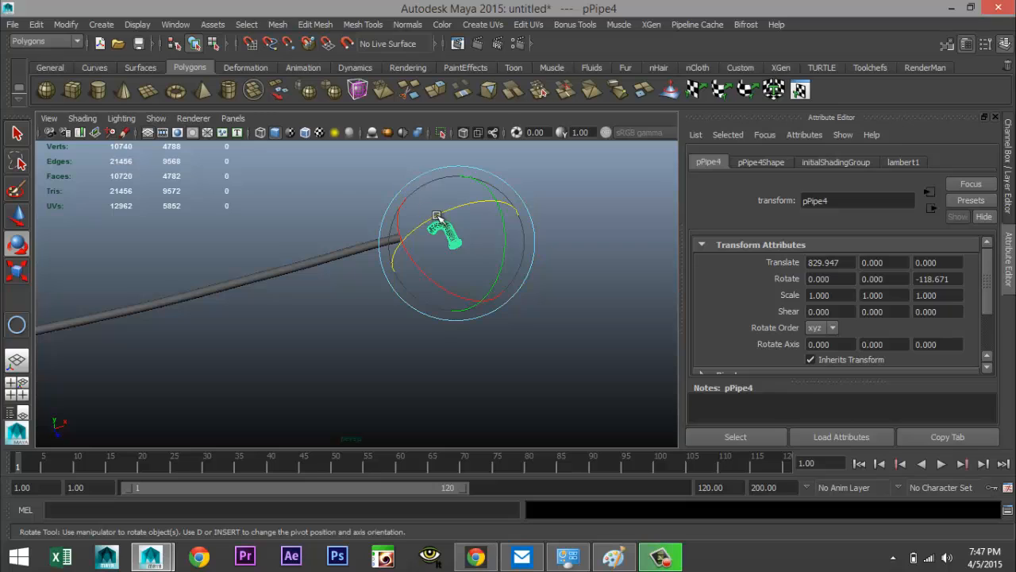
{"action": "left_click_drag", "start_coordinate": [438, 220], "coordinate": [486, 195]}
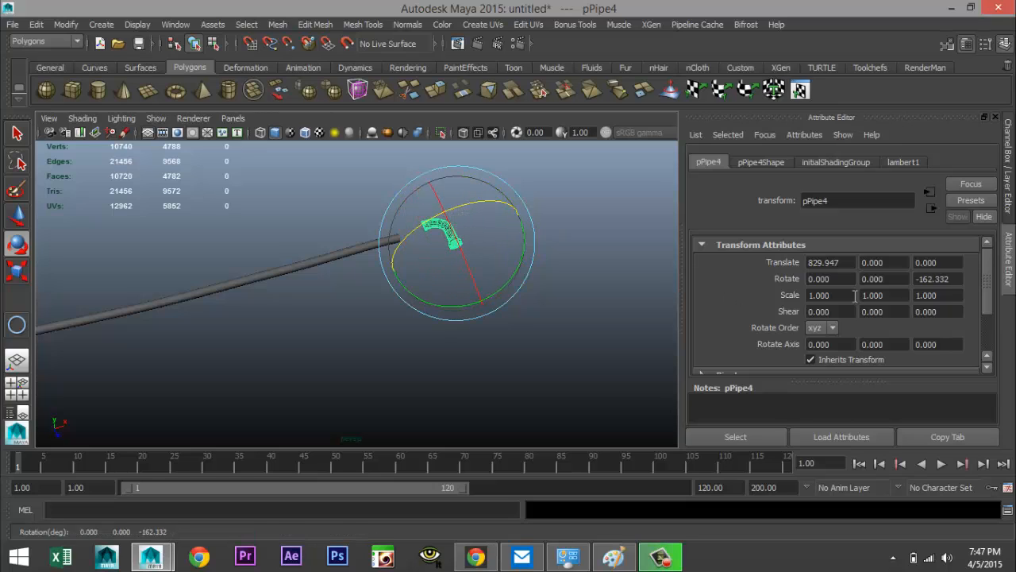
{"action": "left_click", "coordinate": [955, 279]}
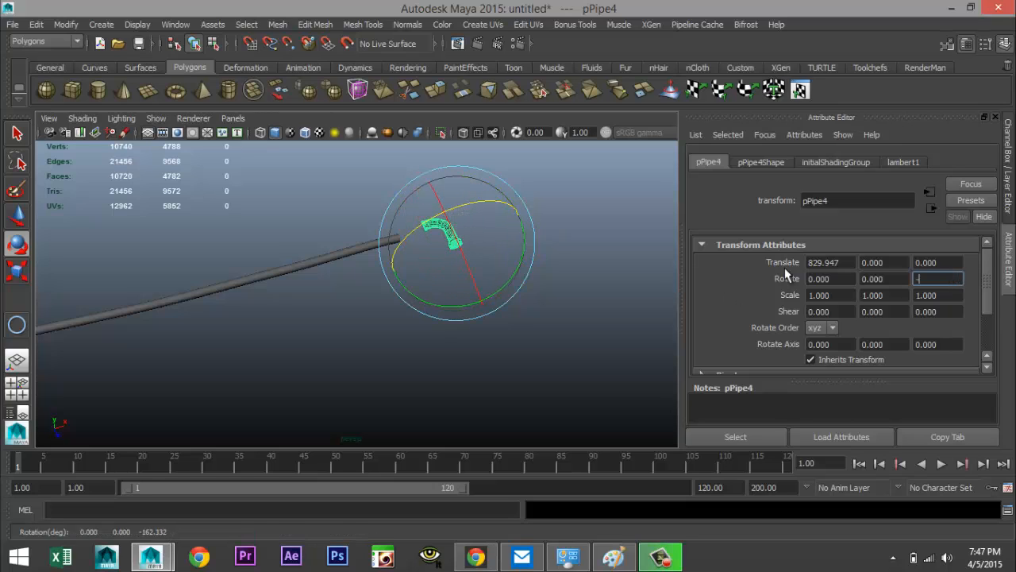
{"action": "key", "text": "Return"}
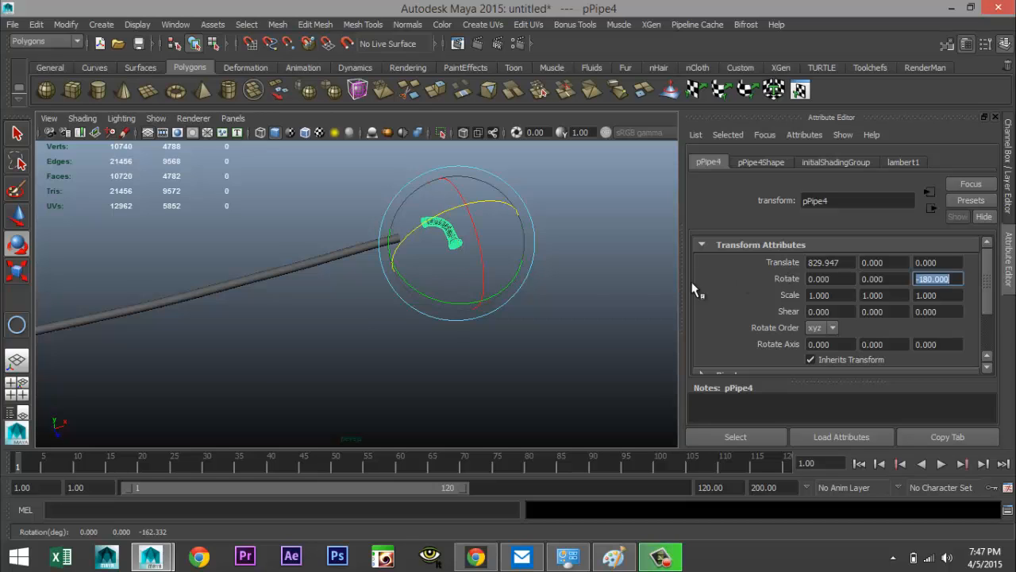
Move the flipped elbow piece to about X 778 and Z 15.5 so it meets the far end of the pipe
{"action": "left_click_drag", "start_coordinate": [291, 395], "coordinate": [320, 372], "text": "alt"}
{"action": "key", "text": "w"}
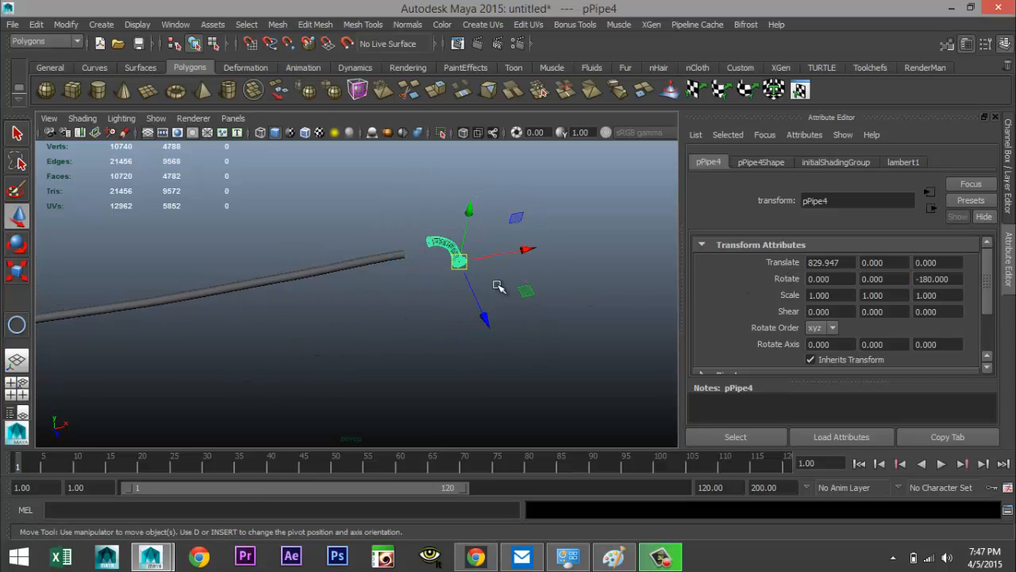
{"action": "left_click_drag", "start_coordinate": [507, 256], "coordinate": [499, 258]}
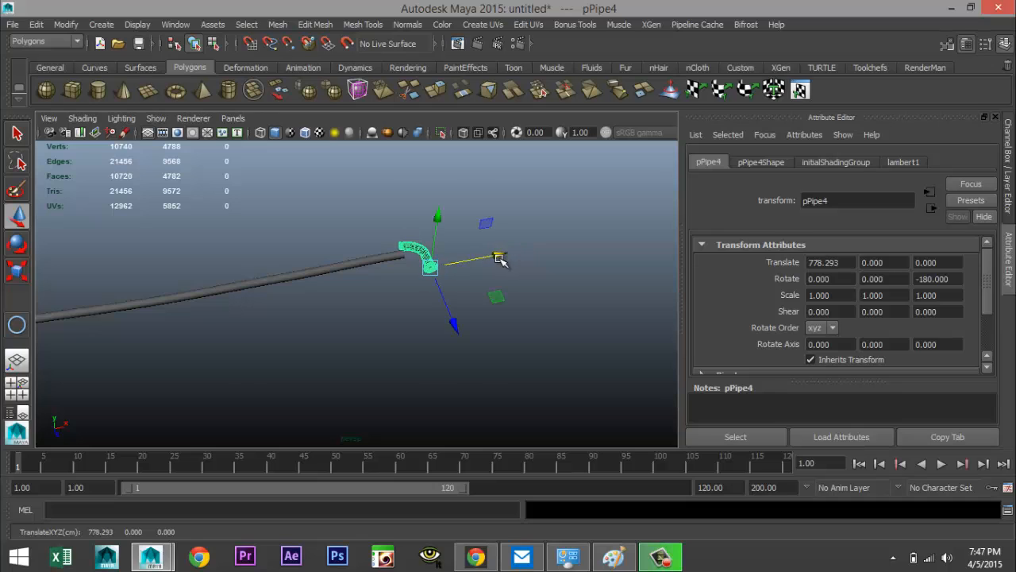
{"action": "key", "text": "f"}
{"action": "left_click_drag", "start_coordinate": [443, 423], "coordinate": [468, 485]}
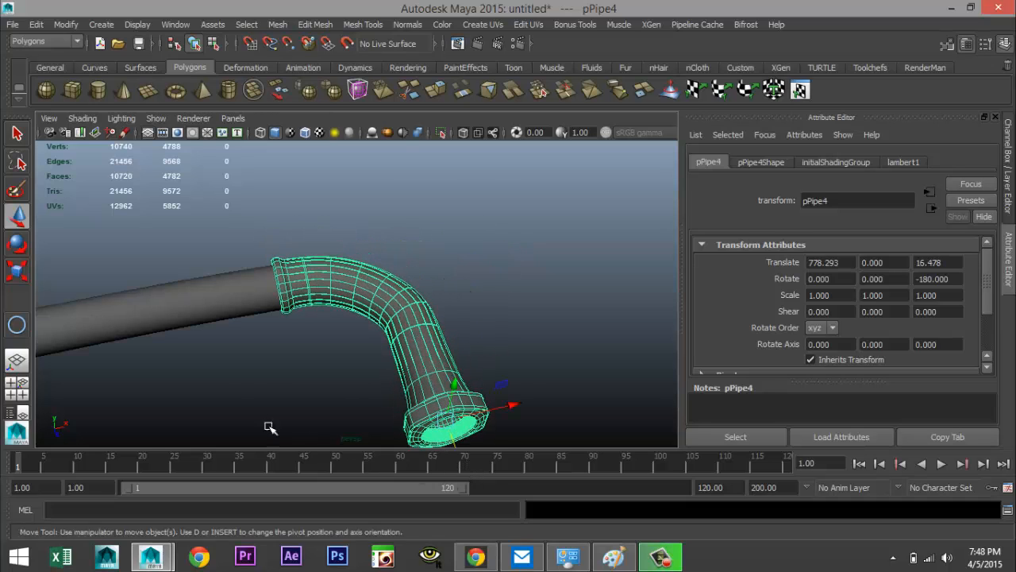
{"action": "left_click_drag", "start_coordinate": [268, 426], "coordinate": [396, 373], "text": "alt"}
Scale the converted polygon tube uniformly to about 1.012
{"action": "left_click_drag", "start_coordinate": [563, 269], "coordinate": [568, 269]}
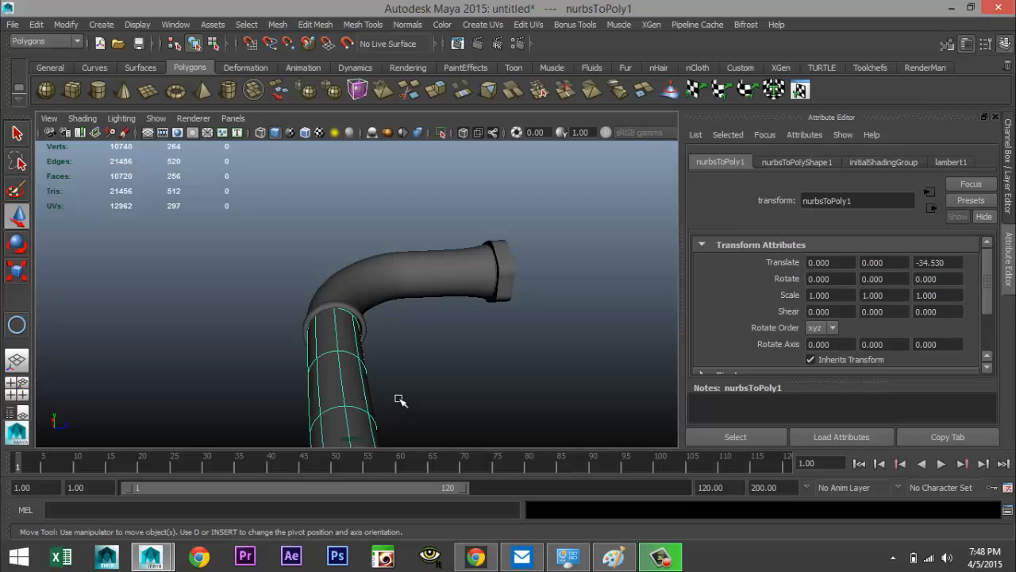
{"action": "key", "text": "r"}
{"action": "left_click_drag", "start_coordinate": [411, 381], "coordinate": [388, 375]}
{"action": "left_click", "coordinate": [383, 378]}
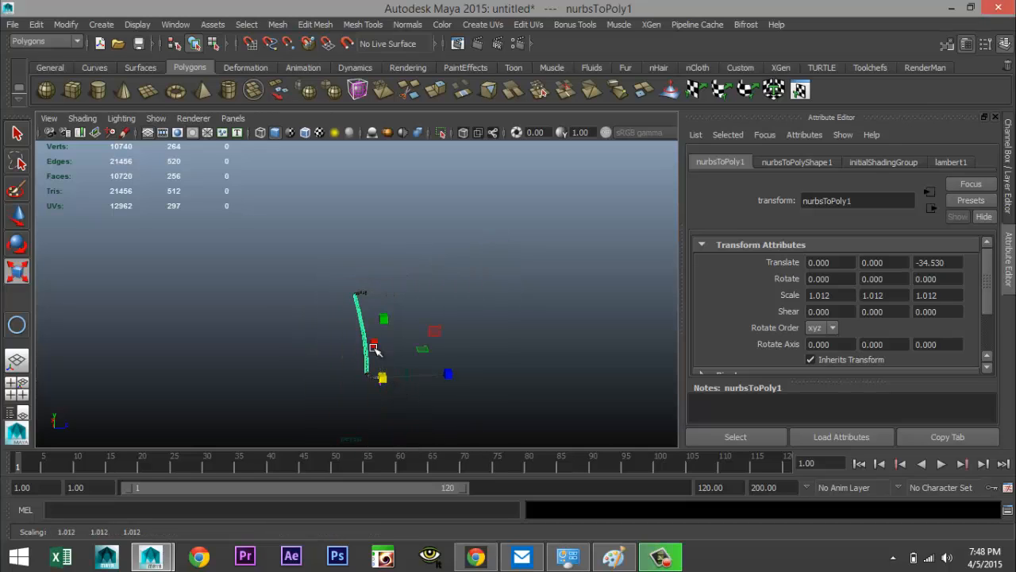
{"action": "scroll", "coordinate": [379, 341], "scroll_direction": "up", "scroll_amount": 12}
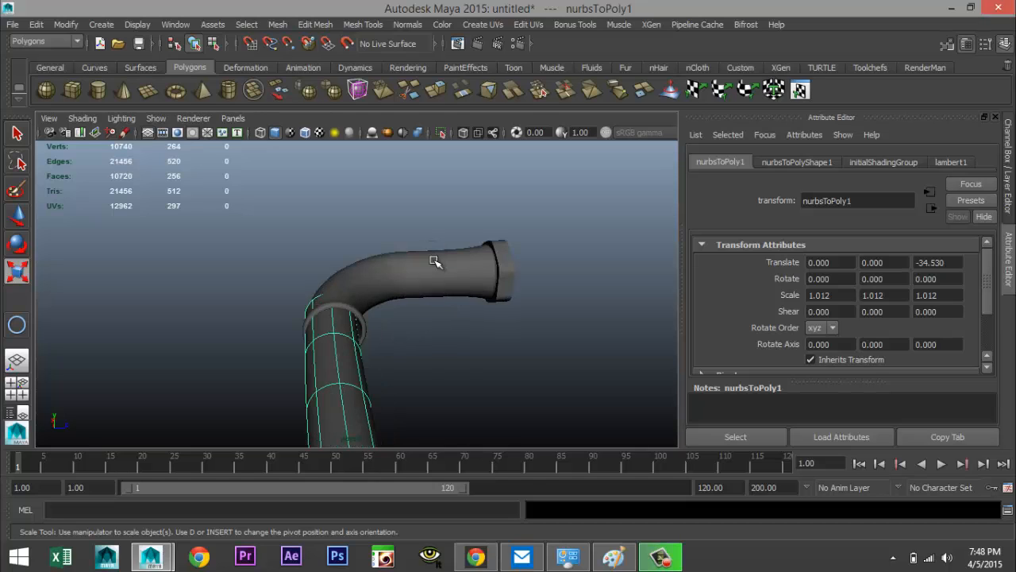
Nudge the far elbow piece along Z to about 15.9 so it lines up with the tube end
{"action": "left_click", "coordinate": [436, 274]}
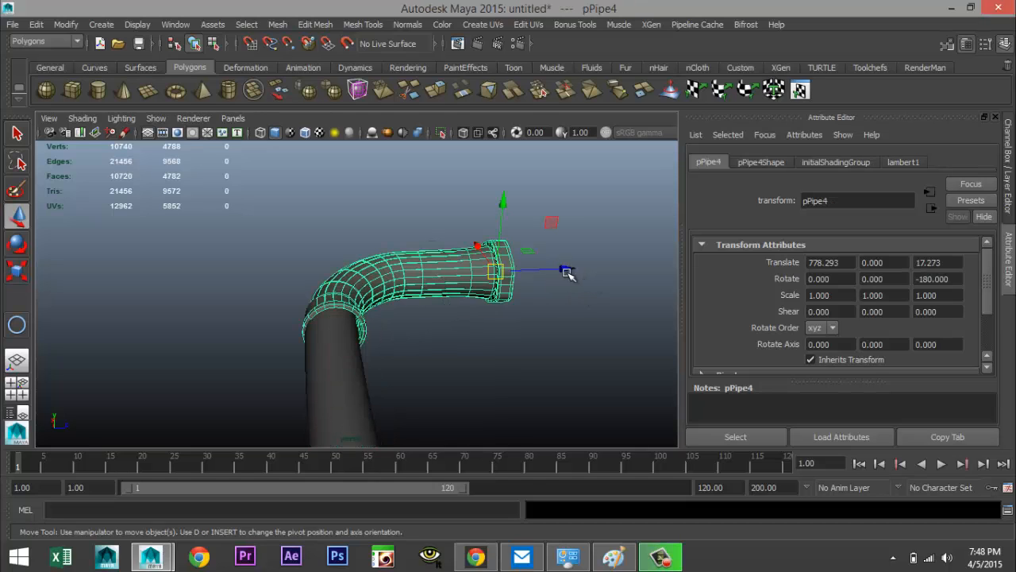
{"action": "key", "text": "w"}
{"action": "left_click_drag", "start_coordinate": [567, 270], "coordinate": [563, 270]}
{"action": "left_click_drag", "start_coordinate": [262, 366], "coordinate": [448, 378], "text": "alt"}
{"action": "middle_click_drag", "start_coordinate": [514, 363], "coordinate": [393, 364], "text": "alt"}
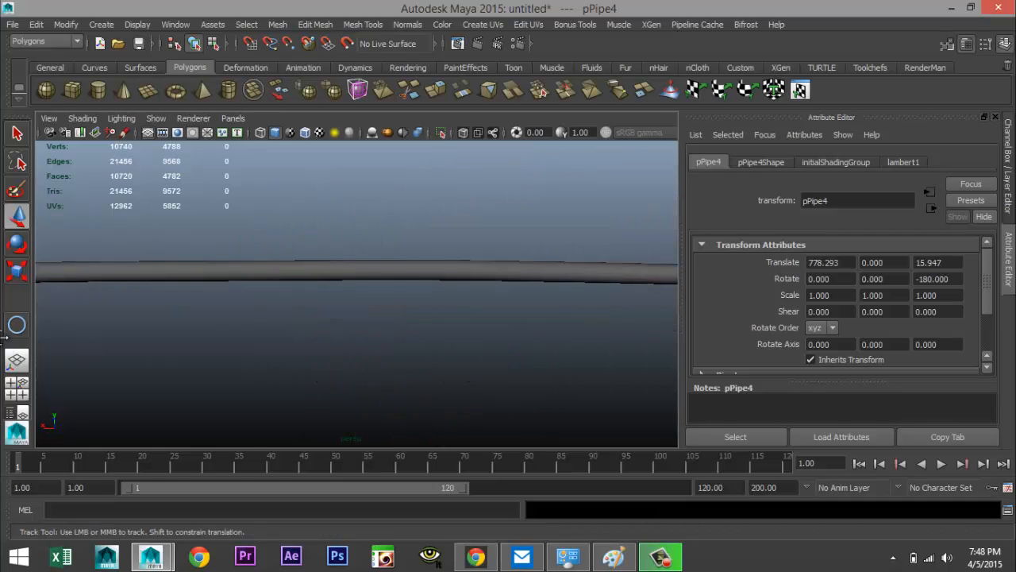
Orbit and zoom around the assembled pipe to inspect how the pieces join
{"action": "middle_click_drag", "start_coordinate": [477, 348], "coordinate": [301, 362], "text": "alt"}
{"action": "middle_click_drag", "start_coordinate": [487, 367], "coordinate": [457, 377], "text": "alt"}
{"action": "left_click_drag", "start_coordinate": [457, 376], "coordinate": [629, 346], "text": "alt"}
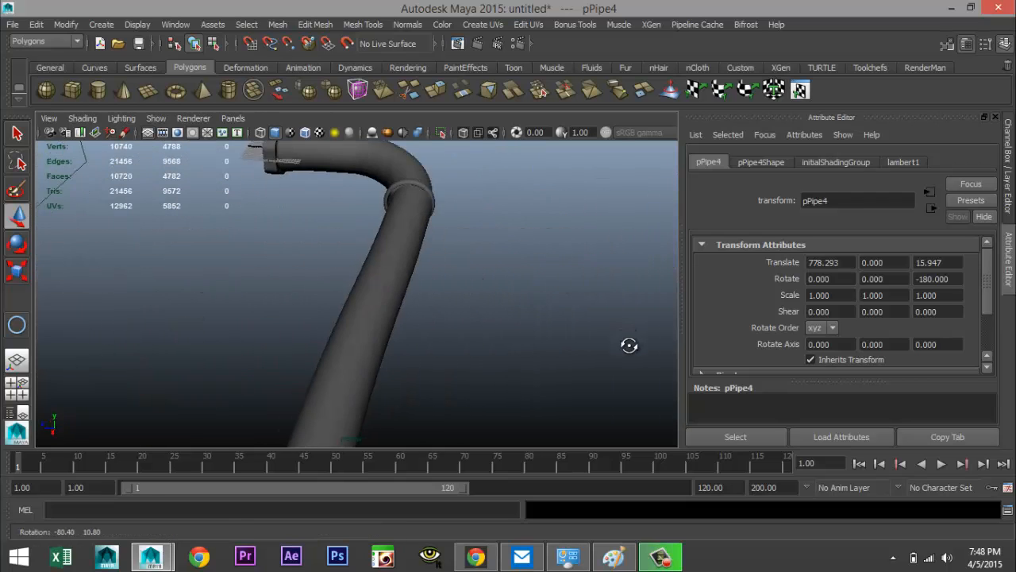
{"action": "scroll", "coordinate": [461, 354], "scroll_direction": "down", "scroll_amount": 5}
{"action": "scroll", "coordinate": [337, 392], "scroll_direction": "down", "scroll_amount": 7}
{"action": "left_click_drag", "start_coordinate": [236, 360], "coordinate": [359, 366], "text": "alt"}
{"action": "left_click", "coordinate": [331, 334]}
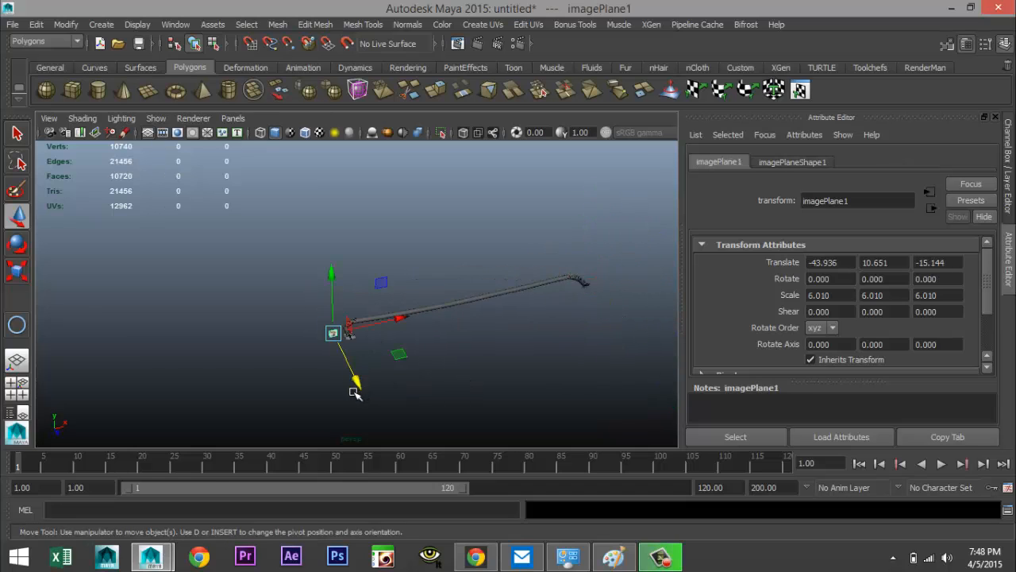
{"action": "left_click", "coordinate": [361, 391]}
{"action": "scroll", "coordinate": [366, 355], "scroll_direction": "down", "scroll_amount": 3}
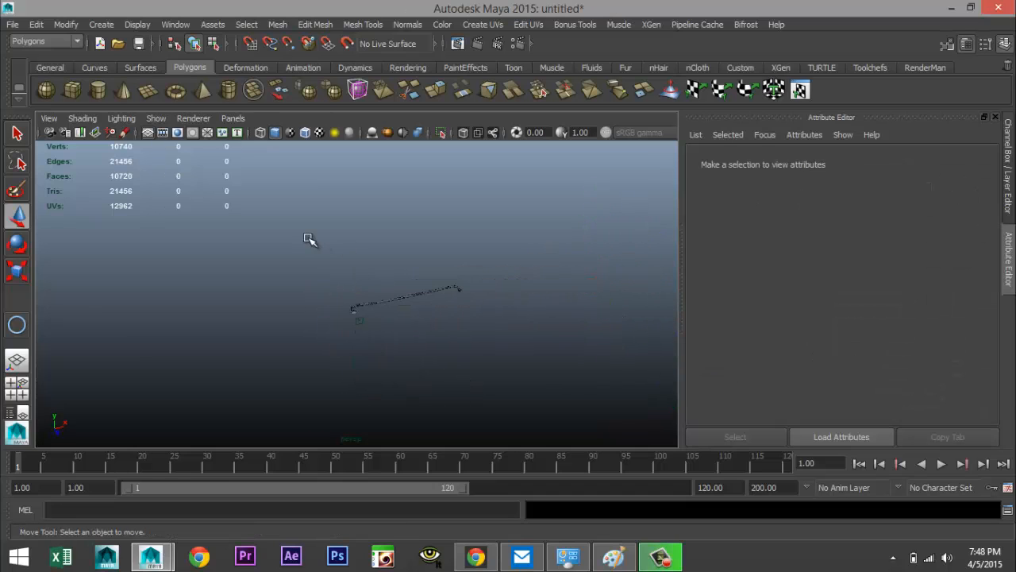
Select all the pipe pieces and combine them into one mesh
{"action": "left_click_drag", "start_coordinate": [559, 421], "coordinate": [558, 423]}
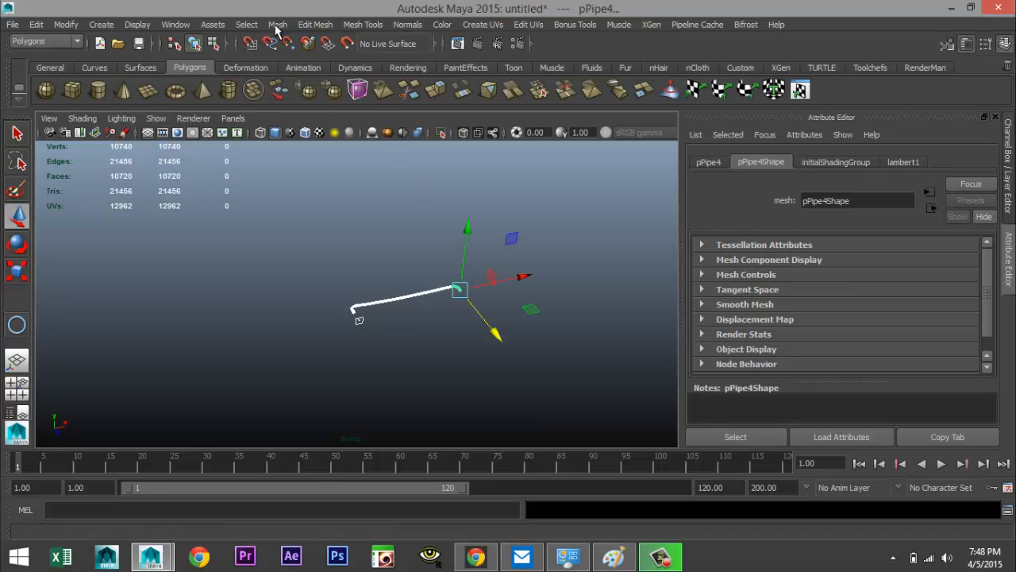
{"action": "left_click", "coordinate": [279, 26]}
{"action": "left_click", "coordinate": [308, 70]}
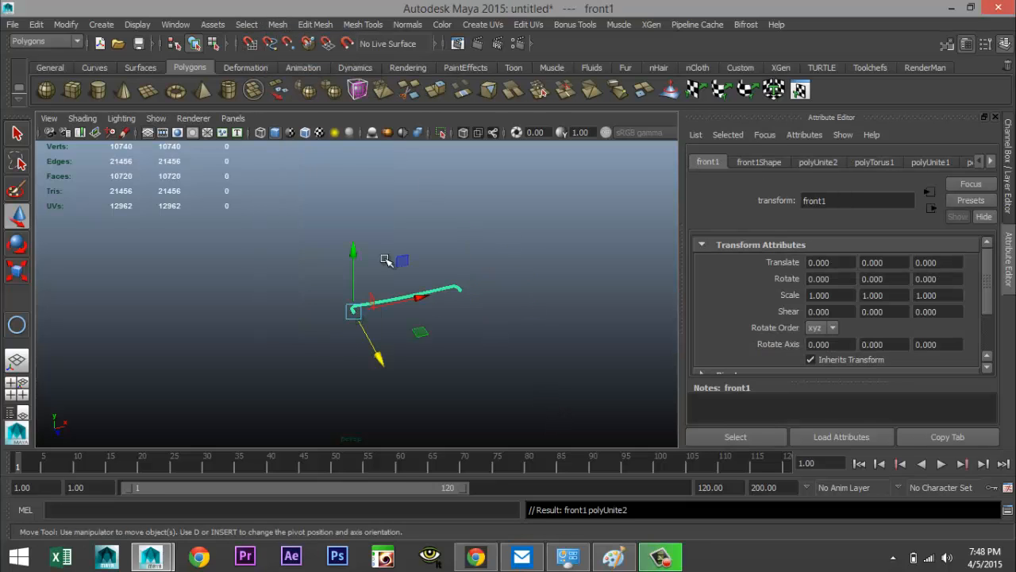
Center the combined pipe's pivot and raise the pipe about 273 units along Y
{"action": "left_click", "coordinate": [66, 25]}
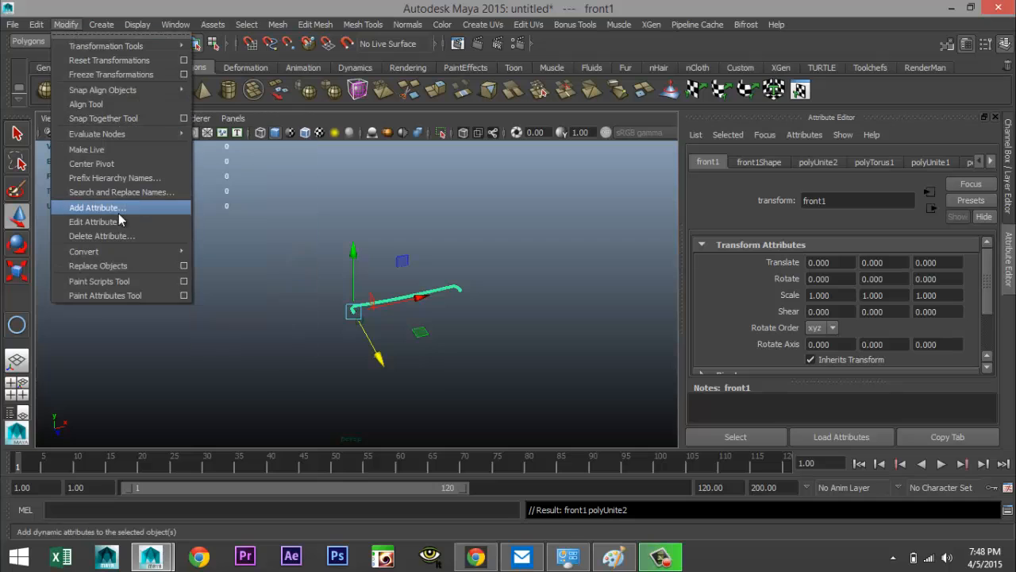
{"action": "left_click", "coordinate": [99, 163]}
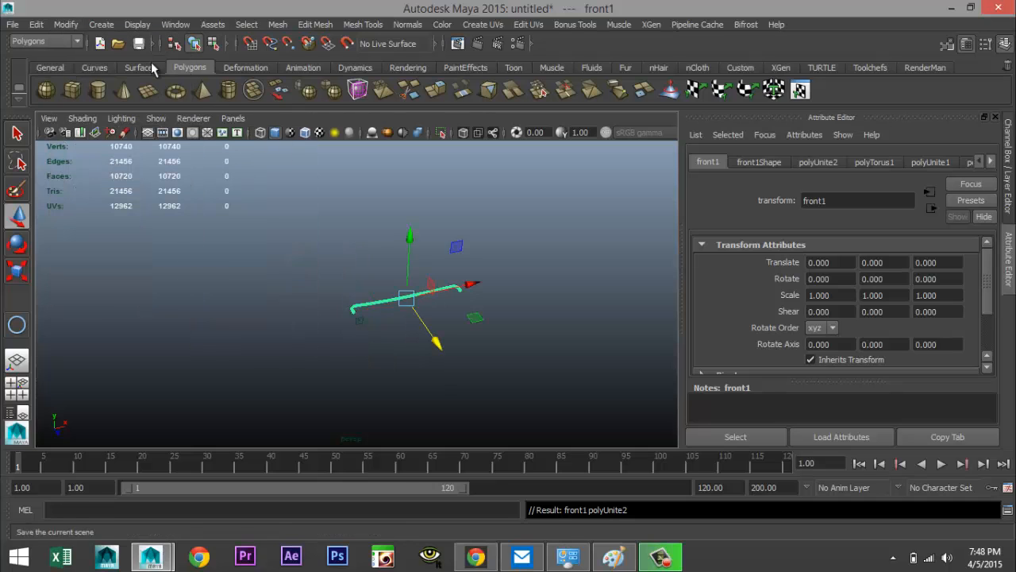
{"action": "left_click_drag", "start_coordinate": [411, 230], "coordinate": [409, 198]}
{"action": "scroll", "coordinate": [430, 310], "scroll_direction": "up", "scroll_amount": 5}
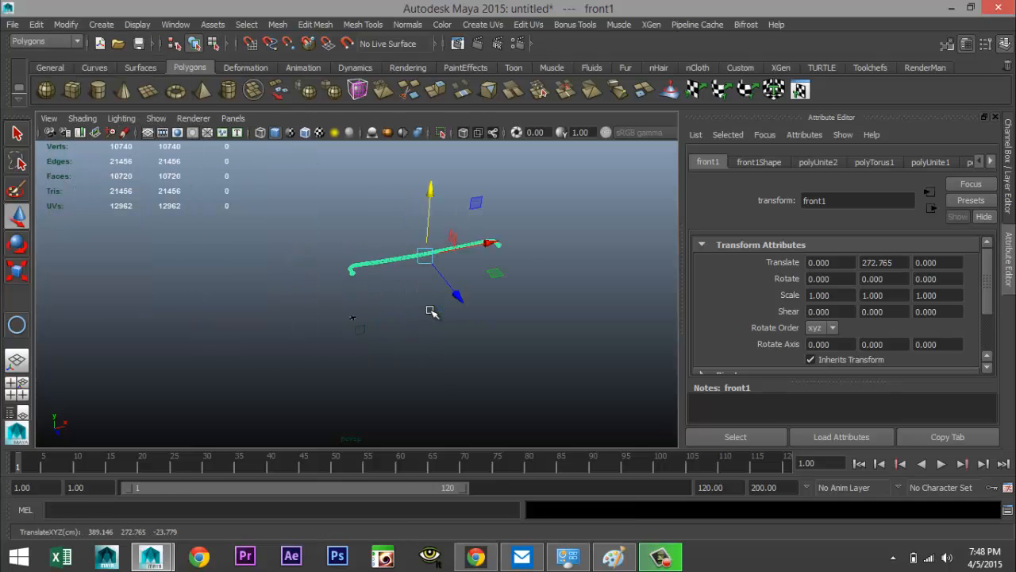
{"action": "left_click_drag", "start_coordinate": [430, 318], "coordinate": [374, 370], "text": "alt"}
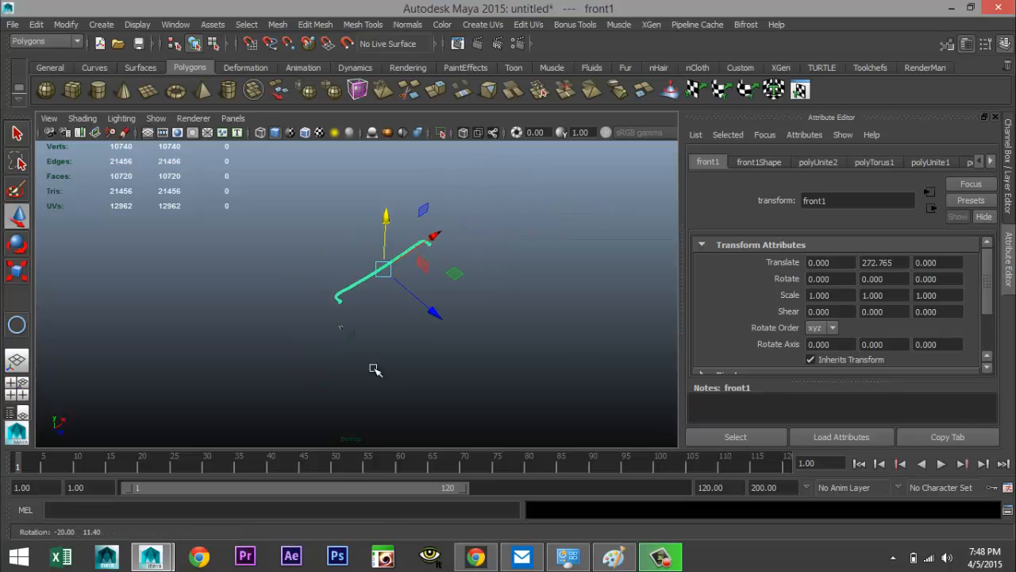
Create a polygon plane under the pipe as a ground and scale it up to cover the scene
{"action": "left_click", "coordinate": [149, 90]}
{"action": "mouse_move", "coordinate": [160, 324]}
{"action": "left_mouse_down"}
{"action": "mouse_move", "coordinate": [390, 425]}
{"action": "mouse_move", "coordinate": [650, 327]}
{"action": "left_mouse_up"}
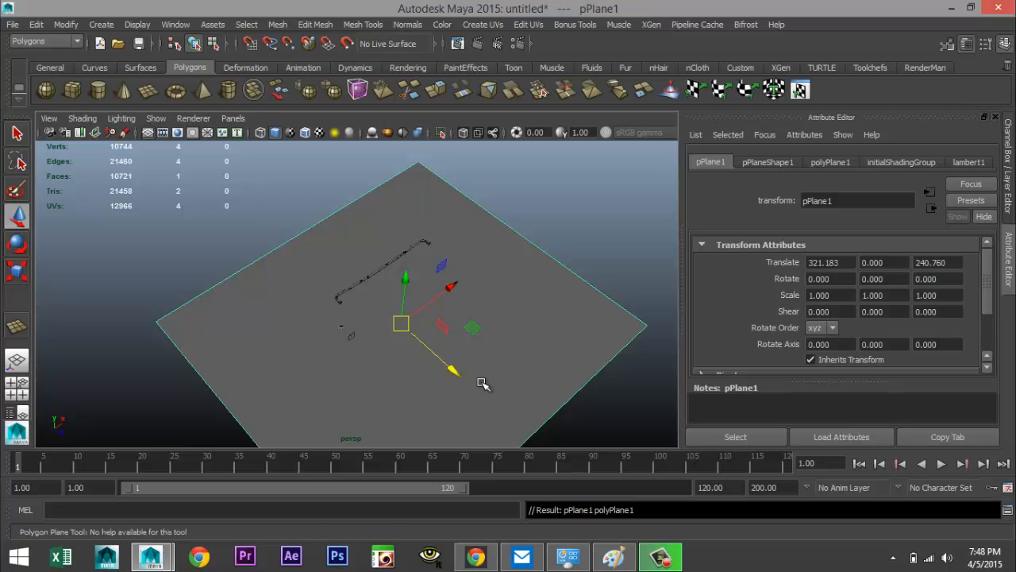
{"action": "key", "text": "r"}
{"action": "left_click_drag", "start_coordinate": [451, 289], "coordinate": [604, 178]}
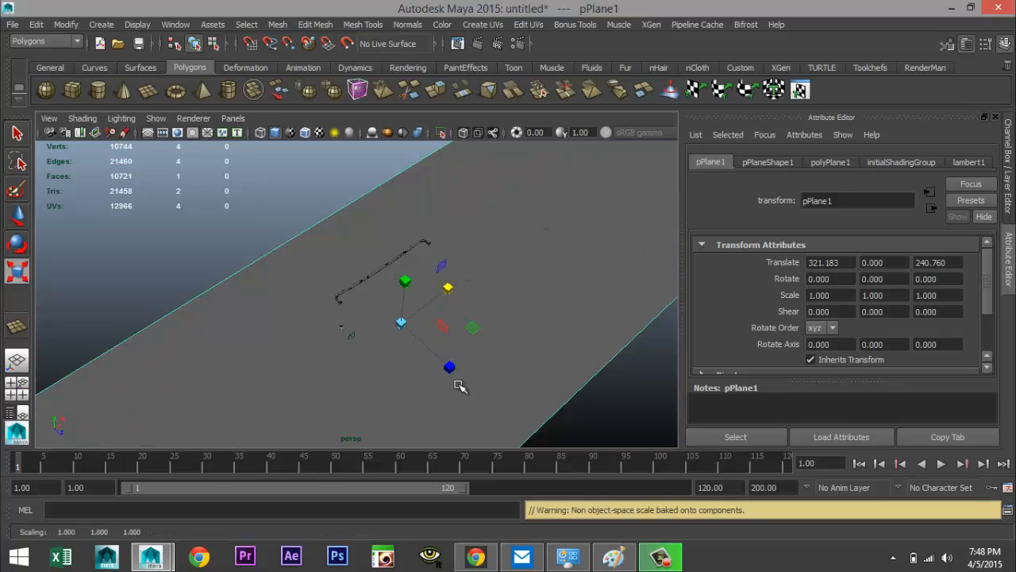
{"action": "left_click_drag", "start_coordinate": [449, 365], "coordinate": [548, 410]}
Select the combined pipe and, in the front view, lower it to about 232 units on Y
{"action": "scroll", "coordinate": [547, 411], "scroll_direction": "up", "scroll_amount": 5}
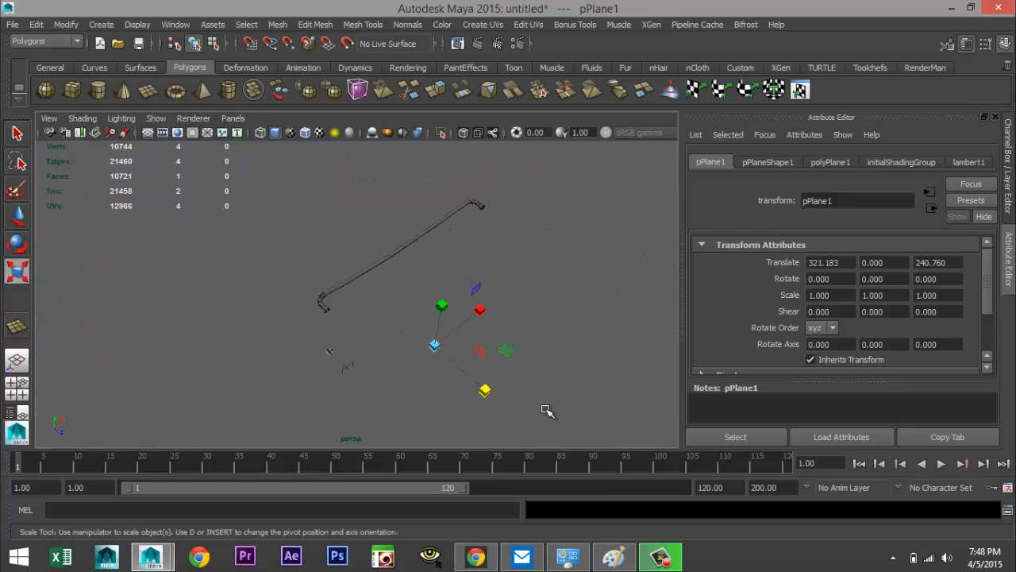
{"action": "scroll", "coordinate": [487, 407], "scroll_direction": "up", "scroll_amount": 4}
{"action": "middle_click_drag", "start_coordinate": [392, 349], "coordinate": [400, 395], "text": "alt"}
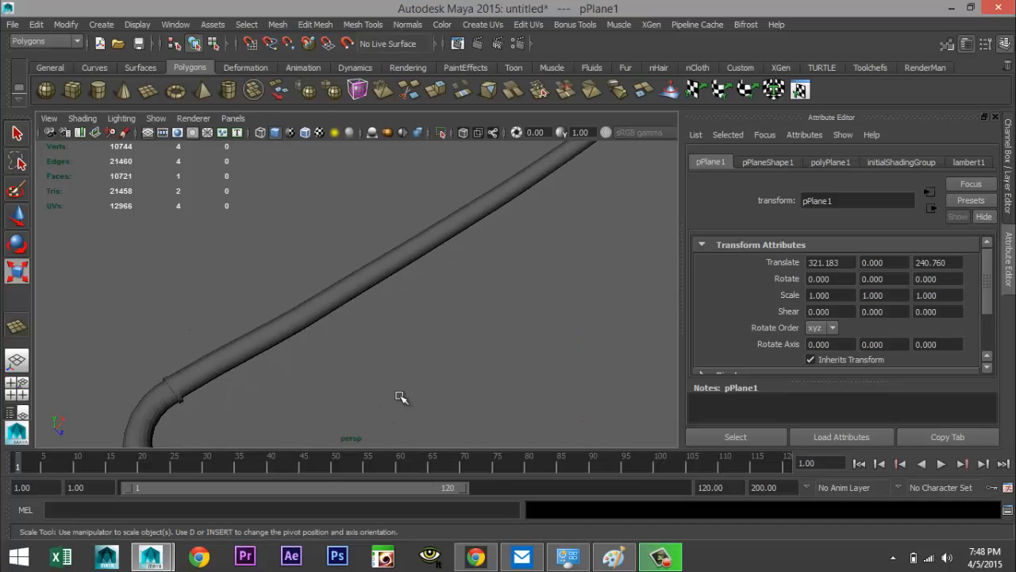
{"action": "left_click_drag", "start_coordinate": [400, 396], "coordinate": [348, 328], "text": "alt"}
{"action": "left_click", "coordinate": [309, 238]}
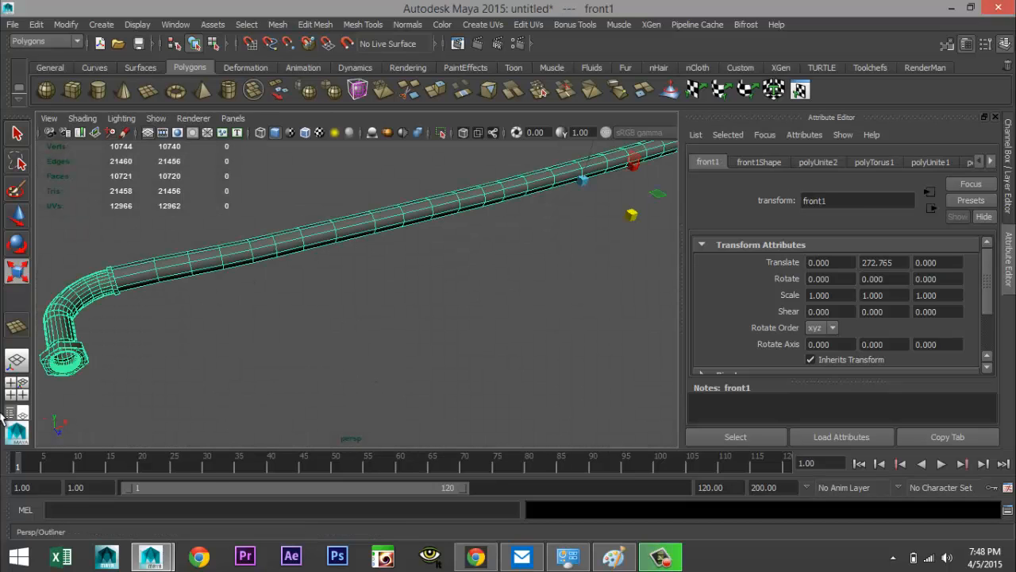
{"action": "left_click", "coordinate": [16, 388]}
{"action": "key", "text": "r"}
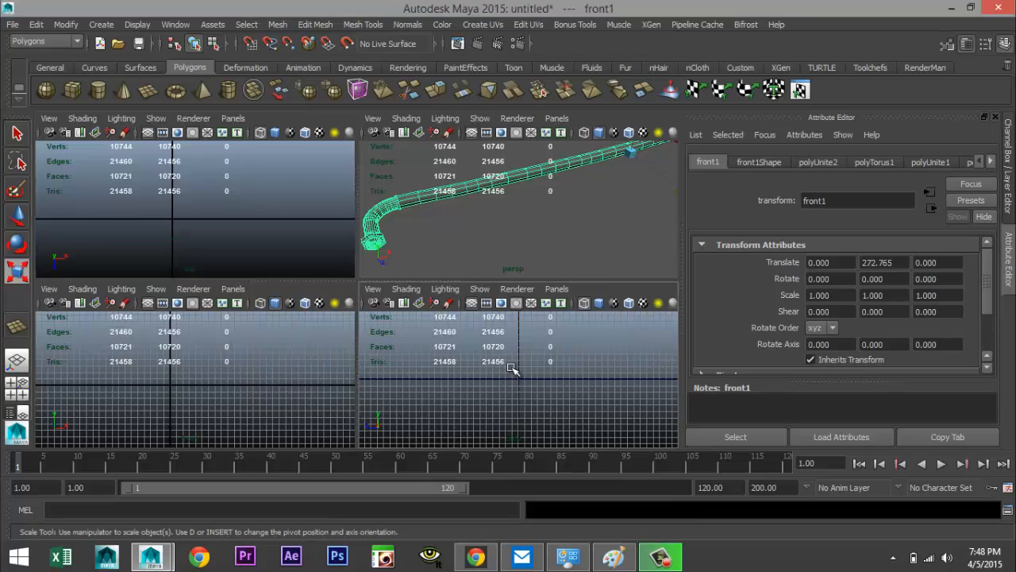
{"action": "key", "text": "space"}
{"action": "key", "text": "f"}
{"action": "scroll", "coordinate": [454, 367], "scroll_direction": "down", "scroll_amount": 6}
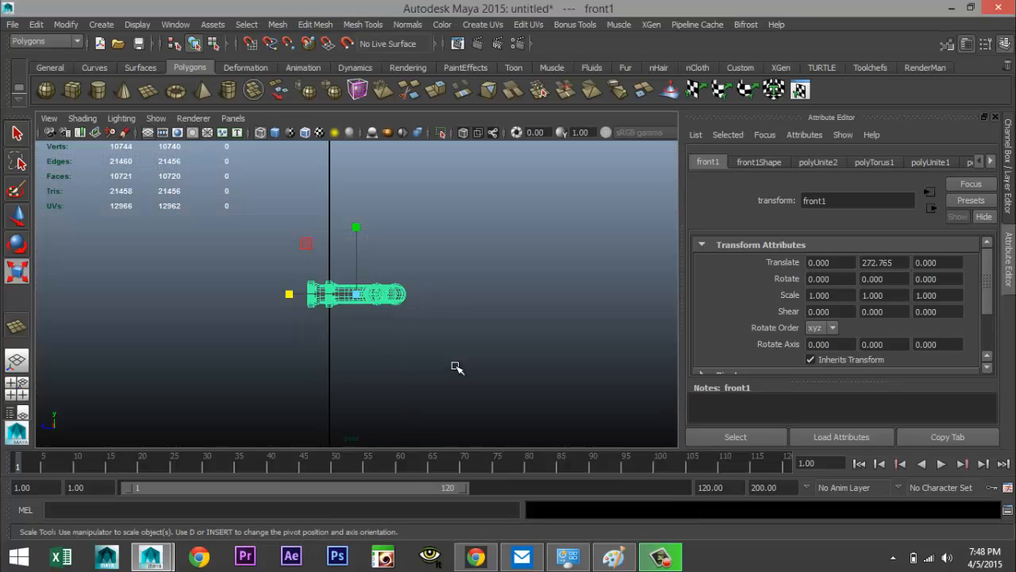
{"action": "scroll", "coordinate": [453, 369], "scroll_direction": "up", "scroll_amount": 2}
{"action": "scroll", "coordinate": [454, 369], "scroll_direction": "up", "scroll_amount": 3}
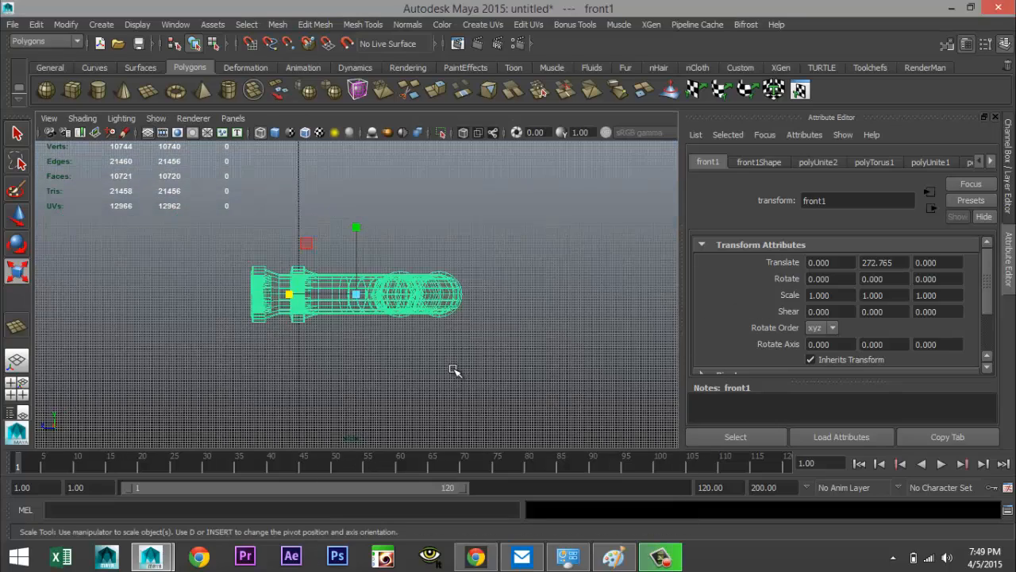
{"action": "key", "text": "w"}
{"action": "left_click_drag", "start_coordinate": [361, 222], "coordinate": [363, 291]}
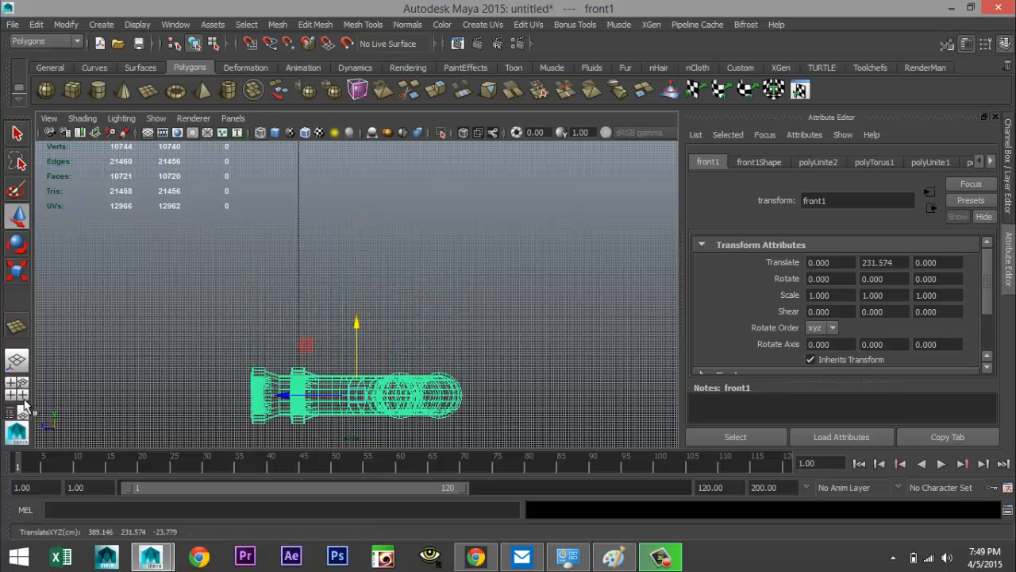
In the perspective view, lower the pipe so it rests just above the ground plane, about 9.5 units on Y
{"action": "left_click", "coordinate": [16, 386]}
{"action": "key", "text": "space"}
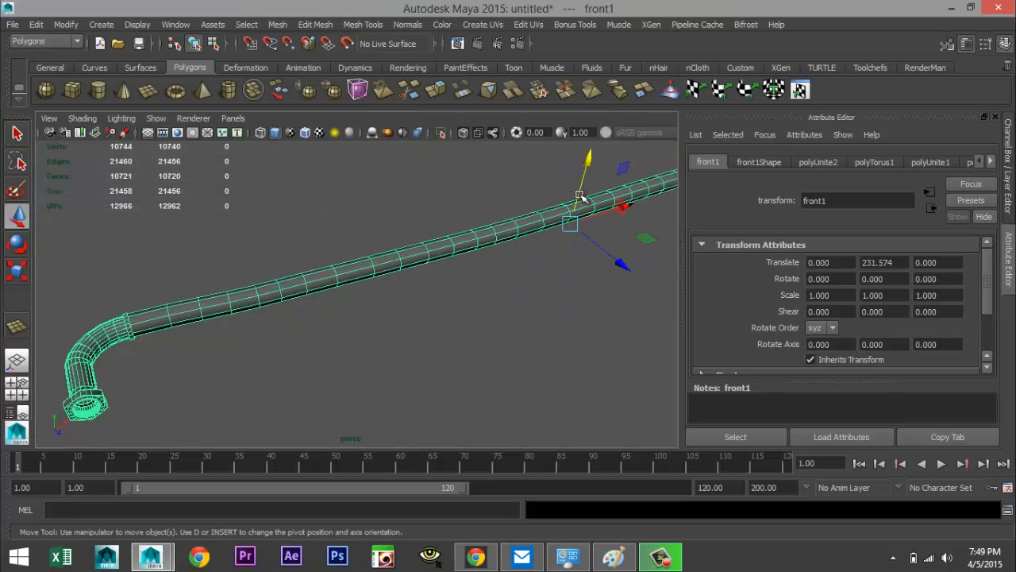
{"action": "left_click_drag", "start_coordinate": [586, 165], "coordinate": [631, 374]}
{"action": "scroll", "coordinate": [569, 336], "scroll_direction": "down", "scroll_amount": 8}
{"action": "left_click_drag", "start_coordinate": [407, 253], "coordinate": [425, 286]}
{"action": "scroll", "coordinate": [414, 284], "scroll_direction": "up", "scroll_amount": 3}
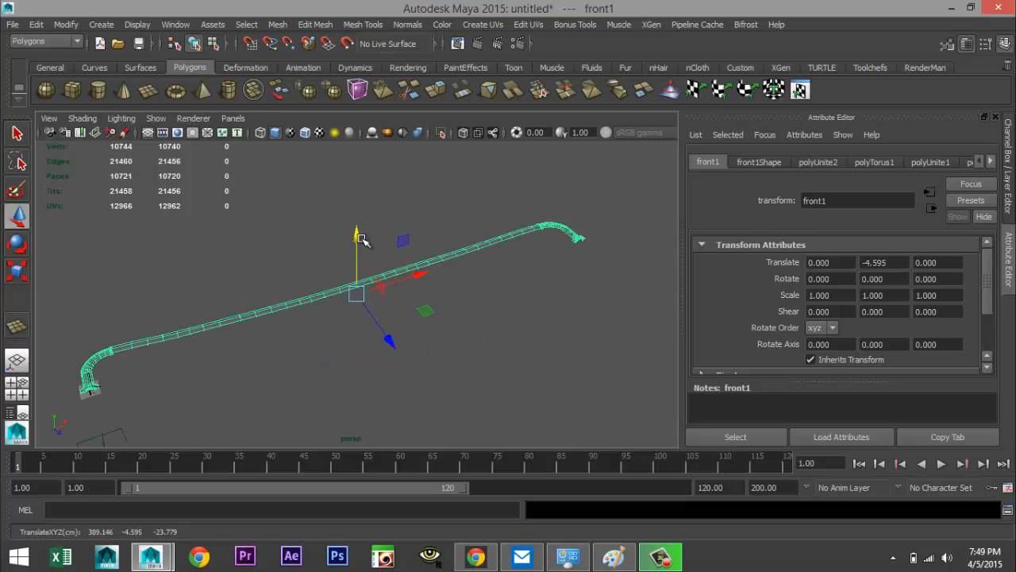
{"action": "left_click_drag", "start_coordinate": [361, 239], "coordinate": [359, 223]}
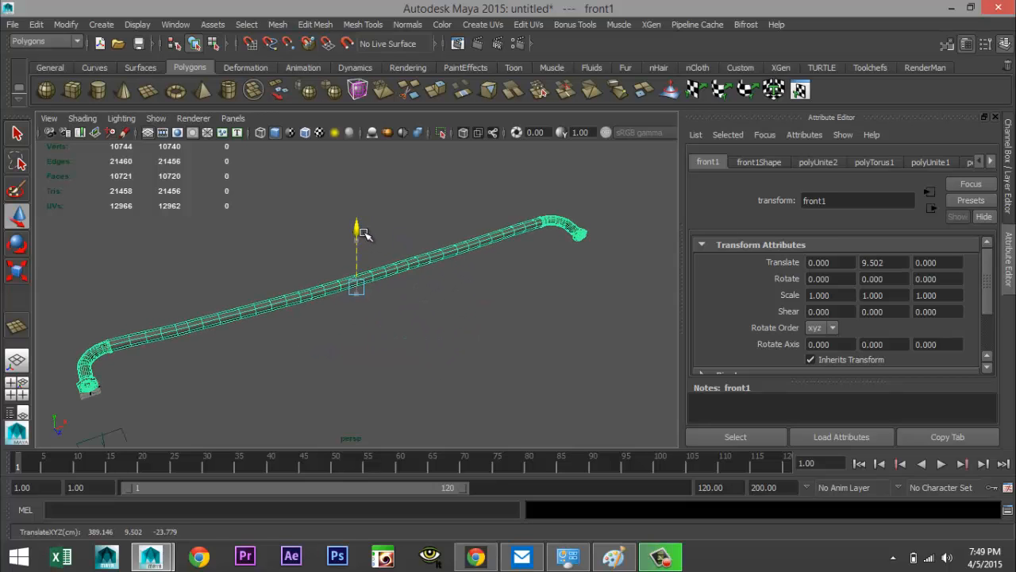
In the front view, raise the pipe to about 11.6 units on Y and tilt it about -2.3 degrees around X
{"action": "left_click", "coordinate": [17, 384]}
{"action": "key", "text": "space"}
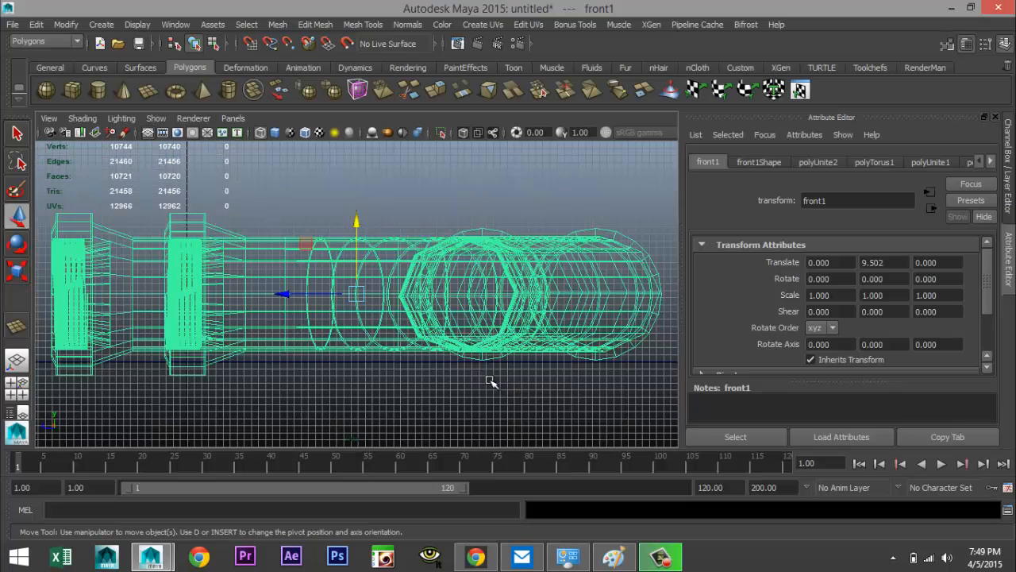
{"action": "left_click_drag", "start_coordinate": [358, 222], "coordinate": [361, 207]}
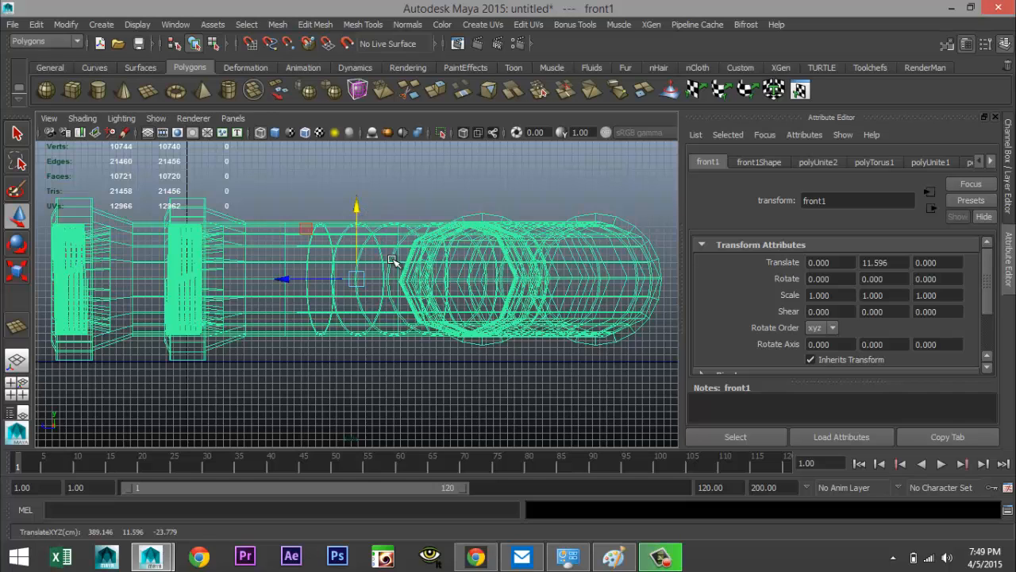
{"action": "key", "text": "e"}
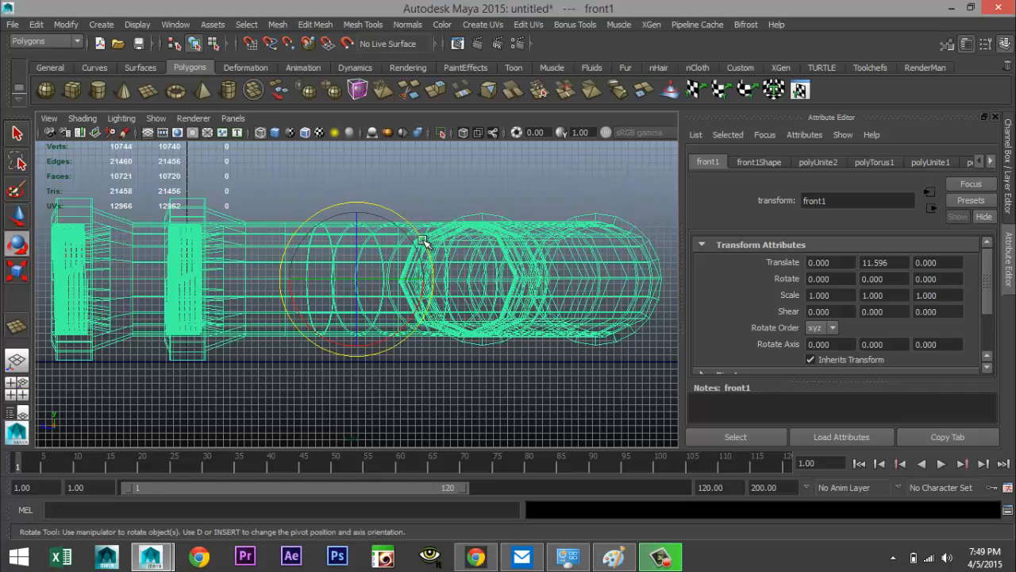
{"action": "left_click_drag", "start_coordinate": [423, 242], "coordinate": [428, 242]}
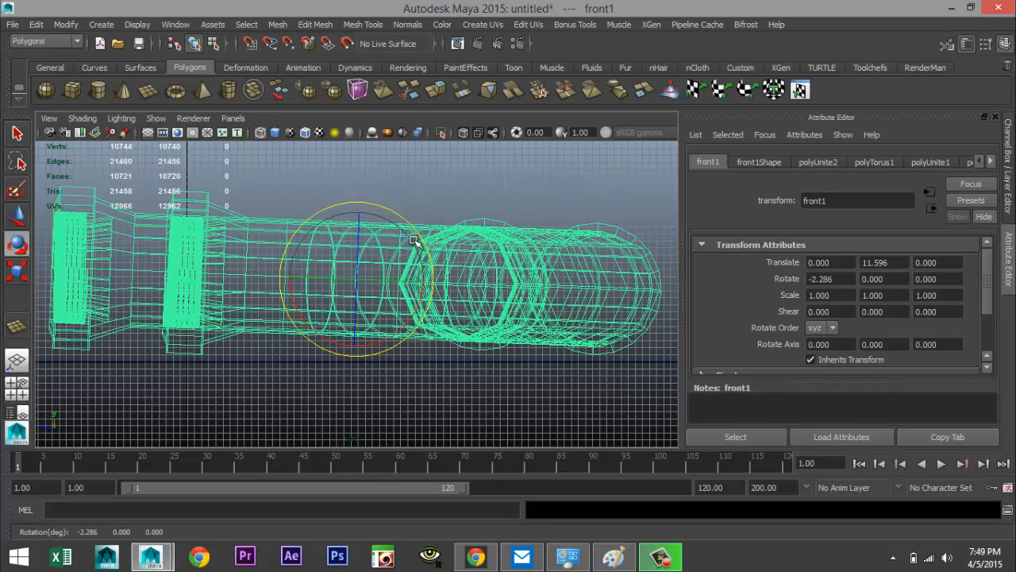
Lower the pipe to about 10.65 units on Y and return to the full perspective view
{"action": "key", "text": "w"}
{"action": "left_click_drag", "start_coordinate": [357, 208], "coordinate": [361, 214]}
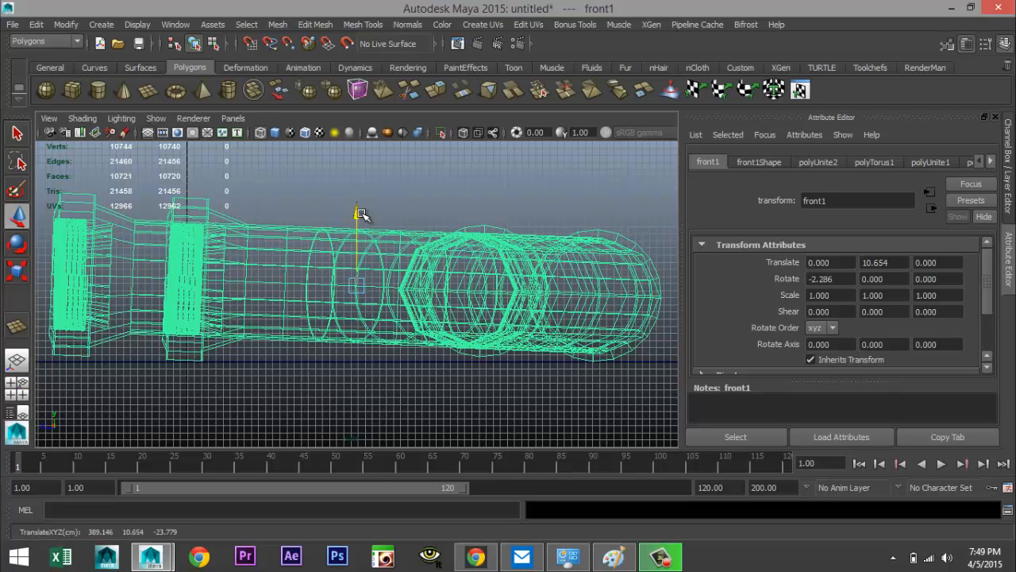
{"action": "left_click", "coordinate": [16, 391]}
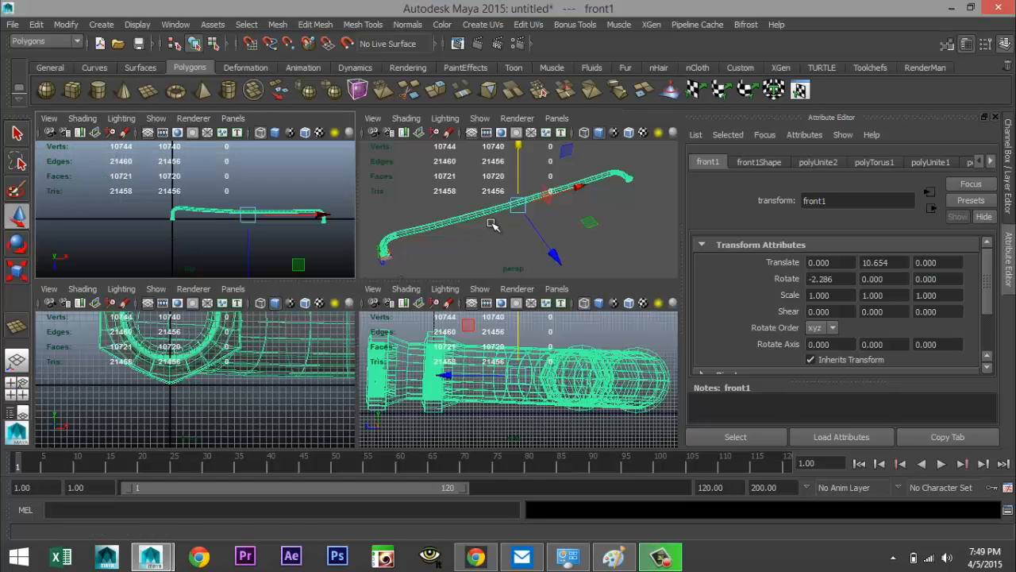
{"action": "key", "text": "space"}
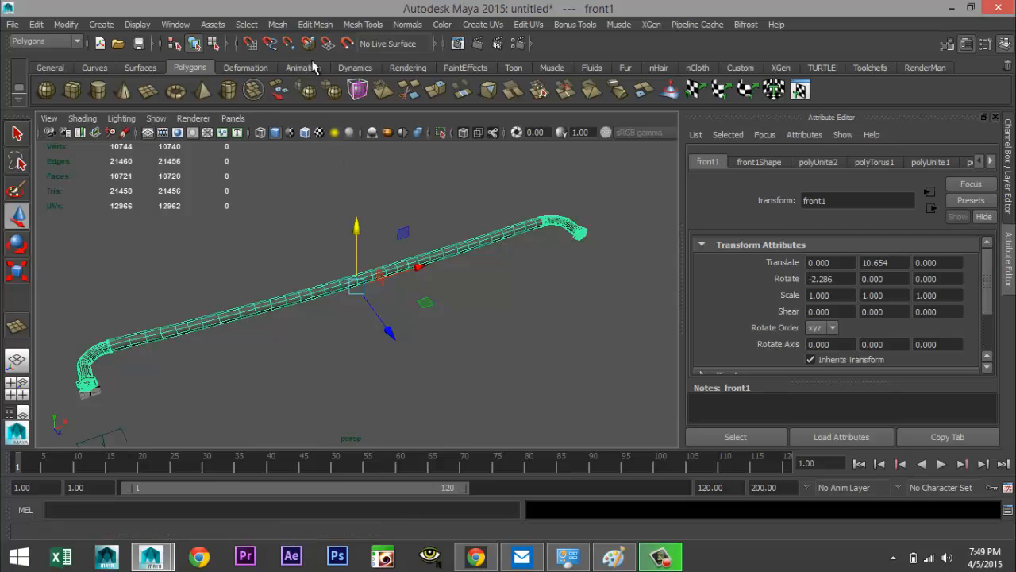
Separate the combined pipe into individual meshes and select the long straight pipe segment
{"action": "left_click", "coordinate": [278, 25]}
{"action": "left_click", "coordinate": [317, 106]}
{"action": "left_click", "coordinate": [289, 306]}
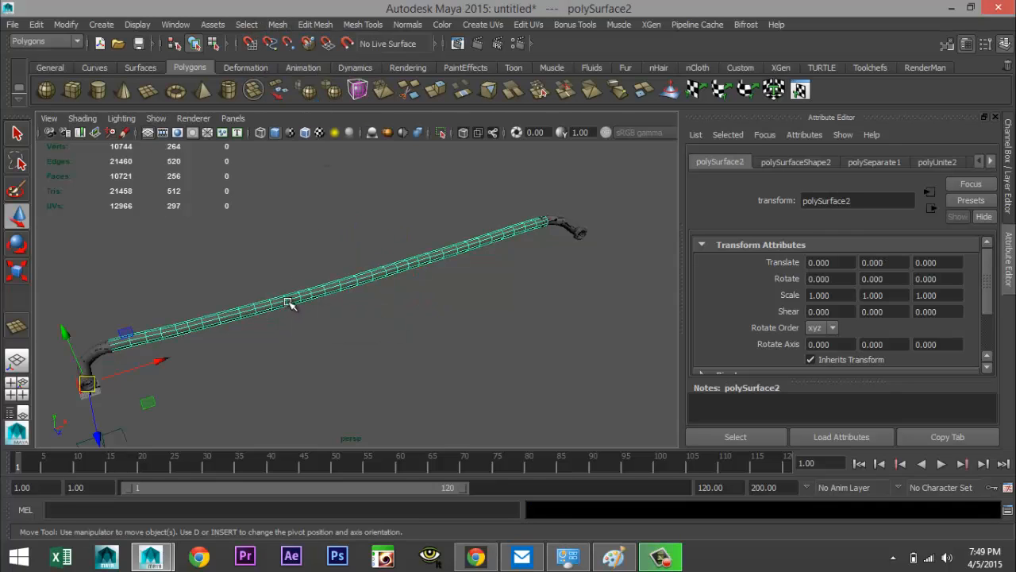
Try to assign a new mia material to the straight pipe segment by searching the material list for mia
{"action": "right_click_drag", "start_coordinate": [289, 298], "coordinate": [324, 520]}
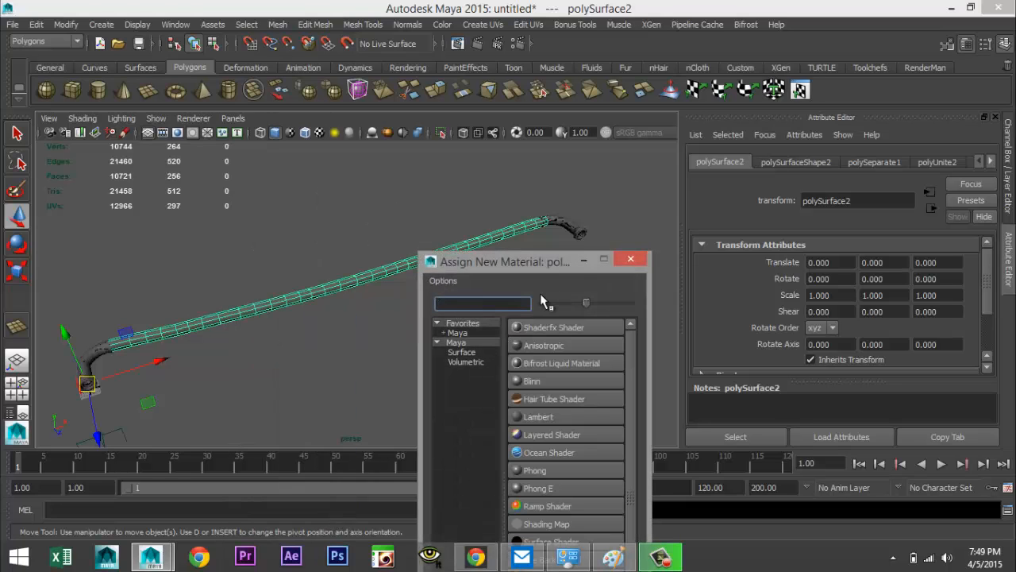
{"action": "type", "text": "mia"}
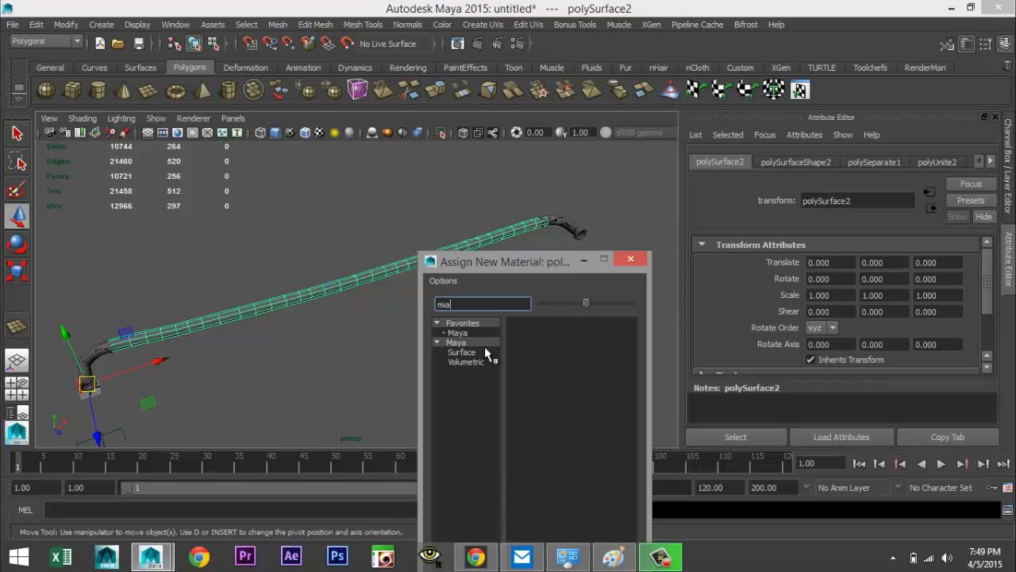
{"action": "left_click_drag", "start_coordinate": [570, 263], "coordinate": [502, 143]}
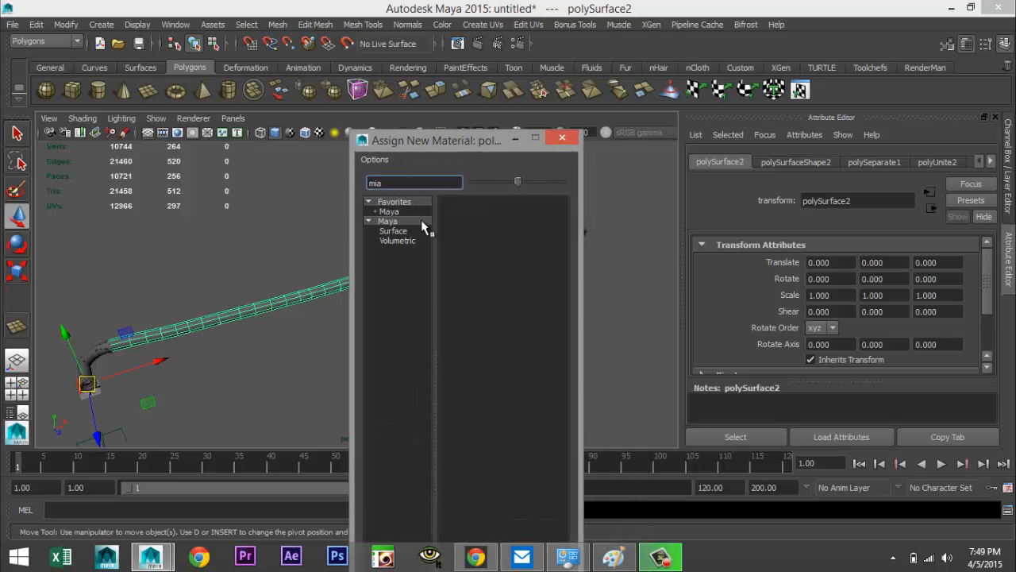
{"action": "left_click", "coordinate": [564, 140]}
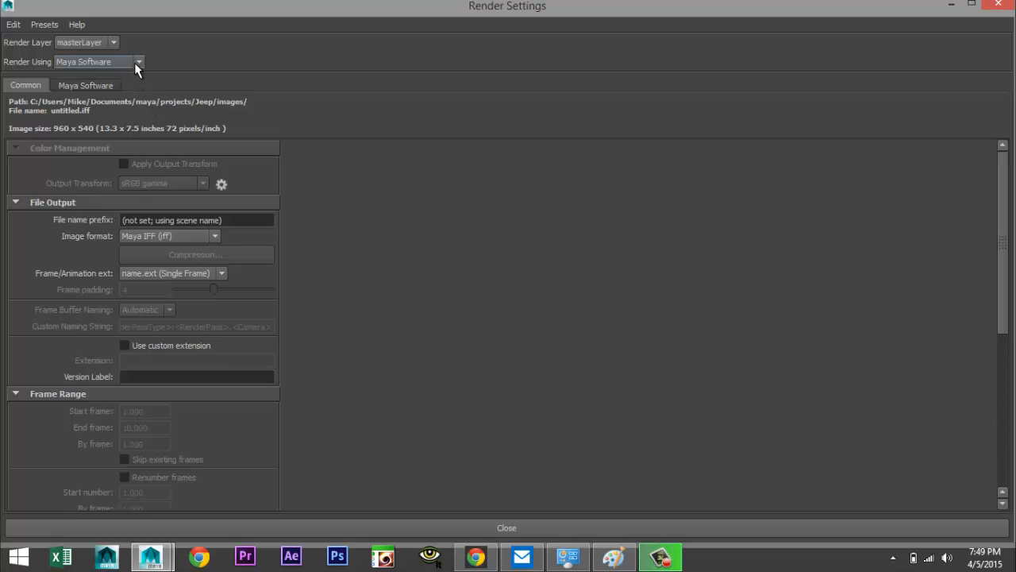
Check the Render Using renderer options in Render Settings and close the window
{"action": "left_click", "coordinate": [136, 65]}
{"action": "left_click", "coordinate": [136, 64]}
{"action": "left_click", "coordinate": [998, 5]}
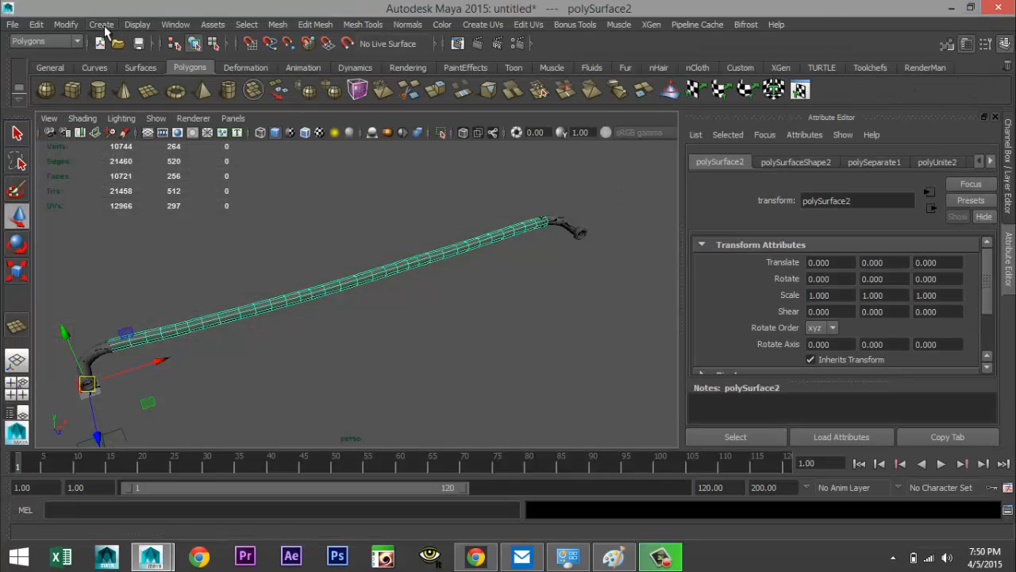
Open the Plug-in Manager and browse the plug-in list for the mental ray plug-in
{"action": "left_click", "coordinate": [175, 25]}
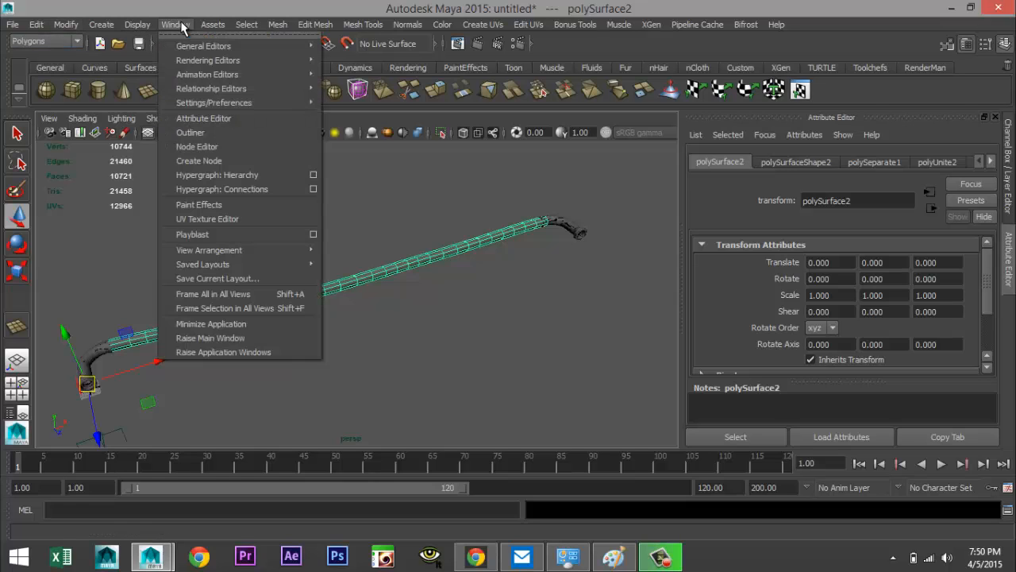
{"action": "mouse_move", "coordinate": [266, 90]}
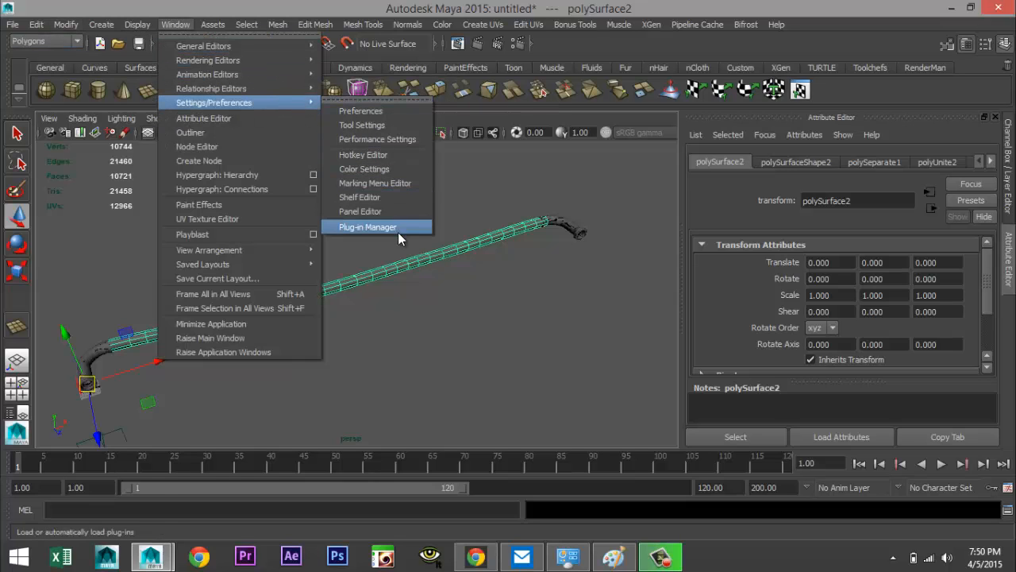
{"action": "left_click", "coordinate": [397, 225]}
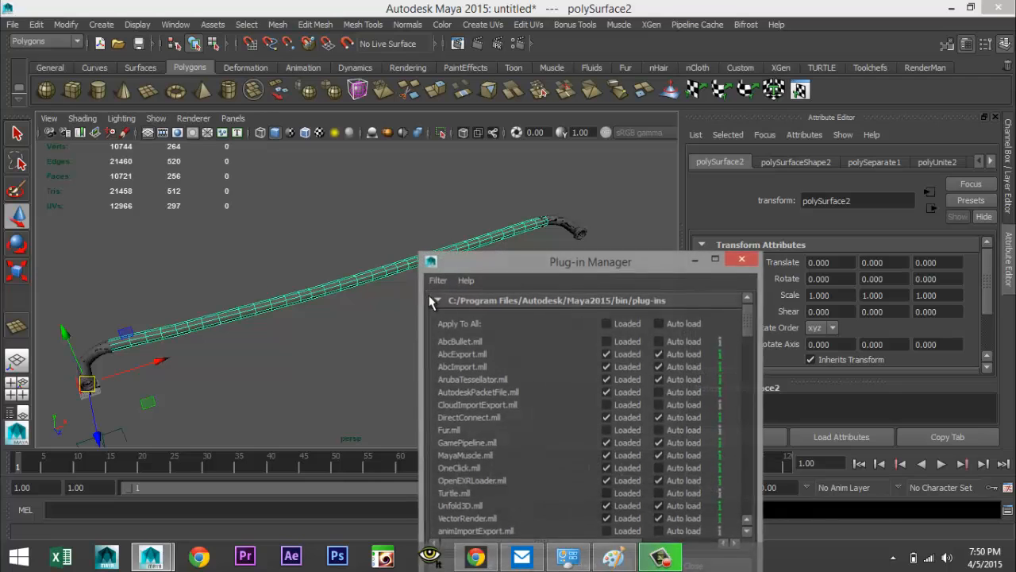
{"action": "scroll", "coordinate": [648, 429], "scroll_direction": "down", "scroll_amount": 15}
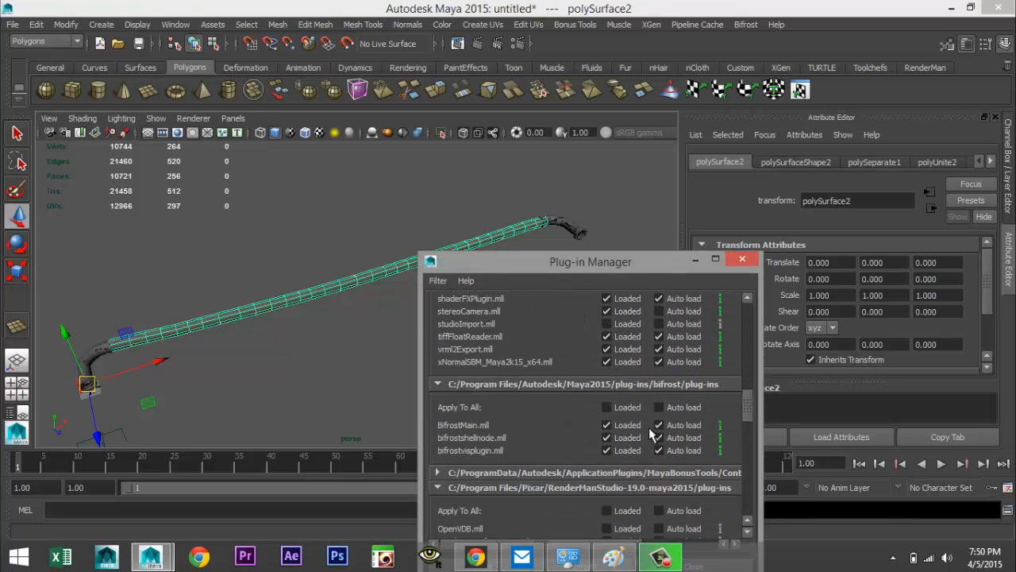
{"action": "scroll", "coordinate": [647, 435], "scroll_direction": "down", "scroll_amount": 4}
{"action": "scroll", "coordinate": [647, 434], "scroll_direction": "down", "scroll_amount": 4}
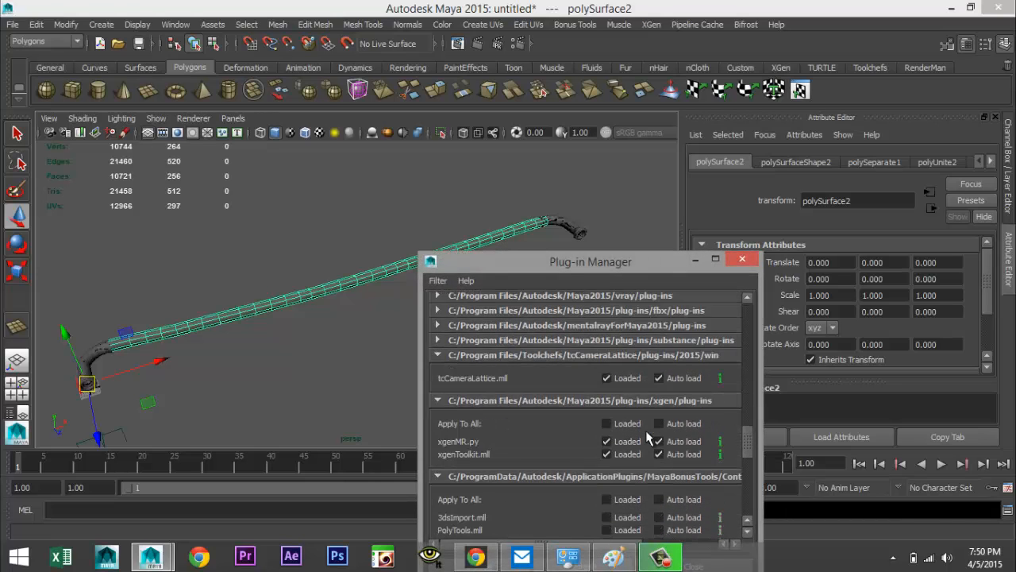
{"action": "scroll", "coordinate": [644, 436], "scroll_direction": "down", "scroll_amount": 15}
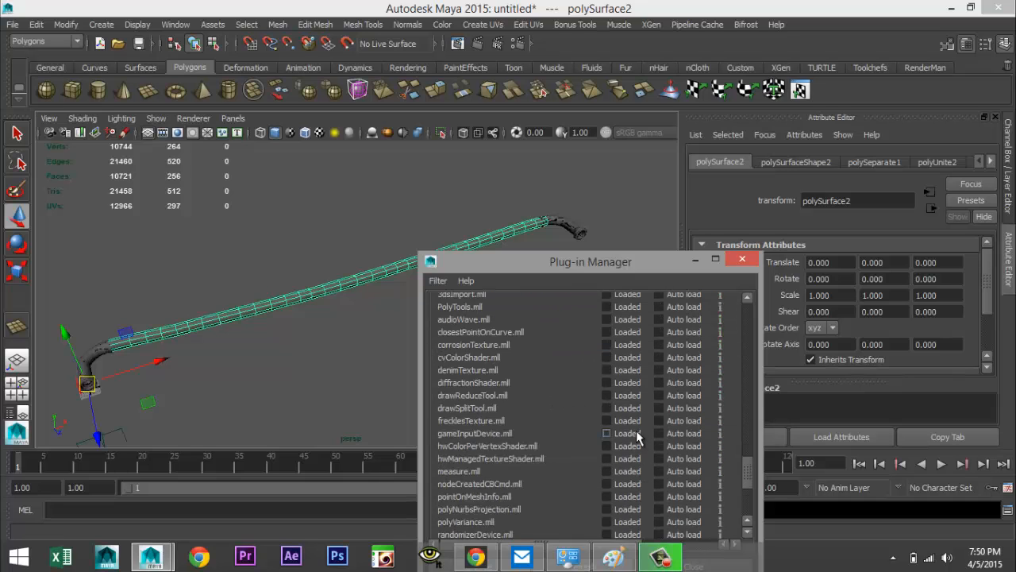
{"action": "scroll", "coordinate": [622, 434], "scroll_direction": "up", "scroll_amount": 15}
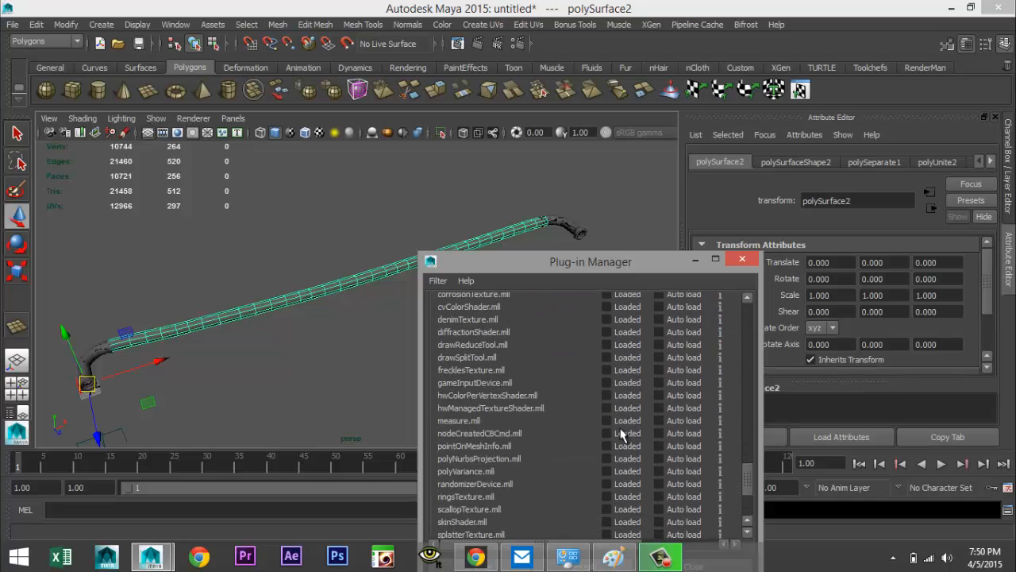
{"action": "scroll", "coordinate": [623, 434], "scroll_direction": "up", "scroll_amount": 3}
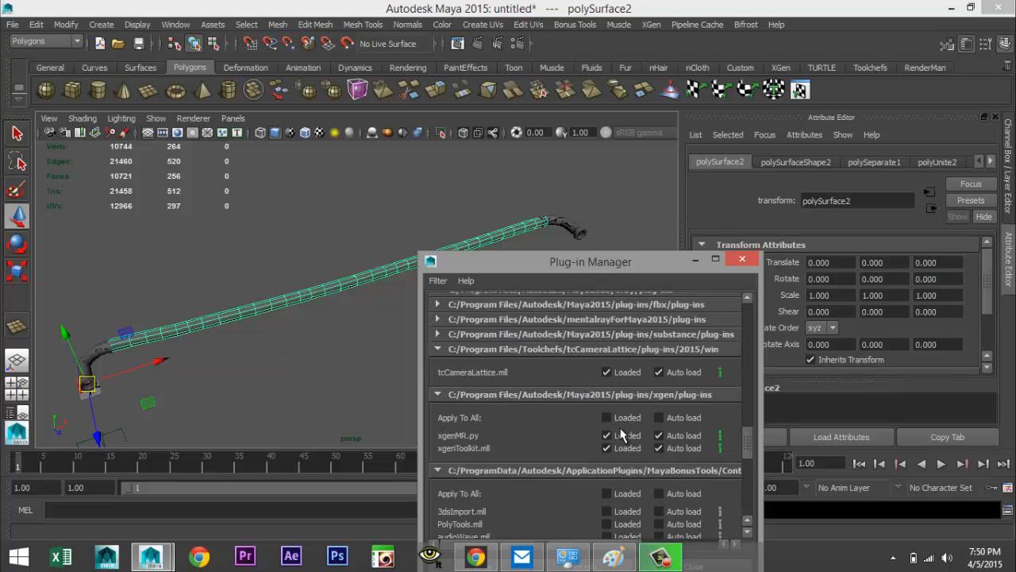
{"action": "scroll", "coordinate": [622, 434], "scroll_direction": "up", "scroll_amount": 8}
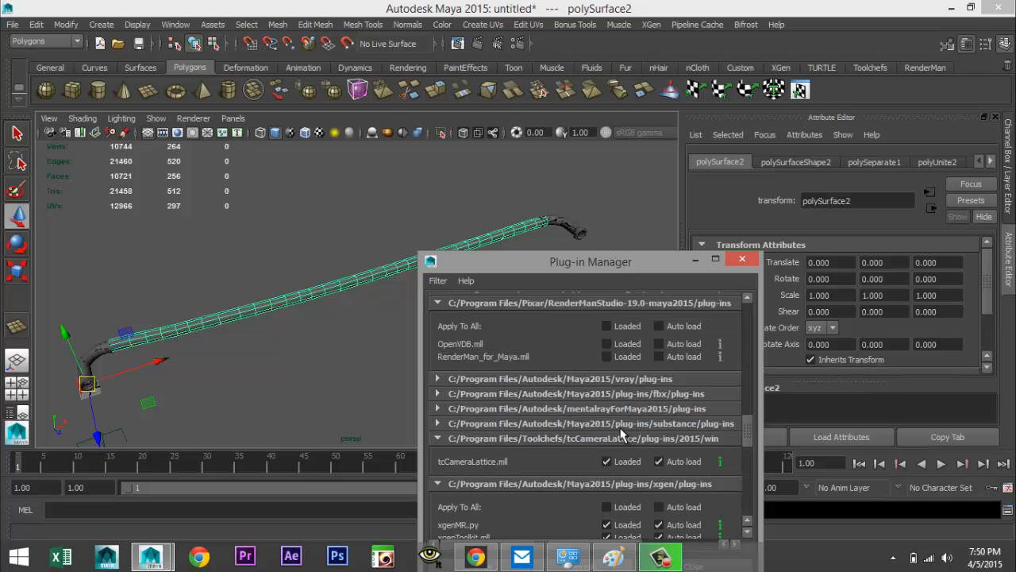
{"action": "scroll", "coordinate": [622, 435], "scroll_direction": "up", "scroll_amount": 10}
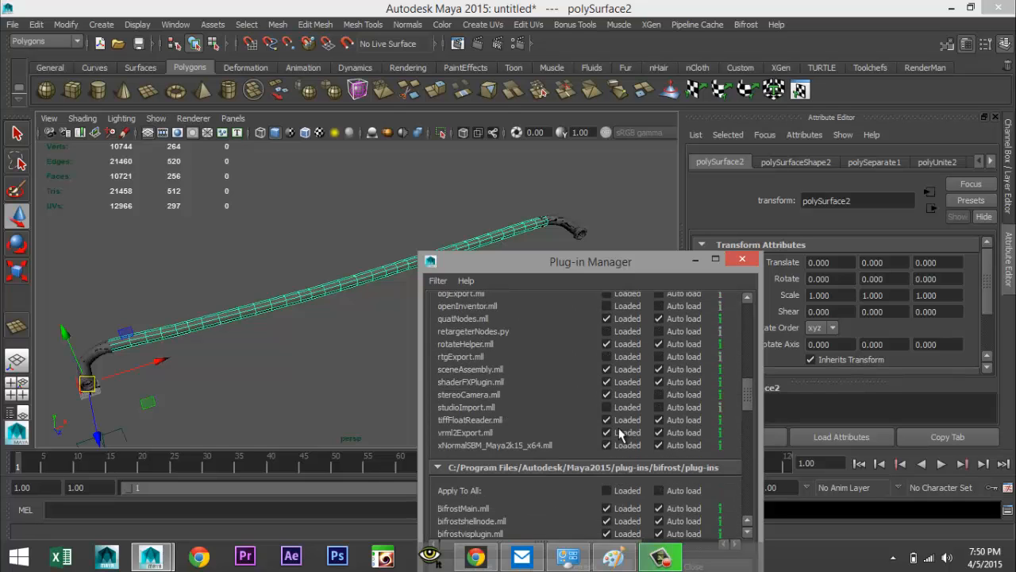
{"action": "scroll", "coordinate": [619, 429], "scroll_direction": "up", "scroll_amount": 12}
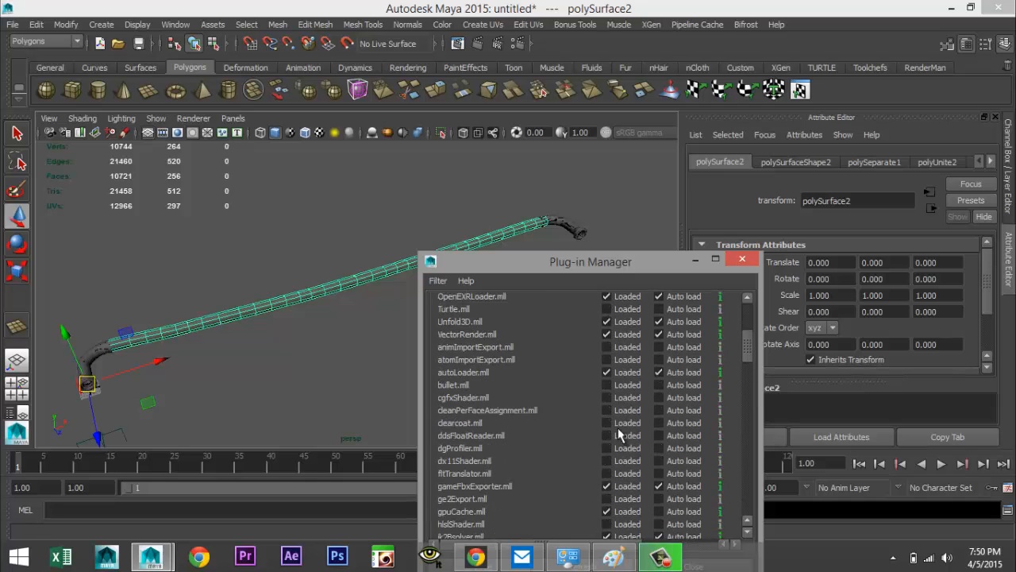
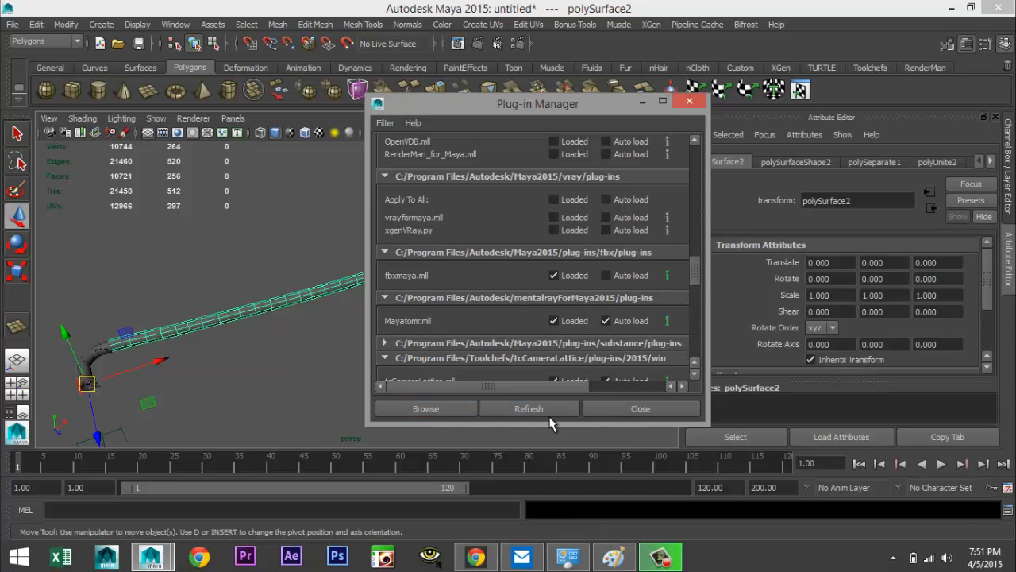
Assign a new mia_material_x to the straight pipe segment and apply its Rubber preset
{"action": "left_click", "coordinate": [638, 409]}
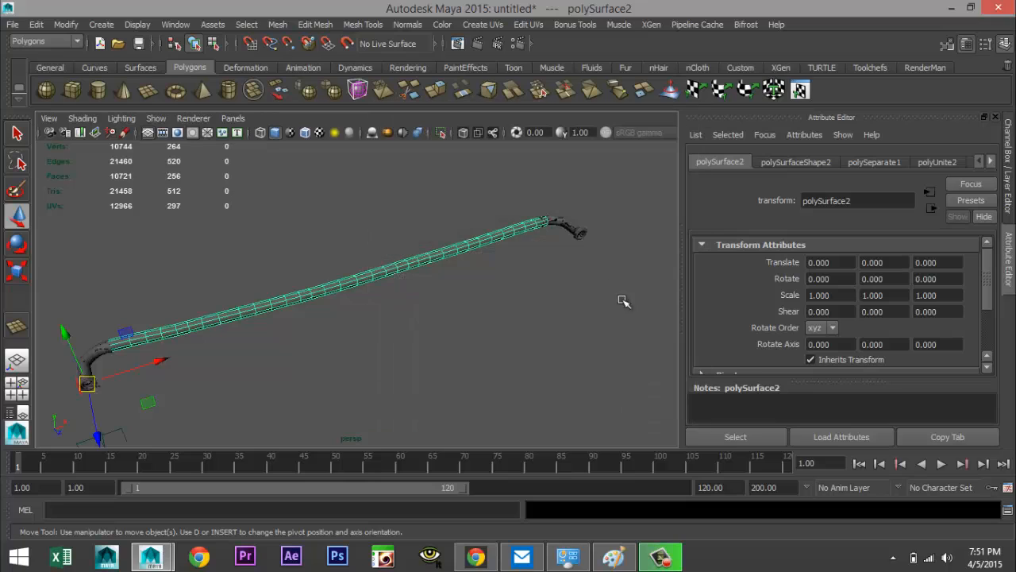
{"action": "right_click_drag", "start_coordinate": [449, 251], "coordinate": [443, 504]}
{"action": "type", "text": "mia"}
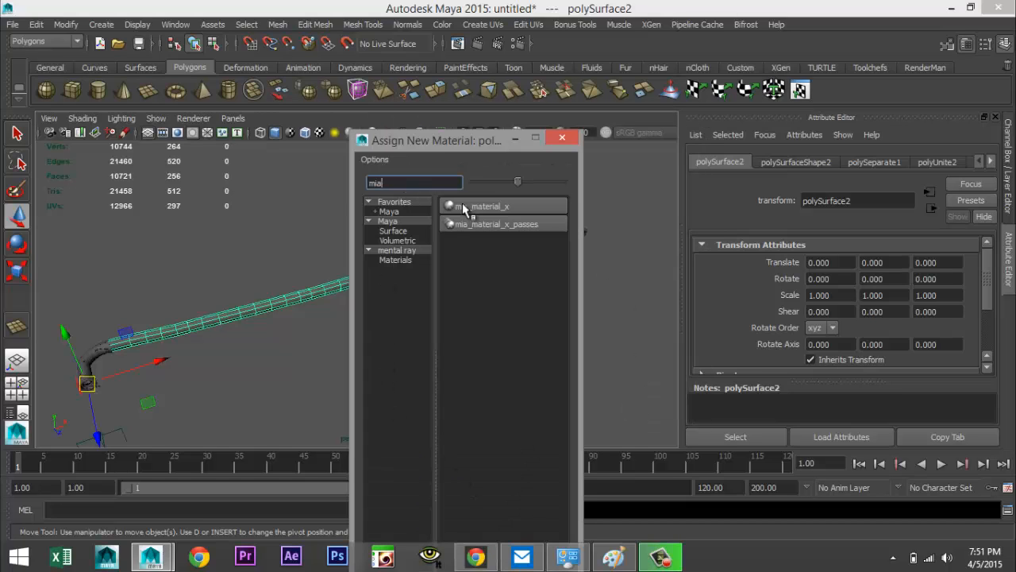
{"action": "left_click", "coordinate": [509, 207]}
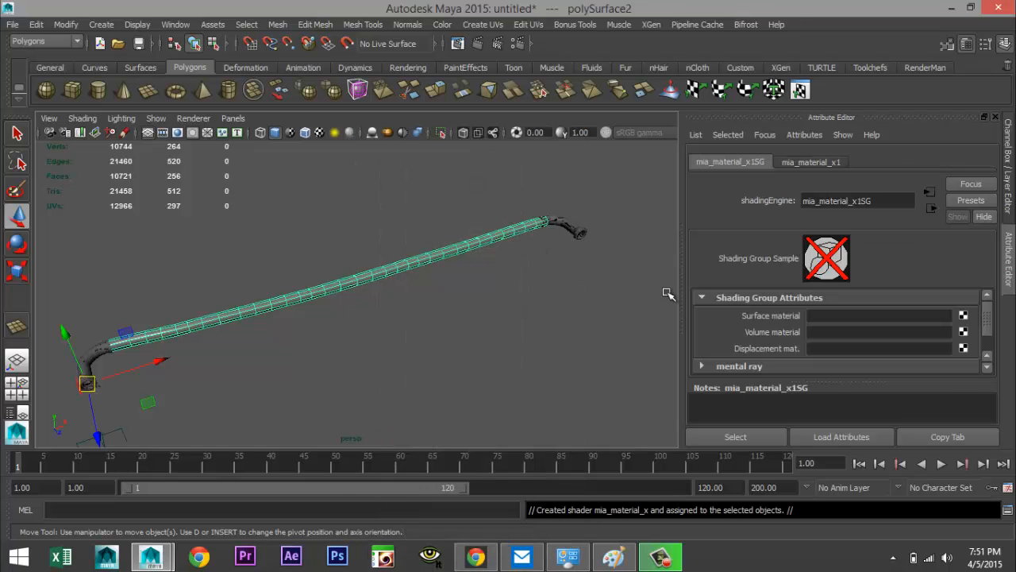
{"action": "left_click", "coordinate": [830, 162]}
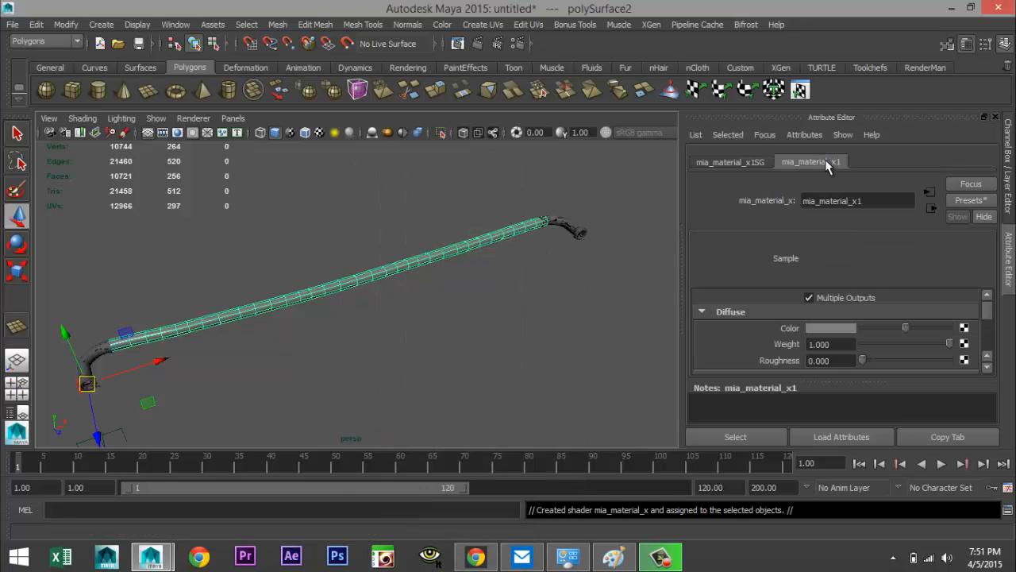
{"action": "left_click", "coordinate": [967, 201]}
{"action": "mouse_move", "coordinate": [890, 423]}
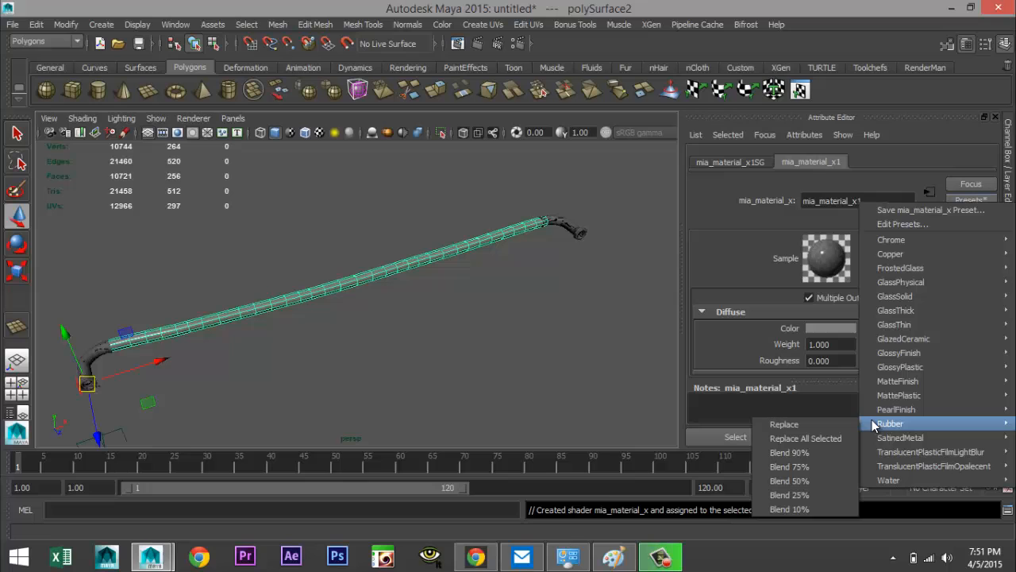
{"action": "left_click", "coordinate": [783, 428]}
Orbit around the fitting and select its separate parts one at a time to examine them
{"action": "scroll", "coordinate": [361, 324], "scroll_direction": "up", "scroll_amount": 3}
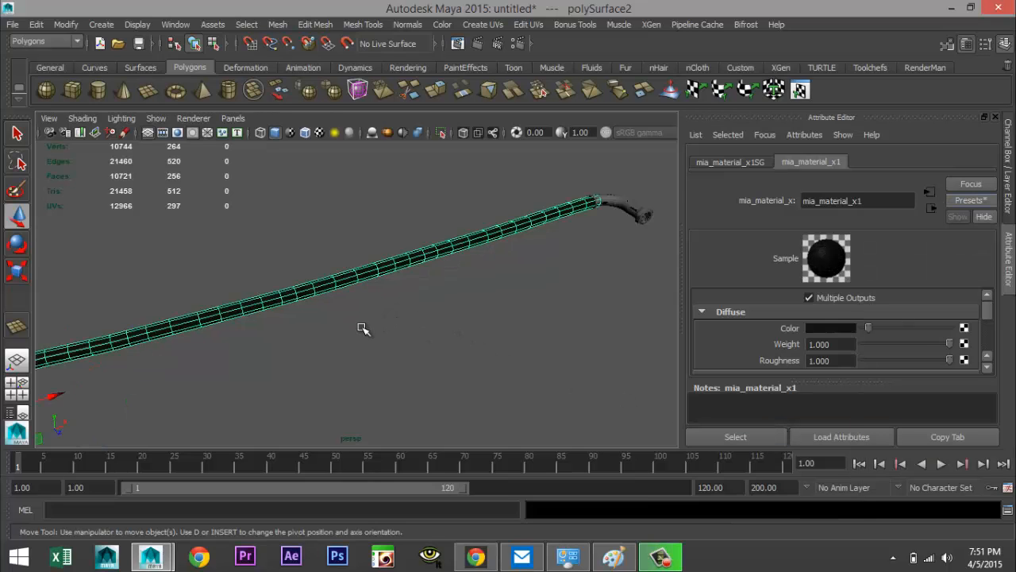
{"action": "middle_click_drag", "start_coordinate": [253, 320], "coordinate": [552, 225], "text": "alt"}
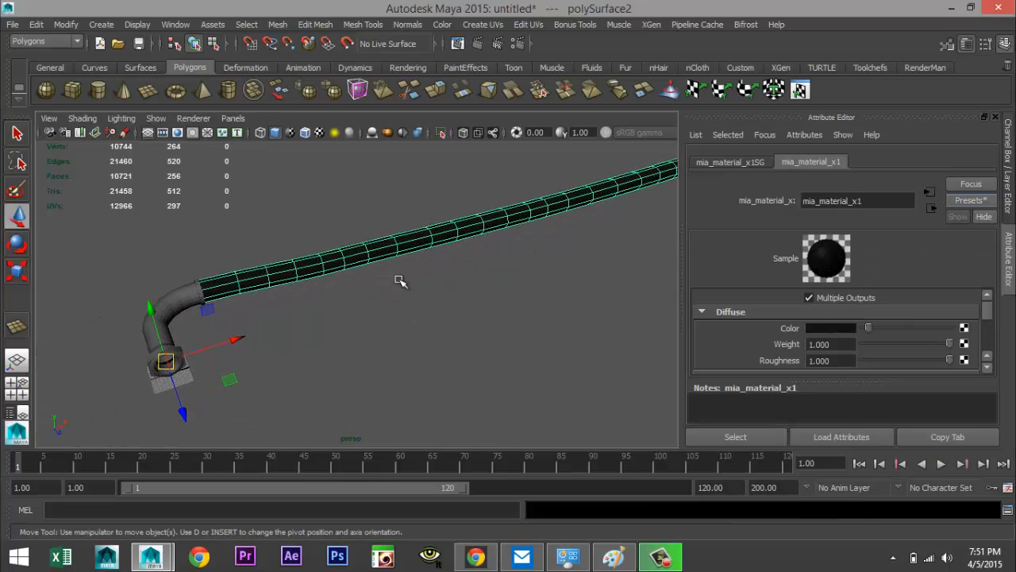
{"action": "left_click", "coordinate": [176, 304]}
{"action": "scroll", "coordinate": [333, 387], "scroll_direction": "up", "scroll_amount": 3}
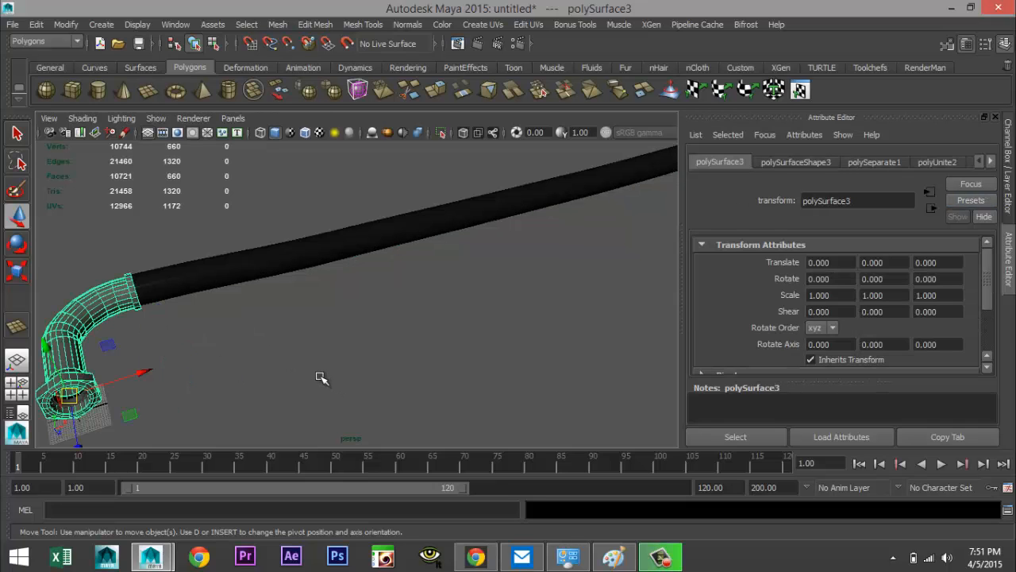
{"action": "middle_click_drag", "start_coordinate": [320, 379], "coordinate": [459, 281], "text": "alt"}
{"action": "left_click_drag", "start_coordinate": [459, 282], "coordinate": [485, 294], "text": "alt"}
{"action": "scroll", "coordinate": [463, 329], "scroll_direction": "up", "scroll_amount": 3}
{"action": "scroll", "coordinate": [464, 330], "scroll_direction": "up", "scroll_amount": 3}
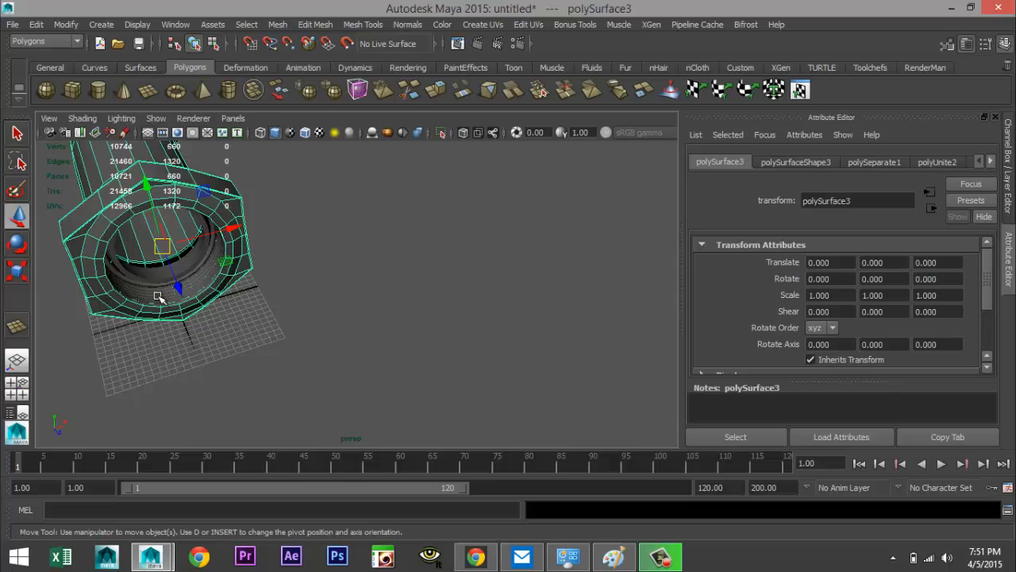
{"action": "left_click", "coordinate": [158, 297]}
{"action": "left_click", "coordinate": [155, 270]}
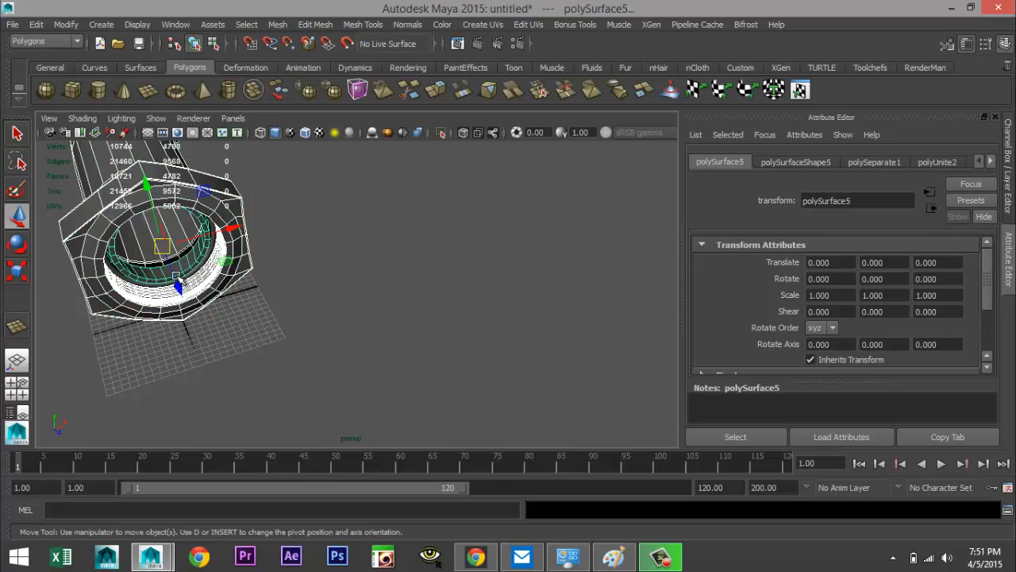
{"action": "scroll", "coordinate": [454, 288], "scroll_direction": "down", "scroll_amount": 5}
{"action": "middle_click_drag", "start_coordinate": [490, 288], "coordinate": [34, 353], "text": "alt"}
{"action": "mouse_move", "coordinate": [531, 231]}
{"action": "middle_mouse_down", "text": "alt"}
{"action": "mouse_move", "coordinate": [268, 392]}
{"action": "mouse_move", "coordinate": [300, 389]}
{"action": "middle_mouse_up", "text": "alt"}
{"action": "scroll", "coordinate": [401, 365], "scroll_direction": "up", "scroll_amount": 2}
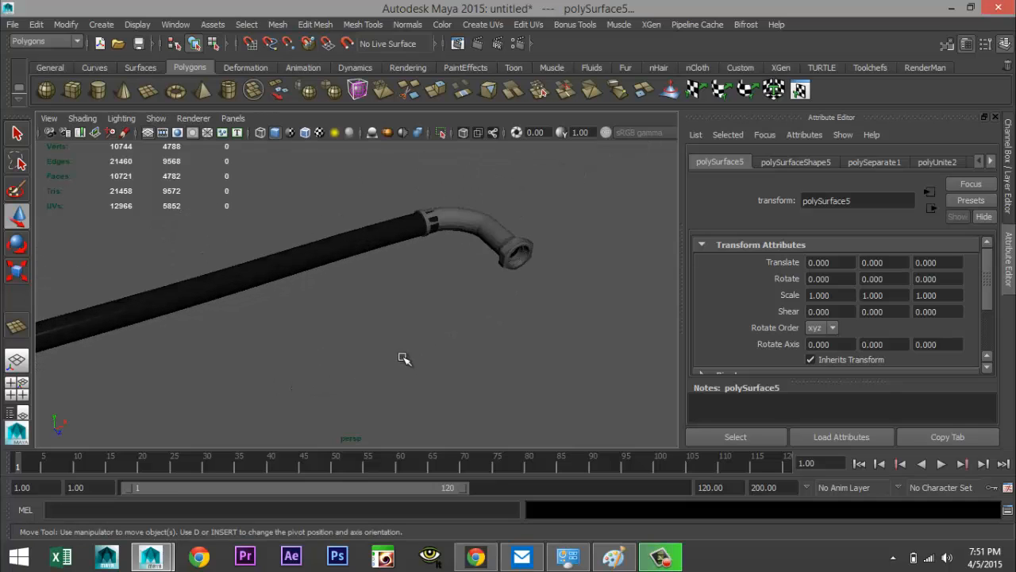
{"action": "left_click", "coordinate": [500, 230]}
{"action": "scroll", "coordinate": [561, 331], "scroll_direction": "up", "scroll_amount": 2}
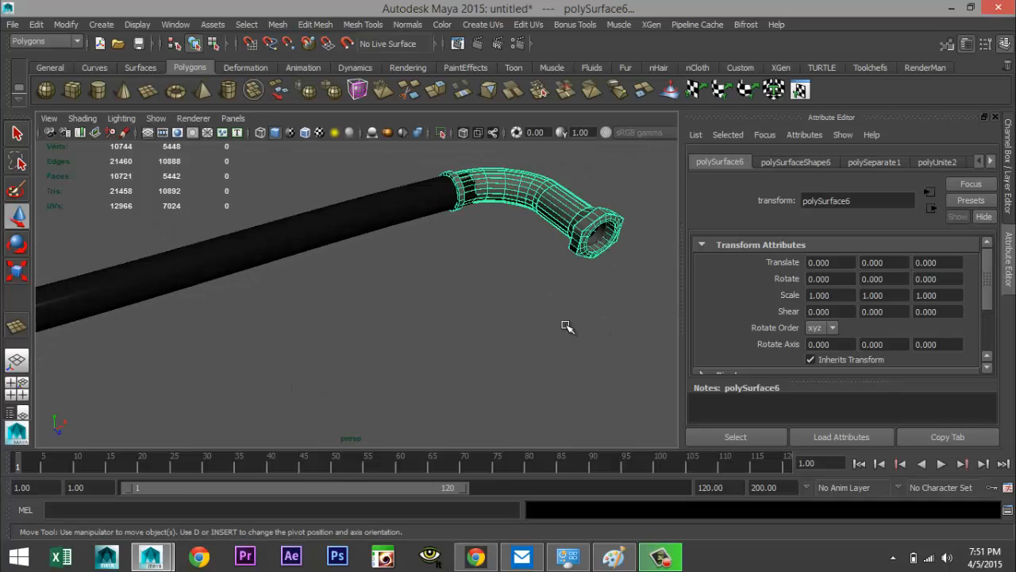
{"action": "middle_click_drag", "start_coordinate": [549, 328], "coordinate": [454, 338], "text": "alt"}
{"action": "scroll", "coordinate": [454, 339], "scroll_direction": "up", "scroll_amount": 3}
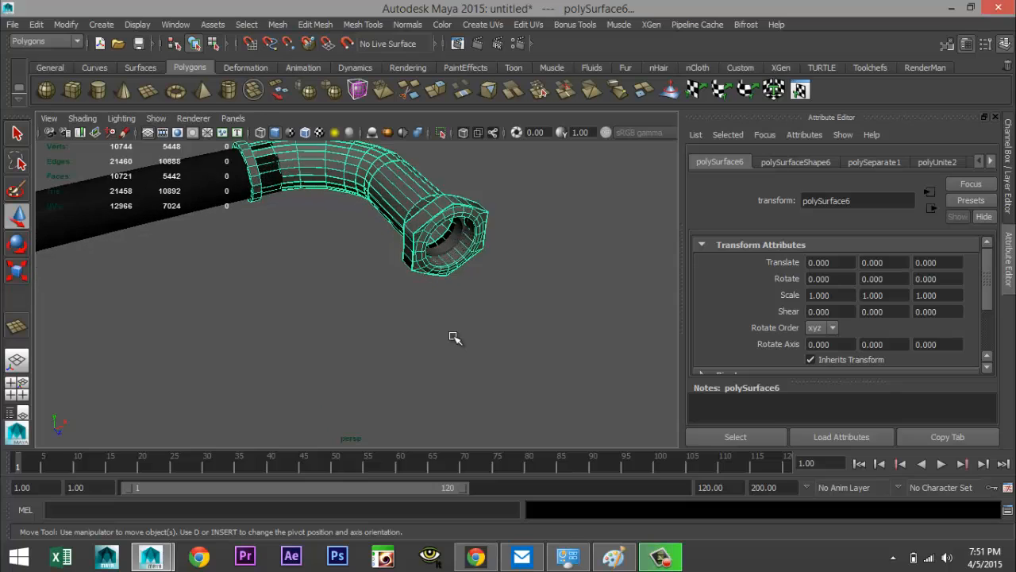
Select the thread inside the nut, assign it a new mia_material_x and apply the Chrome preset
{"action": "left_click", "coordinate": [460, 234], "text": "shift"}
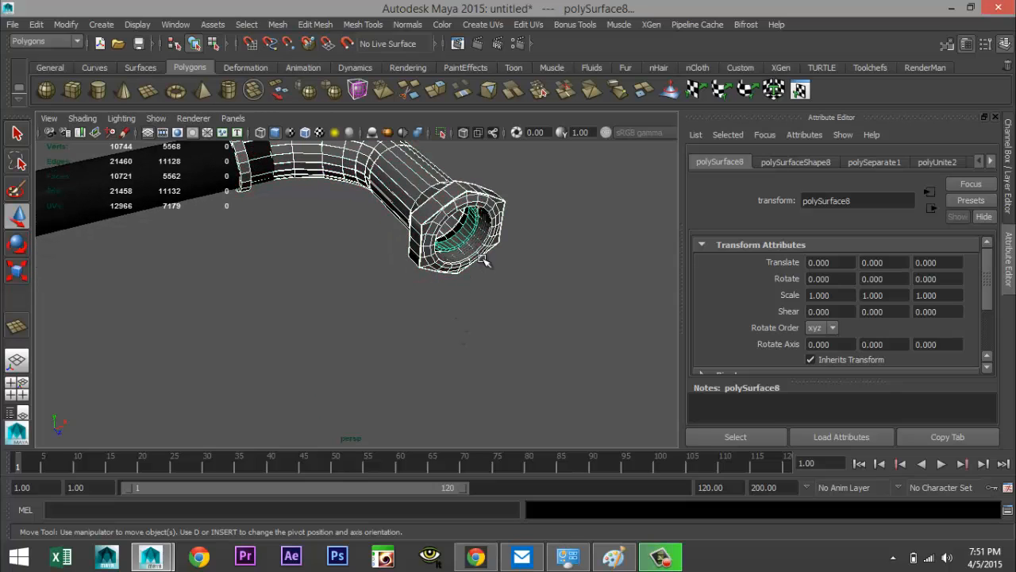
{"action": "left_click", "coordinate": [480, 247], "text": "shift"}
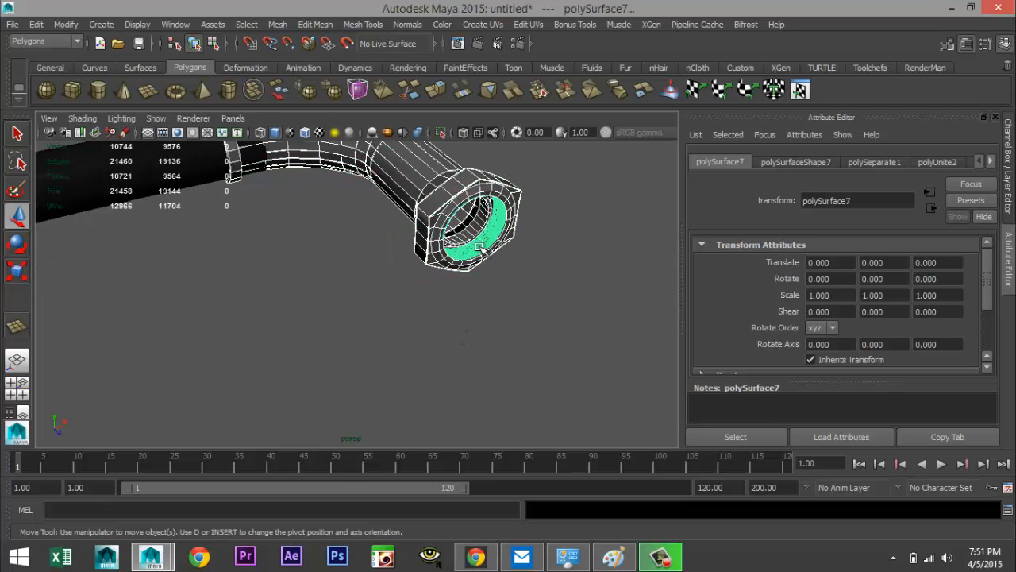
{"action": "right_click_drag", "start_coordinate": [480, 220], "coordinate": [504, 506]}
{"action": "left_click", "coordinate": [474, 202]}
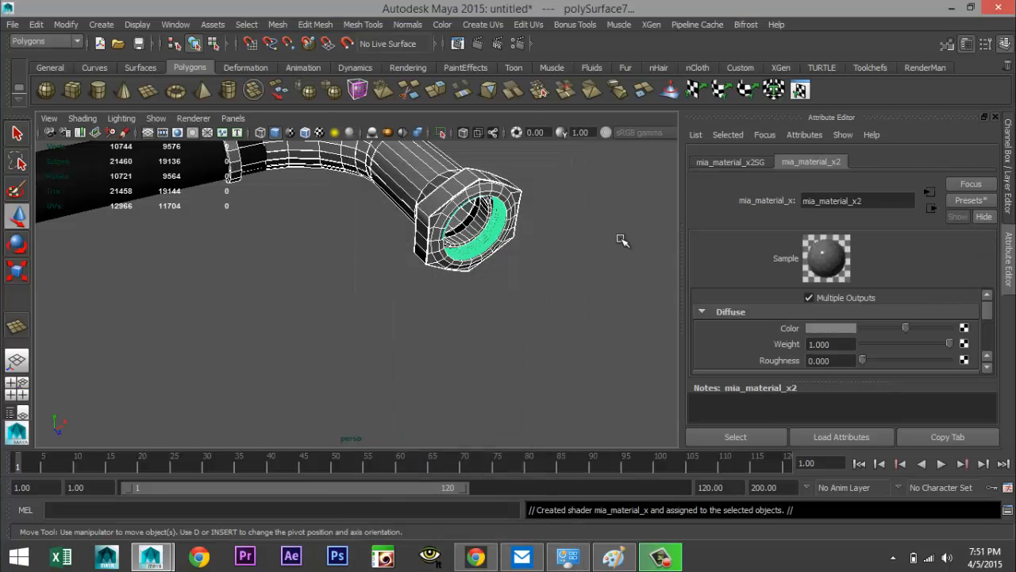
{"action": "left_click", "coordinate": [974, 199]}
{"action": "mouse_move", "coordinate": [905, 237]}
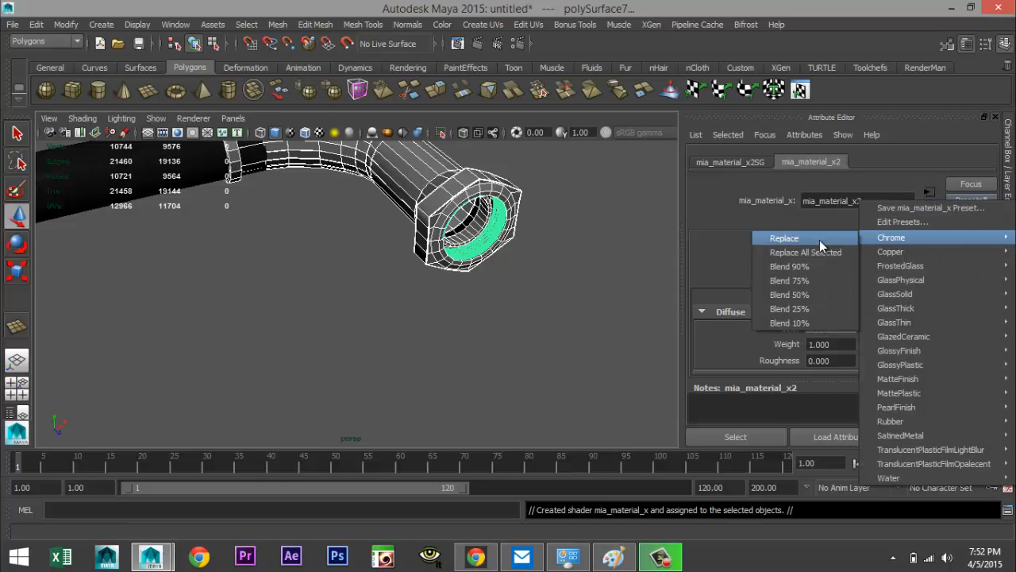
{"action": "left_click", "coordinate": [819, 240]}
Examine the parts inside the nut by orbiting, toggling wireframe and shaded display, and framing the selection
{"action": "left_click_drag", "start_coordinate": [563, 277], "coordinate": [512, 304], "text": "alt"}
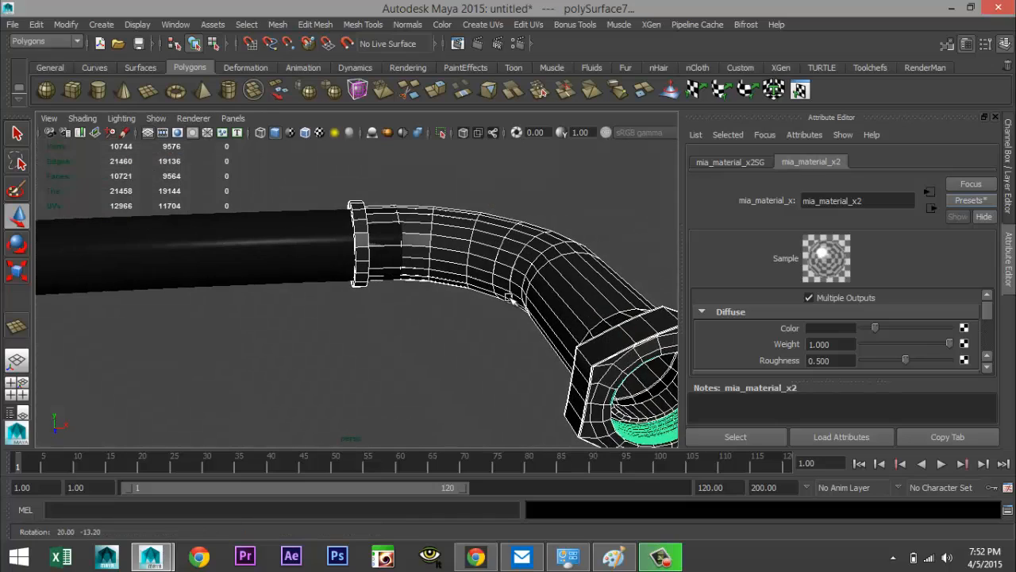
{"action": "middle_click_drag", "start_coordinate": [513, 304], "coordinate": [231, 191], "text": "alt"}
{"action": "middle_click_drag", "start_coordinate": [505, 306], "coordinate": [284, 240], "text": "alt"}
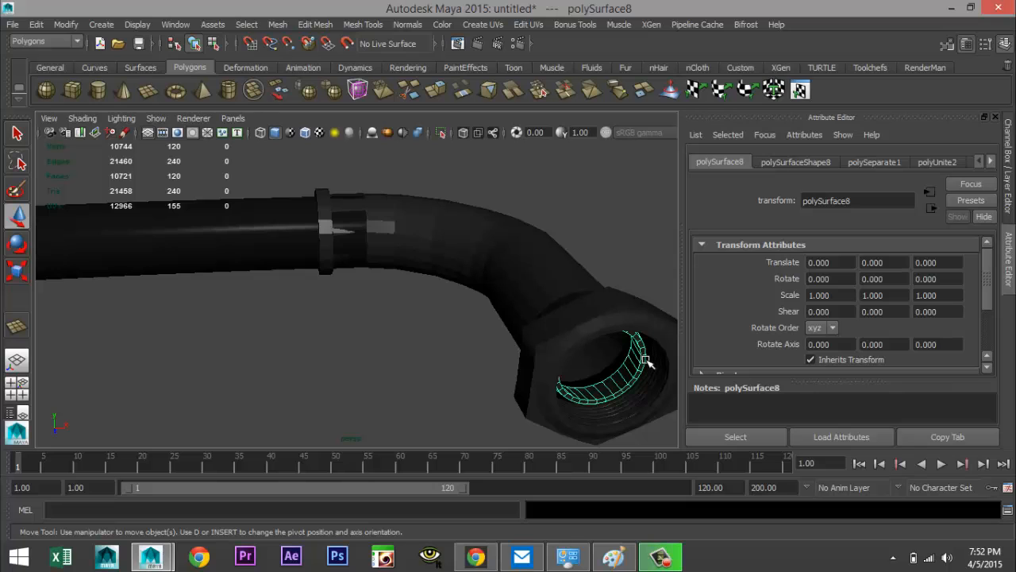
{"action": "key", "text": "4"}
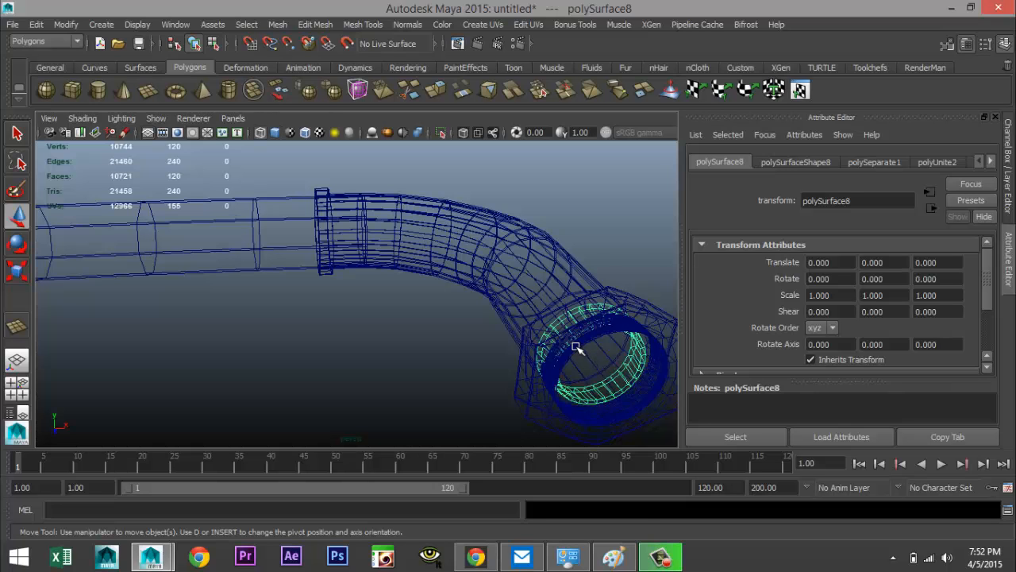
{"action": "right_click_drag", "start_coordinate": [577, 347], "coordinate": [620, 205]}
{"action": "scroll", "coordinate": [625, 346], "scroll_direction": "up", "scroll_amount": 2}
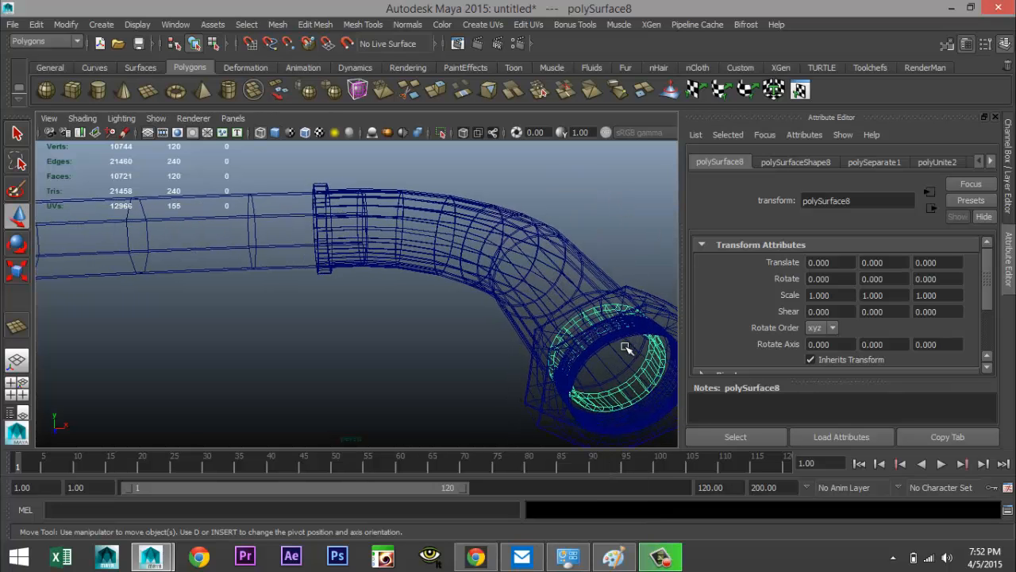
{"action": "key", "text": "5"}
{"action": "left_click_drag", "start_coordinate": [605, 347], "coordinate": [352, 277], "text": "alt"}
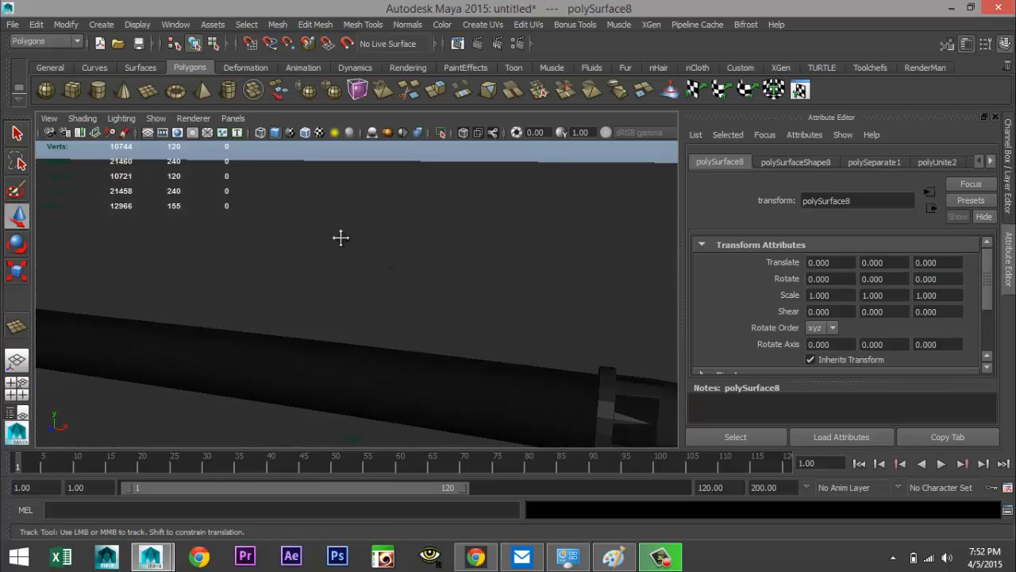
{"action": "key", "text": "f"}
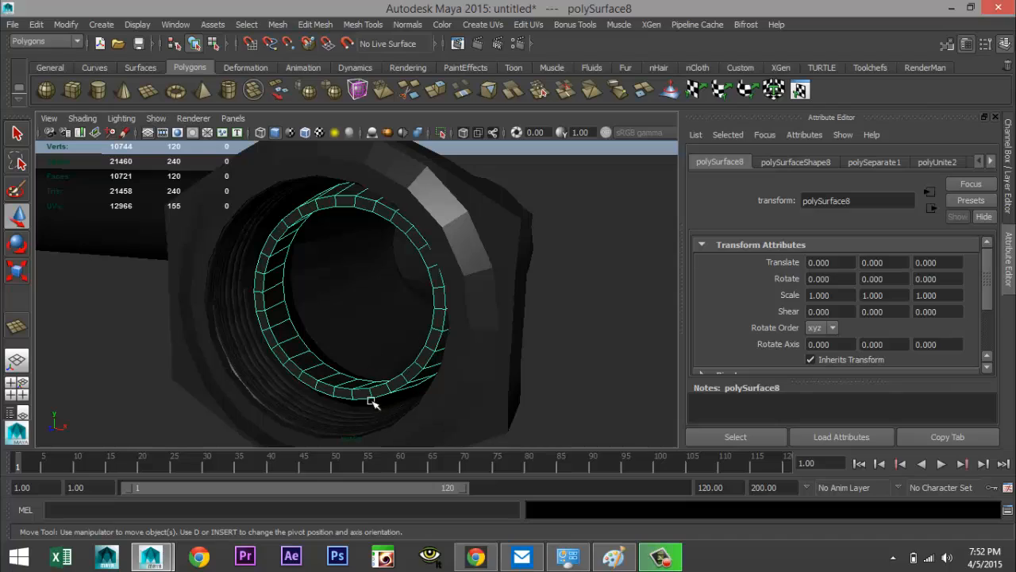
{"action": "left_click", "coordinate": [401, 401]}
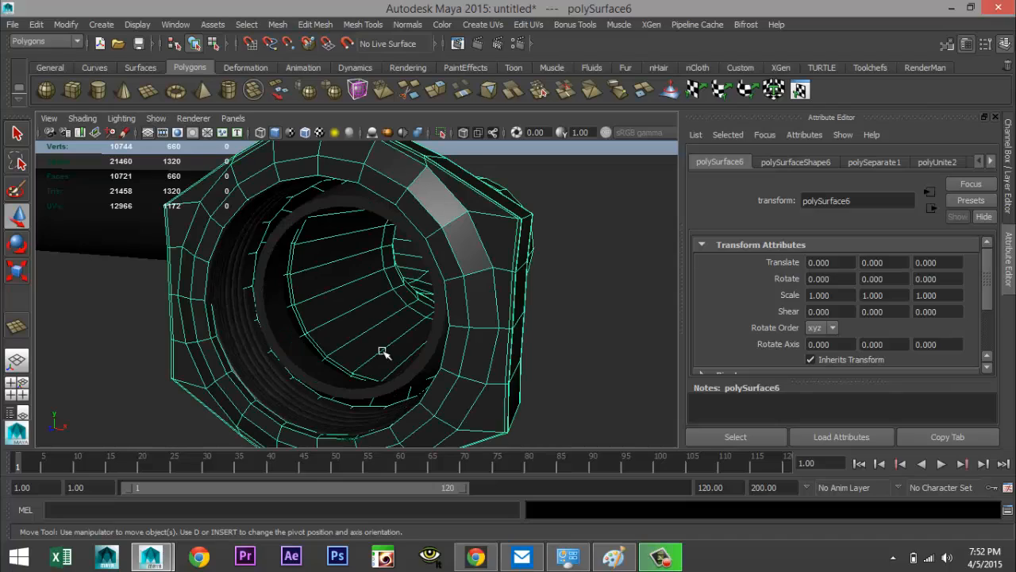
{"action": "left_click_drag", "start_coordinate": [382, 352], "coordinate": [411, 333], "text": "alt"}
{"action": "scroll", "coordinate": [393, 320], "scroll_direction": "down", "scroll_amount": 12}
{"action": "middle_click_drag", "start_coordinate": [276, 308], "coordinate": [669, 311], "text": "alt"}
{"action": "middle_click_drag", "start_coordinate": [199, 277], "coordinate": [628, 289], "text": "alt"}
{"action": "middle_click_drag", "start_coordinate": [382, 276], "coordinate": [675, 281], "text": "alt"}
{"action": "scroll", "coordinate": [509, 326], "scroll_direction": "up", "scroll_amount": 8}
{"action": "middle_click_drag", "start_coordinate": [537, 316], "coordinate": [176, 333], "text": "alt"}
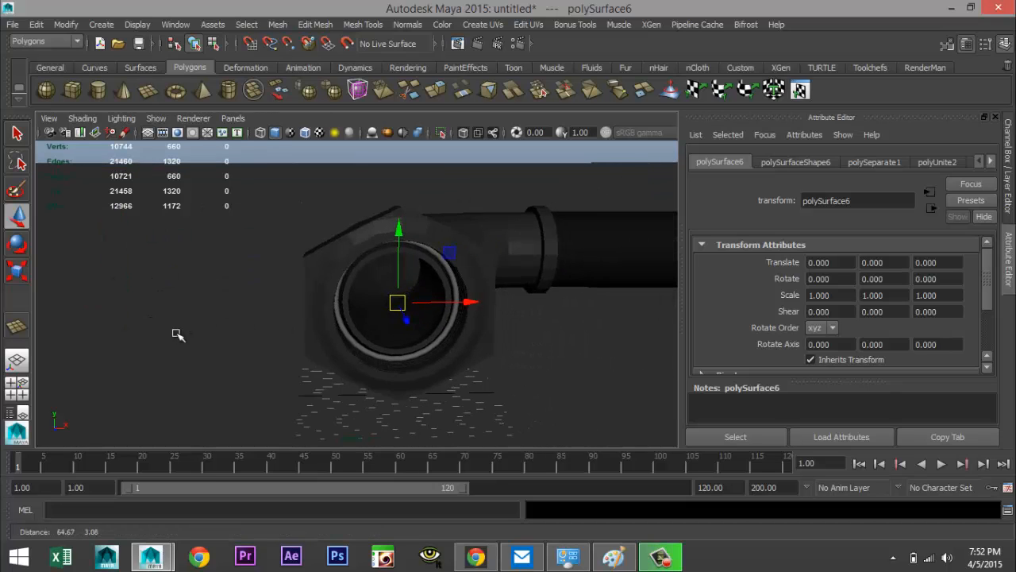
{"action": "scroll", "coordinate": [286, 325], "scroll_direction": "up", "scroll_amount": 5}
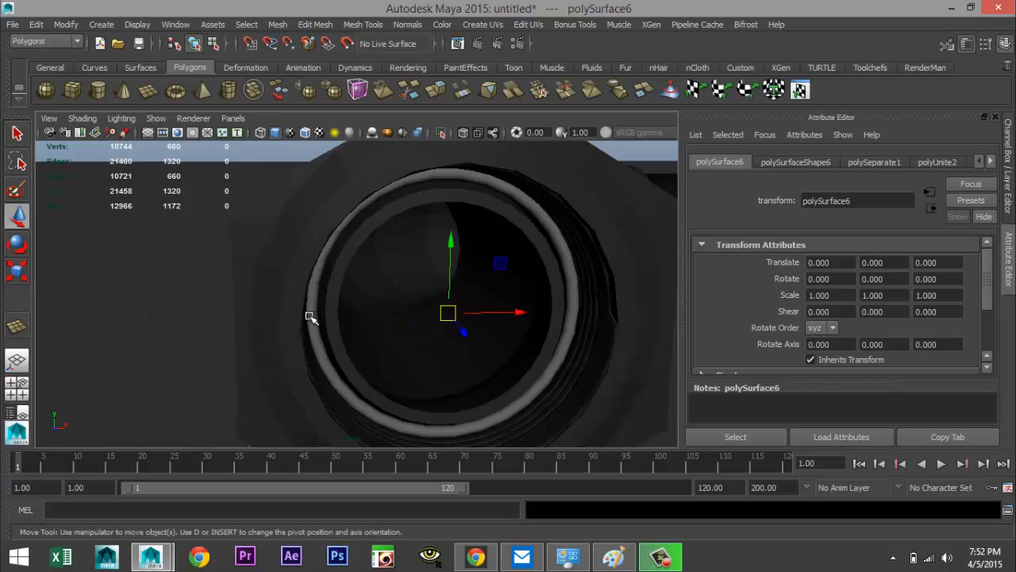
Select the ring at the nut opening, assign it a new mia_material_x and apply the Rubber preset
{"action": "left_click", "coordinate": [309, 317]}
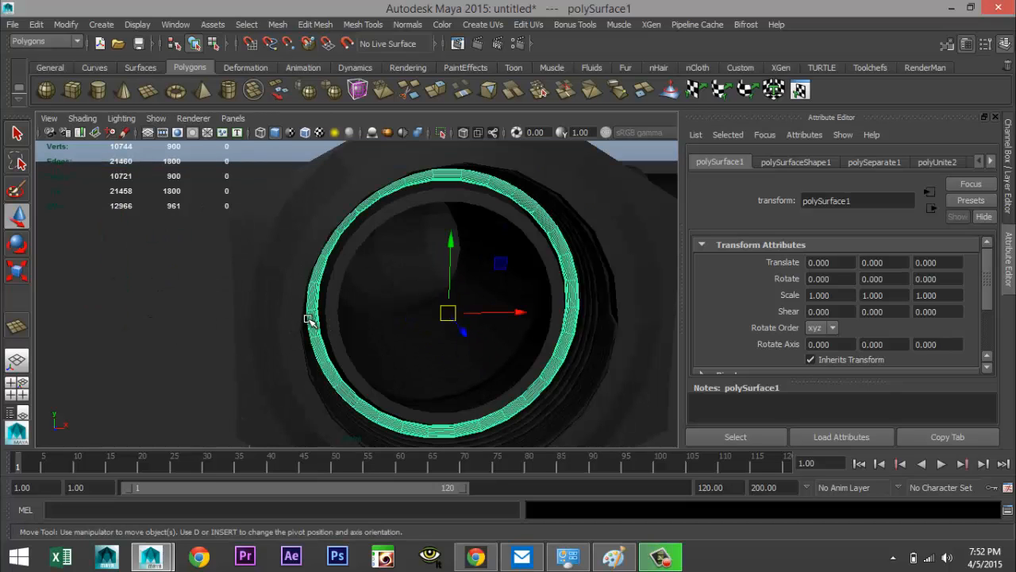
{"action": "right_click_drag", "start_coordinate": [310, 320], "coordinate": [340, 507]}
{"action": "left_click", "coordinate": [487, 205]}
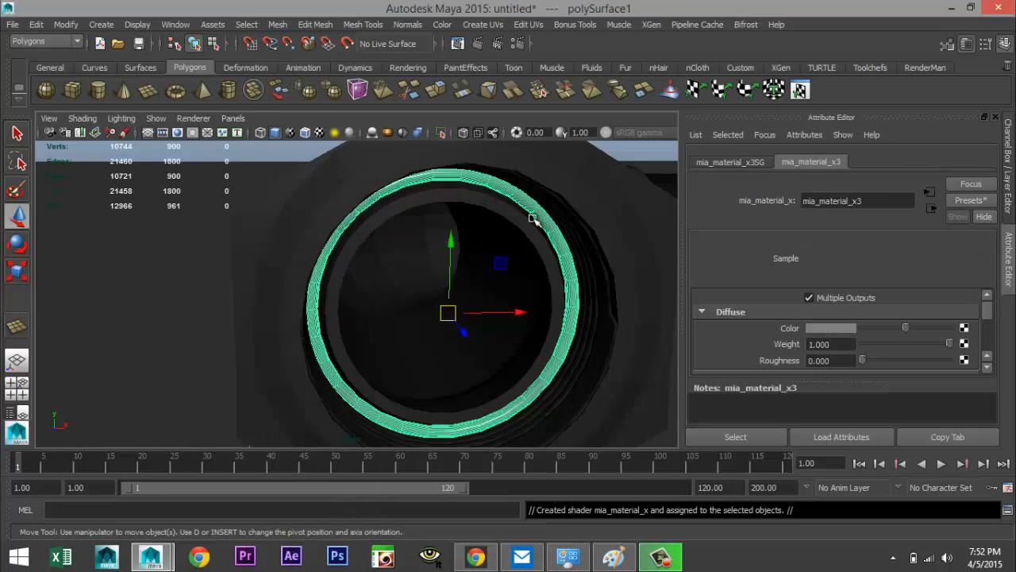
{"action": "left_click", "coordinate": [971, 199]}
{"action": "mouse_move", "coordinate": [910, 417]}
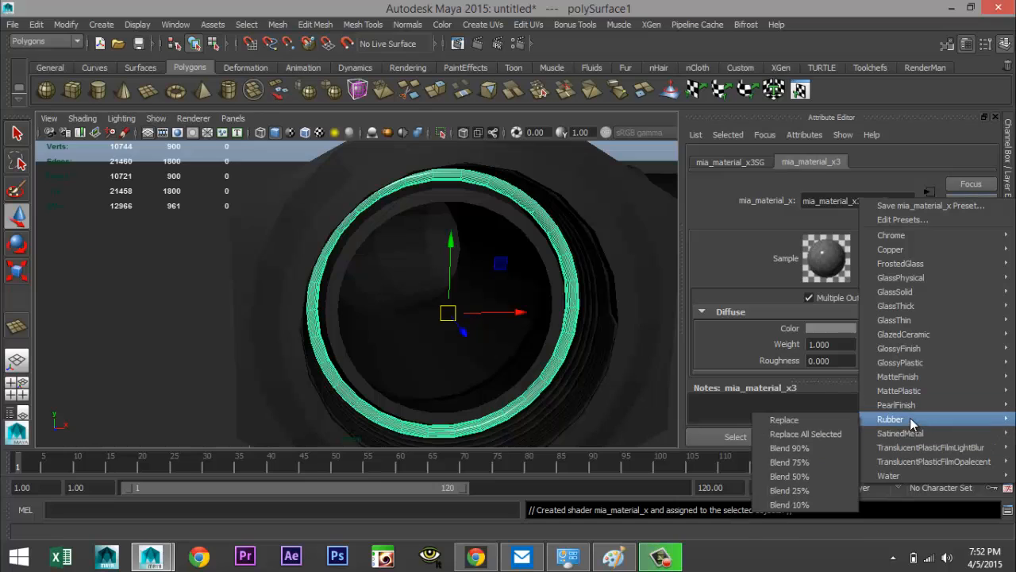
{"action": "left_click", "coordinate": [803, 422]}
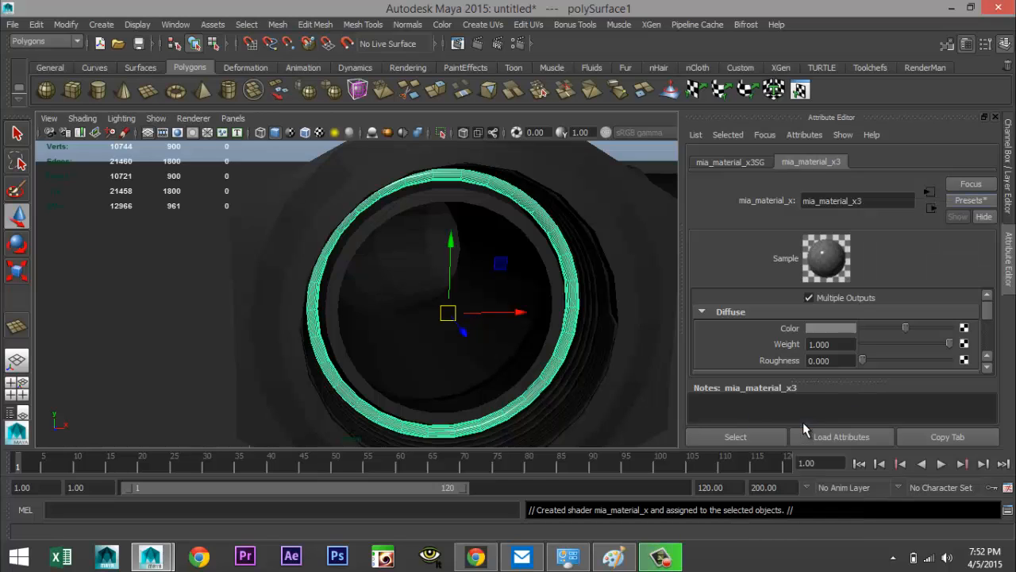
Duplicate the ring and move the copy to the opposite end of the pipe
{"action": "left_click", "coordinate": [569, 309]}
{"action": "scroll", "coordinate": [461, 290], "scroll_direction": "down", "scroll_amount": 10}
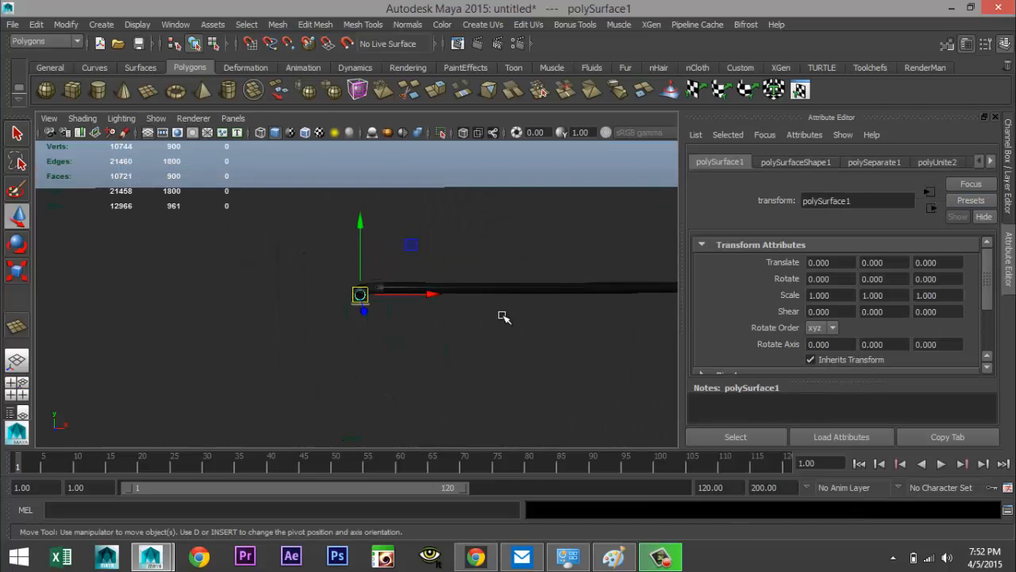
{"action": "key", "text": "ctrl+d"}
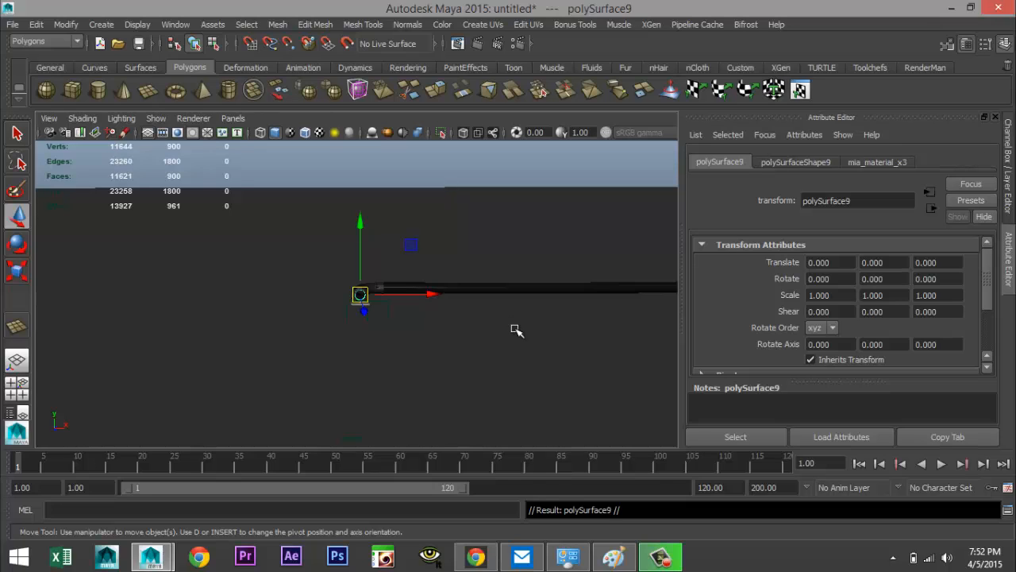
{"action": "left_click_drag", "start_coordinate": [517, 331], "coordinate": [536, 310], "text": "alt"}
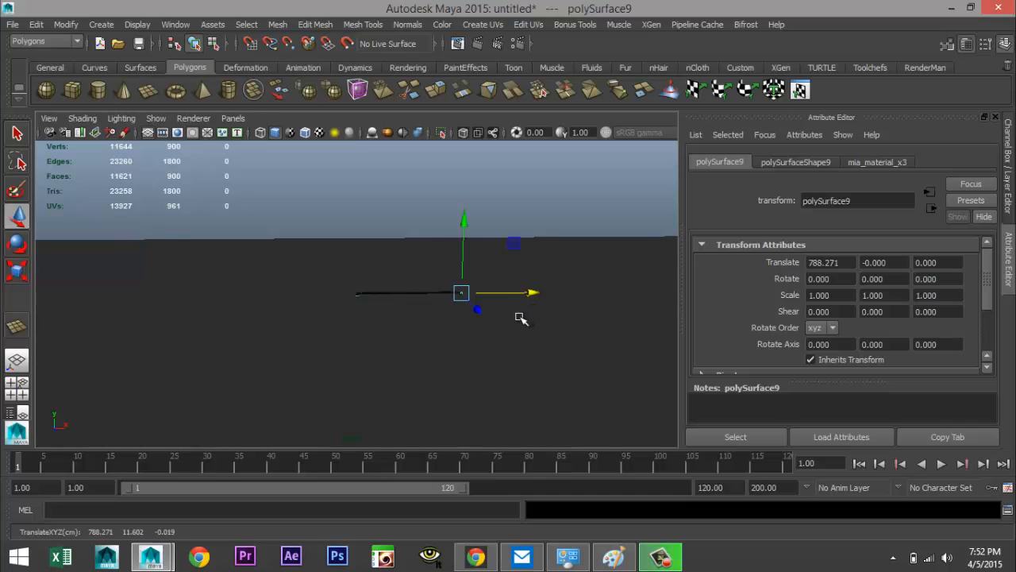
{"action": "key", "text": "f"}
{"action": "scroll", "coordinate": [468, 339], "scroll_direction": "down", "scroll_amount": 4}
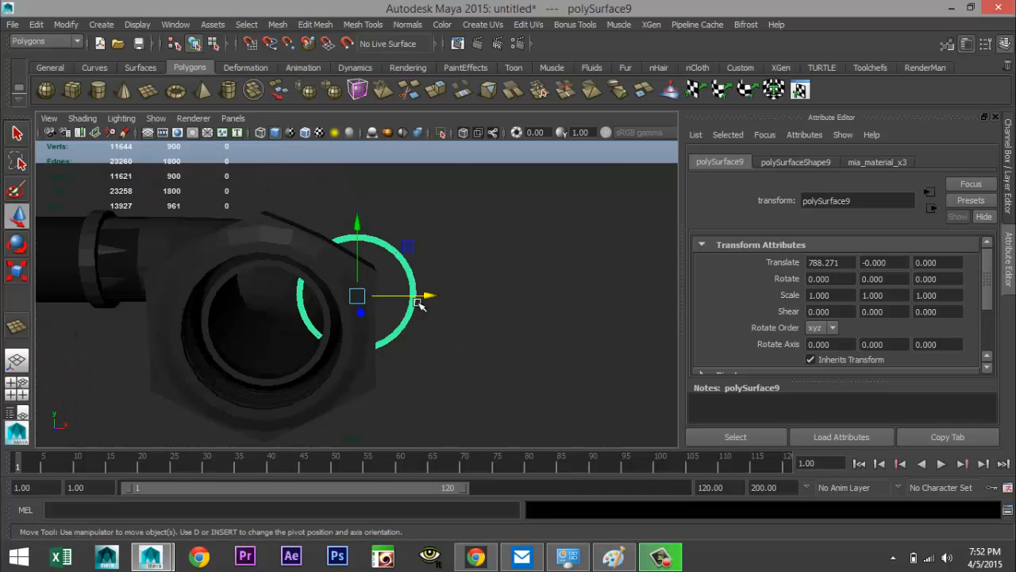
{"action": "left_click_drag", "start_coordinate": [418, 305], "coordinate": [445, 394]}
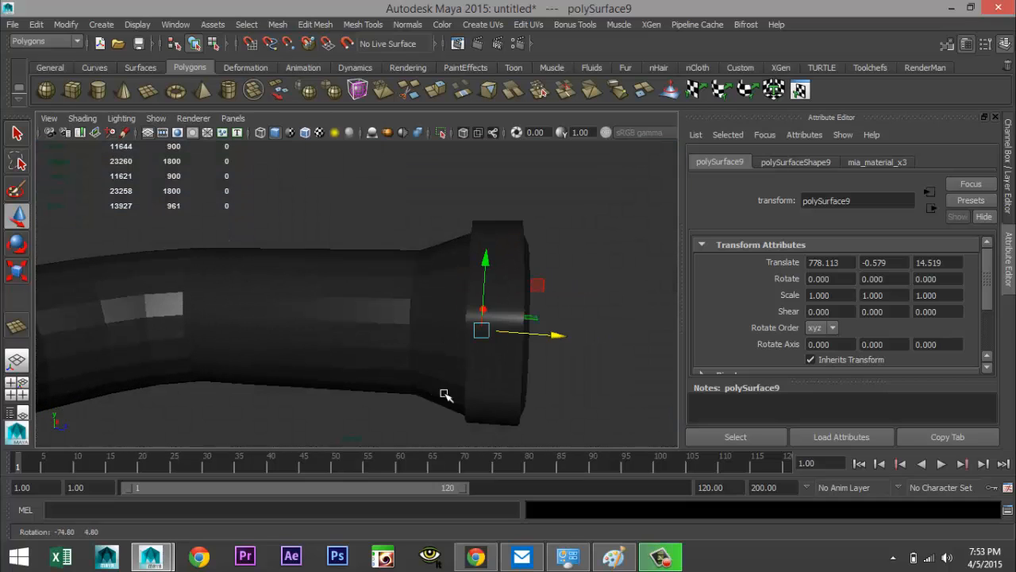
Select the bent pipe and switch it to smooth preview display
{"action": "left_click", "coordinate": [304, 324]}
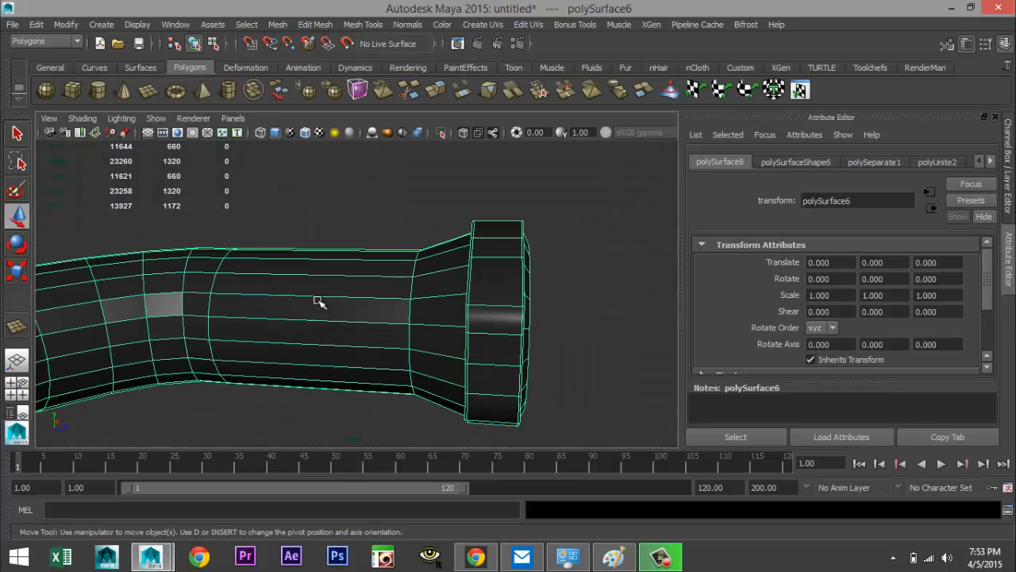
{"action": "key", "text": "3"}
{"action": "scroll", "coordinate": [321, 302], "scroll_direction": "down", "scroll_amount": 6}
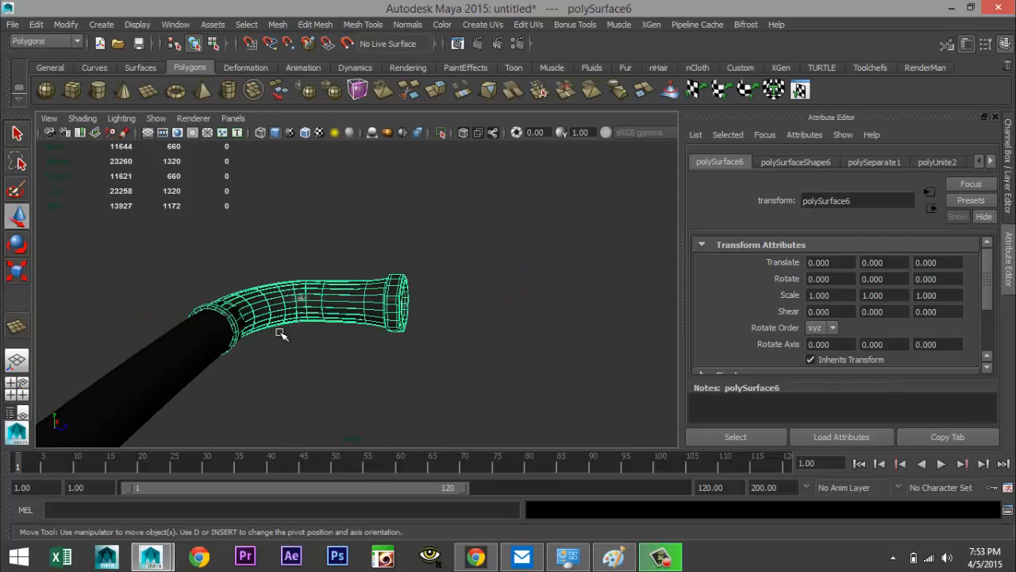
{"action": "left_click_drag", "start_coordinate": [279, 334], "coordinate": [307, 326], "text": "alt"}
Select the vertices at the straight pipe's end beside the ring and nudge them slightly toward the bend
{"action": "left_click", "coordinate": [284, 320]}
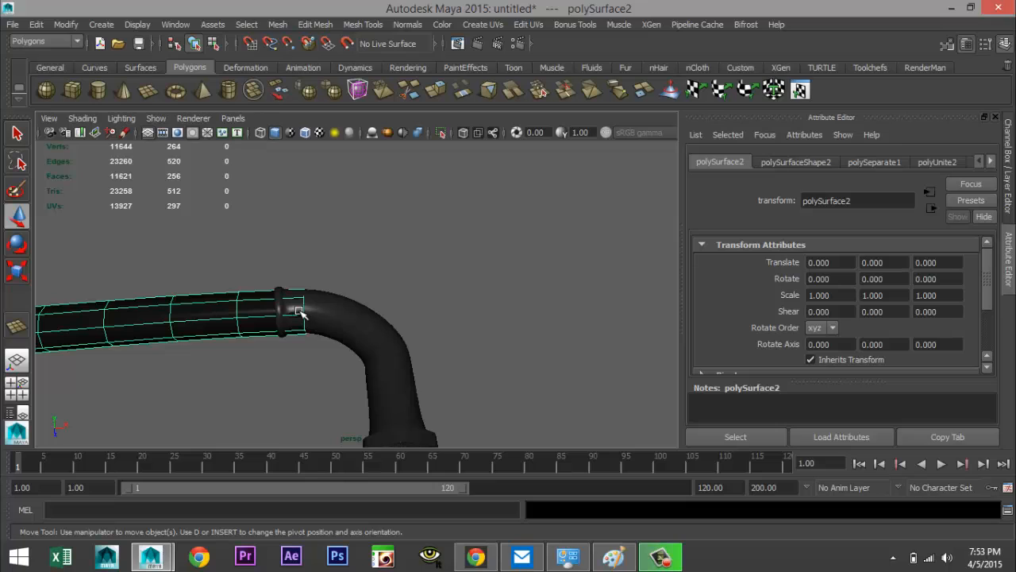
{"action": "right_click_drag", "start_coordinate": [298, 311], "coordinate": [240, 219]}
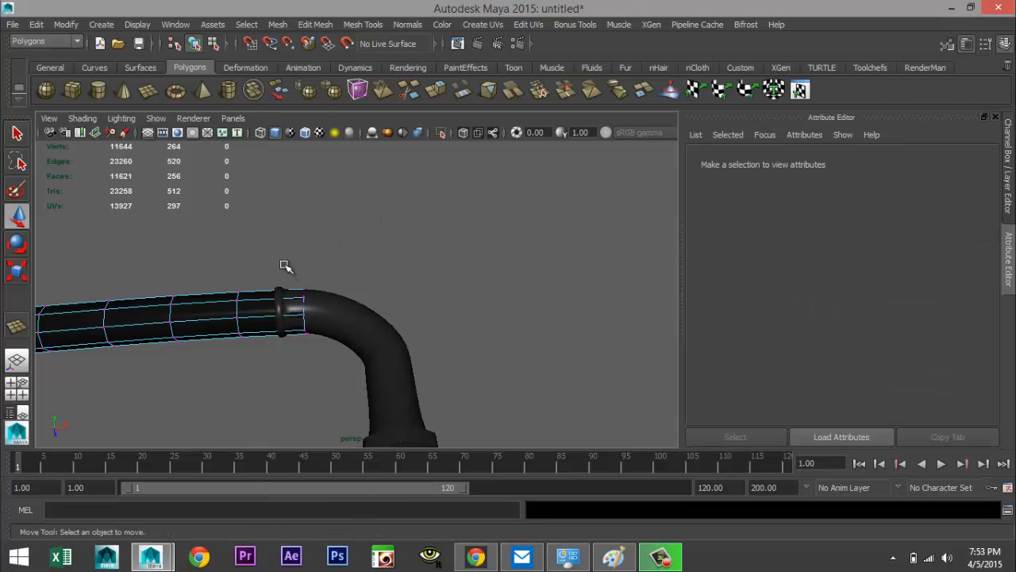
{"action": "left_click_drag", "start_coordinate": [282, 259], "coordinate": [343, 394]}
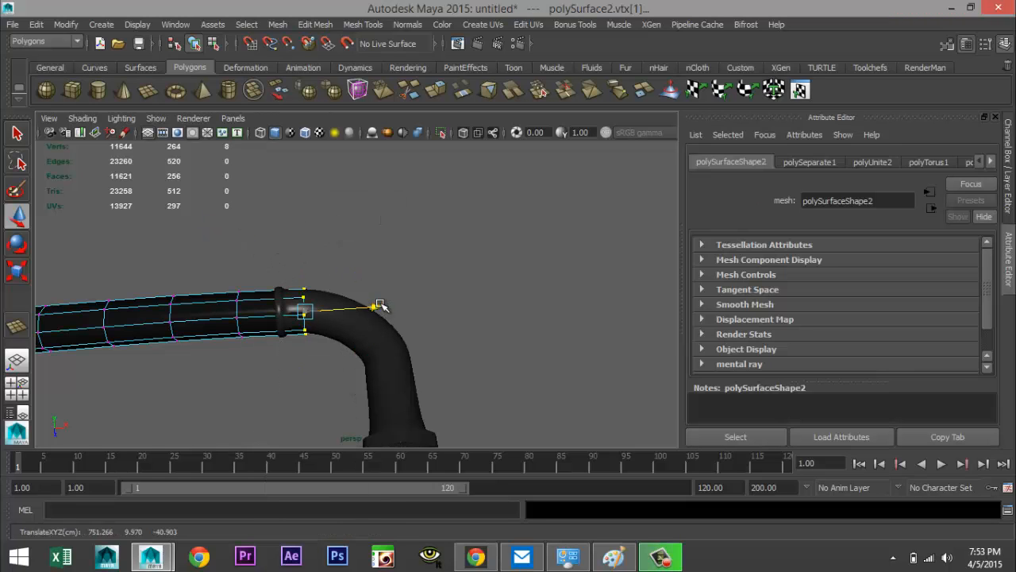
{"action": "left_click_drag", "start_coordinate": [366, 308], "coordinate": [360, 310]}
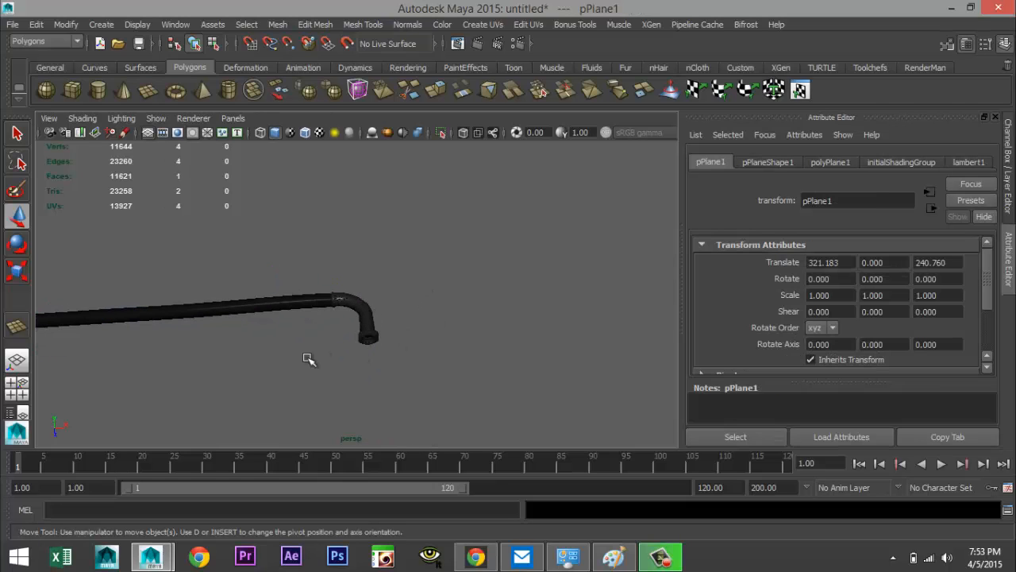
Frame the camera view on the nut and ground plane with the resolution gate shown
{"action": "left_click_drag", "start_coordinate": [309, 363], "coordinate": [433, 307], "text": "alt"}
{"action": "left_click_drag", "start_coordinate": [488, 324], "coordinate": [535, 338], "text": "alt"}
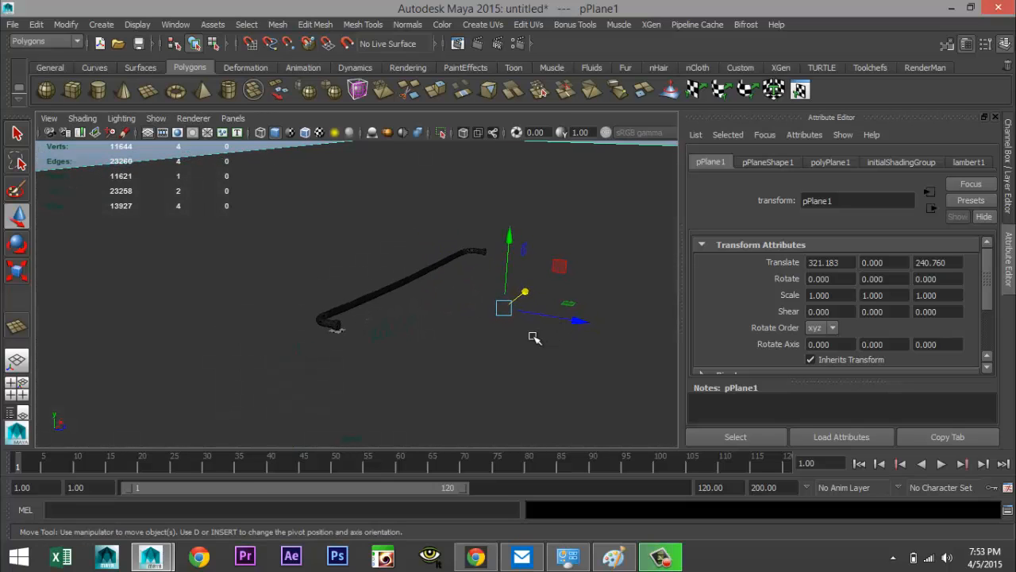
{"action": "scroll", "coordinate": [533, 337], "scroll_direction": "up", "scroll_amount": 5}
{"action": "mouse_move", "coordinate": [435, 386]}
{"action": "left_mouse_down", "text": "alt"}
{"action": "mouse_move", "coordinate": [441, 376]}
{"action": "mouse_move", "coordinate": [427, 384]}
{"action": "left_mouse_up", "text": "alt"}
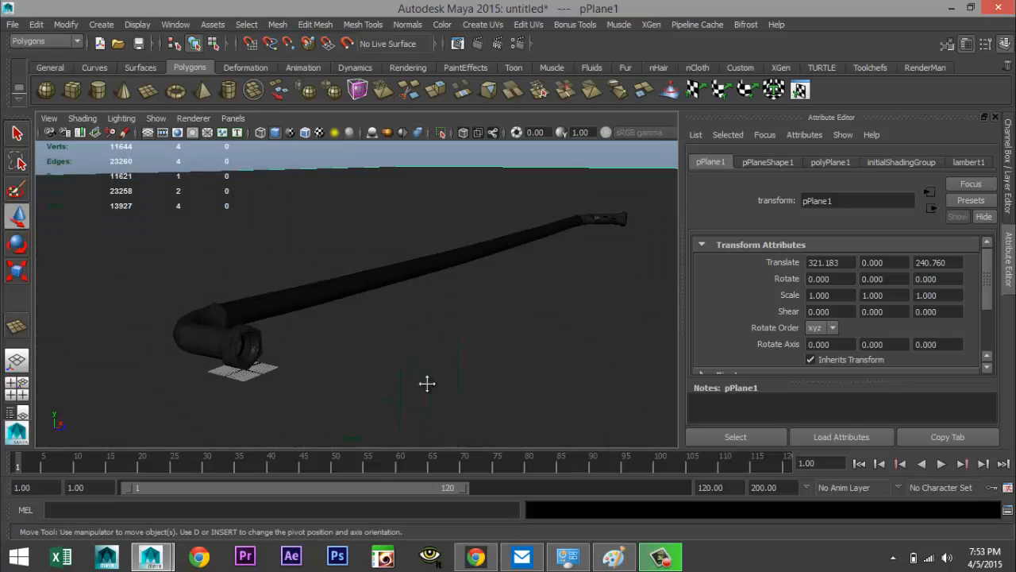
{"action": "middle_click_drag", "start_coordinate": [427, 384], "coordinate": [447, 365], "text": "alt"}
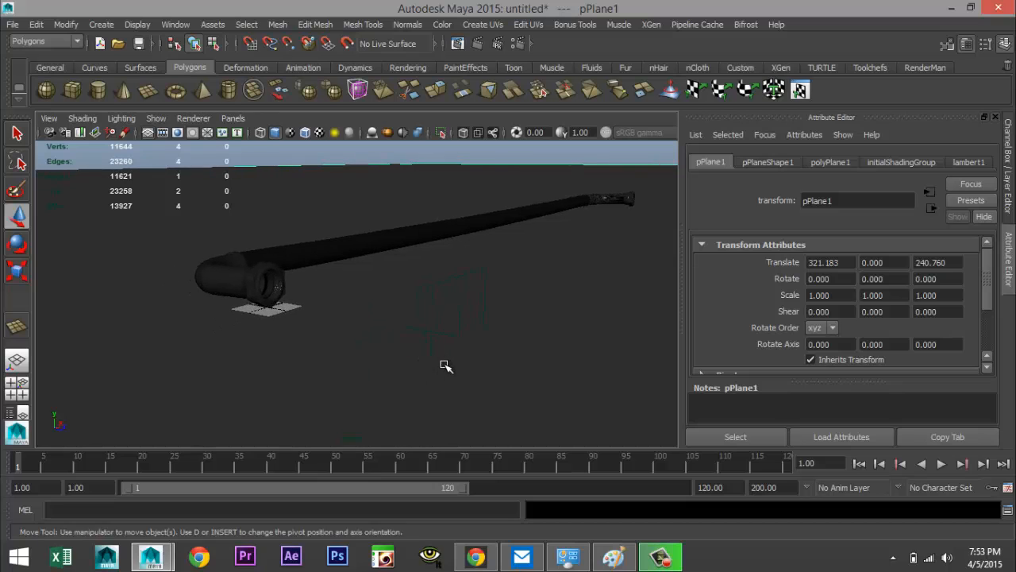
{"action": "left_click", "coordinate": [178, 133]}
{"action": "scroll", "coordinate": [400, 374], "scroll_direction": "up", "scroll_amount": 6}
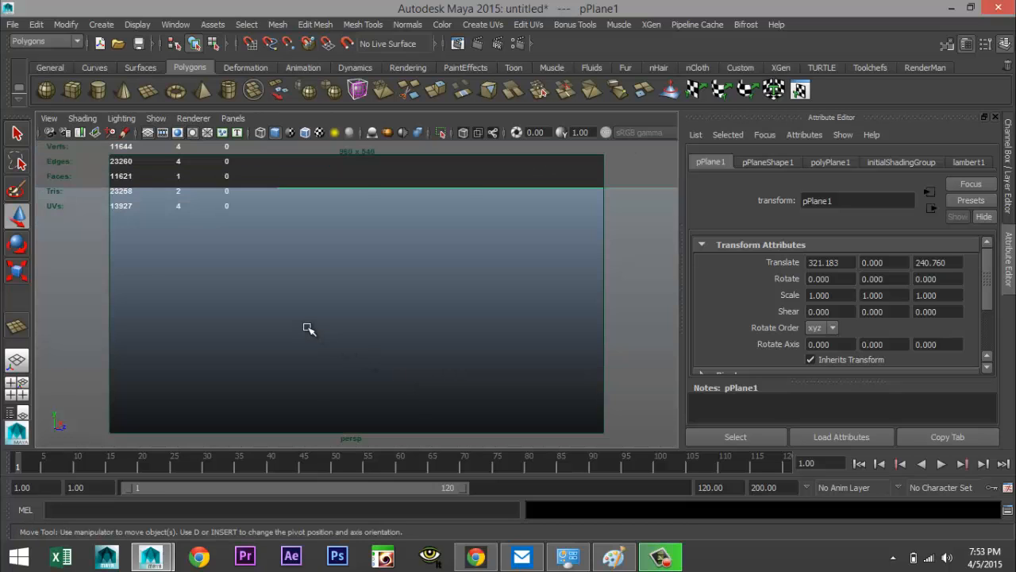
{"action": "scroll", "coordinate": [309, 329], "scroll_direction": "down", "scroll_amount": 3}
{"action": "scroll", "coordinate": [313, 335], "scroll_direction": "down", "scroll_amount": 5}
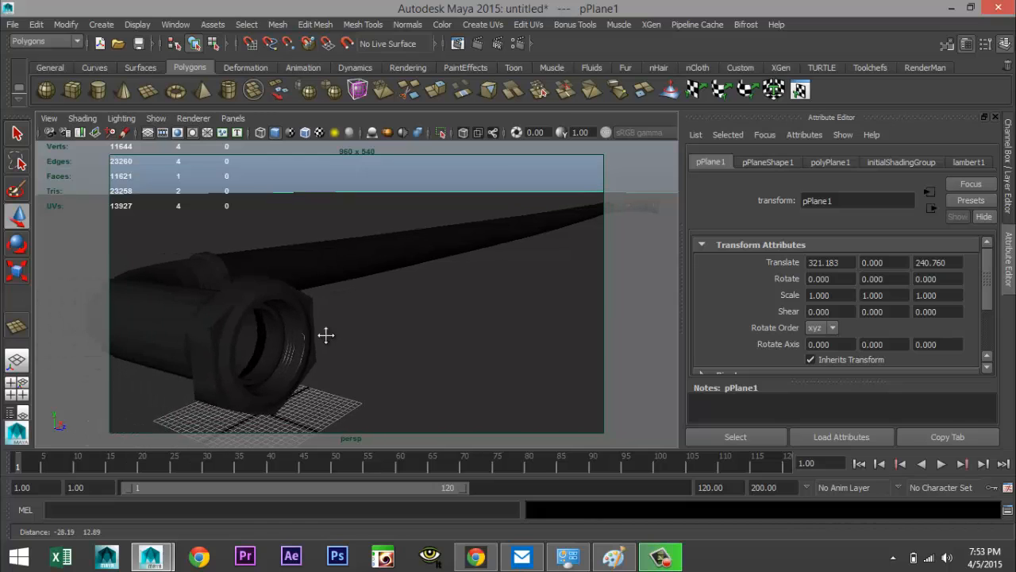
{"action": "scroll", "coordinate": [322, 337], "scroll_direction": "up", "scroll_amount": 3}
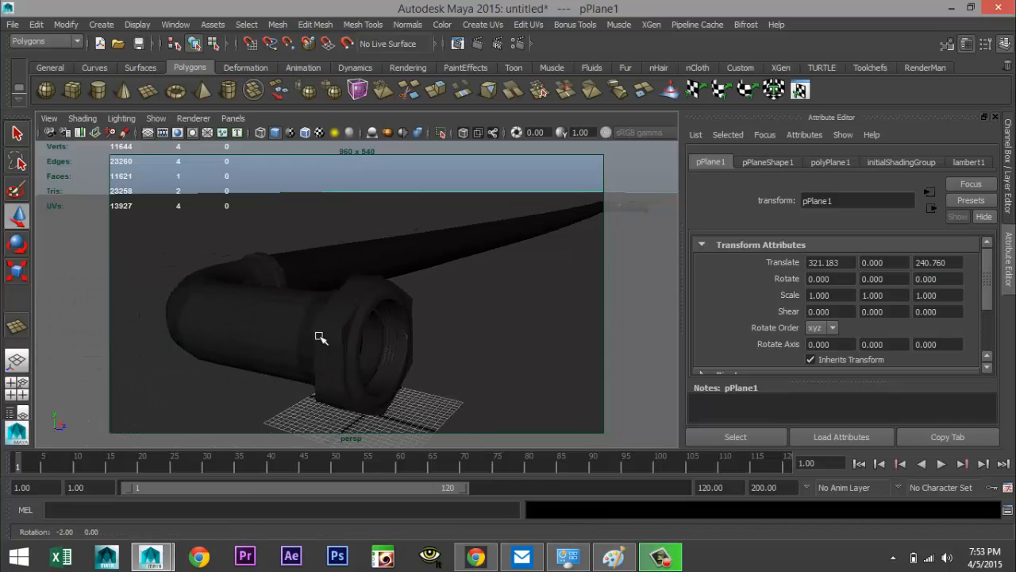
{"action": "scroll", "coordinate": [311, 337], "scroll_direction": "up", "scroll_amount": 2}
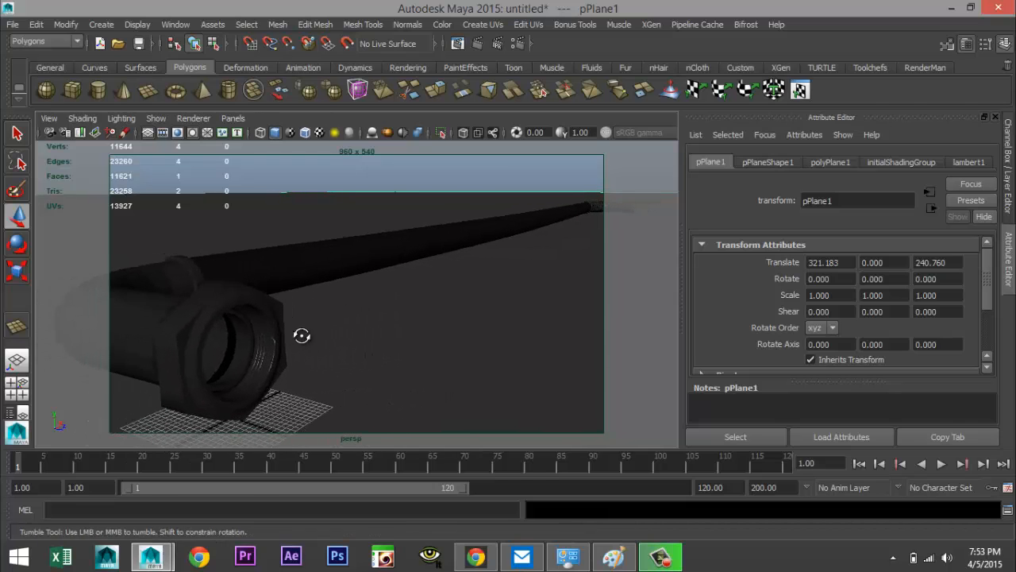
{"action": "left_click_drag", "start_coordinate": [302, 336], "coordinate": [309, 337], "text": "alt"}
{"action": "middle_click_drag", "start_coordinate": [309, 338], "coordinate": [289, 333], "text": "alt"}
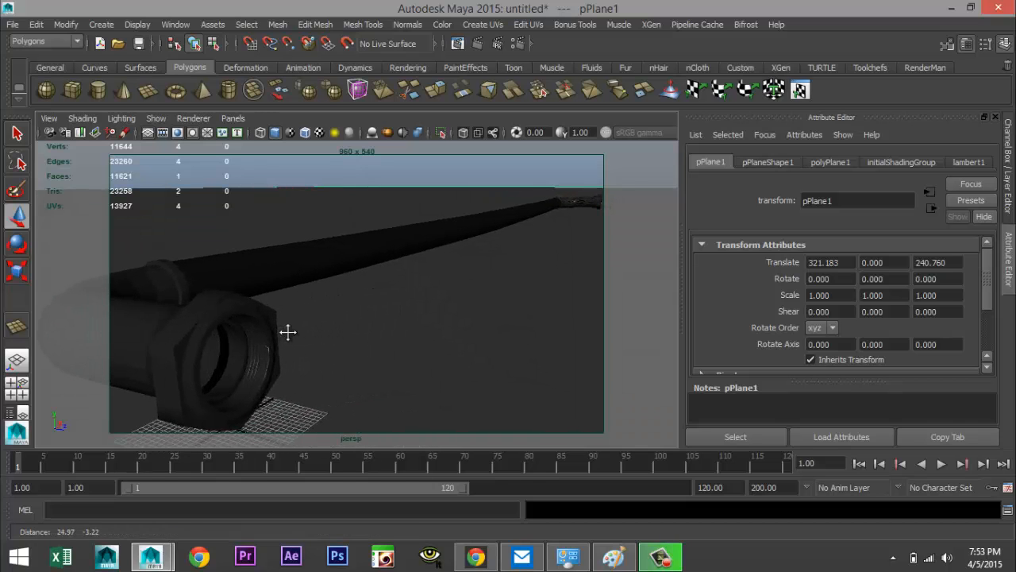
Select the nut and switch it to smooth preview display
{"action": "left_click", "coordinate": [184, 340]}
{"action": "key", "text": "3"}
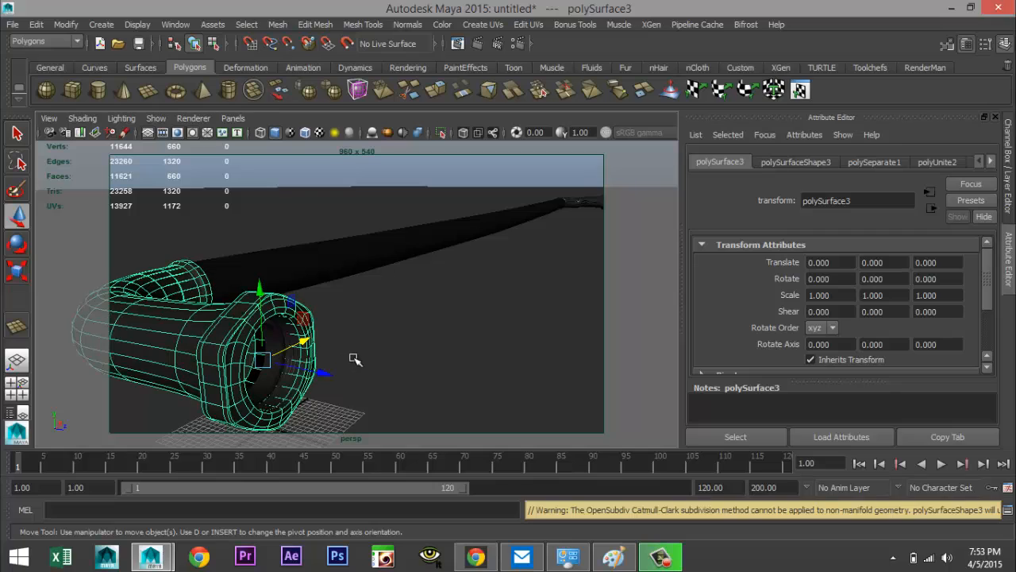
{"action": "left_click", "coordinate": [434, 340]}
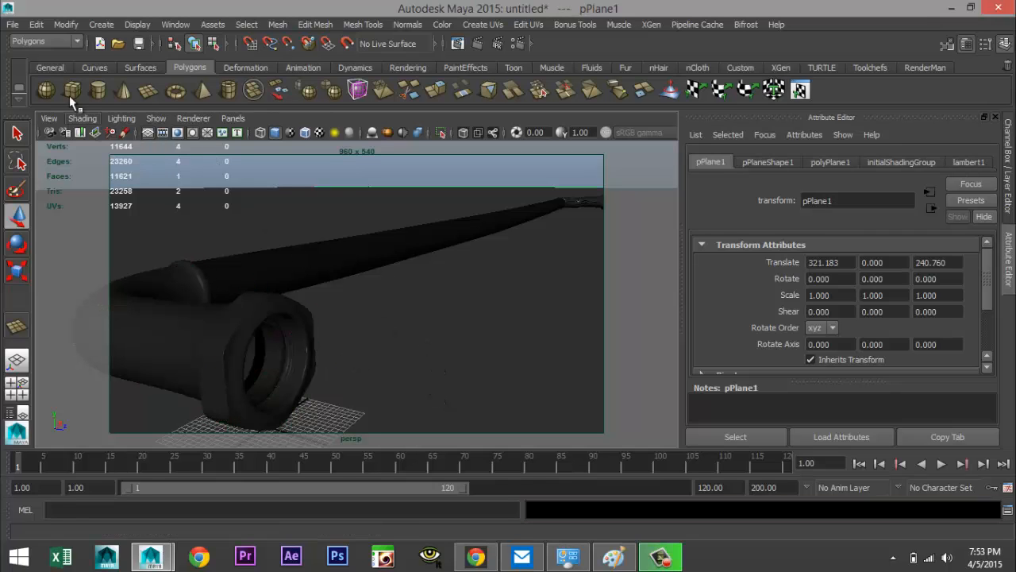
Try to bookmark the current camera view under the name new
{"action": "left_click", "coordinate": [48, 118]}
{"action": "mouse_move", "coordinate": [168, 304]}
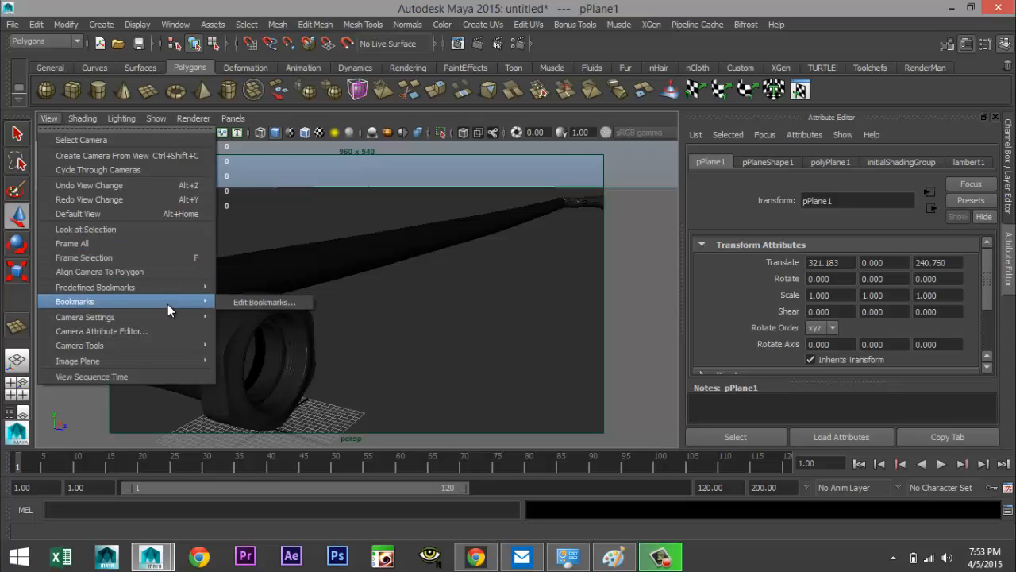
{"action": "left_click", "coordinate": [299, 302]}
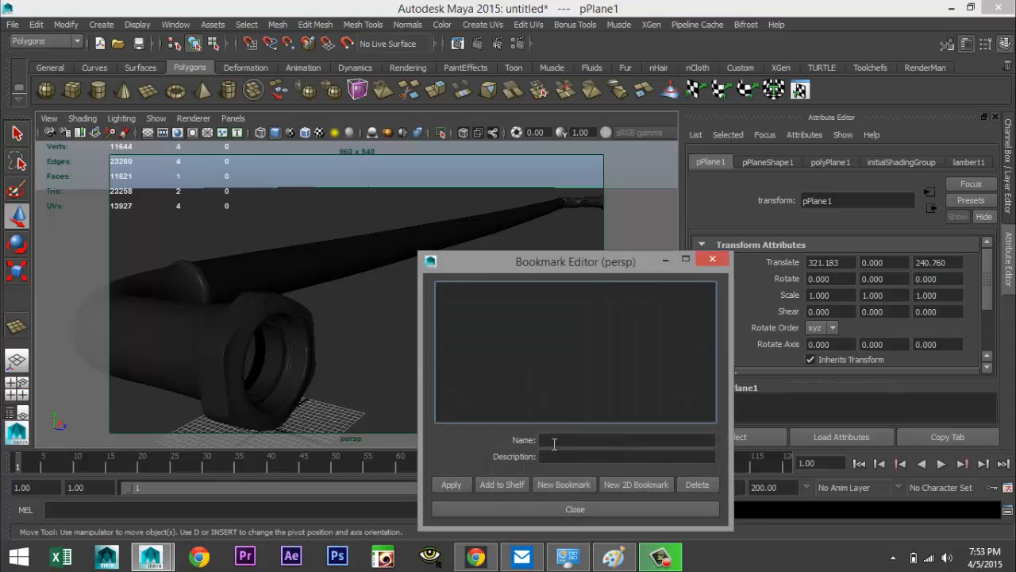
{"action": "left_click", "coordinate": [555, 442]}
{"action": "type", "text": "new"}
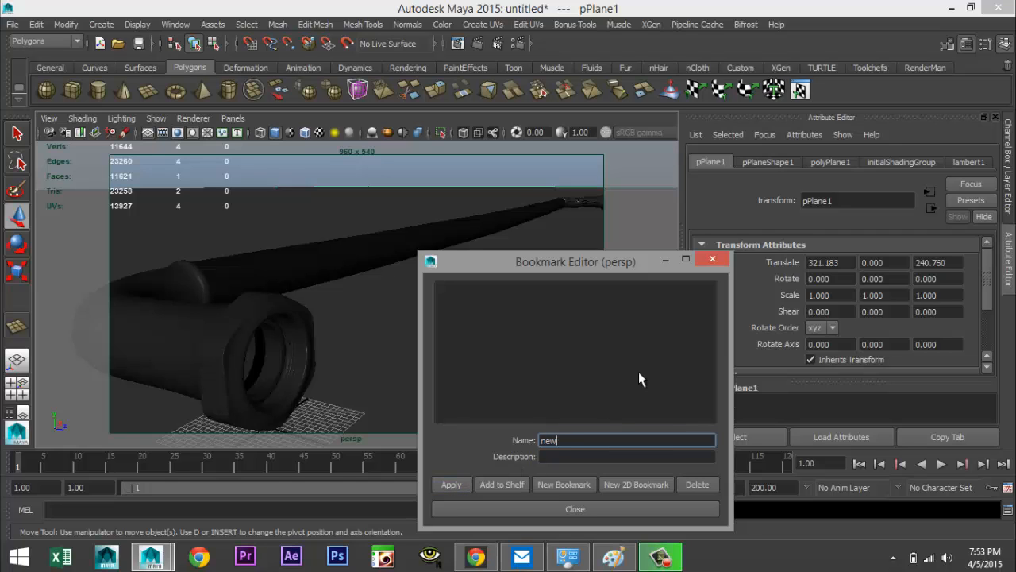
{"action": "left_click", "coordinate": [713, 260]}
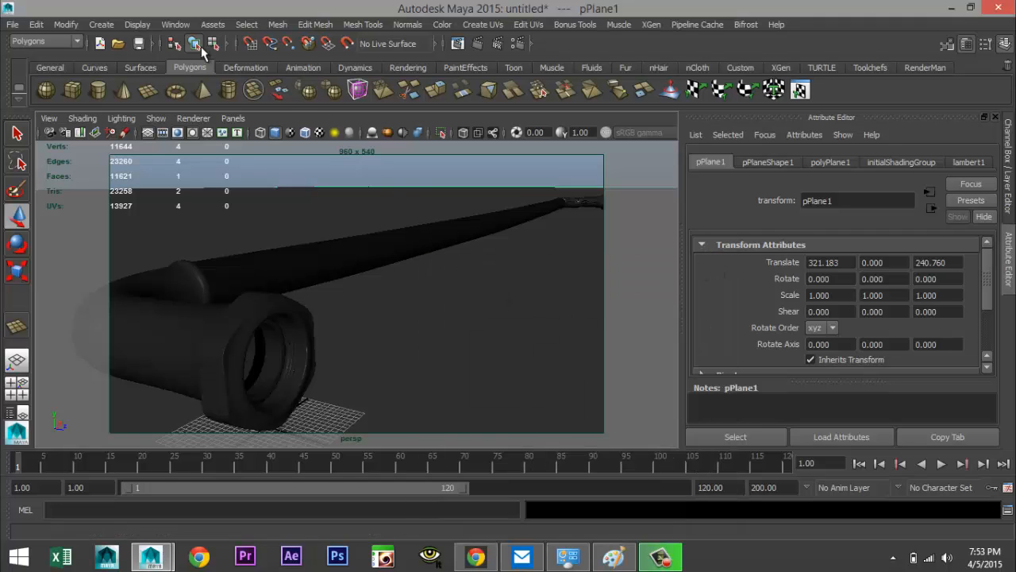
Create a point light, move it above and in front of the nut, and view with all lights
{"action": "left_click", "coordinate": [102, 26]}
{"action": "mouse_move", "coordinate": [143, 87]}
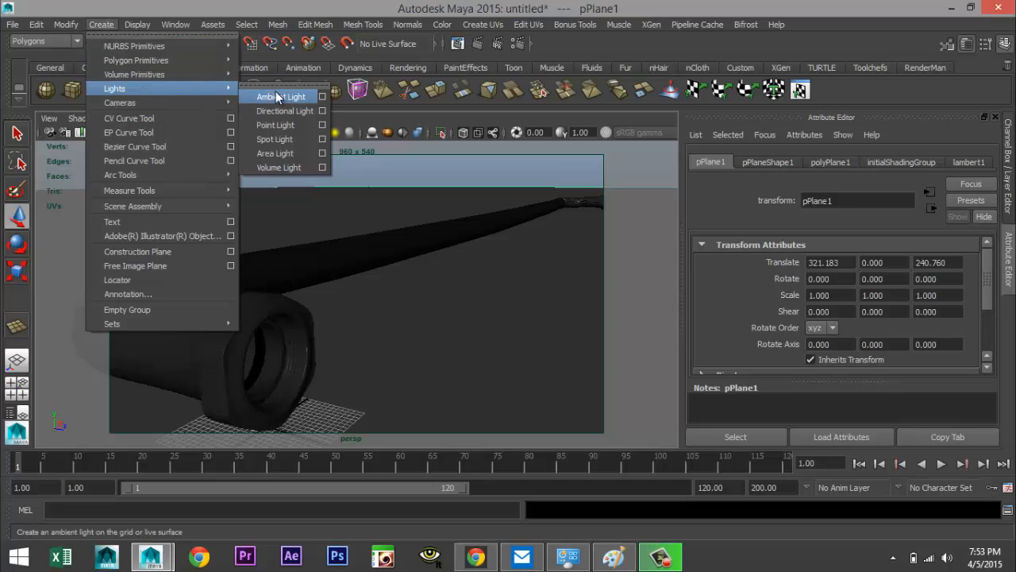
{"action": "left_click", "coordinate": [283, 128]}
{"action": "left_click_drag", "start_coordinate": [264, 363], "coordinate": [278, 173]}
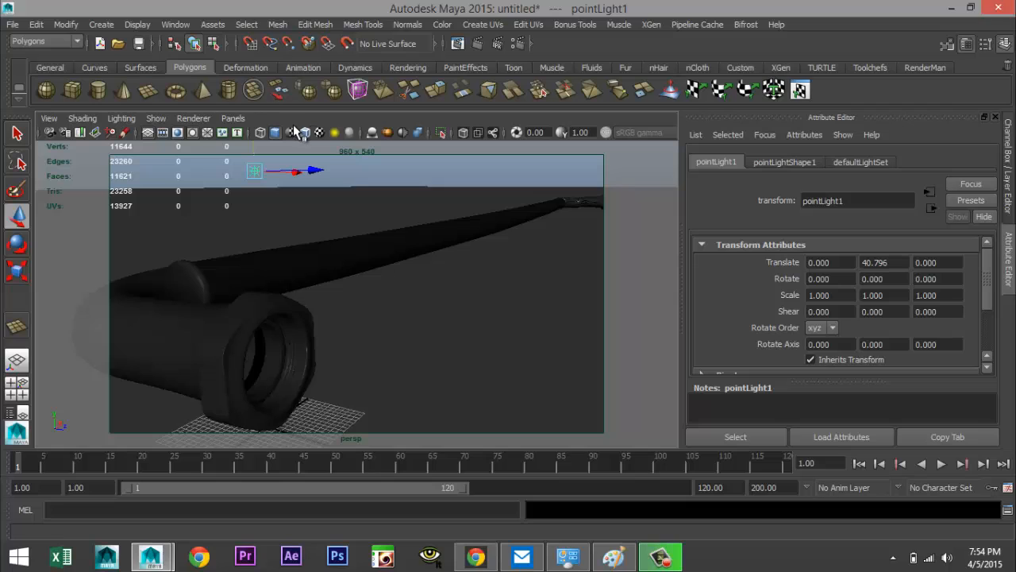
{"action": "key", "text": "7"}
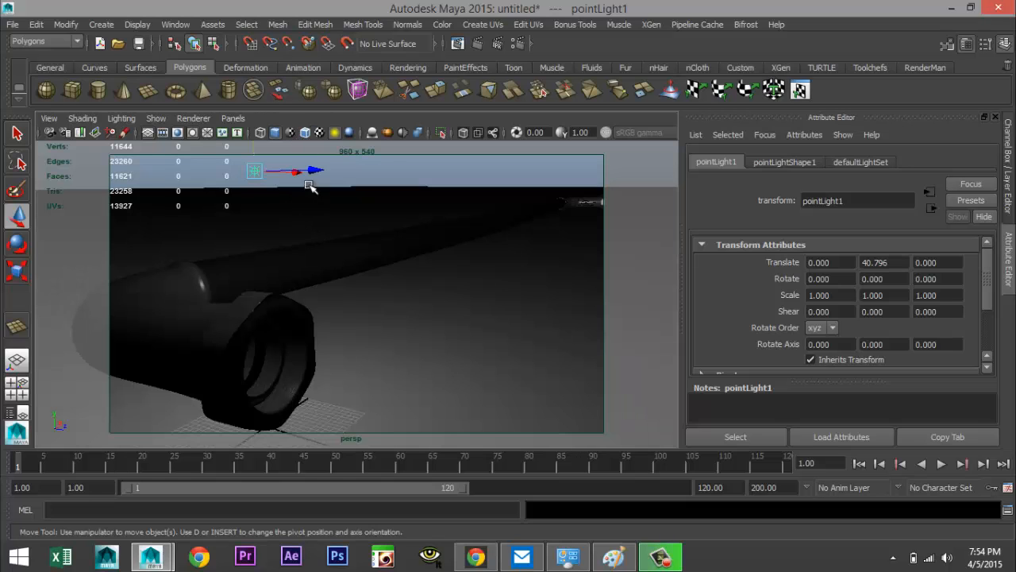
{"action": "left_click_drag", "start_coordinate": [316, 171], "coordinate": [535, 220]}
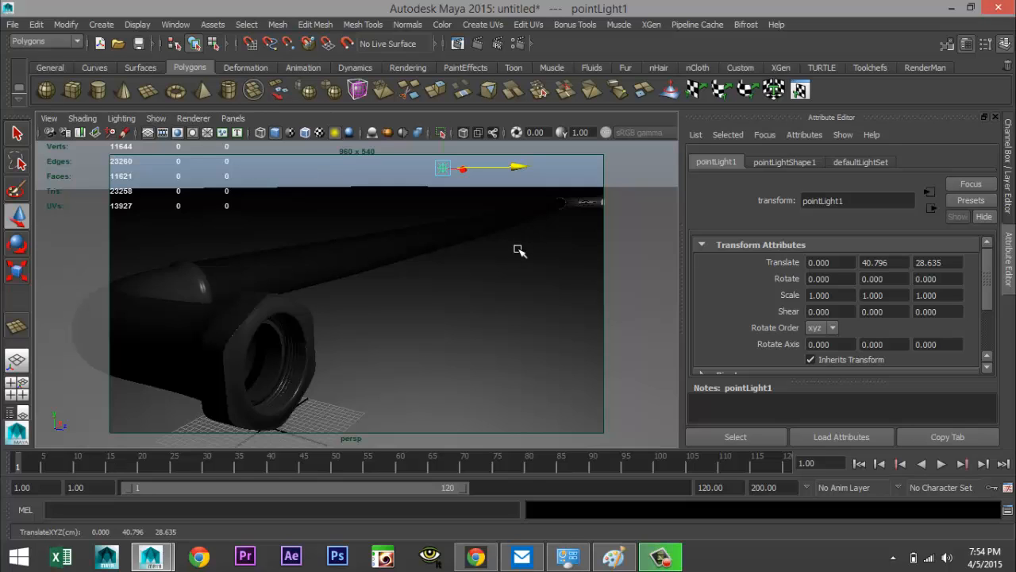
Set the renderer to mental ray and enable Global Illumination and Final Gathering
{"action": "left_click", "coordinate": [514, 46]}
{"action": "left_click", "coordinate": [140, 63]}
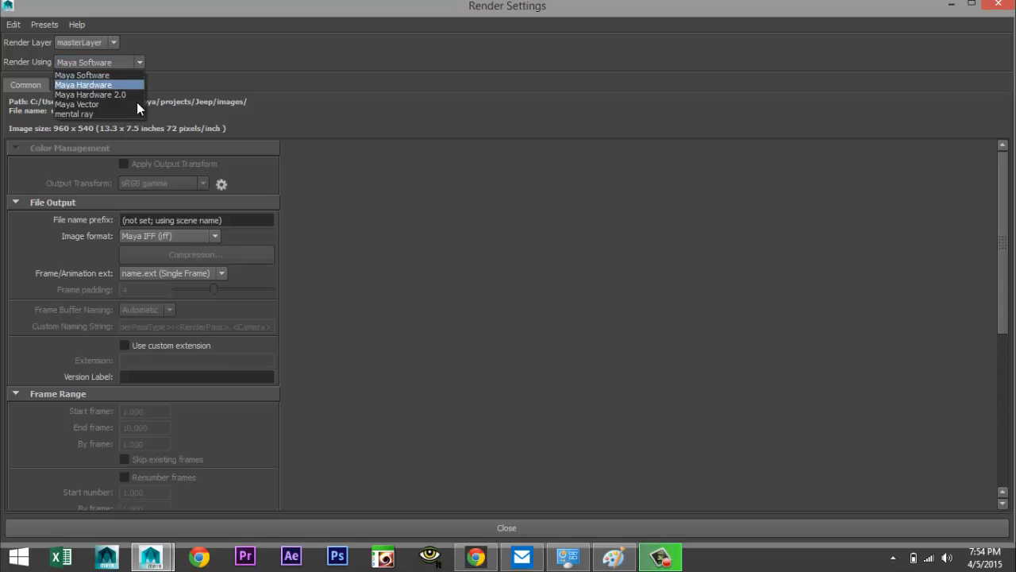
{"action": "left_click", "coordinate": [84, 114]}
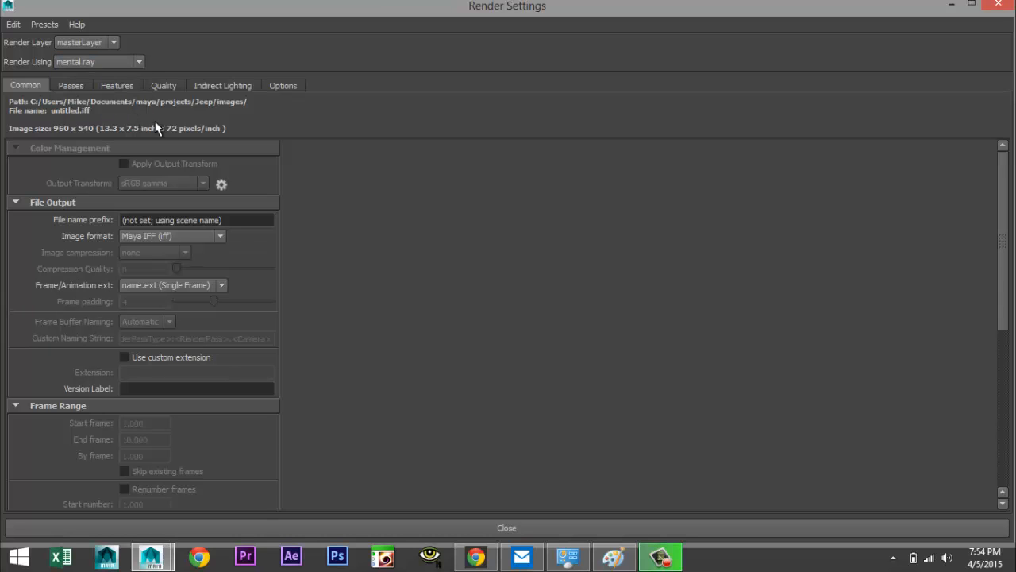
{"action": "left_click", "coordinate": [225, 85]}
{"action": "left_click", "coordinate": [126, 182]}
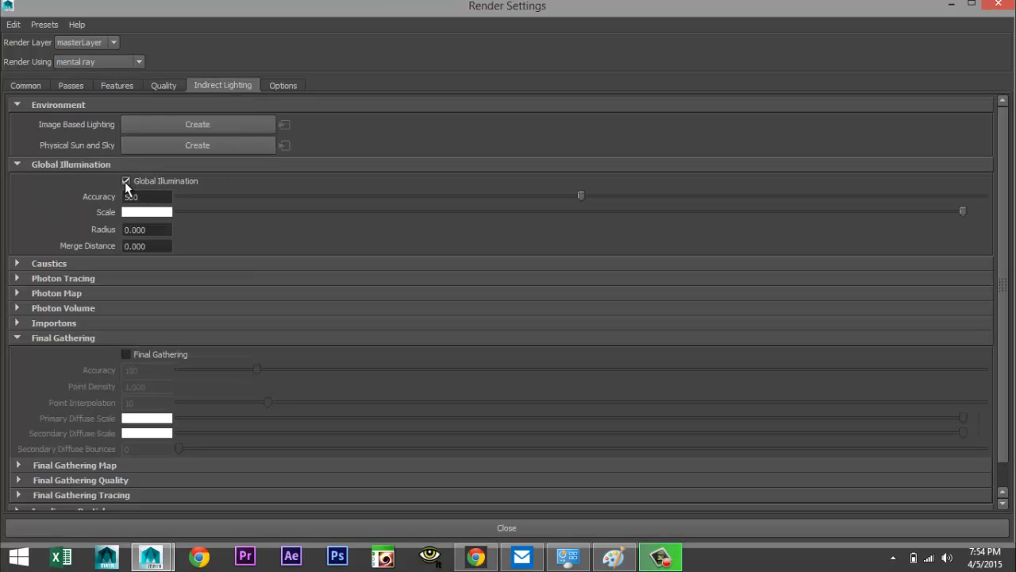
{"action": "left_click", "coordinate": [125, 355]}
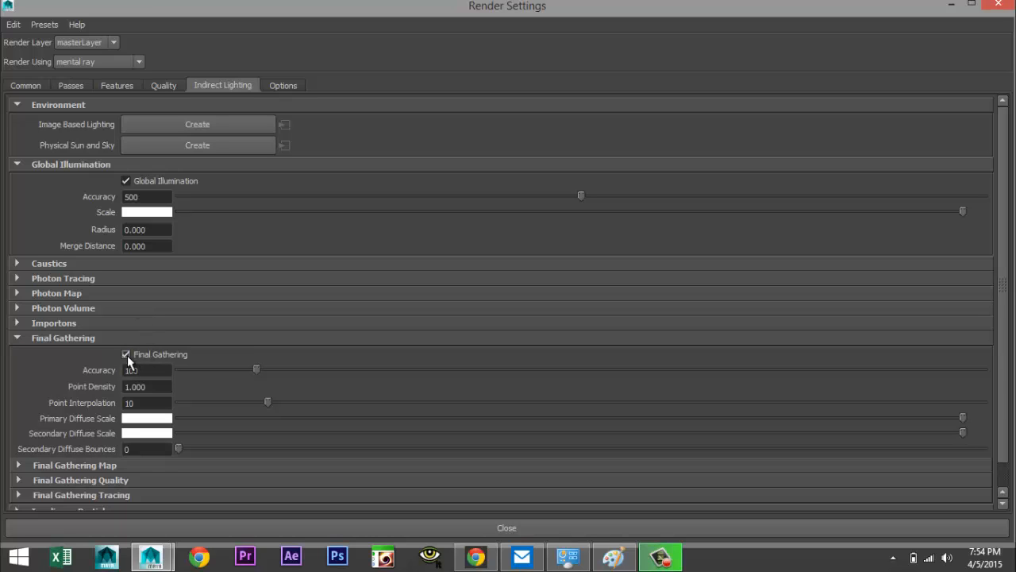
Set raytracing Reflections and Refractions to 8, Max Trace Depth 12, Shadows 6, and both blur limits to 3
{"action": "left_click", "coordinate": [165, 87]}
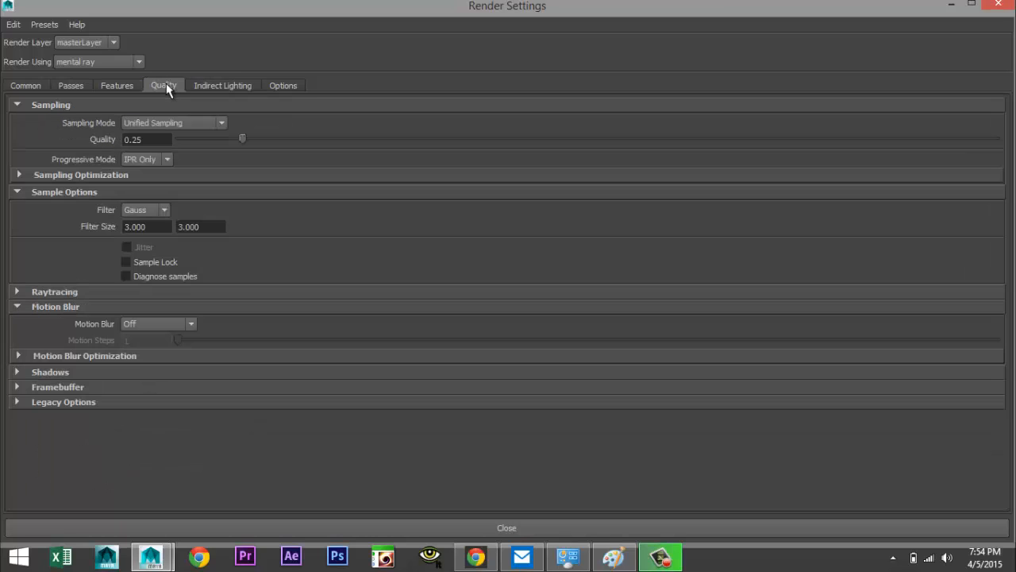
{"action": "left_click", "coordinate": [17, 292]}
{"action": "left_click", "coordinate": [146, 323]}
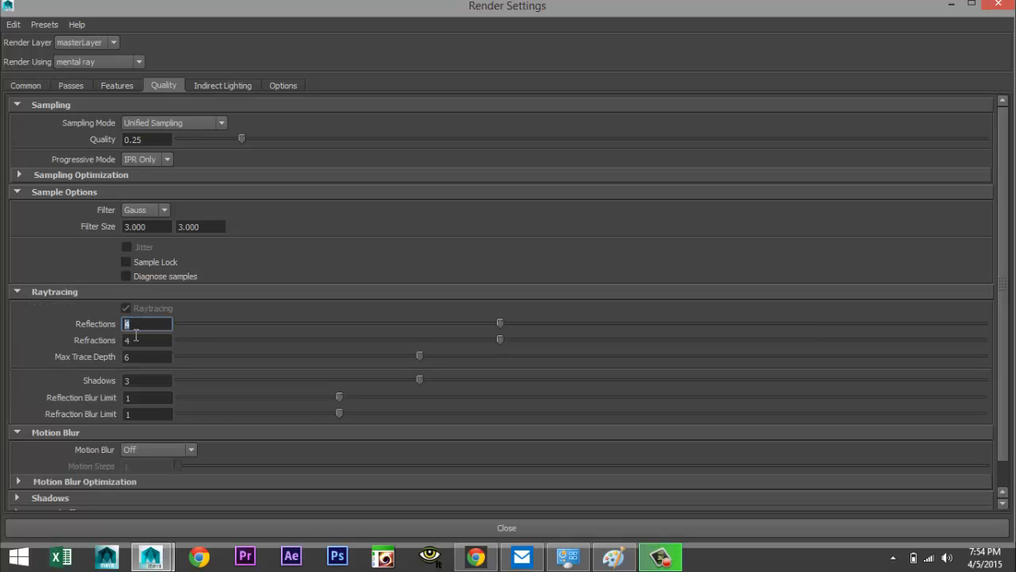
{"action": "type", "text": "8"}
{"action": "left_click", "coordinate": [143, 339]}
{"action": "type", "text": "8"}
{"action": "left_click", "coordinate": [125, 356]}
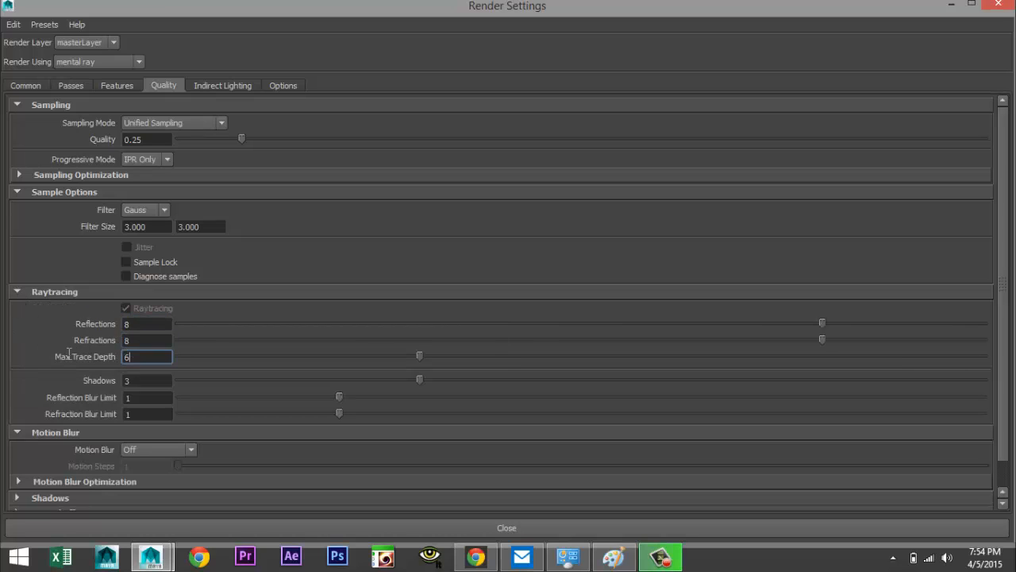
{"action": "type", "text": "12"}
{"action": "left_click", "coordinate": [150, 381]}
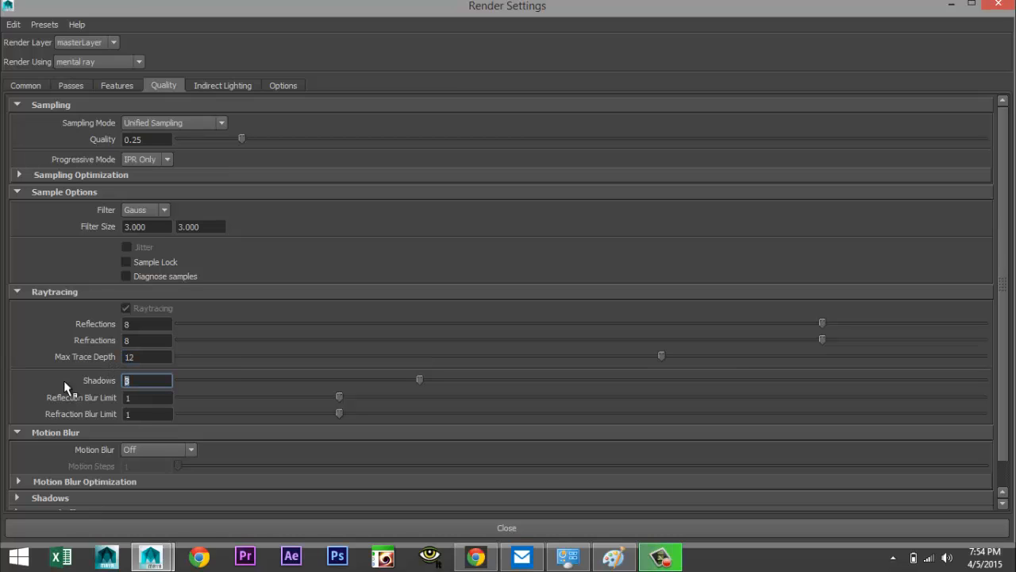
{"action": "left_click", "coordinate": [137, 398]}
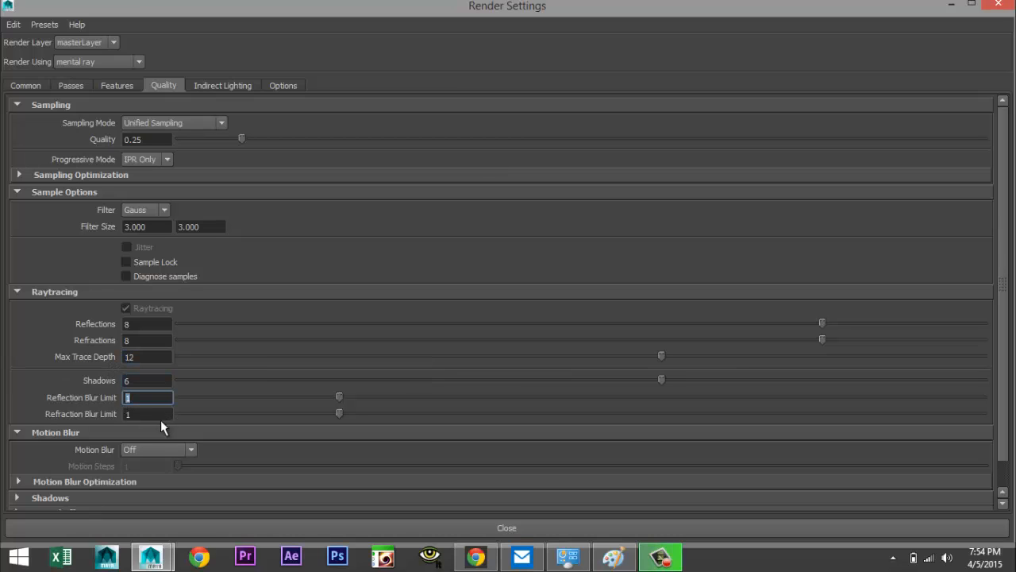
{"action": "type", "text": "3"}
{"action": "key", "text": "Tab"}
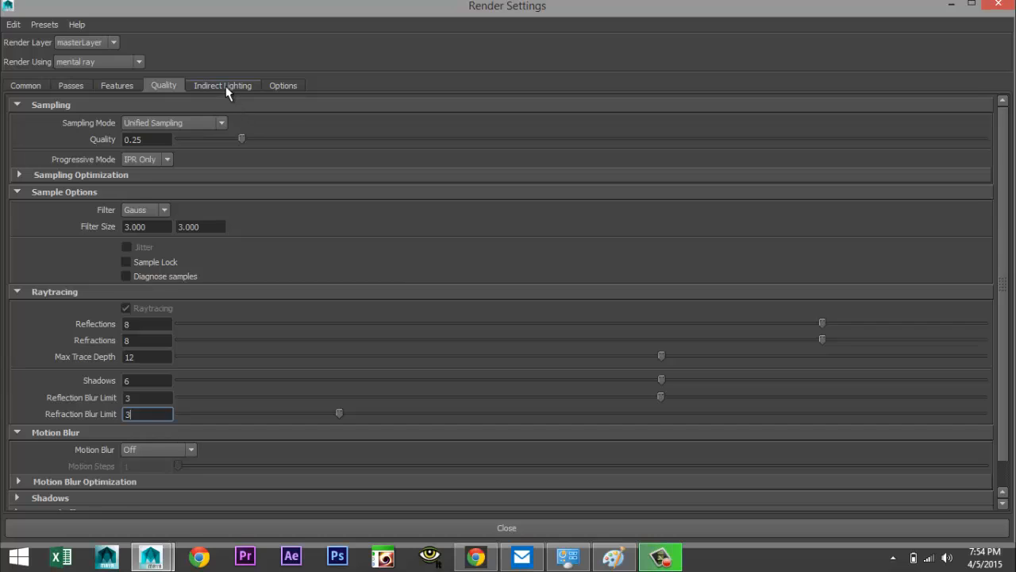
{"action": "left_click", "coordinate": [226, 85]}
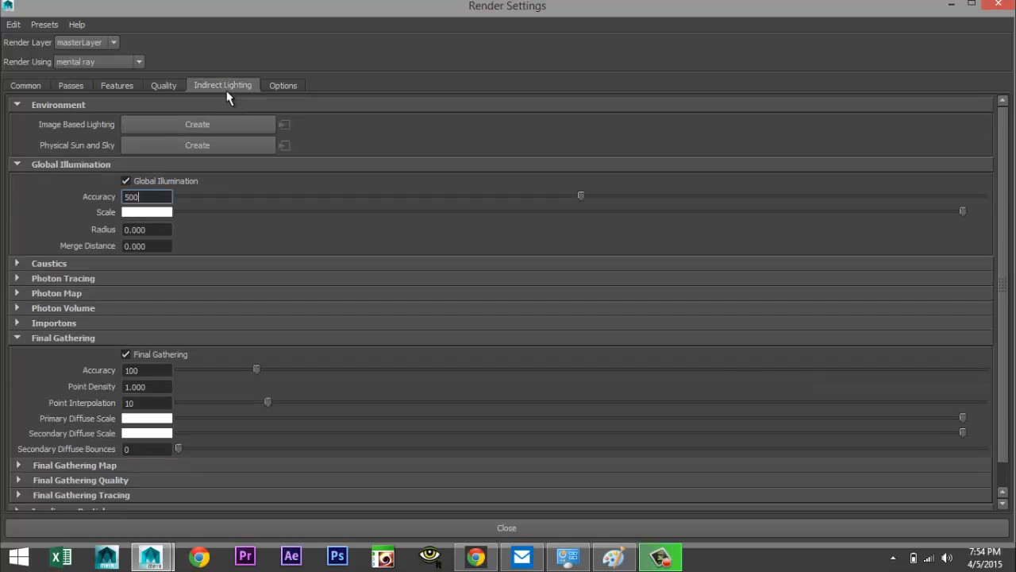
Create an Image Based Lighting node, then set the image size preset to HD 1080 and close Render Settings
{"action": "left_click", "coordinate": [184, 127]}
{"action": "left_click", "coordinate": [27, 85]}
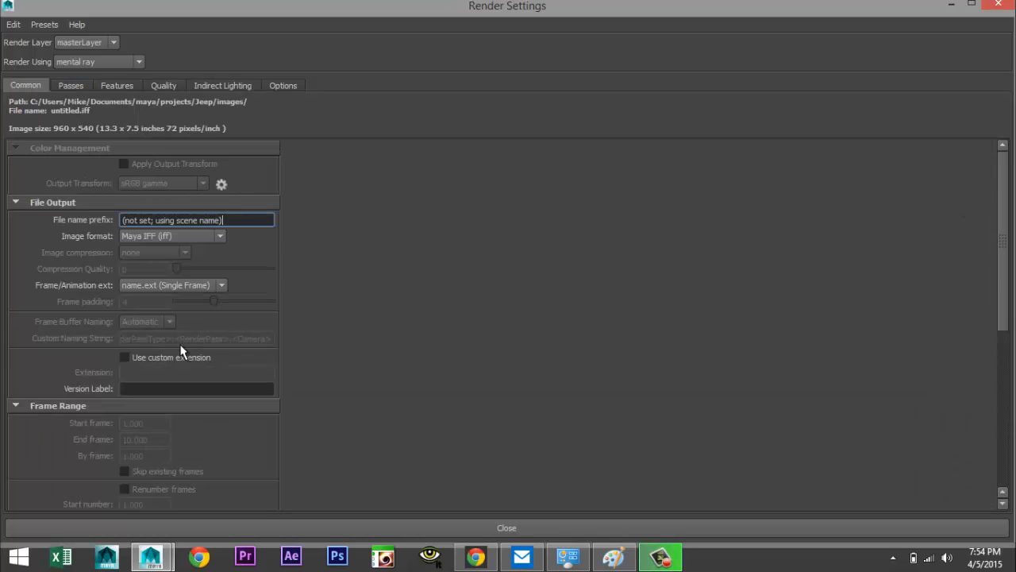
{"action": "scroll", "coordinate": [193, 358], "scroll_direction": "down", "scroll_amount": 10}
{"action": "left_click", "coordinate": [220, 301]}
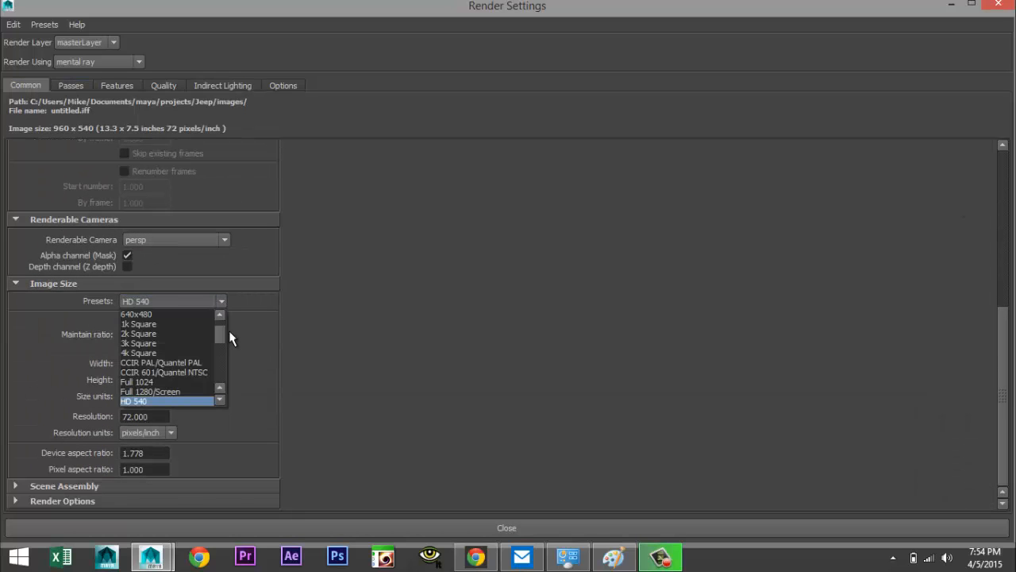
{"action": "left_click", "coordinate": [220, 401]}
{"action": "left_click", "coordinate": [220, 401]}
{"action": "left_click", "coordinate": [201, 399]}
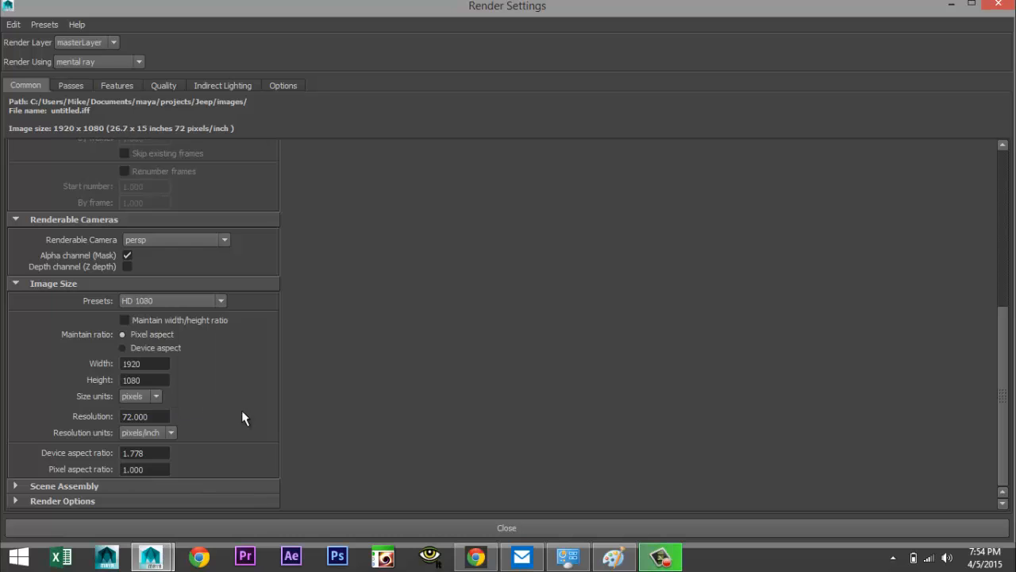
{"action": "left_click", "coordinate": [951, 5]}
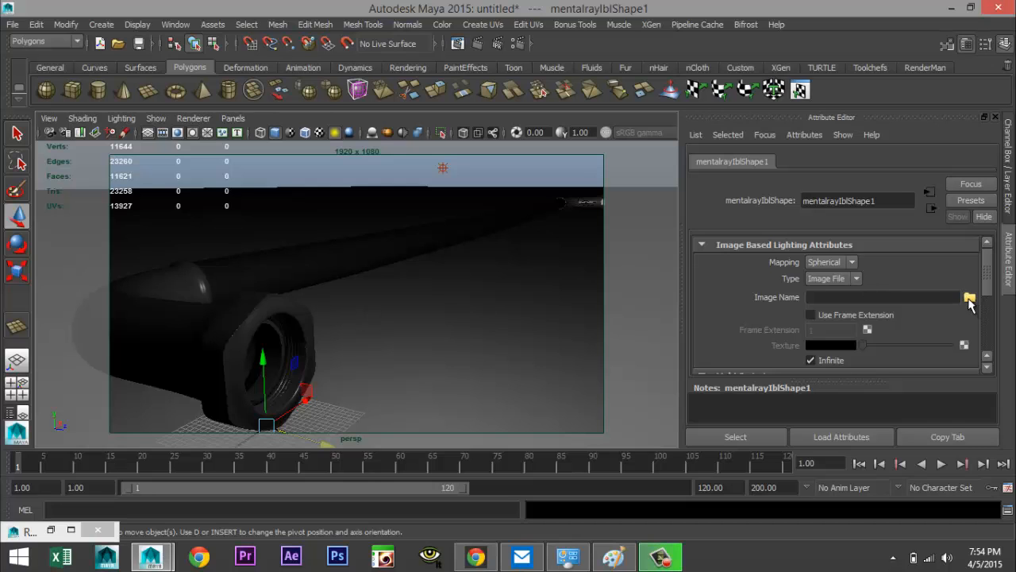
Load Fh_HDRI-Pack1-20.hdr from the Documents maya HDRI folder as the image-based lighting image
{"action": "left_click", "coordinate": [969, 299]}
{"action": "left_click", "coordinate": [195, 207]}
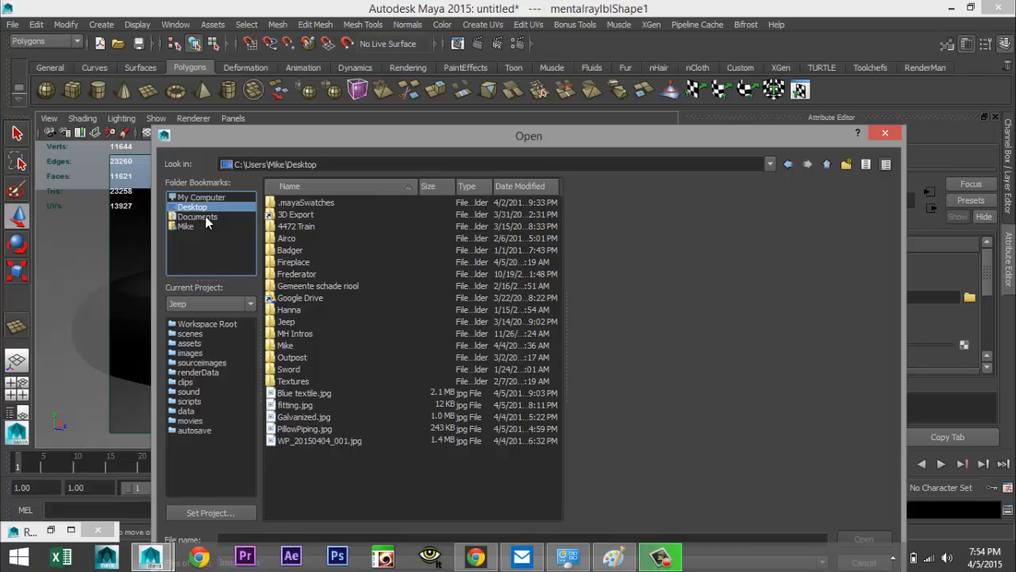
{"action": "left_click", "coordinate": [204, 219]}
{"action": "double_click", "coordinate": [292, 344]}
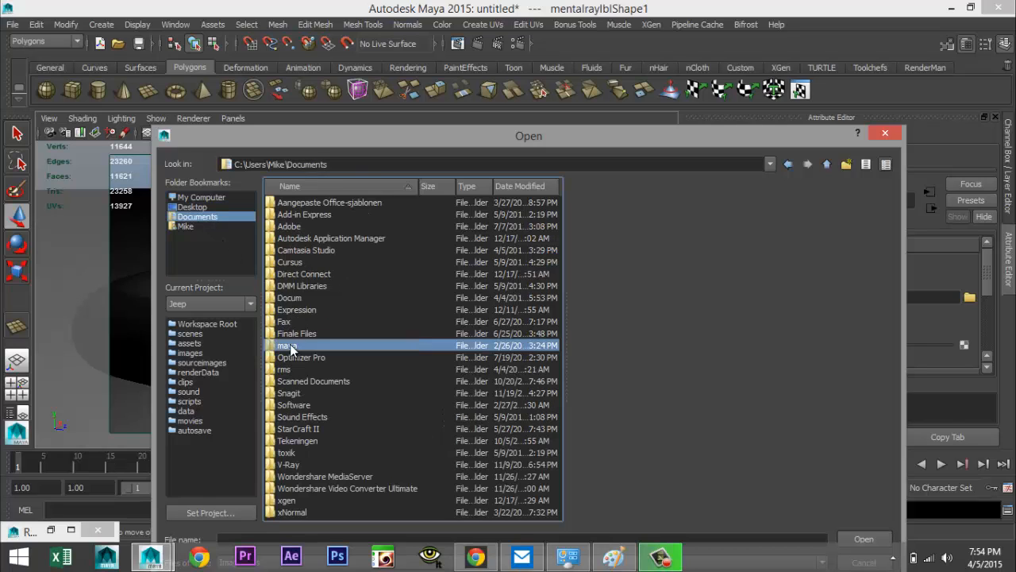
{"action": "left_click", "coordinate": [291, 263]}
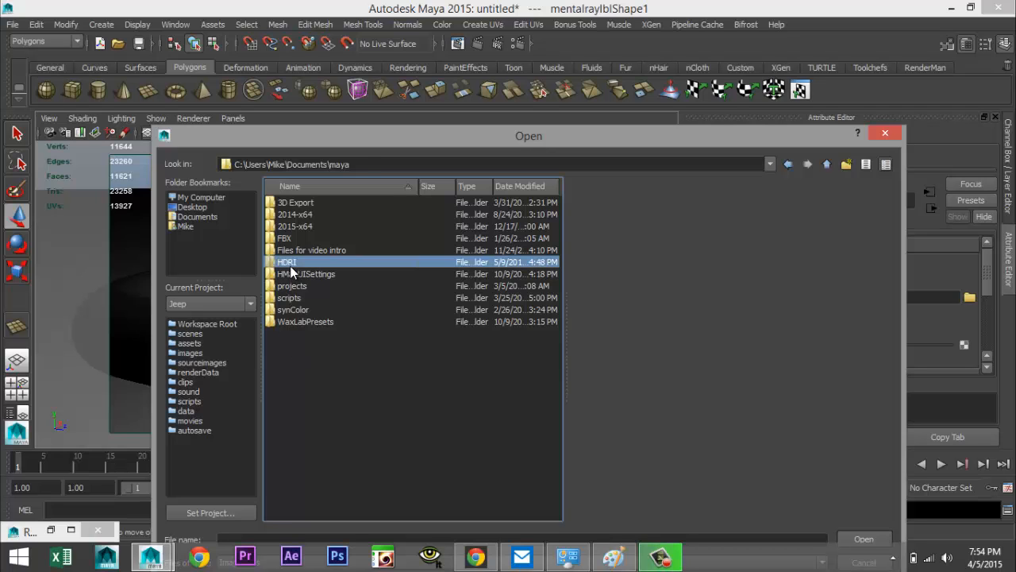
{"action": "double_click", "coordinate": [290, 264]}
{"action": "scroll", "coordinate": [411, 332], "scroll_direction": "down", "scroll_amount": 6}
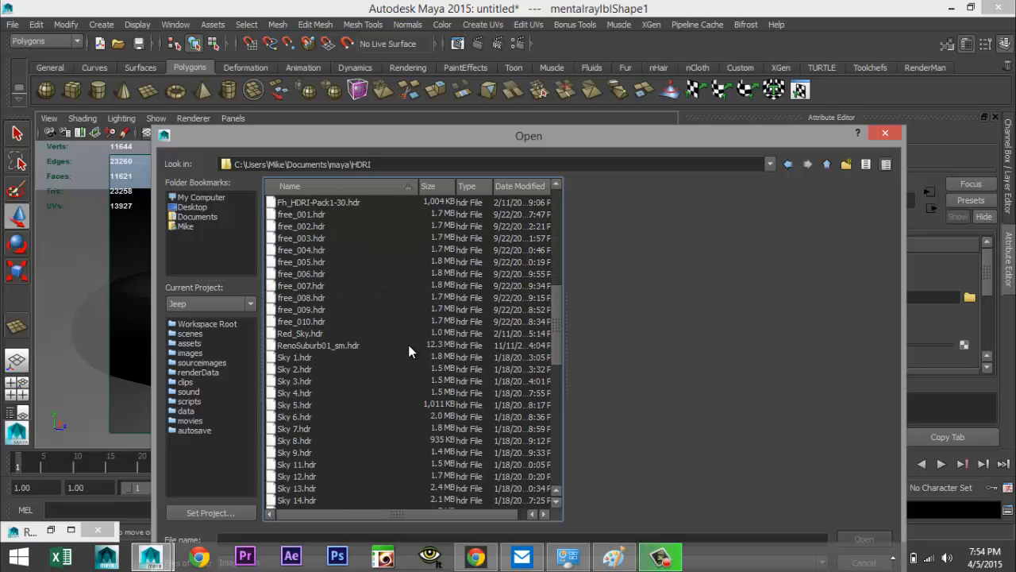
{"action": "scroll", "coordinate": [408, 346], "scroll_direction": "up", "scroll_amount": 2}
{"action": "scroll", "coordinate": [408, 345], "scroll_direction": "down", "scroll_amount": 5}
{"action": "scroll", "coordinate": [408, 344], "scroll_direction": "up", "scroll_amount": 6}
{"action": "scroll", "coordinate": [408, 352], "scroll_direction": "up", "scroll_amount": 3}
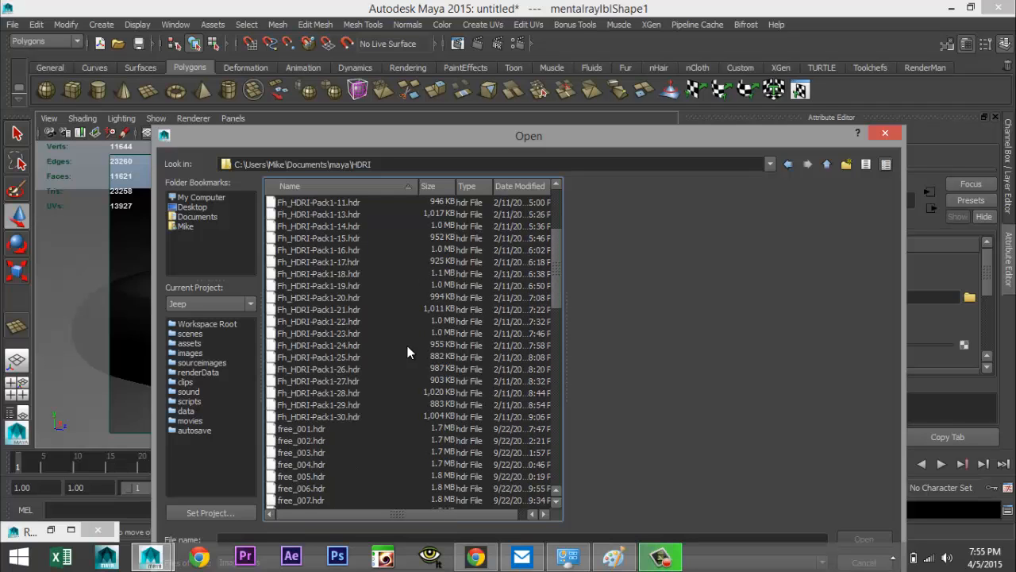
{"action": "left_click", "coordinate": [336, 299]}
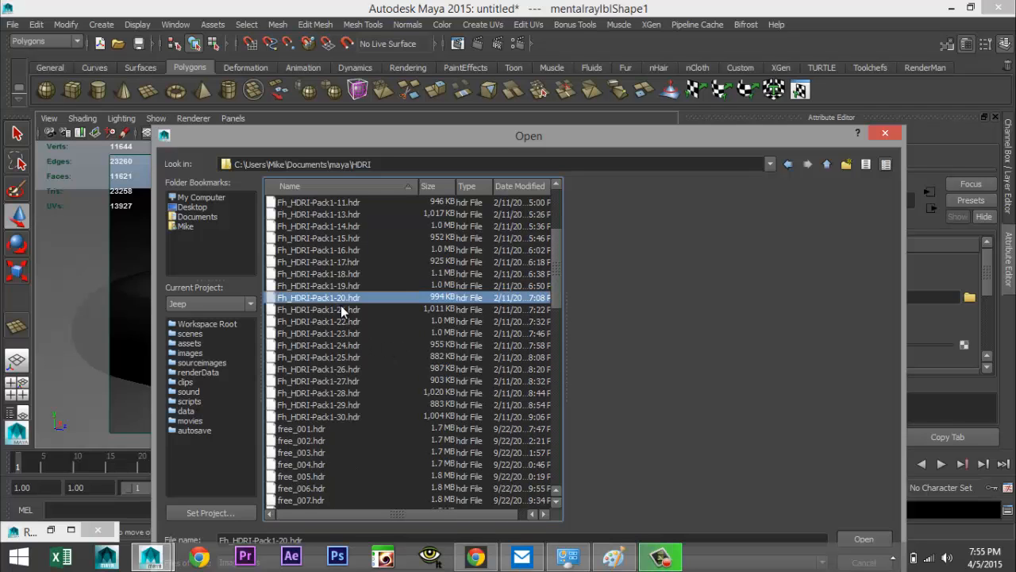
{"action": "left_click", "coordinate": [862, 539]}
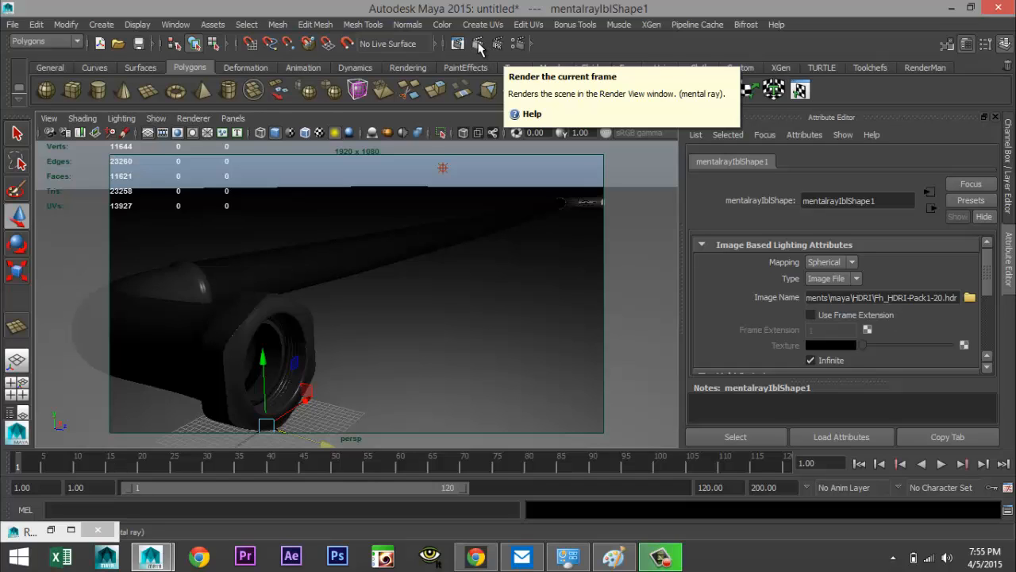
Render the current frame with mental ray
{"action": "left_click", "coordinate": [481, 43]}
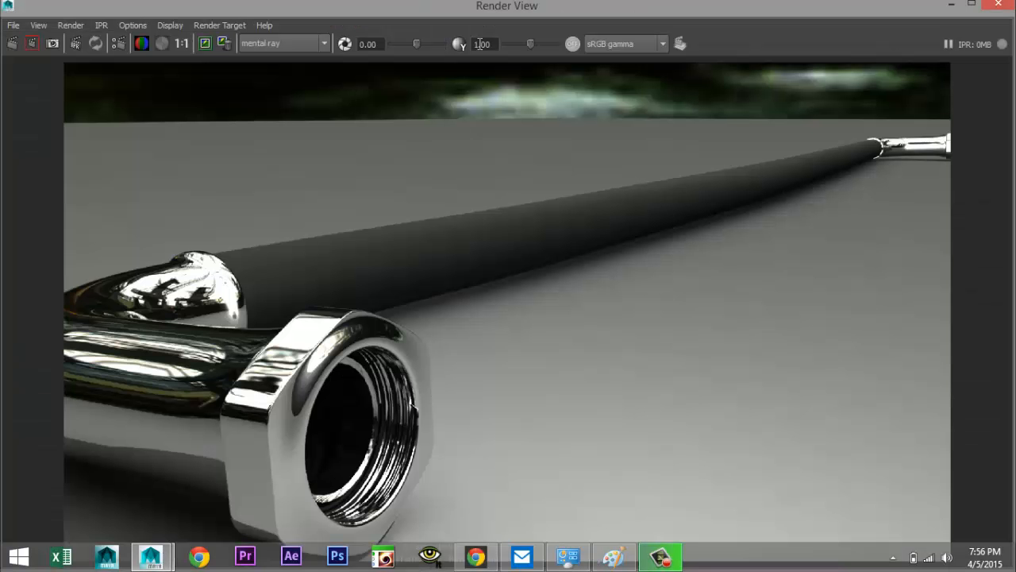